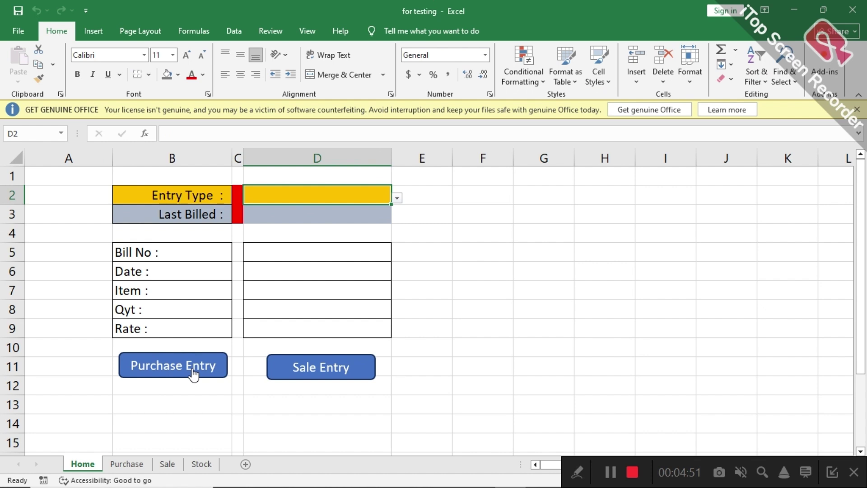
Step: Open the Purchase sheet to view its records
{"action": "left_click", "coordinate": [131, 465]}
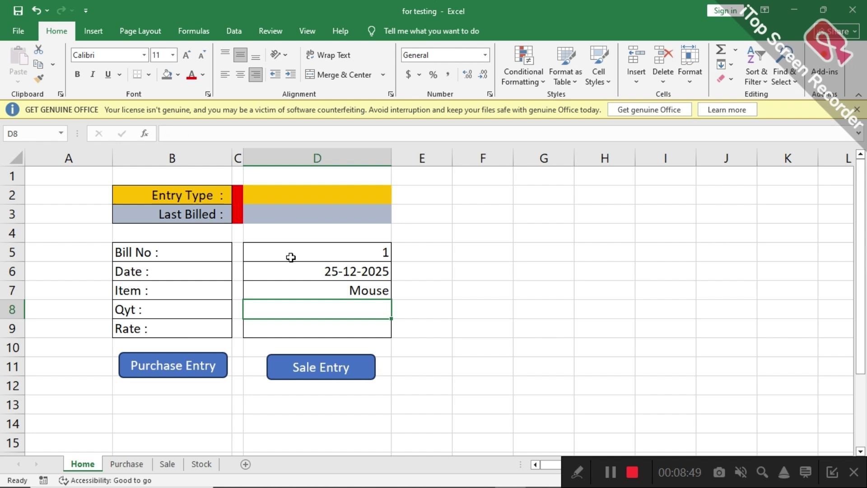
Step: Enter quantity 9 and rate 500 for the Mouse bill and submit it as a sale entry
{"action": "type", "text": "1"}
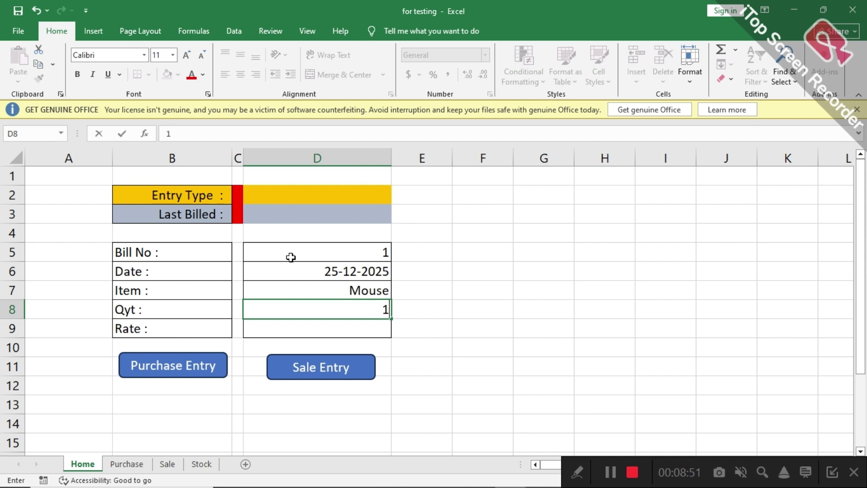
{"action": "key", "text": "BackSpace"}
{"action": "type", "text": "9"}
{"action": "key", "text": "Return"}
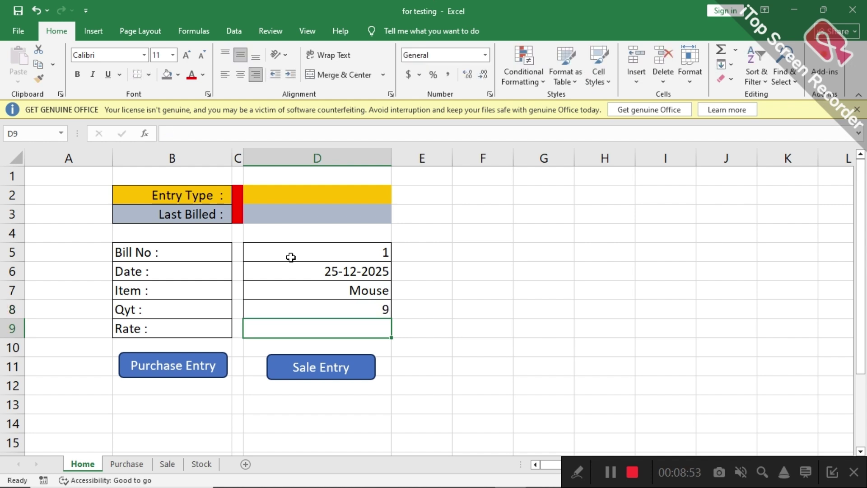
{"action": "type", "text": "500"}
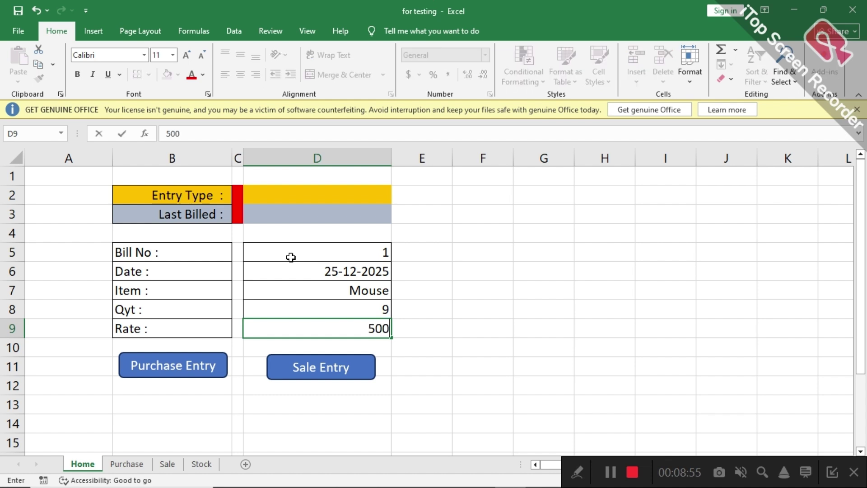
{"action": "left_click", "coordinate": [332, 371]}
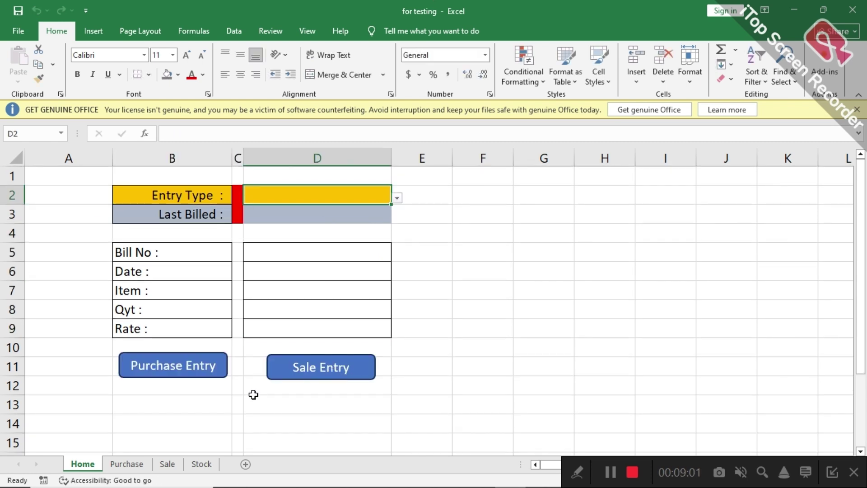
Step: View the Sale sheet, and choose Purchase as the Entry Type on the Home sheet
{"action": "left_click", "coordinate": [168, 464]}
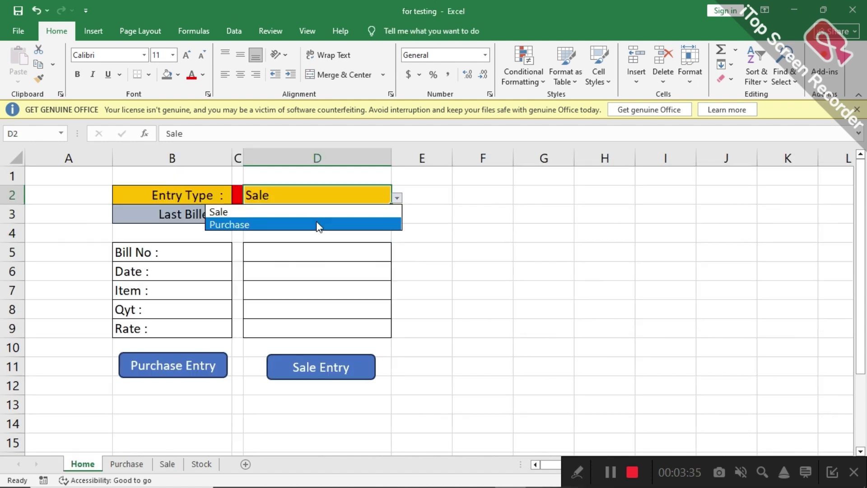
{"action": "left_click", "coordinate": [317, 225]}
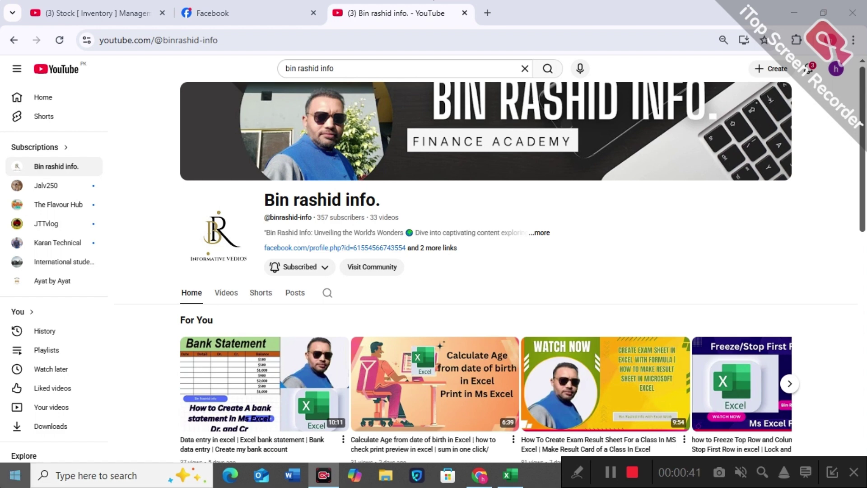
Step: Switch to the Excel workbook, look through the Purchase, Sale and Stock sheets, and return to the Home sheet
{"action": "left_click", "coordinate": [523, 479]}
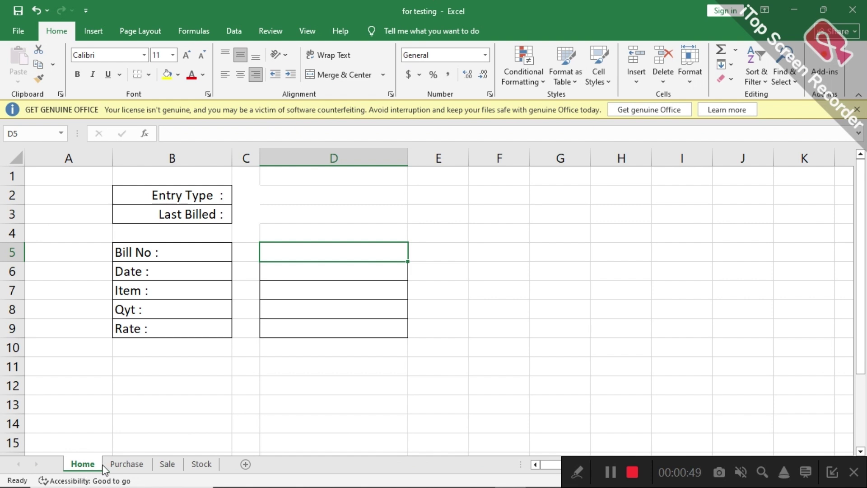
{"action": "left_click", "coordinate": [115, 470]}
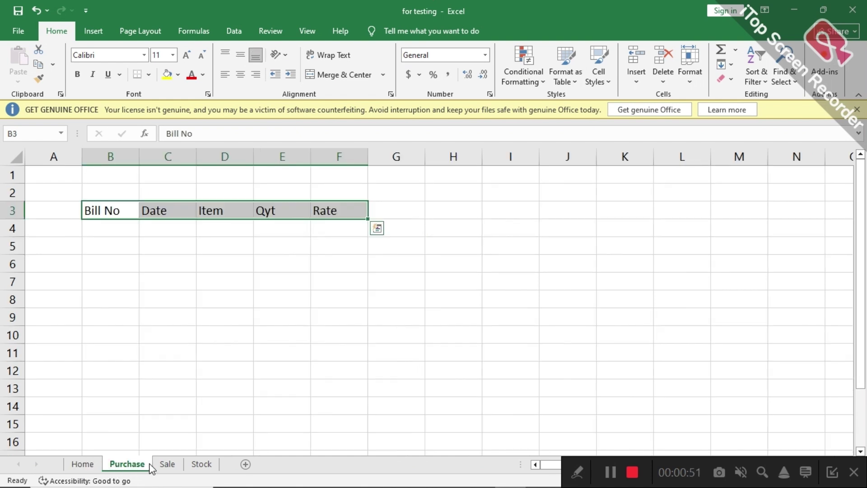
{"action": "left_click", "coordinate": [168, 465]}
{"action": "left_click", "coordinate": [202, 464]}
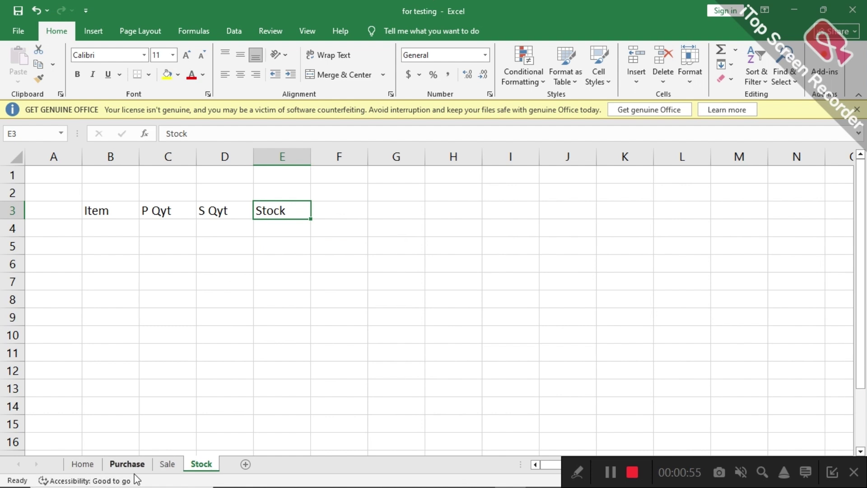
{"action": "left_click", "coordinate": [92, 465]}
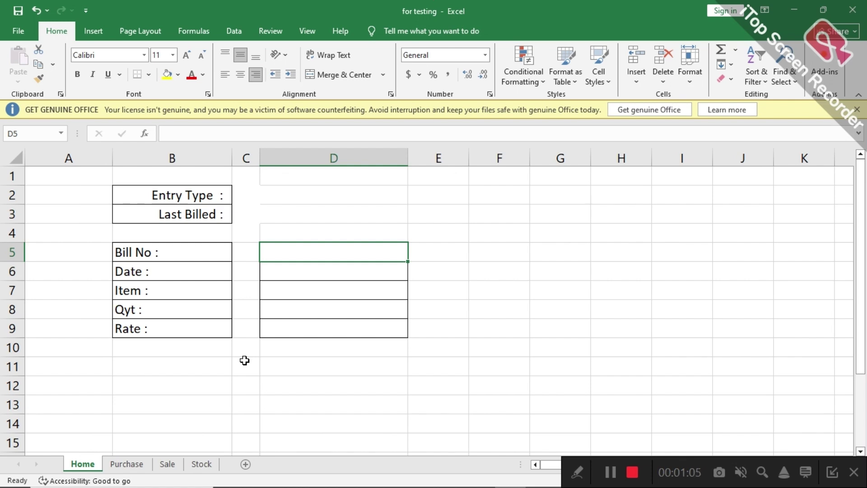
Step: Add list data validation with the source Sale,Purchase to the Entry Type cell D2
{"action": "left_click", "coordinate": [163, 197]}
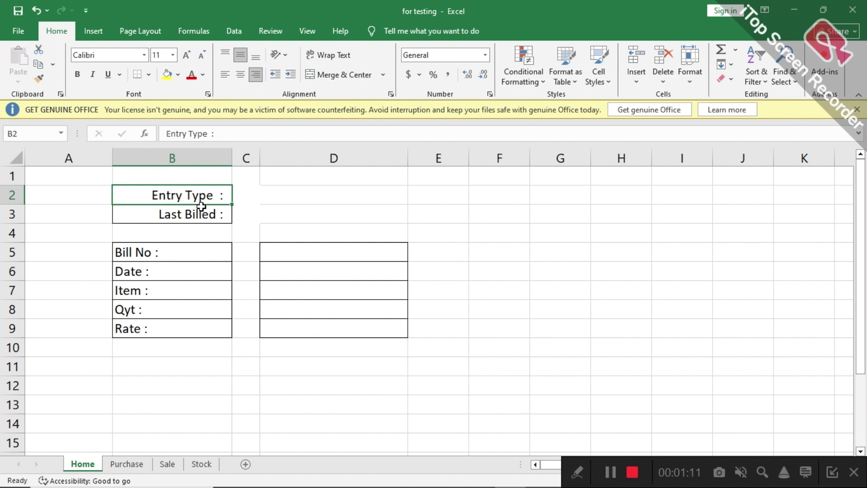
{"action": "left_click", "coordinate": [300, 196]}
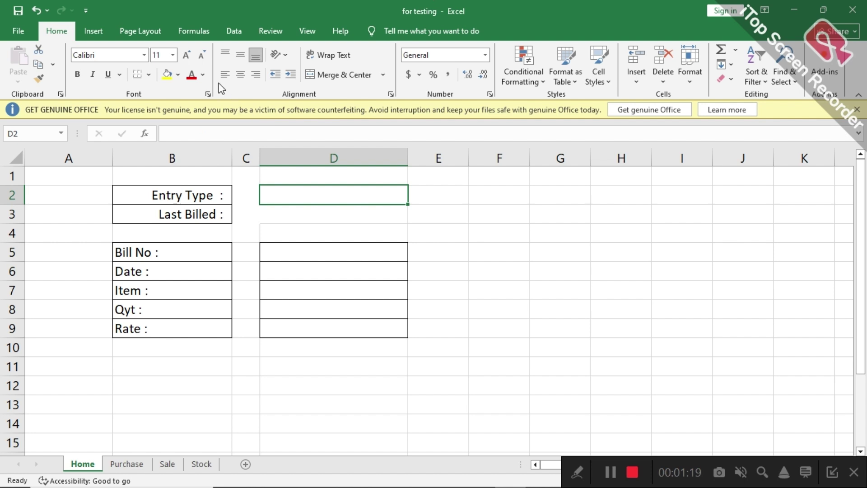
{"action": "left_click", "coordinate": [229, 34]}
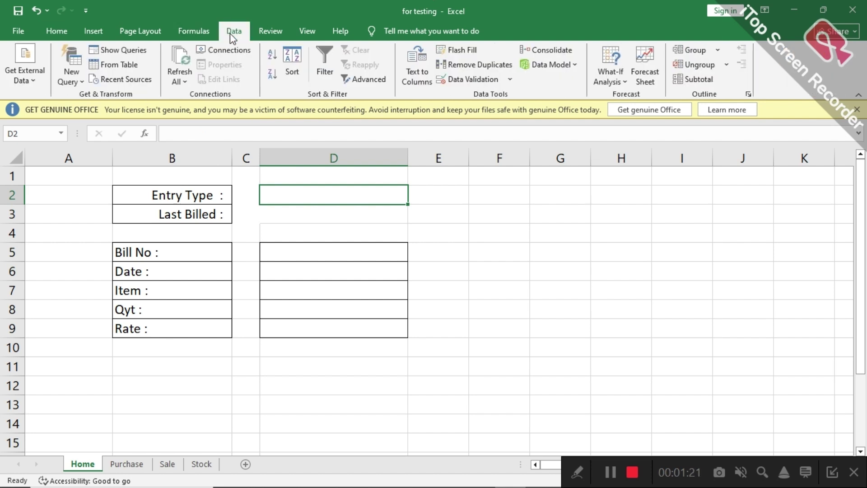
{"action": "left_click", "coordinate": [485, 82]}
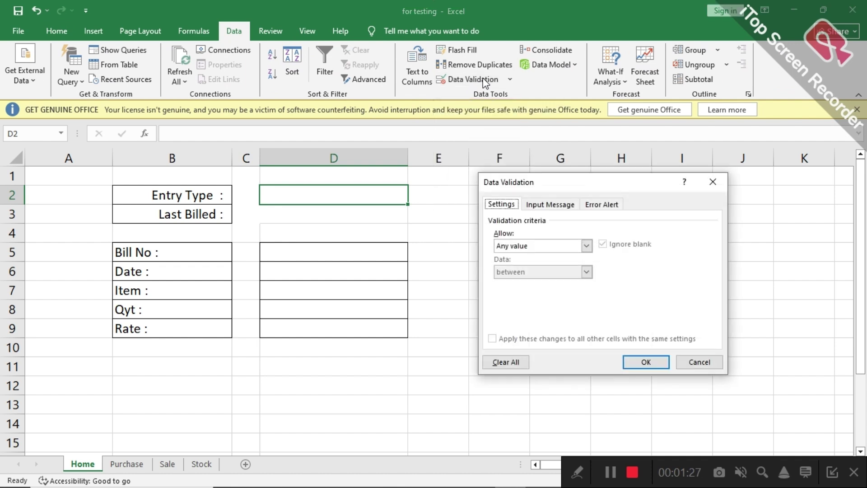
{"action": "left_click", "coordinate": [586, 246]}
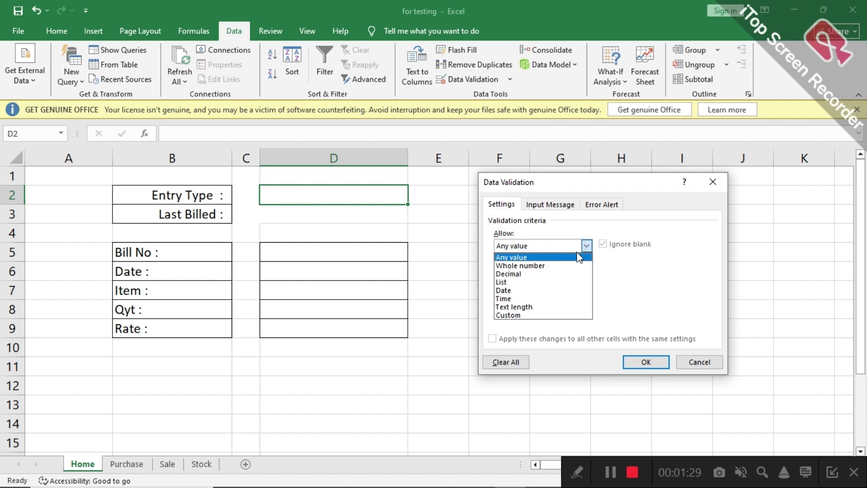
{"action": "left_click", "coordinate": [510, 289]}
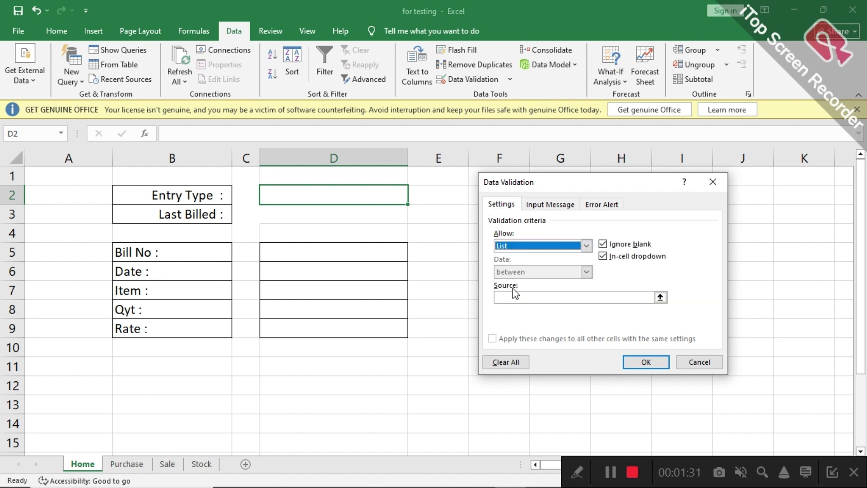
{"action": "left_click", "coordinate": [521, 297]}
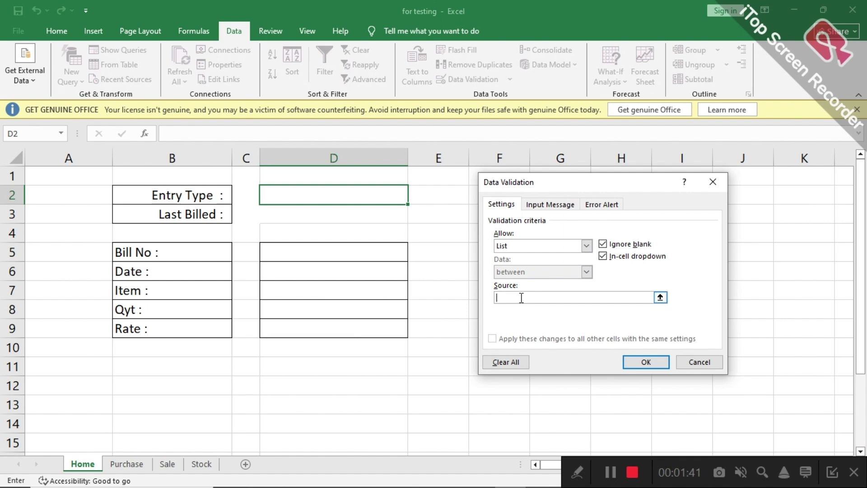
{"action": "type", "text": "Sale,Purchase"}
{"action": "left_click", "coordinate": [639, 365]}
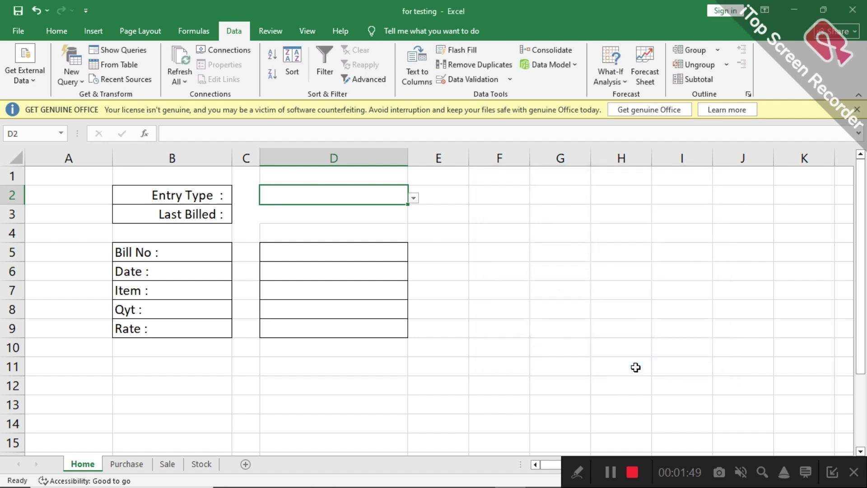
Step: Check the options offered by the Entry Type dropdown in D2
{"action": "left_click", "coordinate": [413, 199]}
{"action": "left_click", "coordinate": [414, 198]}
{"action": "left_click", "coordinate": [207, 222]}
Step: Fill the Entry Type label in B2 and its input cell D2 with the gold theme colour
{"action": "left_click", "coordinate": [182, 196]}
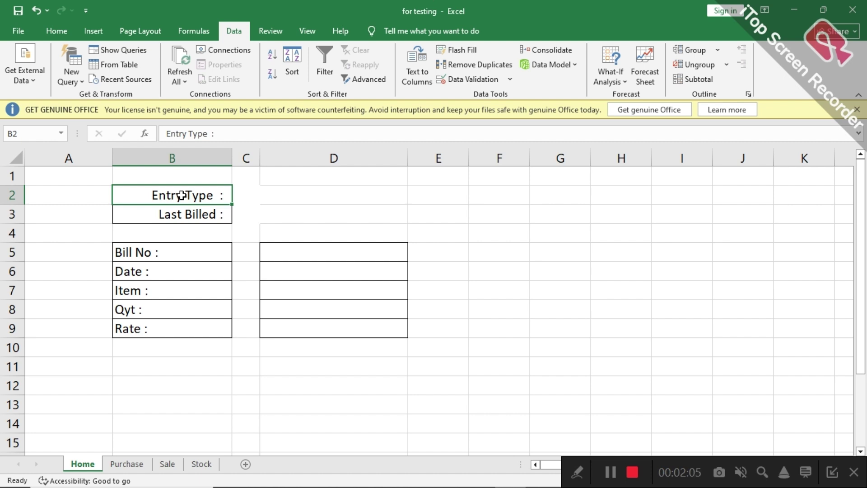
{"action": "left_click", "coordinate": [299, 195]}
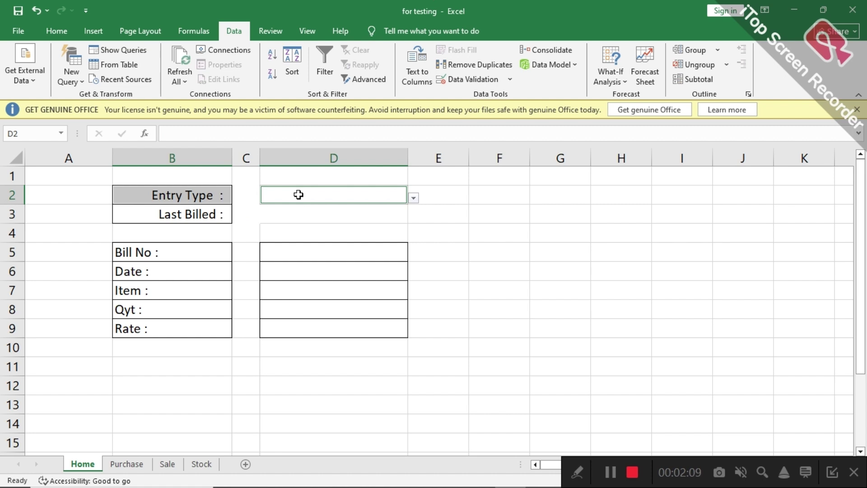
{"action": "left_click", "coordinate": [62, 27]}
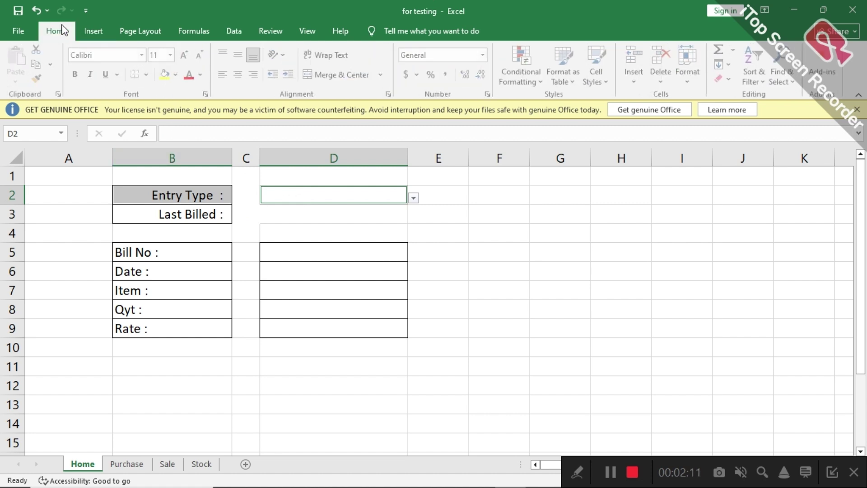
{"action": "left_click", "coordinate": [179, 76]}
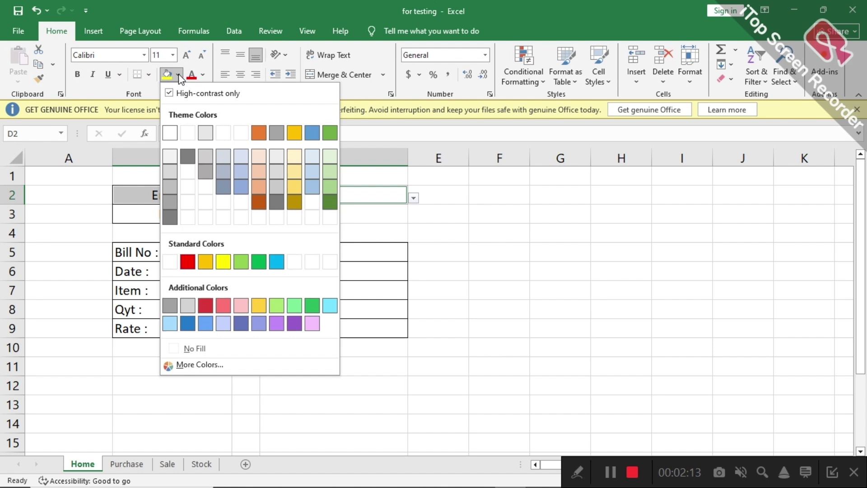
{"action": "left_click", "coordinate": [294, 132]}
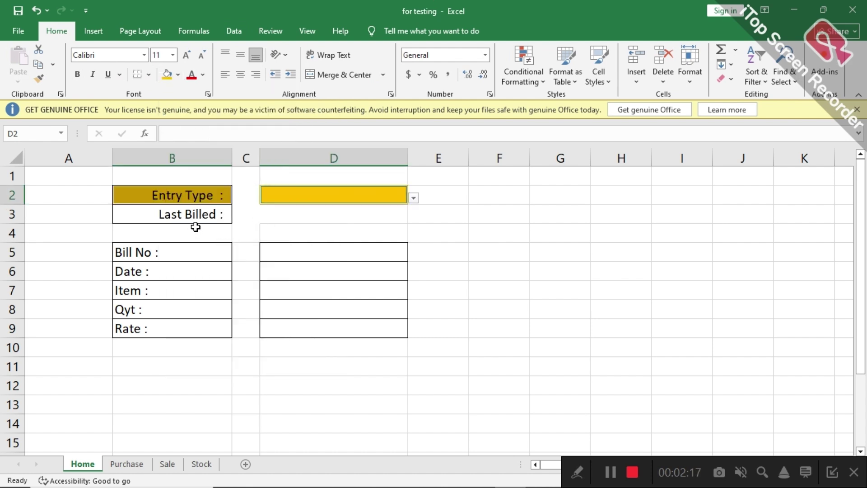
Step: Fill the Last Billed label in B3 and its value cell D3 with a light blue-gray theme colour
{"action": "left_click", "coordinate": [187, 220]}
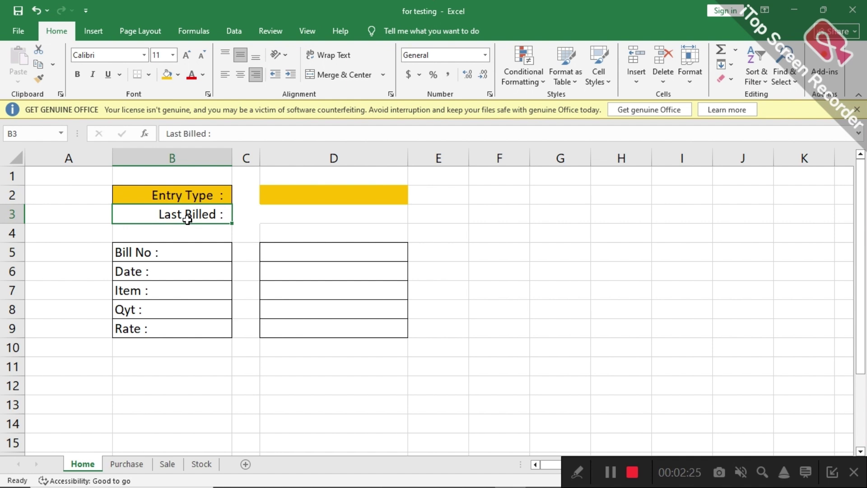
{"action": "left_click", "coordinate": [302, 215], "text": "ctrl"}
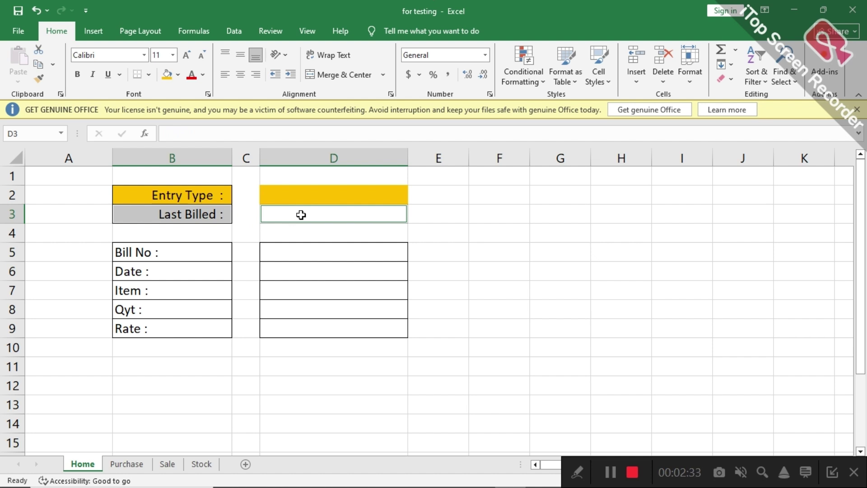
{"action": "left_click", "coordinate": [179, 75]}
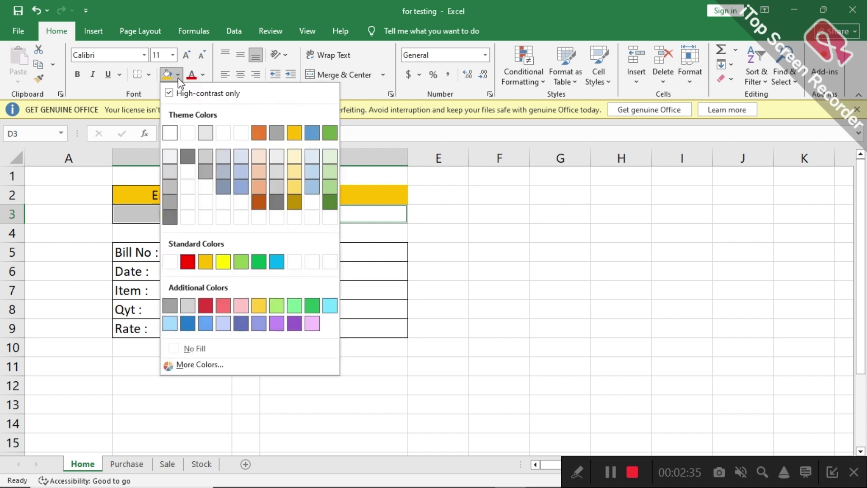
{"action": "left_click", "coordinate": [221, 176]}
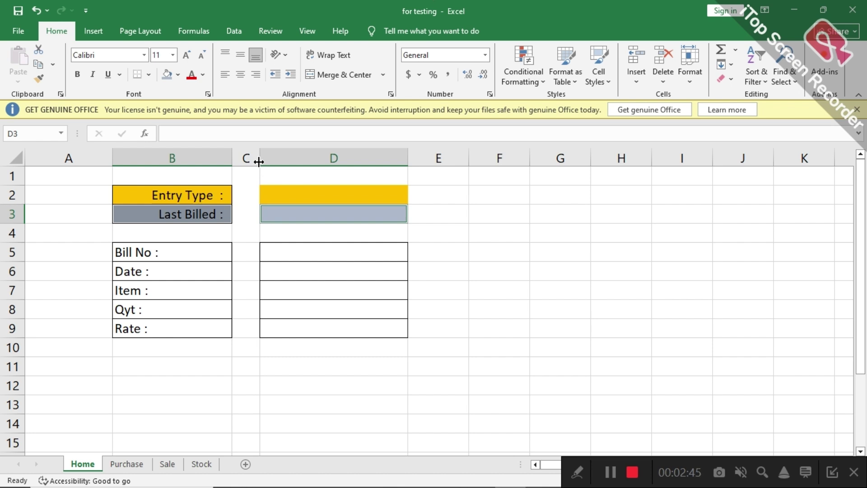
Step: Narrow column C to a width of 1.00 and fill cells C2:C3 with standard red
{"action": "left_click_drag", "start_coordinate": [258, 161], "coordinate": [242, 161]}
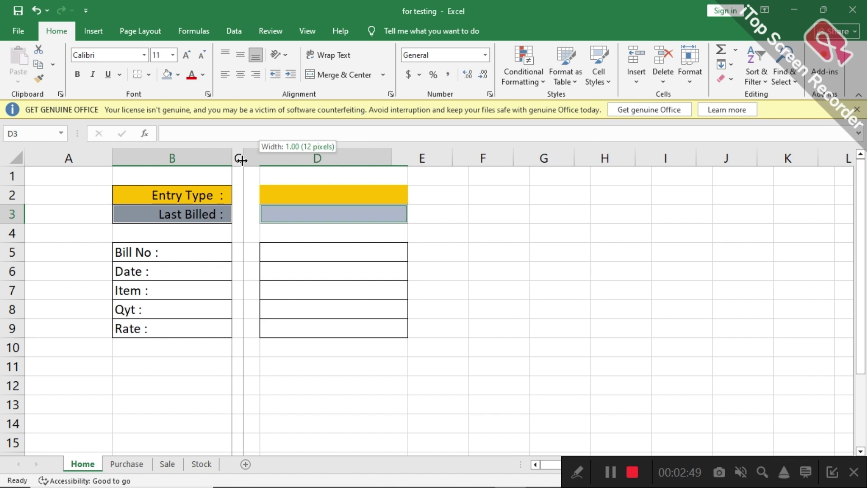
{"action": "left_click_drag", "start_coordinate": [242, 160], "coordinate": [242, 160]}
{"action": "left_click", "coordinate": [236, 195]}
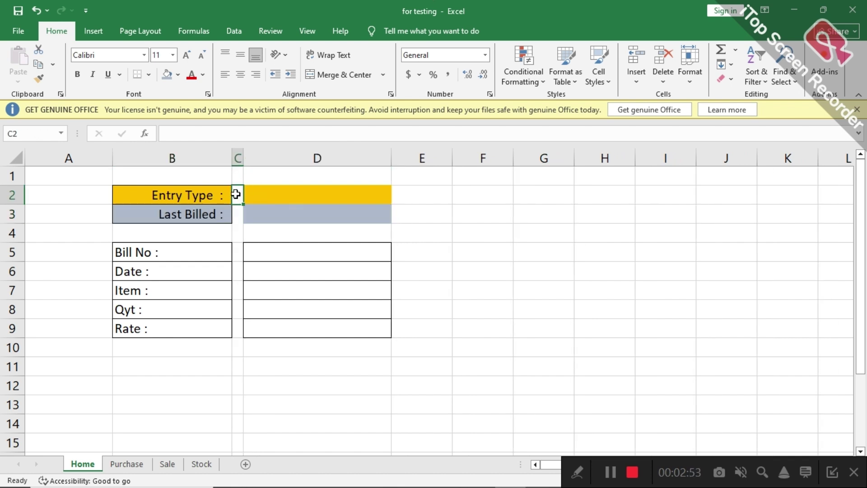
{"action": "key", "text": "shift+Down"}
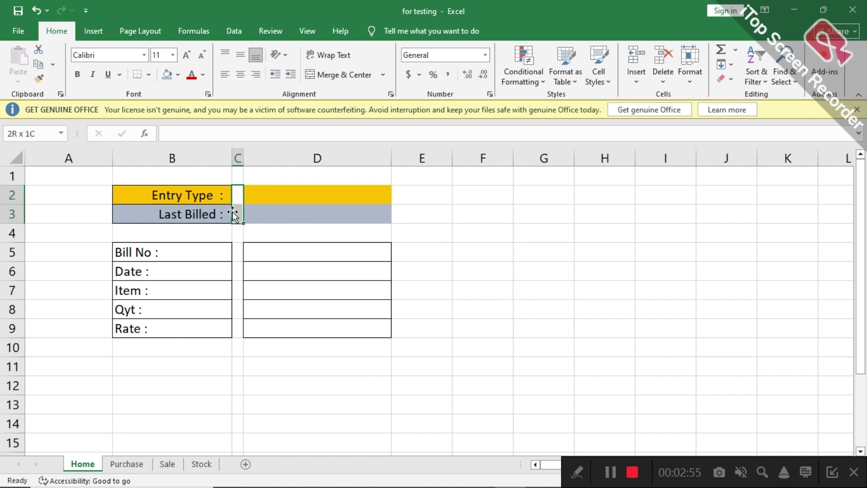
{"action": "left_click", "coordinate": [179, 75]}
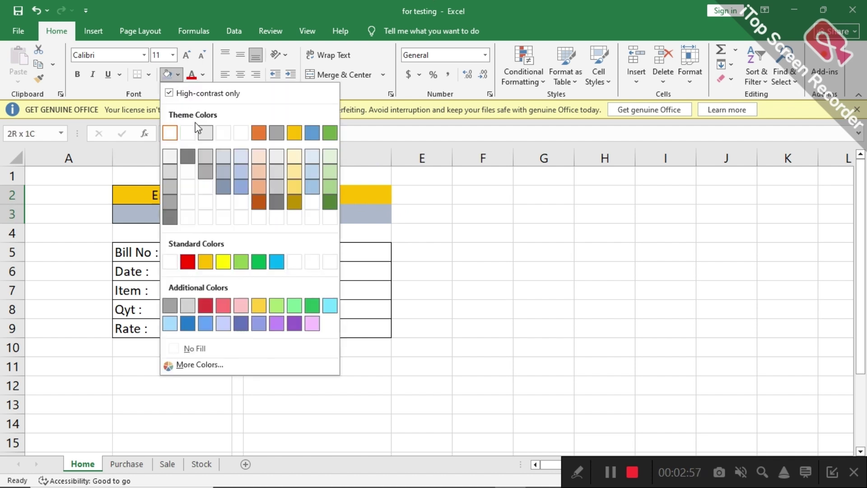
{"action": "left_click", "coordinate": [188, 262]}
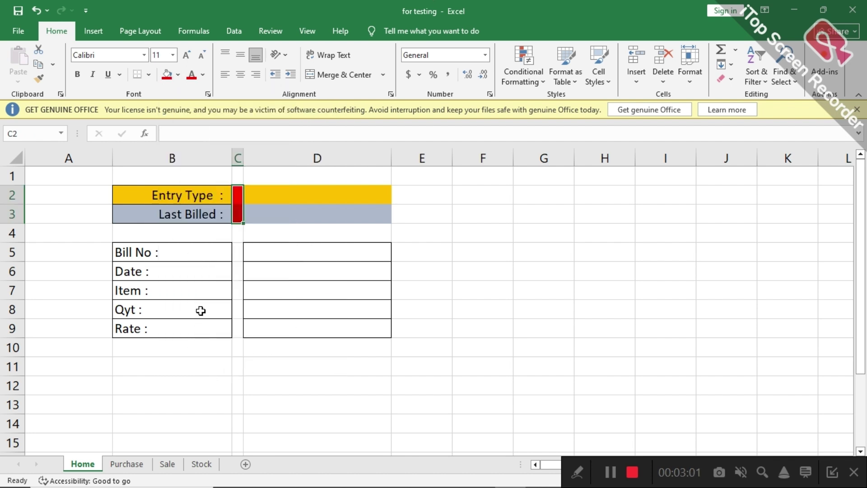
{"action": "left_click", "coordinate": [182, 247]}
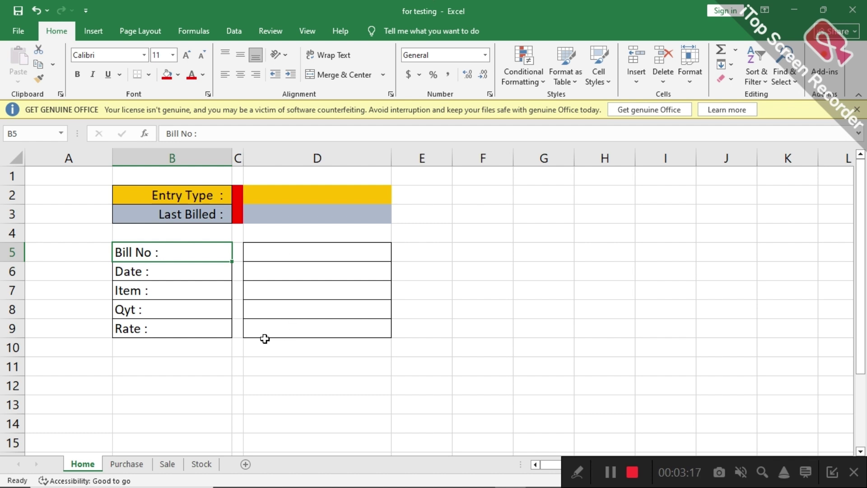
{"action": "left_click", "coordinate": [165, 368]}
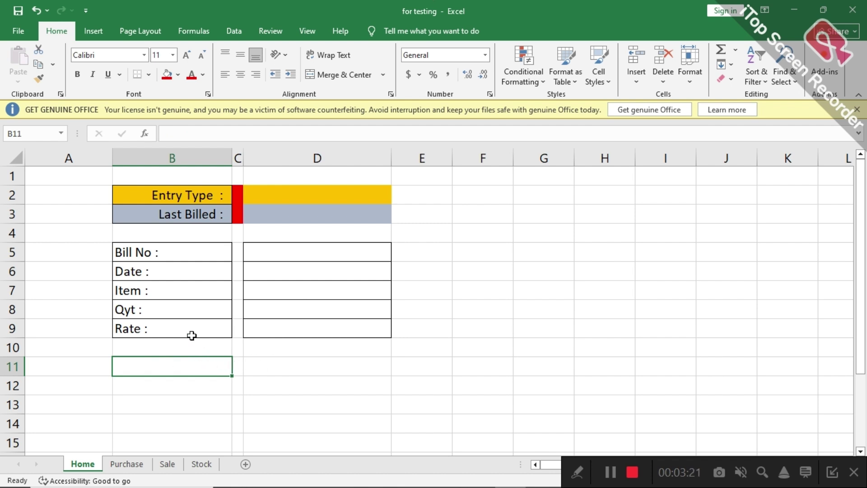
Step: Insert a rounded rectangle shape over columns F:G near rows 4–5 and label it "Purchase Entry"
{"action": "left_click", "coordinate": [97, 34]}
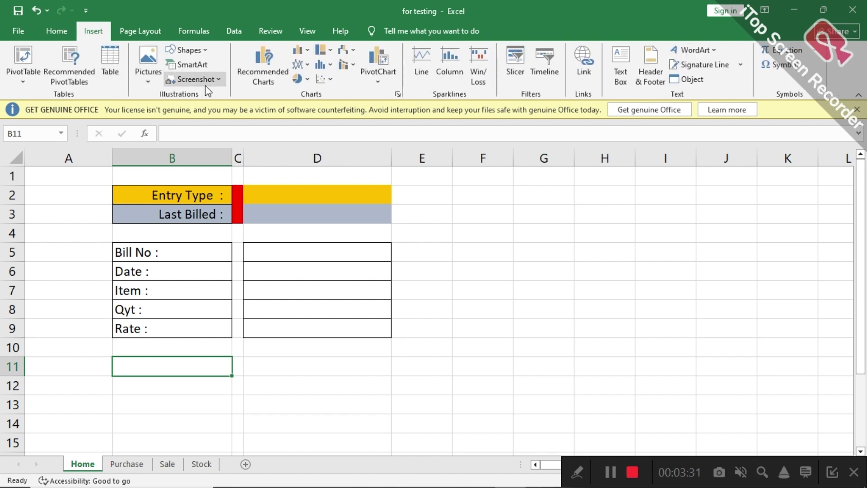
{"action": "left_click", "coordinate": [185, 52]}
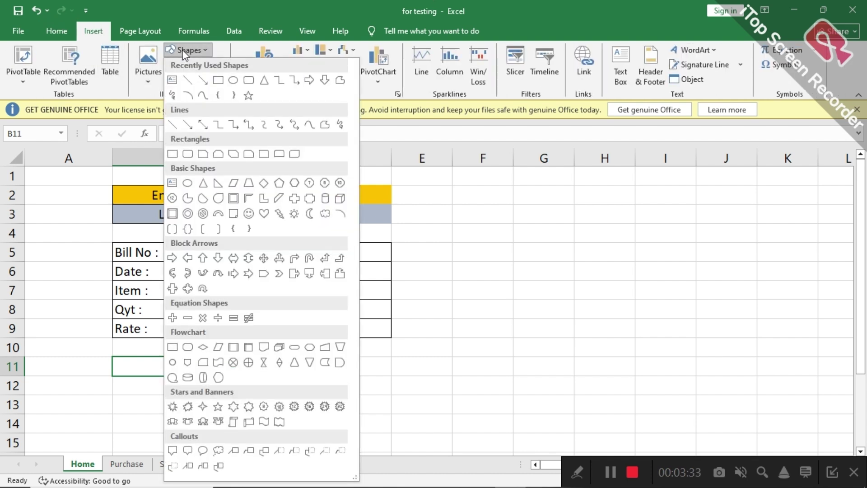
{"action": "left_click", "coordinate": [248, 80]}
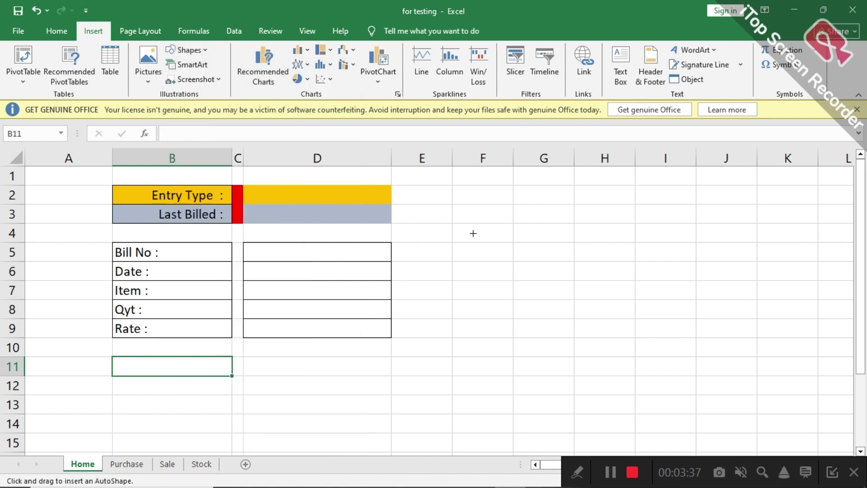
{"action": "left_click_drag", "start_coordinate": [468, 231], "coordinate": [567, 255]}
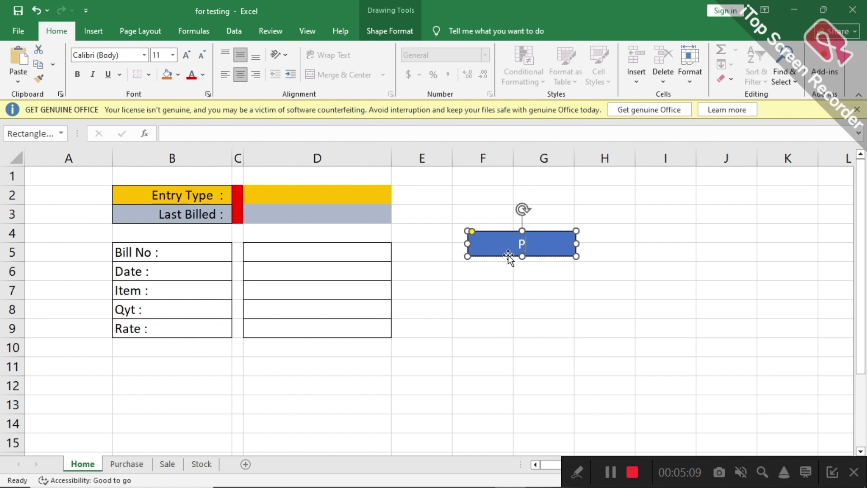
{"action": "type", "text": "Purchase"}
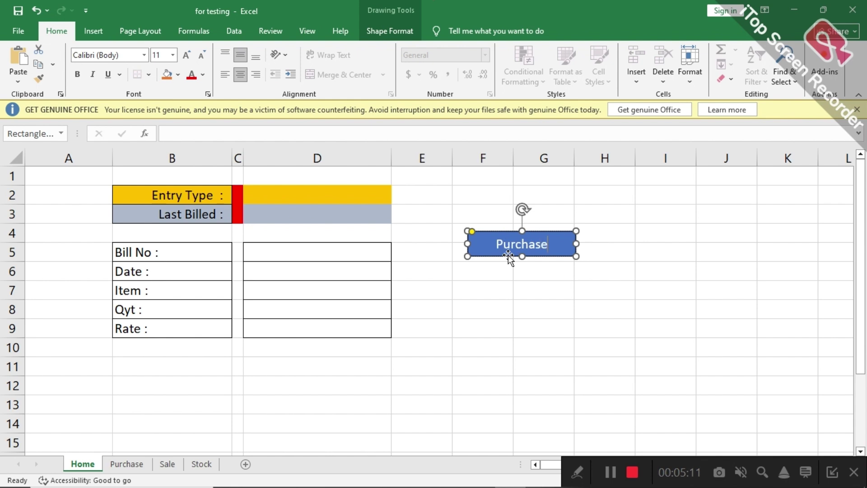
{"action": "type", "text": " Entry"}
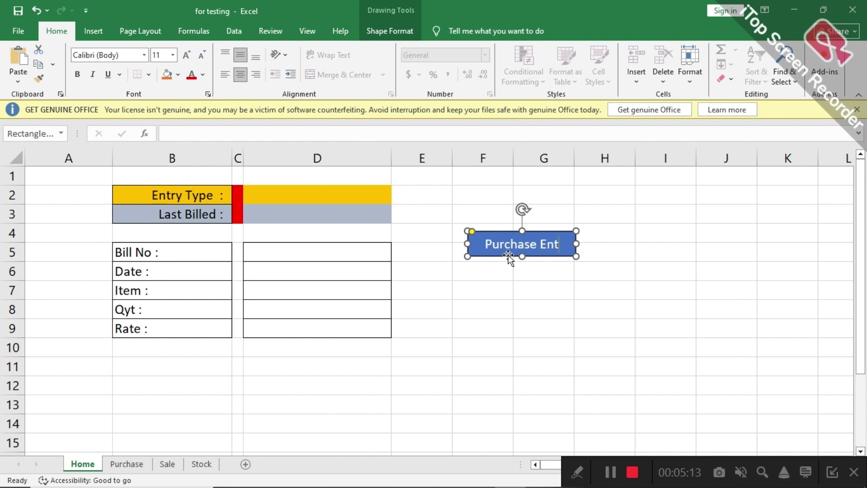
Step: Copy the Purchase Entry shape and paste the duplicate at cell G7
{"action": "right_click", "coordinate": [535, 258]}
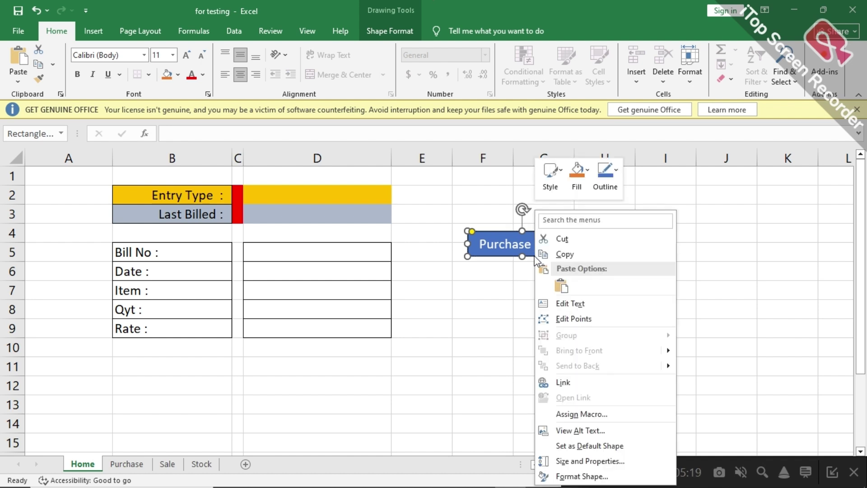
{"action": "left_click", "coordinate": [560, 257]}
{"action": "left_click", "coordinate": [529, 294]}
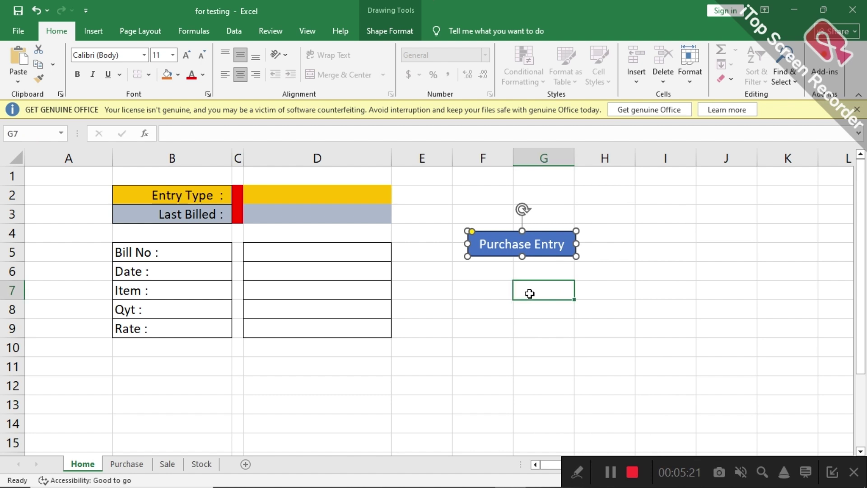
{"action": "key", "text": "ctrl+v"}
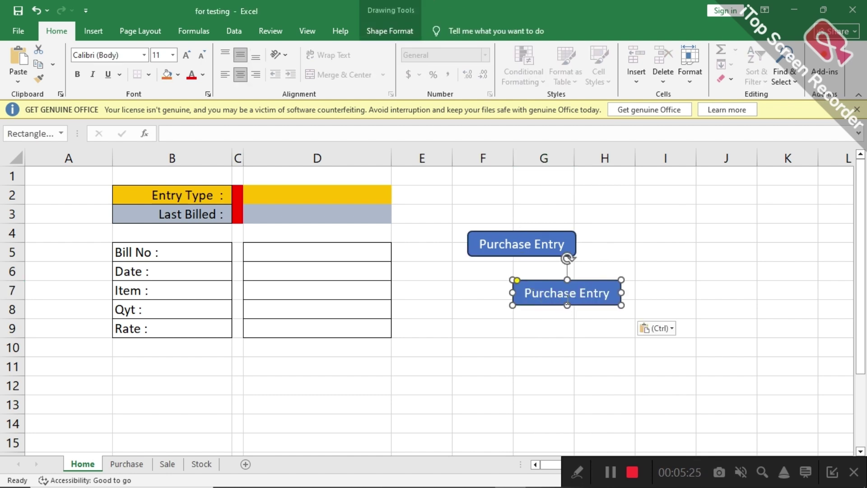
Step: Change the duplicated shape's label to "Sale Entry"
{"action": "left_click", "coordinate": [575, 296]}
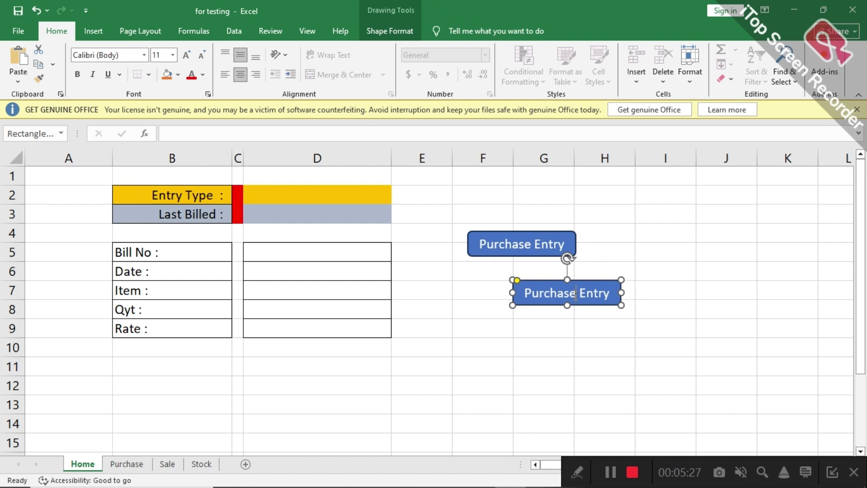
{"action": "key", "text": "BackSpace"}
{"action": "key", "text": "BackSpace"}
{"action": "key", "text": "BackSpace"}
{"action": "key", "text": "BackSpace"}
{"action": "key", "text": "BackSpace"}
{"action": "key", "text": "BackSpace"}
{"action": "key", "text": "BackSpace"}
{"action": "key", "text": "BackSpace"}
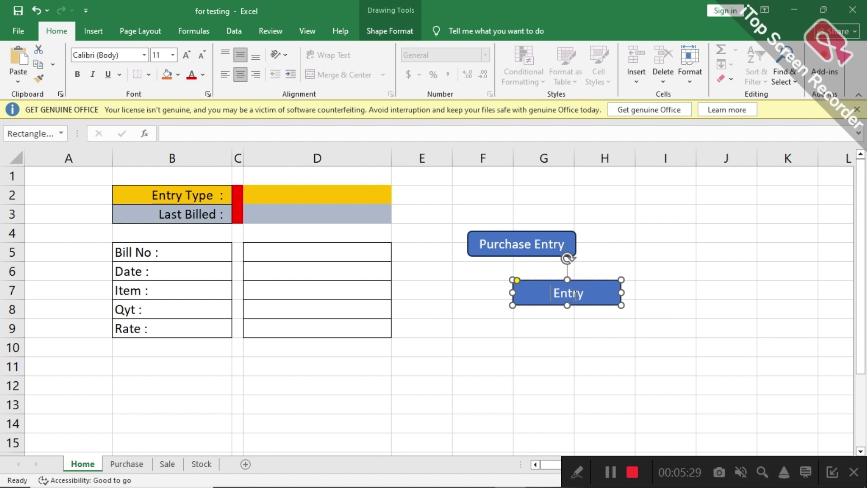
{"action": "type", "text": "Sale"}
{"action": "left_click", "coordinate": [576, 314]}
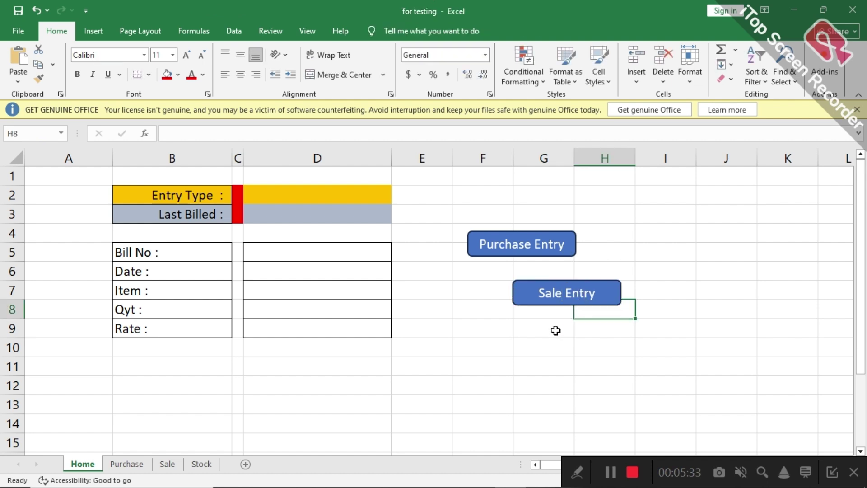
Step: Move the Purchase Entry shape below the form in column B and the Sale Entry shape beside it in column D
{"action": "left_click", "coordinate": [520, 249]}
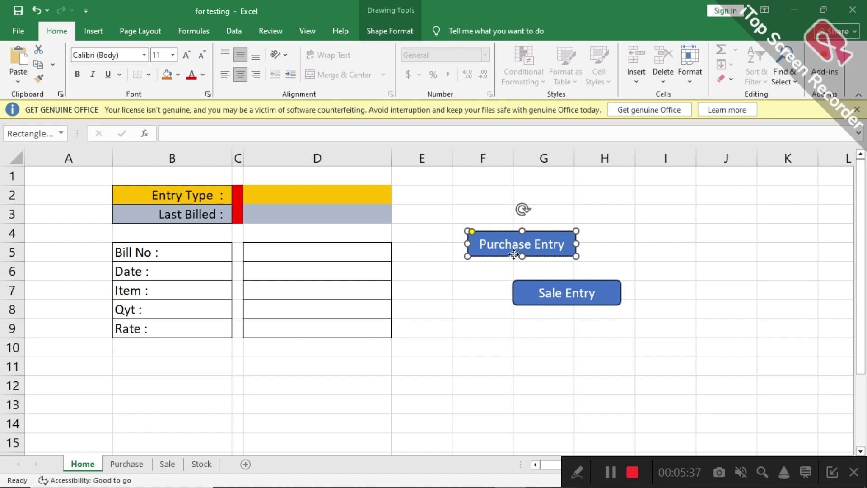
{"action": "left_click_drag", "start_coordinate": [514, 254], "coordinate": [165, 376]}
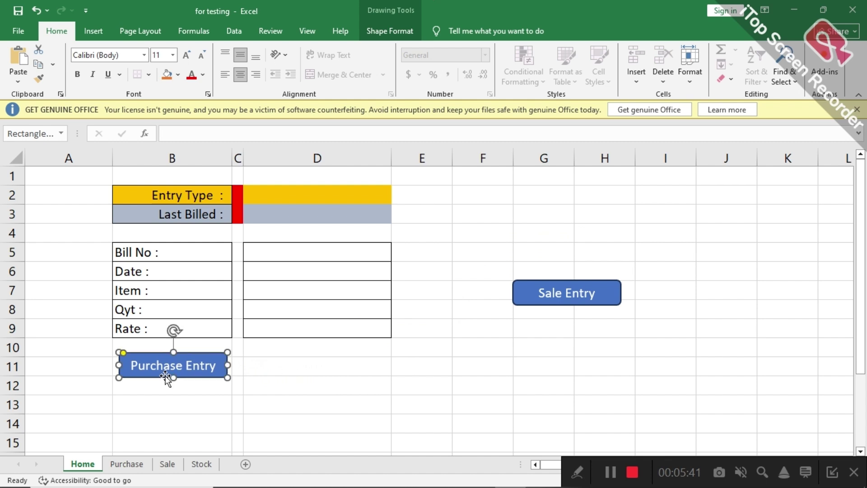
{"action": "left_click", "coordinate": [547, 301]}
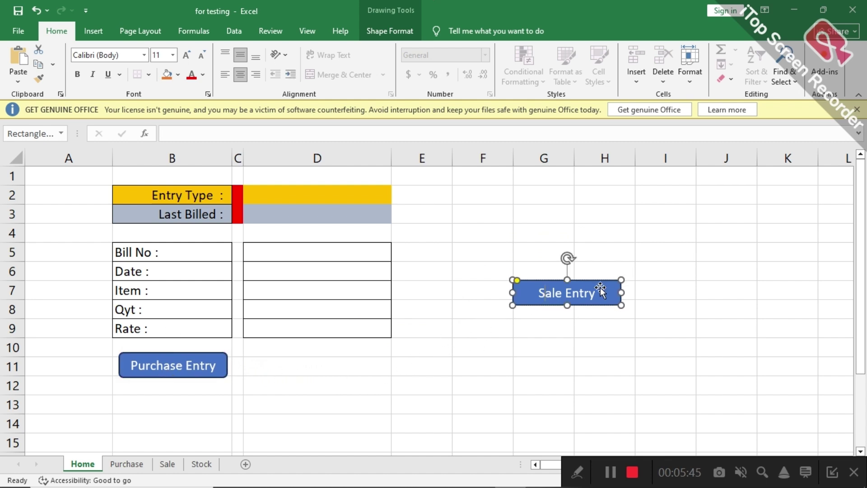
{"action": "left_click_drag", "start_coordinate": [601, 290], "coordinate": [353, 364]}
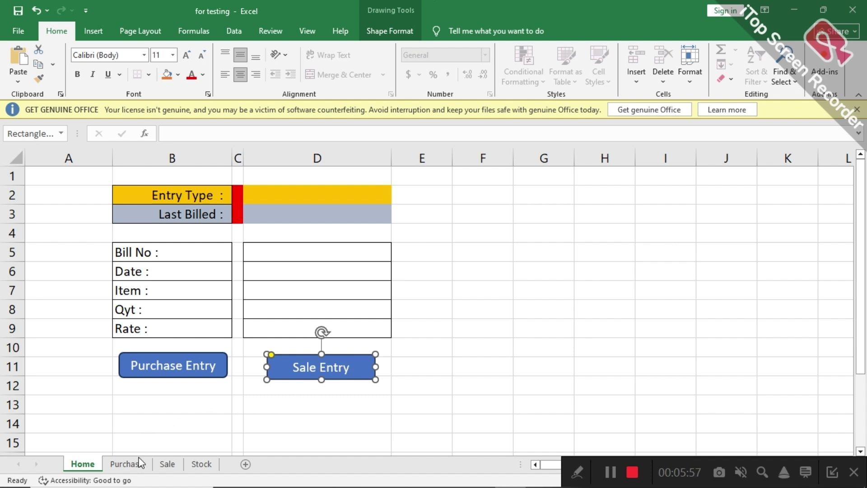
Step: Convert range B3:F5 on the Purchase sheet into a table, using the first row as headers
{"action": "left_click", "coordinate": [128, 464]}
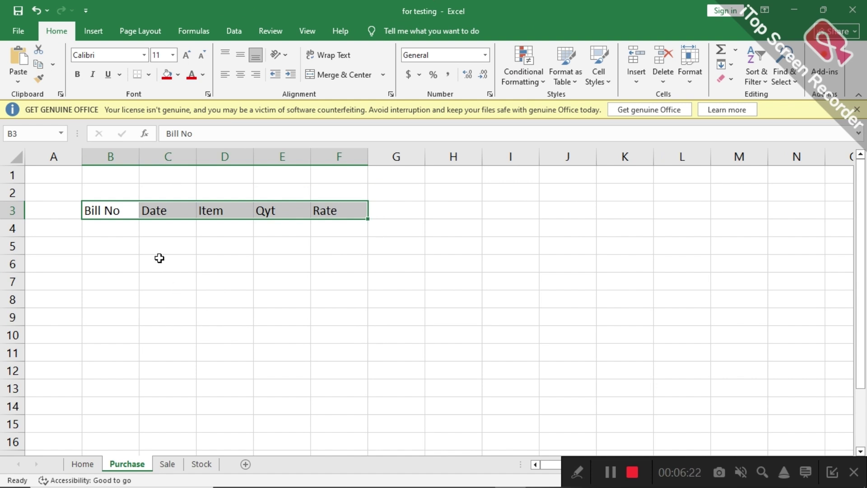
{"action": "left_click", "coordinate": [117, 215]}
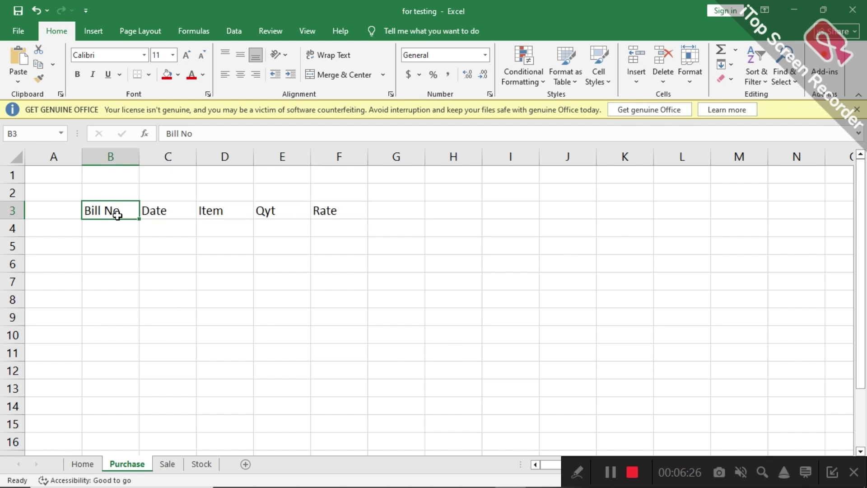
{"action": "key", "text": "shift+Right"}
{"action": "key", "text": "shift+Right"}
{"action": "key", "text": "shift+Right"}
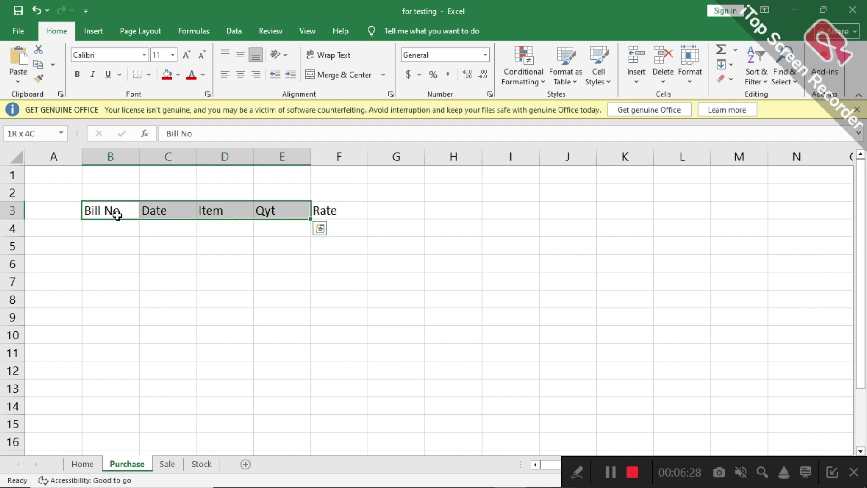
{"action": "key", "text": "shift+Right"}
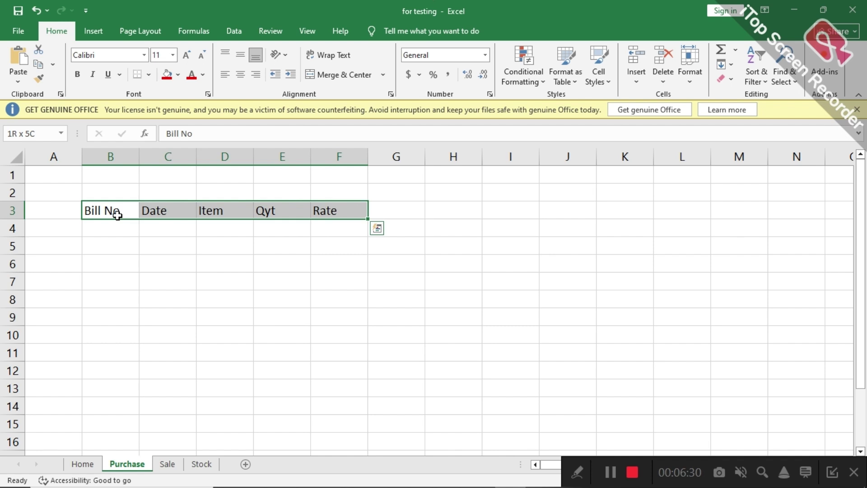
{"action": "key", "text": "shift+Down"}
{"action": "key", "text": "shift+Down"}
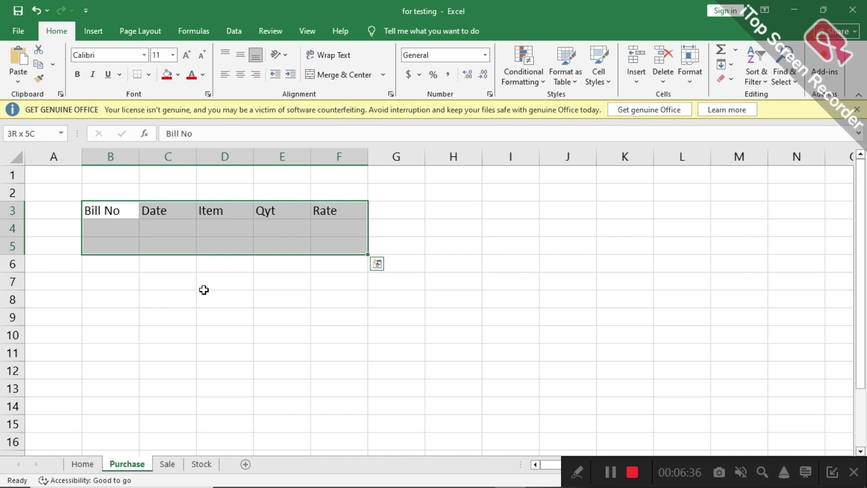
{"action": "key", "text": "ctrl+t"}
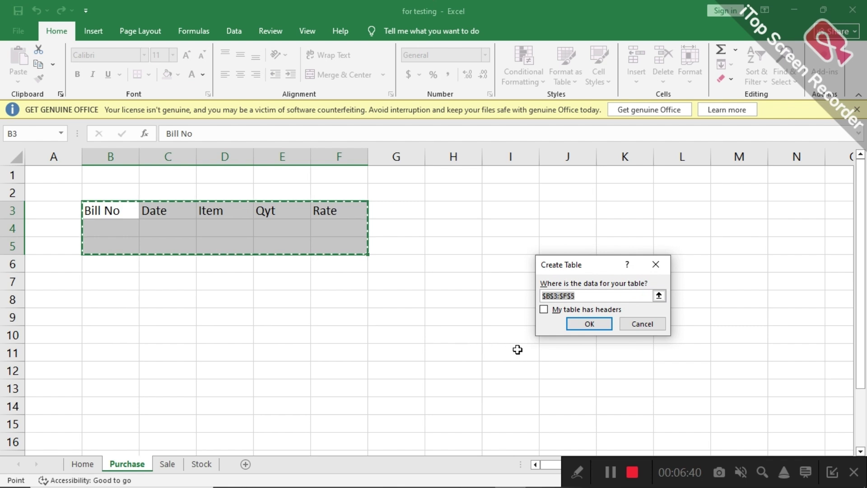
{"action": "left_click", "coordinate": [543, 309]}
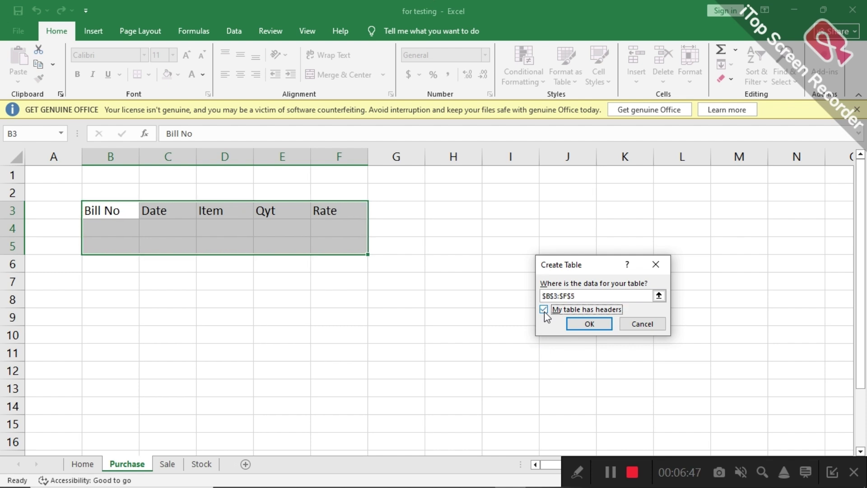
{"action": "left_click", "coordinate": [587, 330]}
{"action": "left_click", "coordinate": [352, 332]}
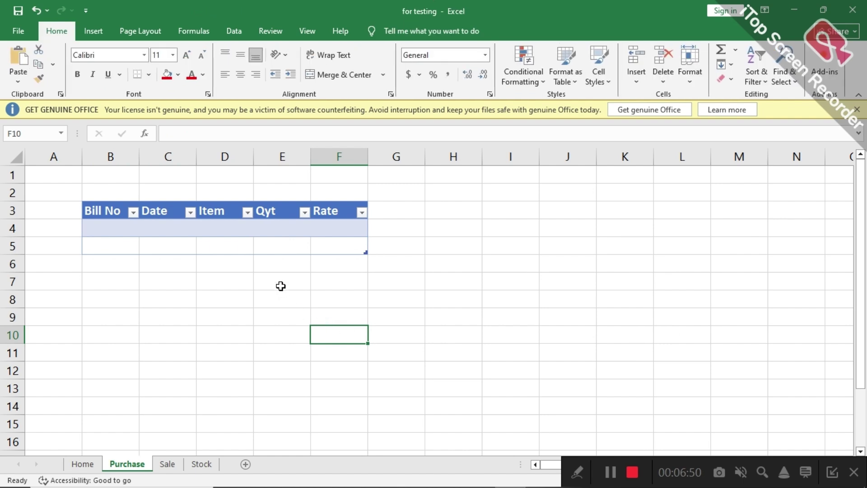
Step: Turn off banded rows for the table on the Purchase sheet
{"action": "left_click", "coordinate": [269, 246]}
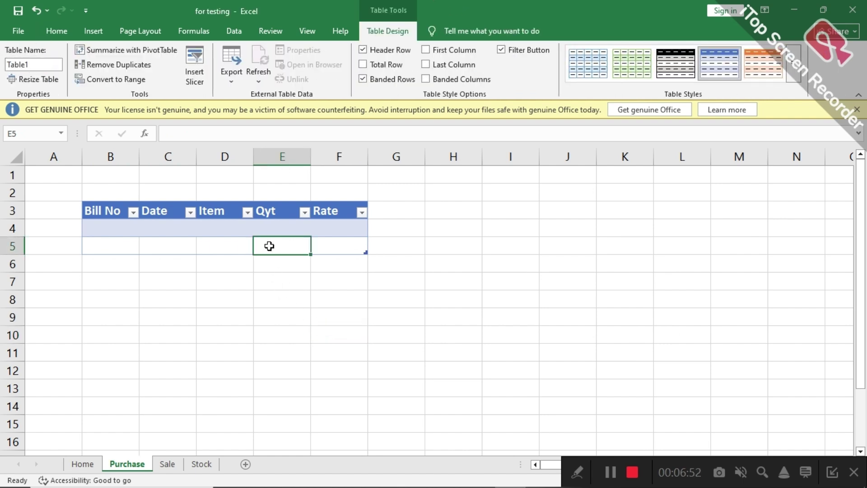
{"action": "left_click", "coordinate": [281, 286]}
{"action": "left_click", "coordinate": [245, 241]}
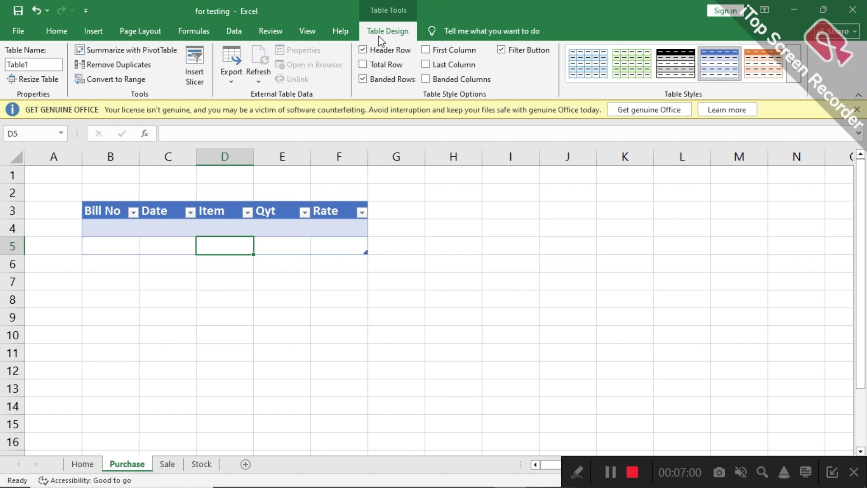
{"action": "left_click", "coordinate": [373, 83]}
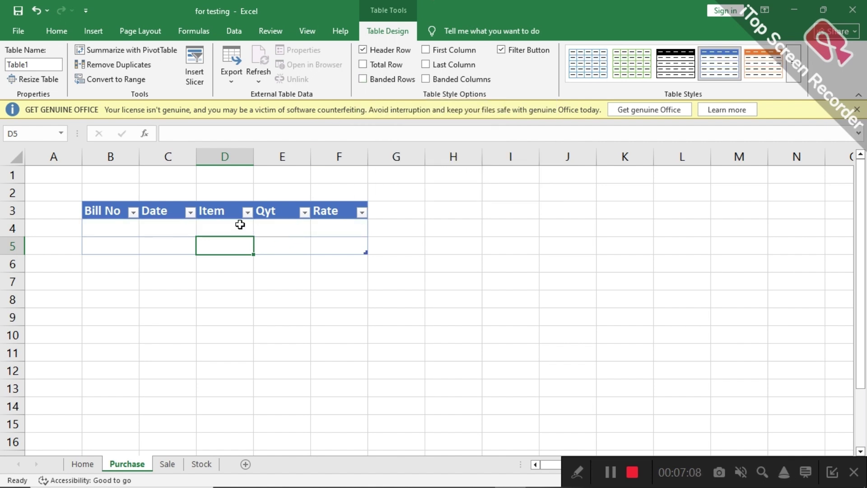
Step: Merge and center cells B1:F2 above the table on the Purchase sheet
{"action": "left_click", "coordinate": [116, 172]}
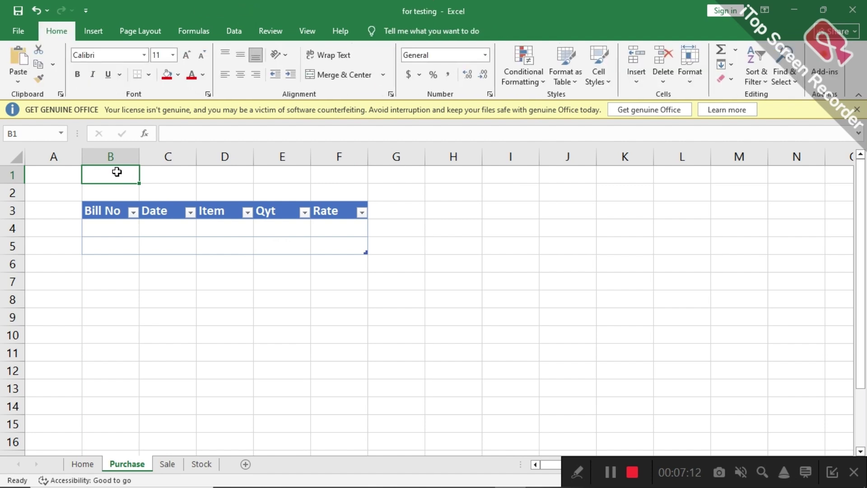
{"action": "key", "text": "shift+Right"}
{"action": "key", "text": "shift+Right"}
{"action": "key", "text": "shift+Right"}
{"action": "key", "text": "shift+Right"}
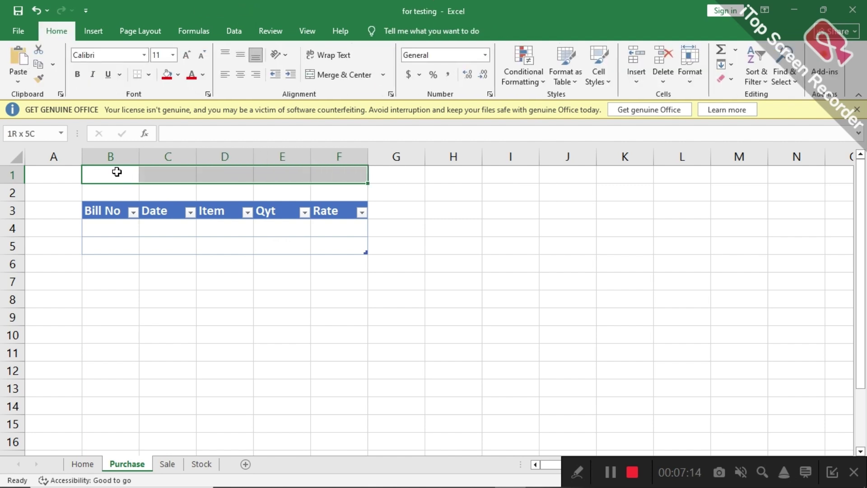
{"action": "key", "text": "shift+Down"}
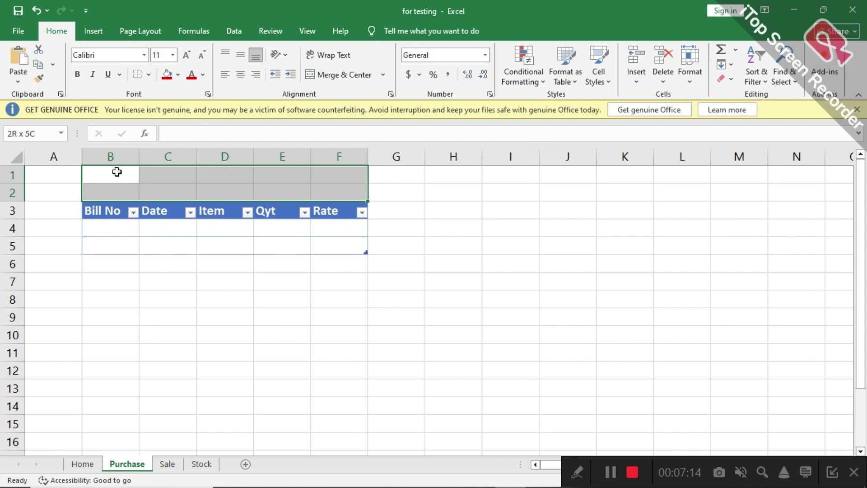
{"action": "left_click", "coordinate": [312, 76]}
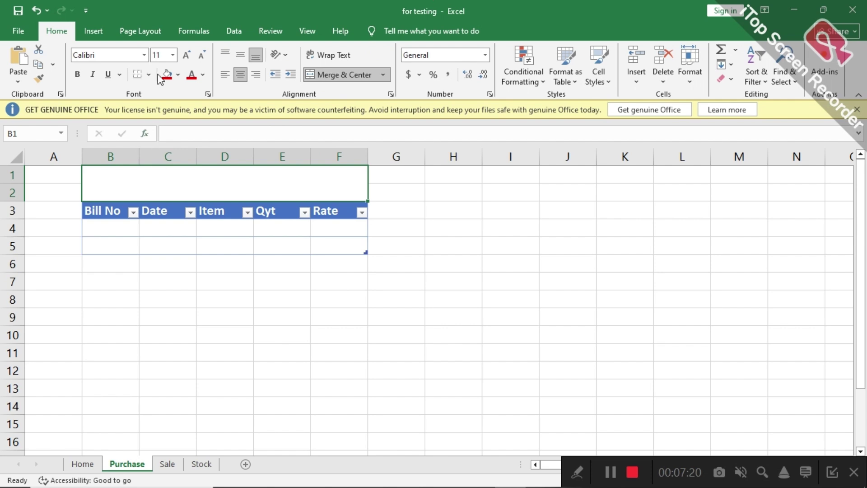
Step: Fill the merged cell above the Purchase table with dark gray and enter the title Purchase Entry in it
{"action": "left_click", "coordinate": [178, 75]}
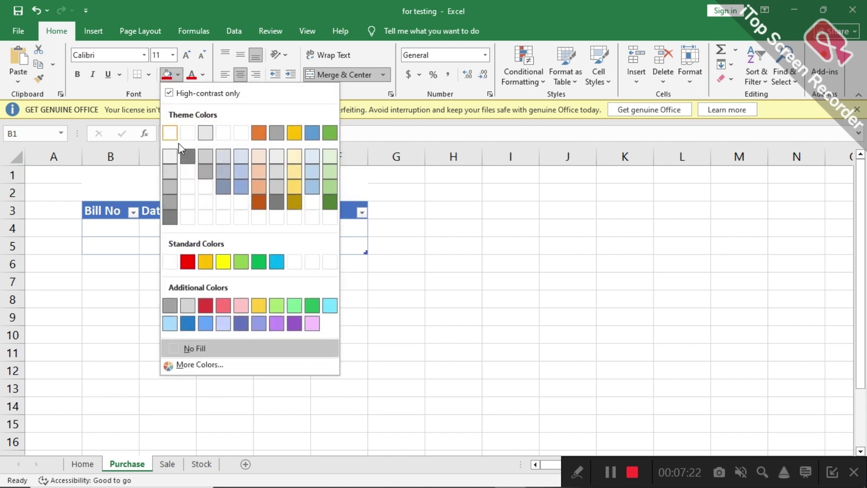
{"action": "left_click", "coordinate": [188, 156]}
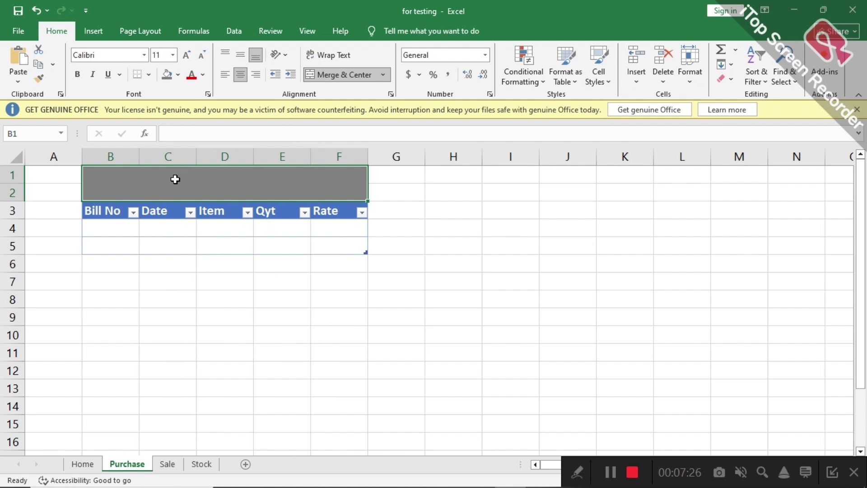
{"action": "type", "text": "Pur"}
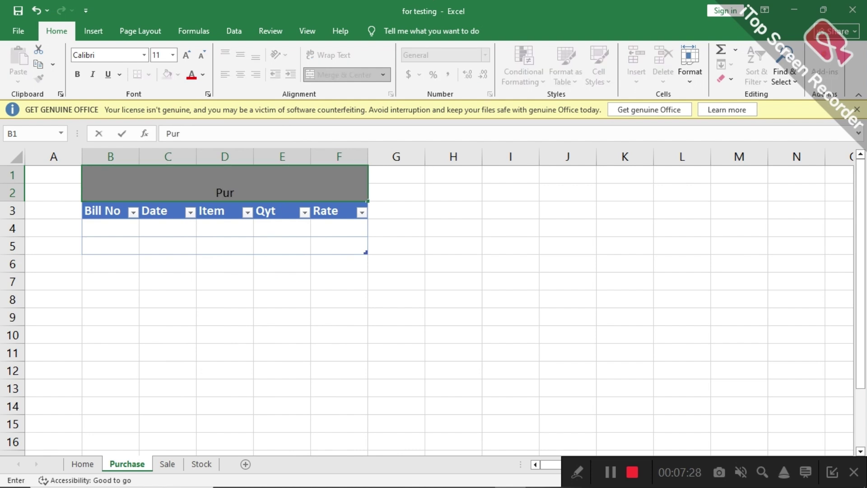
{"action": "type", "text": "chase E"}
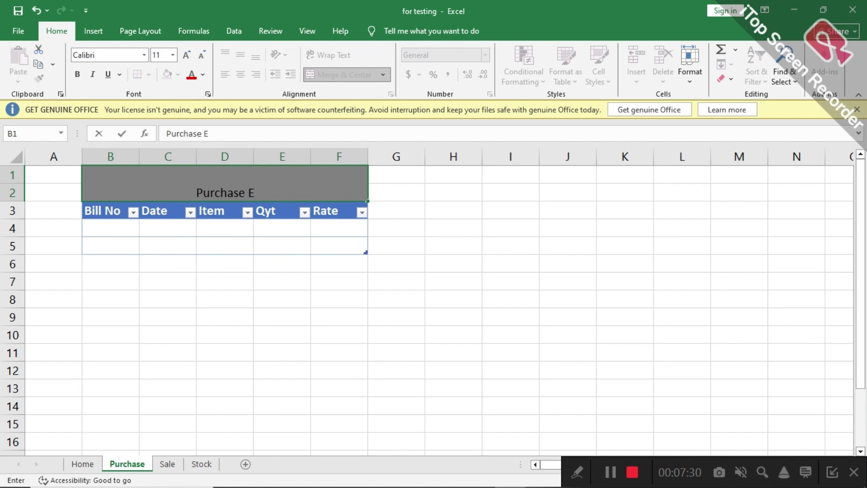
{"action": "type", "text": "ntry"}
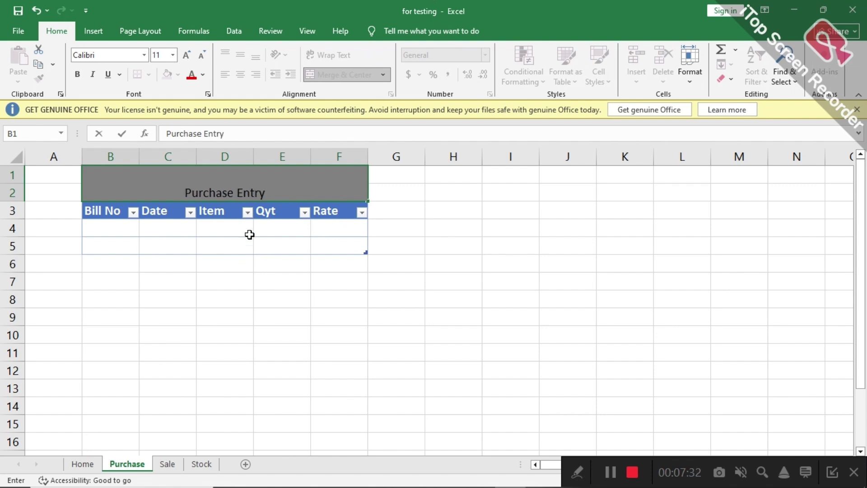
{"action": "left_click_drag", "start_coordinate": [257, 276], "coordinate": [215, 180]}
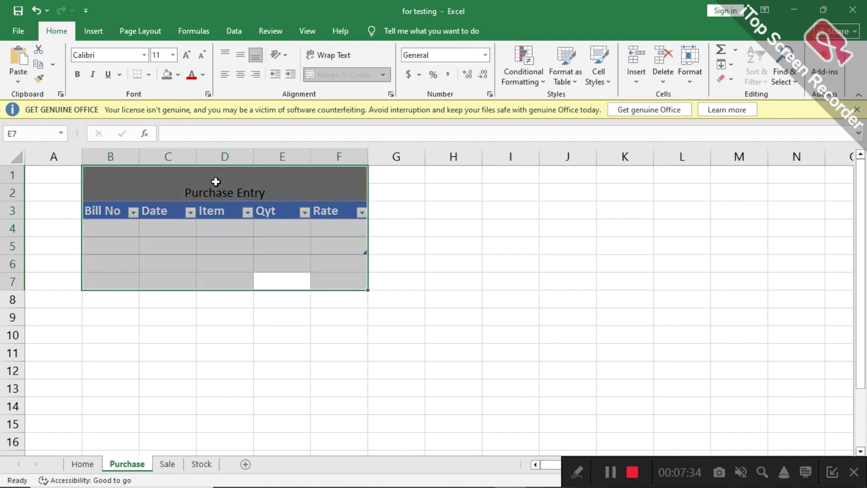
{"action": "left_click", "coordinate": [318, 314]}
Step: Format the Purchase Entry title as bold 28-point text, vertically centered in its merged cell
{"action": "left_click", "coordinate": [237, 182]}
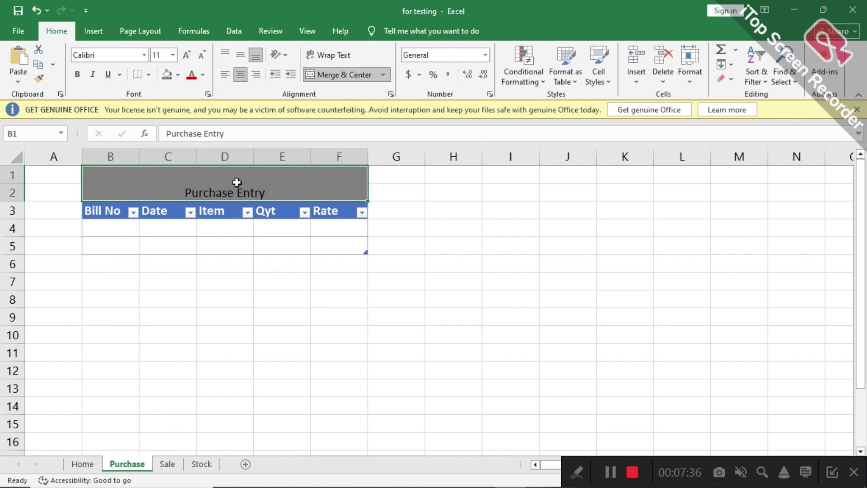
{"action": "left_click", "coordinate": [187, 55]}
{"action": "left_click", "coordinate": [187, 55]}
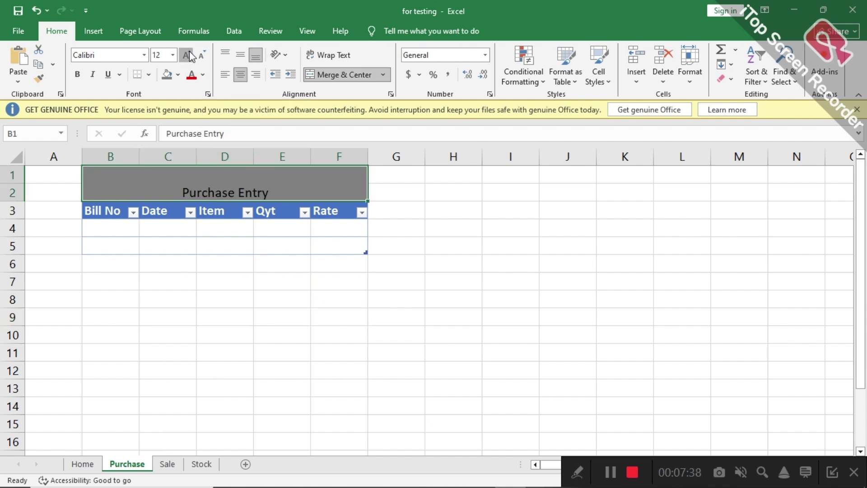
{"action": "left_click", "coordinate": [187, 55]}
{"action": "left_click", "coordinate": [187, 55]}
{"action": "left_click", "coordinate": [187, 55]}
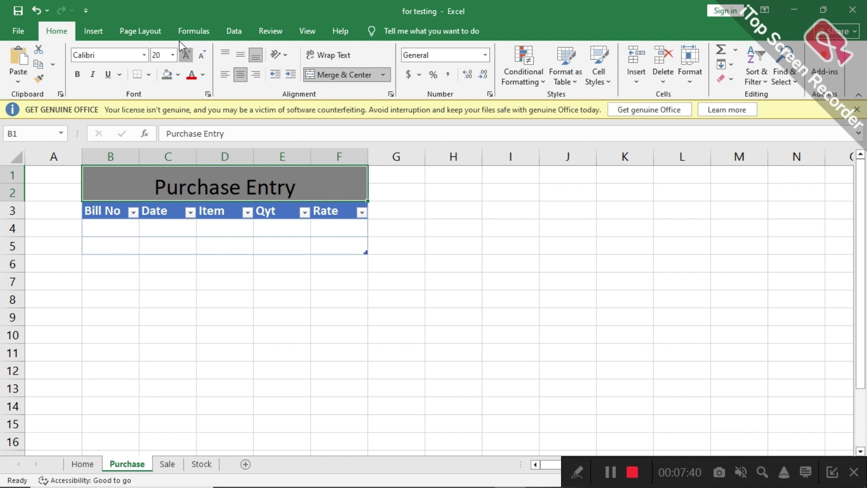
{"action": "left_click", "coordinate": [189, 55]}
{"action": "left_click", "coordinate": [189, 55]}
{"action": "left_click", "coordinate": [188, 55]}
{"action": "left_click", "coordinate": [188, 56]}
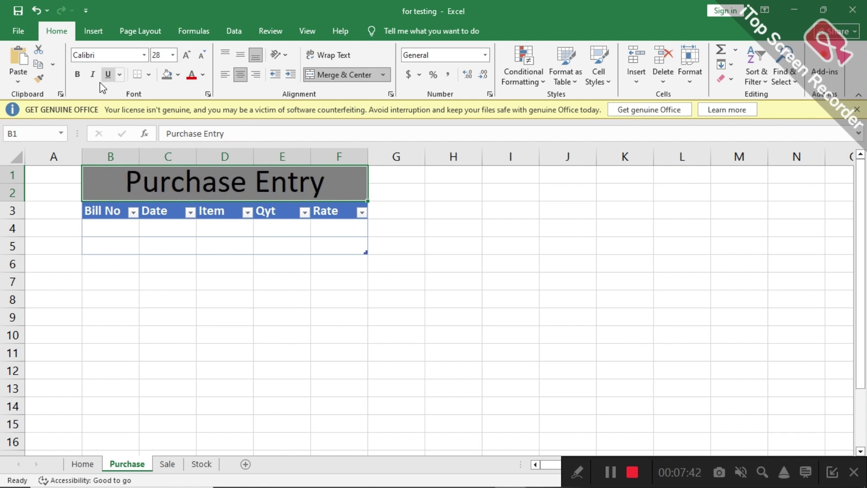
{"action": "left_click", "coordinate": [77, 76]}
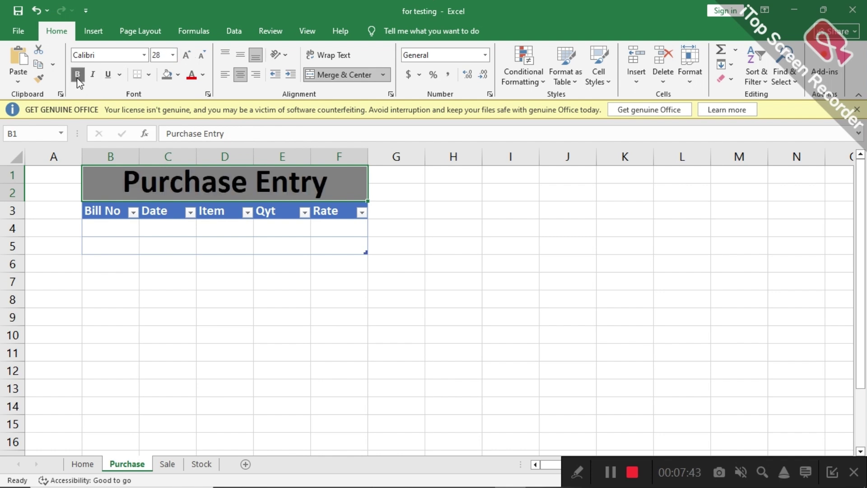
{"action": "left_click", "coordinate": [240, 56]}
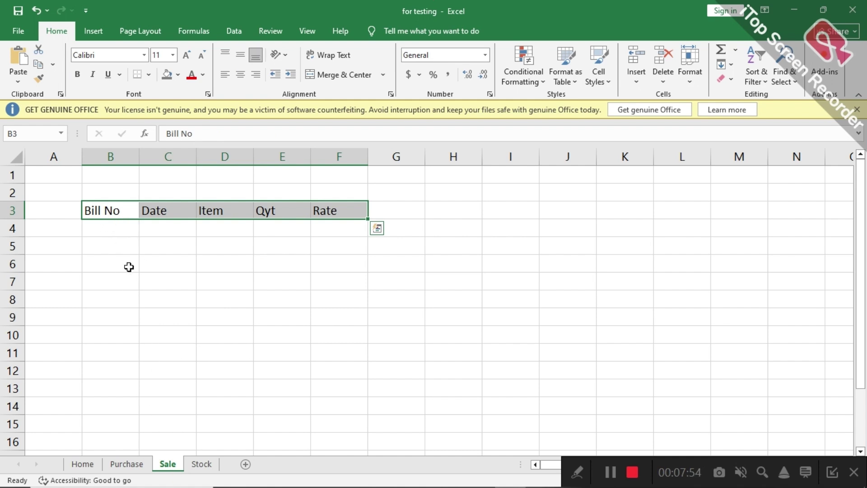
Step: Convert range B3:F5 on the Sale sheet into a table, using the first row as headers
{"action": "key", "text": "shift+Down"}
{"action": "key", "text": "shift+Down"}
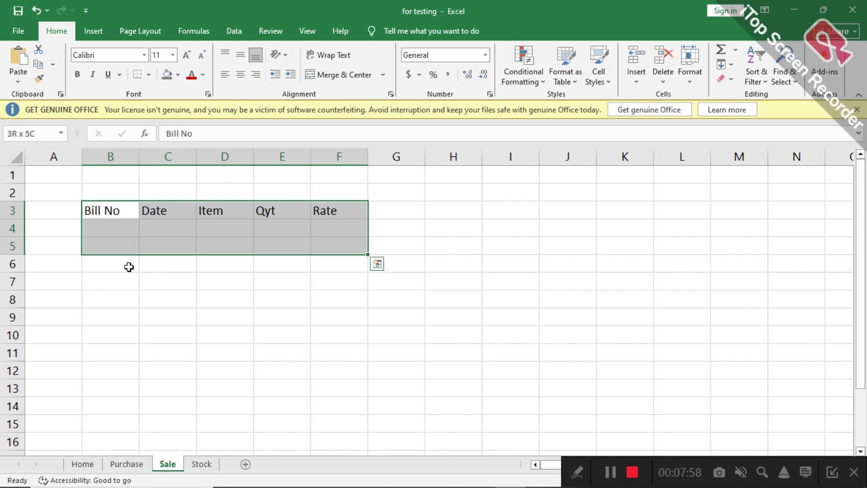
{"action": "key", "text": "ctrl+t"}
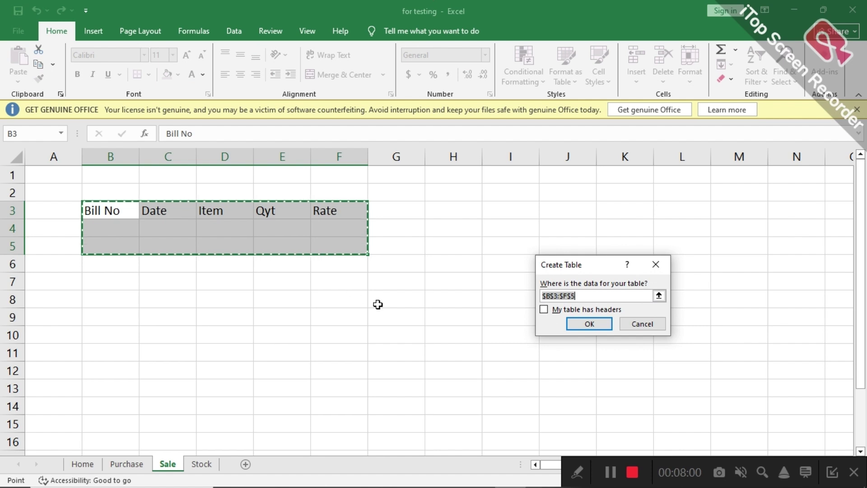
{"action": "left_click", "coordinate": [543, 311]}
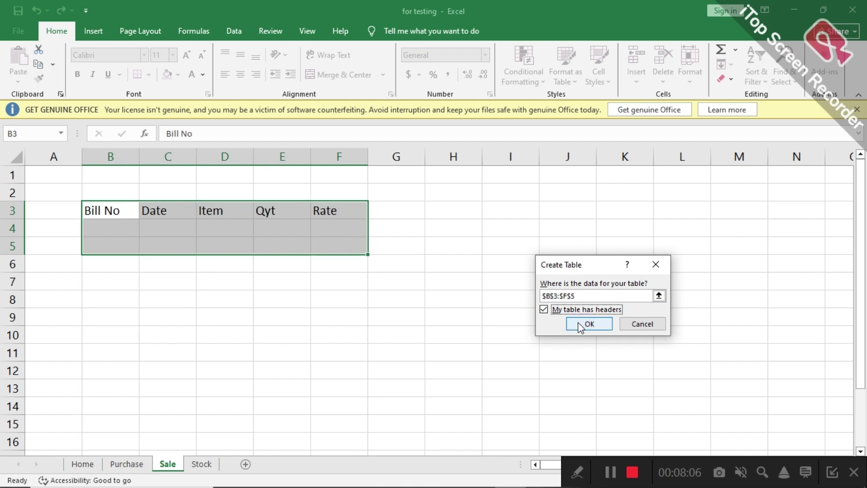
{"action": "left_click", "coordinate": [591, 330]}
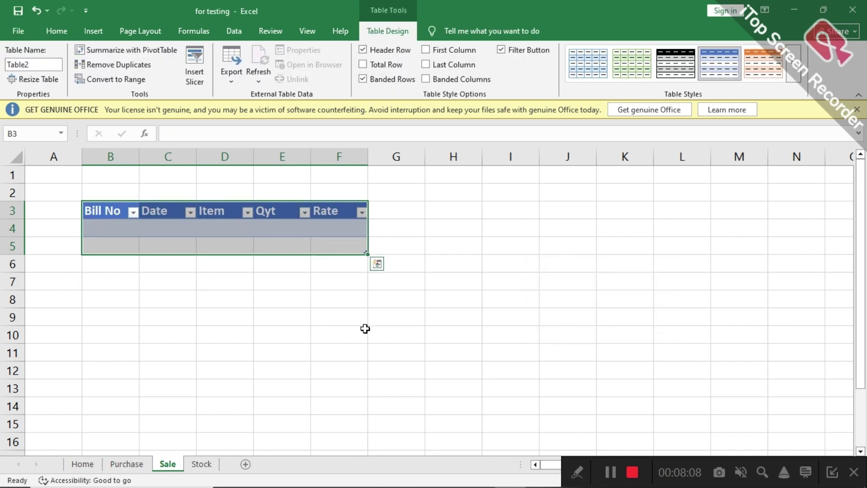
Step: Turn off banded rows for the table on the Sale sheet
{"action": "left_click", "coordinate": [294, 322]}
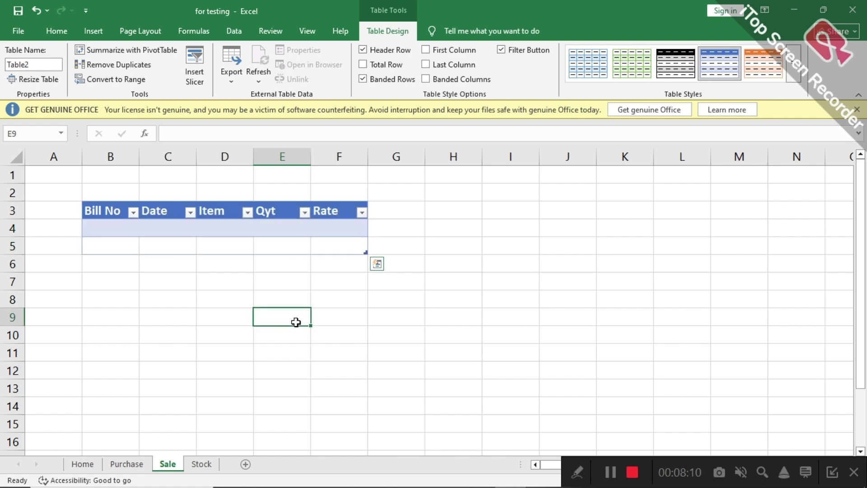
{"action": "left_click", "coordinate": [231, 245]}
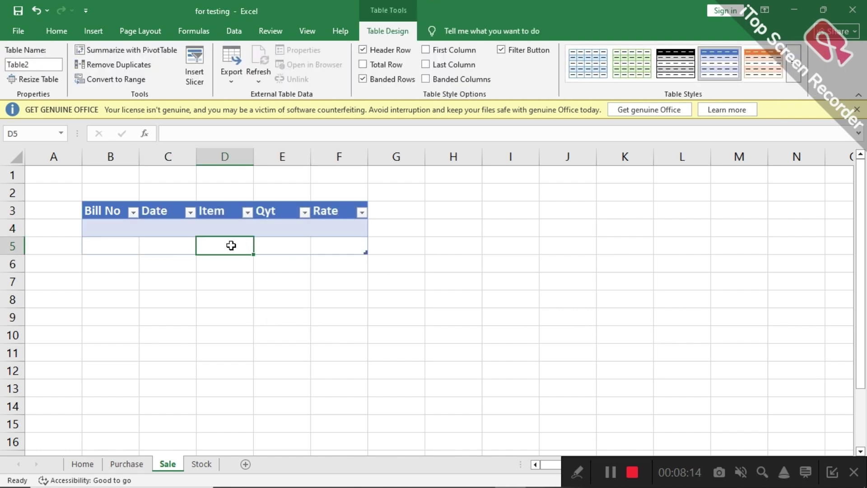
{"action": "left_click", "coordinate": [362, 79]}
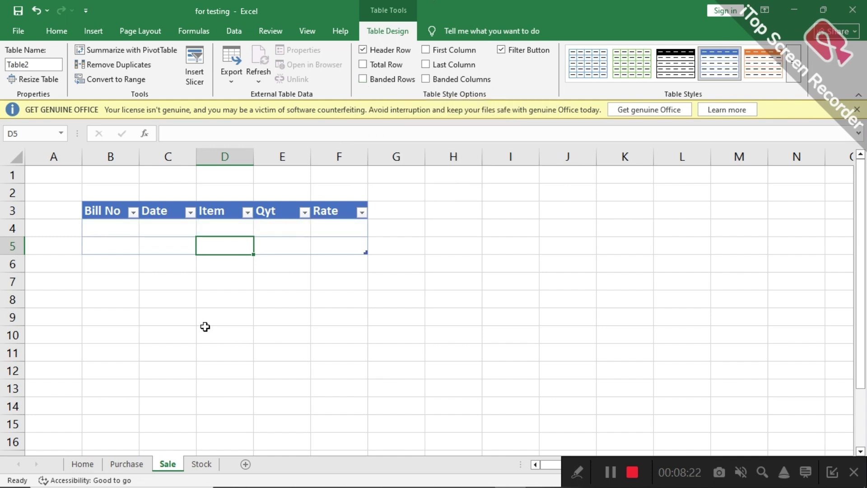
Step: Merge and center cells B1:F2 above the table on the Sale sheet
{"action": "left_click", "coordinate": [106, 174]}
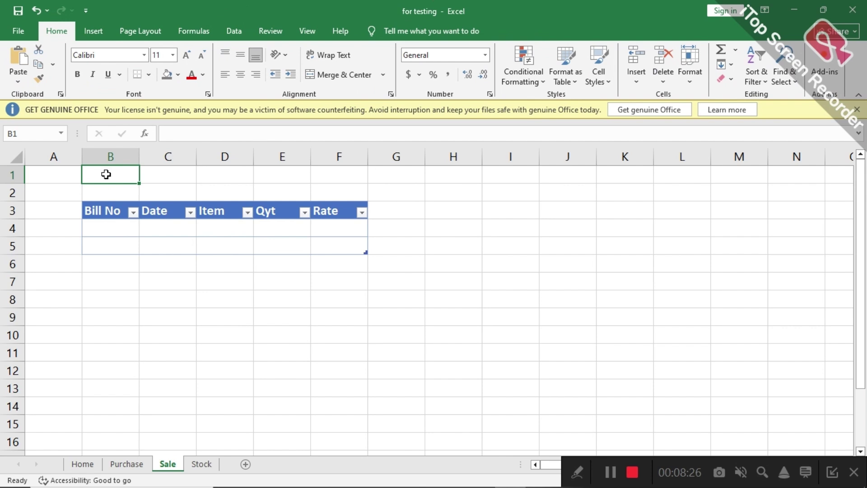
{"action": "key", "text": "shift+Right"}
{"action": "key", "text": "shift+Right"}
{"action": "key", "text": "shift+Right"}
{"action": "key", "text": "shift+Right"}
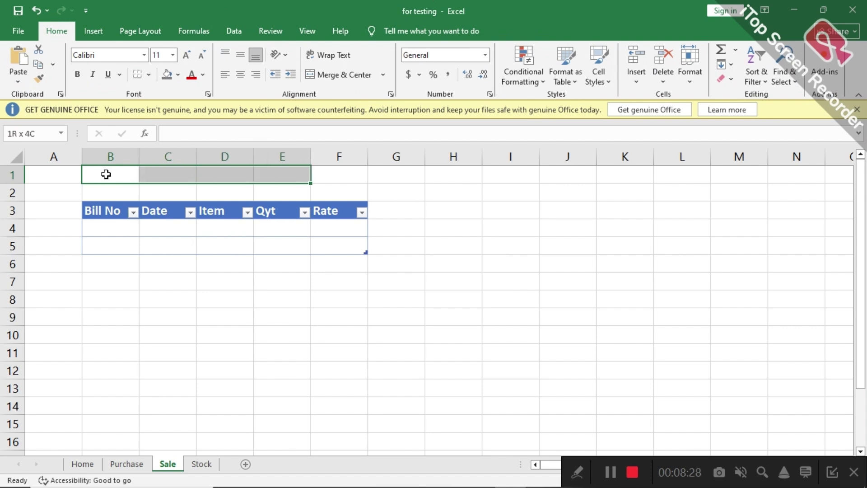
{"action": "key", "text": "shift+Down"}
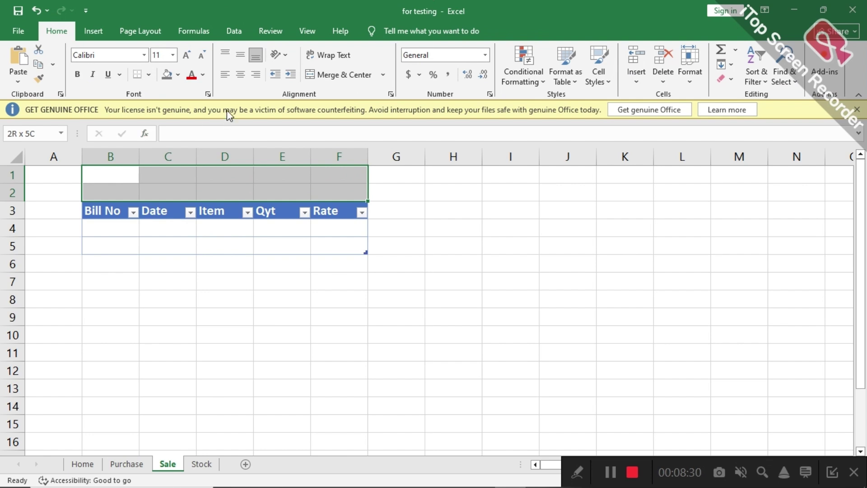
{"action": "left_click", "coordinate": [314, 78]}
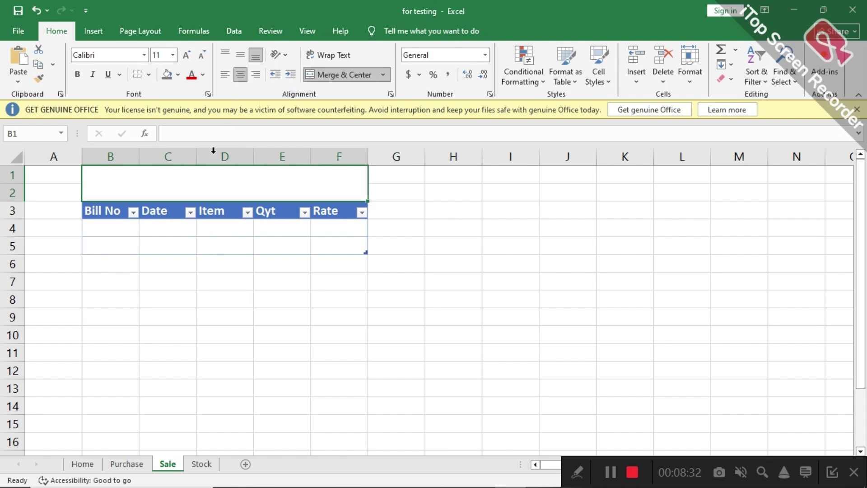
Step: Fill the merged cell above the Sale table with the same dark gray and enter the title Sale Entry
{"action": "left_click", "coordinate": [164, 77]}
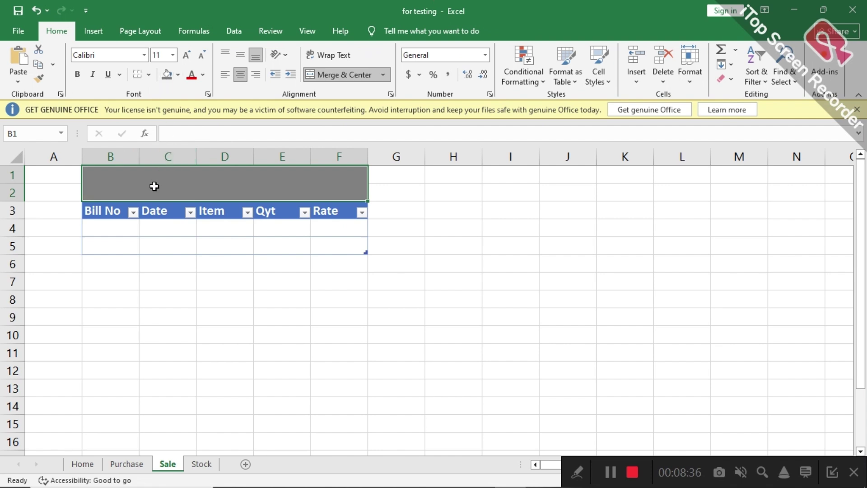
{"action": "type", "text": "Sale E"}
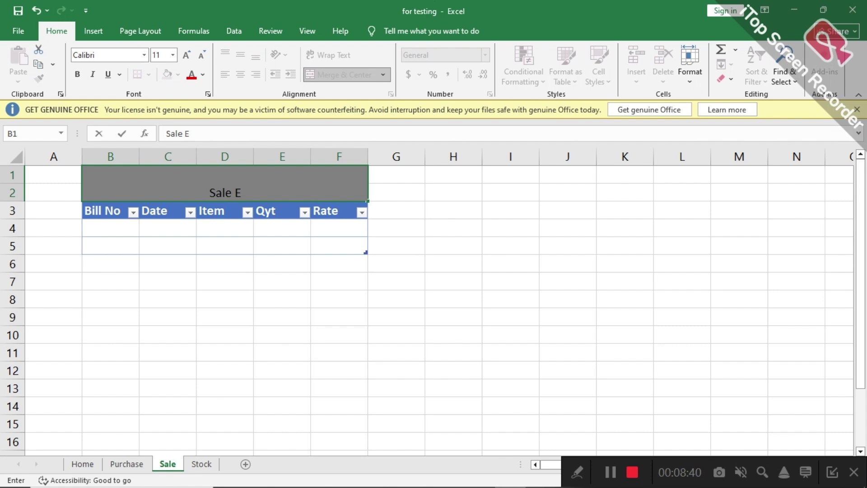
{"action": "type", "text": "ntry"}
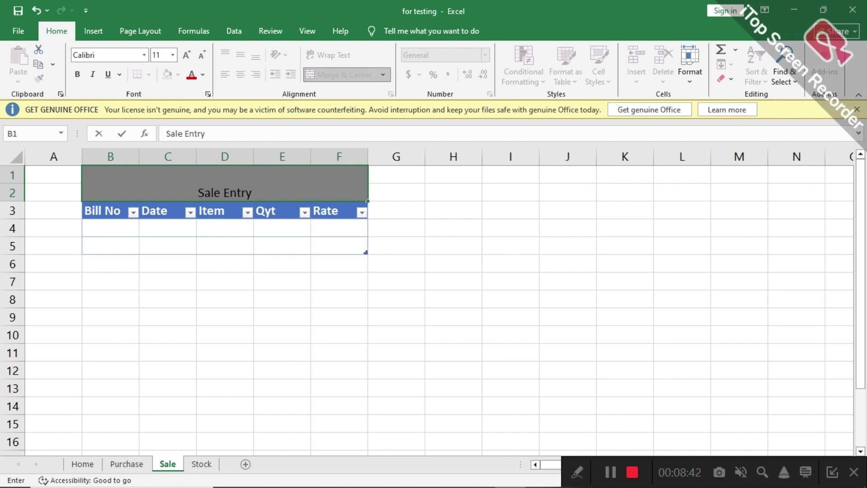
{"action": "left_click_drag", "start_coordinate": [184, 317], "coordinate": [183, 183]}
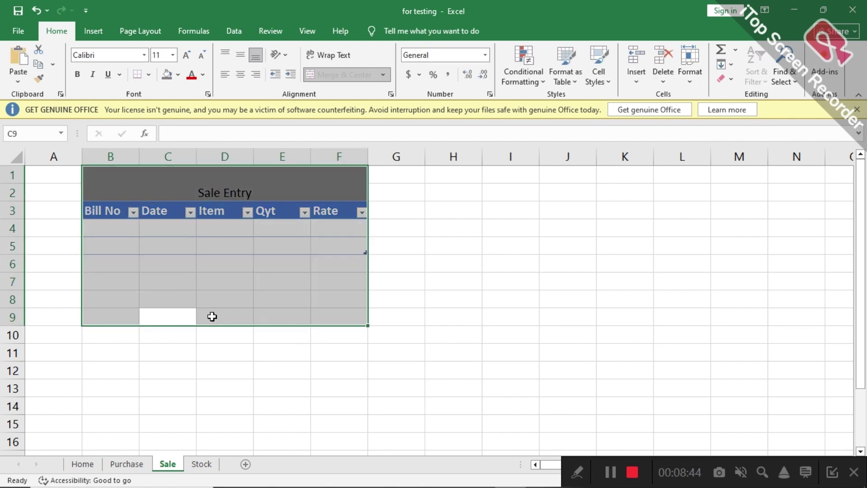
{"action": "left_click", "coordinate": [391, 262]}
Step: Format the Sale Entry title as bold 28-point text, vertically centered in its merged cell
{"action": "left_click", "coordinate": [232, 192]}
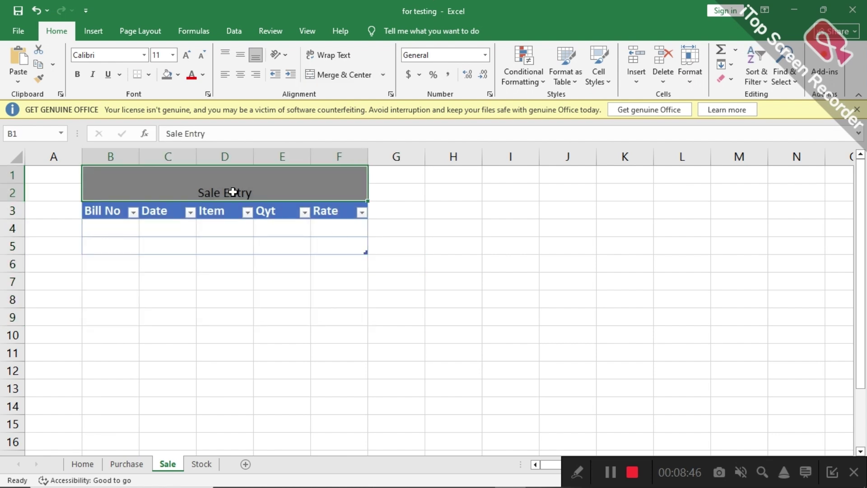
{"action": "left_click", "coordinate": [188, 56]}
{"action": "left_click", "coordinate": [188, 55]}
{"action": "left_click", "coordinate": [188, 56]}
{"action": "left_click", "coordinate": [188, 55]}
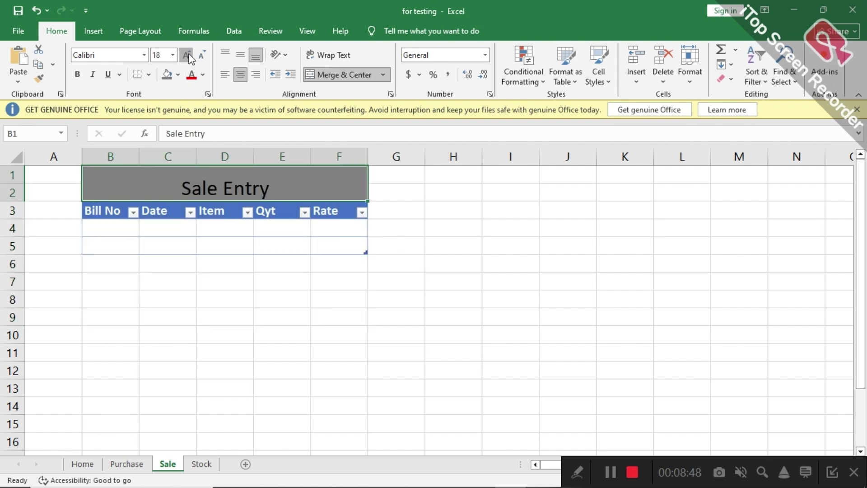
{"action": "left_click", "coordinate": [188, 56]}
{"action": "left_click", "coordinate": [188, 56]}
{"action": "left_click", "coordinate": [188, 55]}
{"action": "left_click", "coordinate": [188, 55]}
{"action": "left_click", "coordinate": [188, 55]}
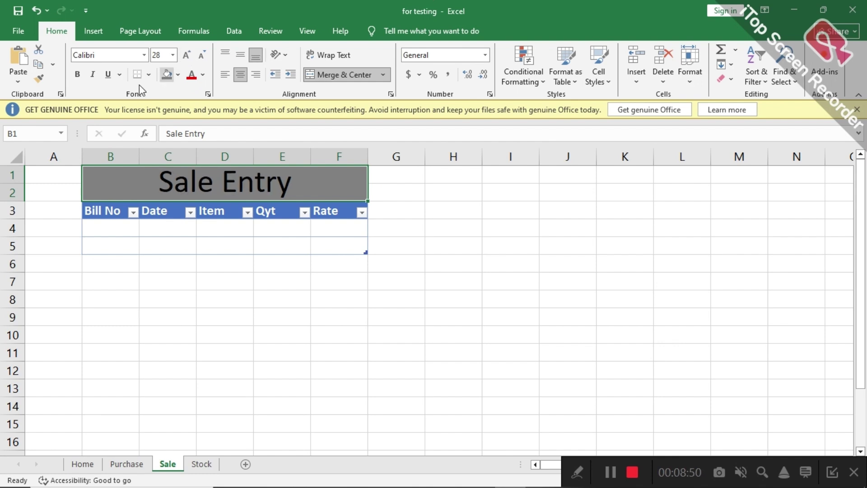
{"action": "left_click", "coordinate": [78, 75]}
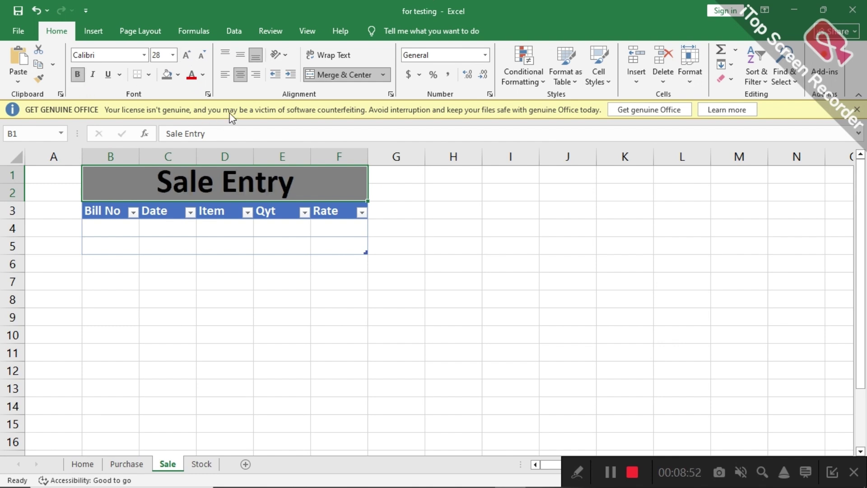
{"action": "left_click", "coordinate": [240, 56]}
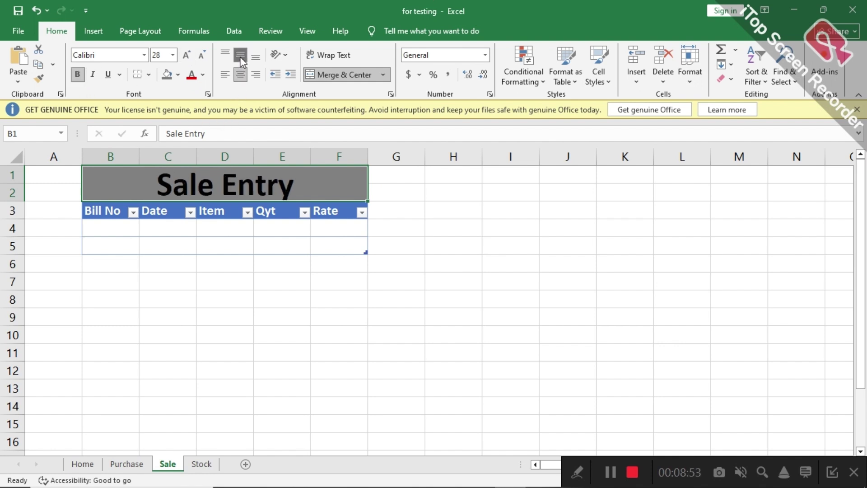
{"action": "left_click", "coordinate": [250, 276]}
Step: Convert the range B3:E15 on the Stock sheet into a table with headers and turn off its banded rows
{"action": "left_click", "coordinate": [201, 464]}
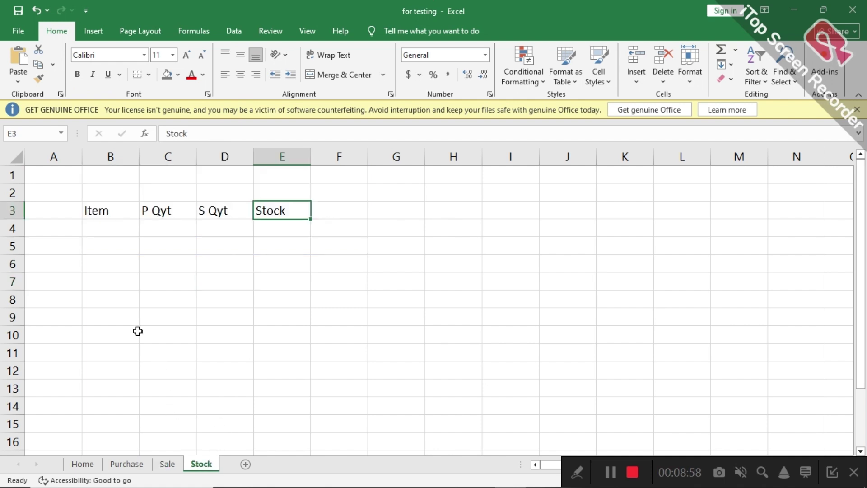
{"action": "left_click", "coordinate": [102, 212]}
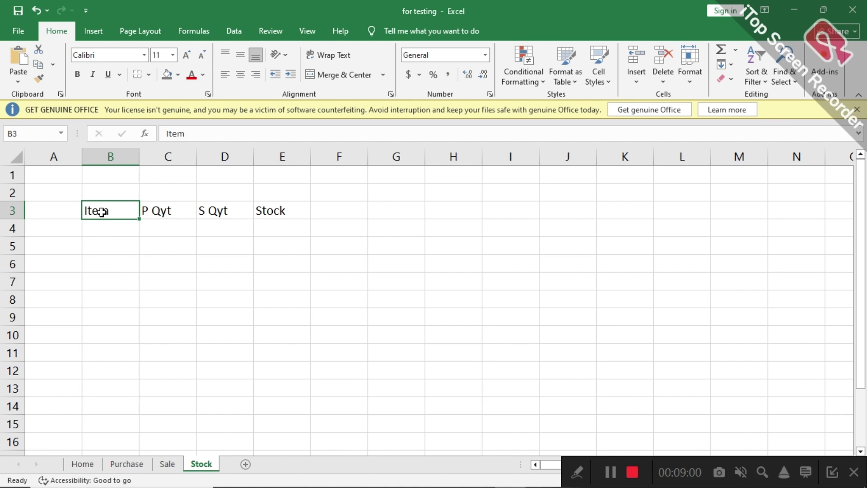
{"action": "key", "text": "shift+Right"}
{"action": "key", "text": "shift+Right"}
{"action": "key", "text": "shift+Right"}
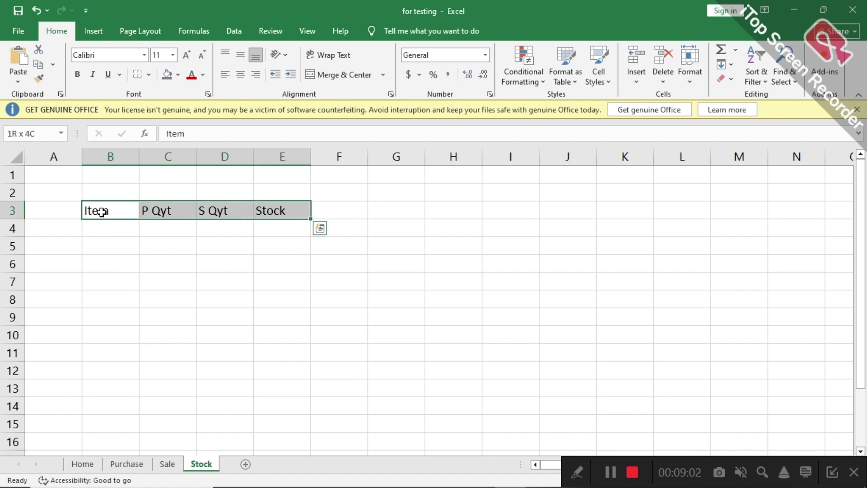
{"action": "key", "text": "shift+Down"}
{"action": "key", "text": "shift+Down"}
{"action": "key", "text": "shift+Down"}
{"action": "key", "text": "shift+Down"}
{"action": "key", "text": "shift+Down"}
{"action": "key", "text": "shift+Down"}
{"action": "key", "text": "shift+Down"}
{"action": "key", "text": "shift+Down"}
{"action": "key", "text": "shift+Down"}
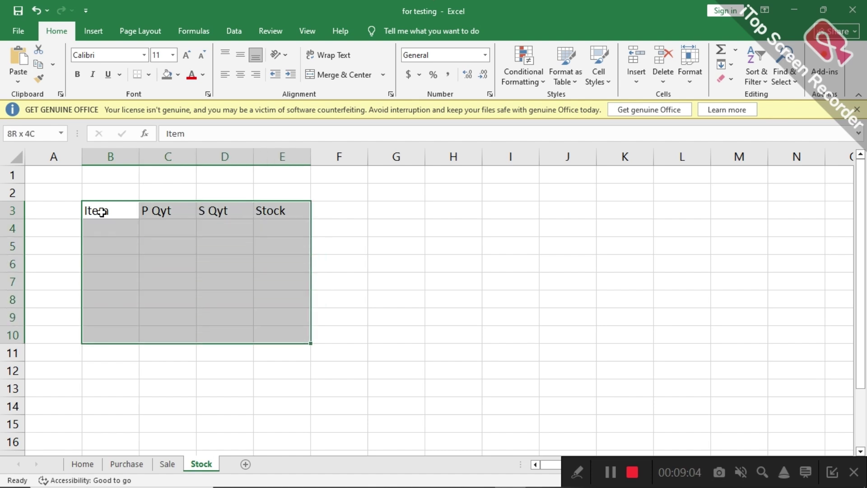
{"action": "key", "text": "shift+Down"}
{"action": "key", "text": "shift+Down"}
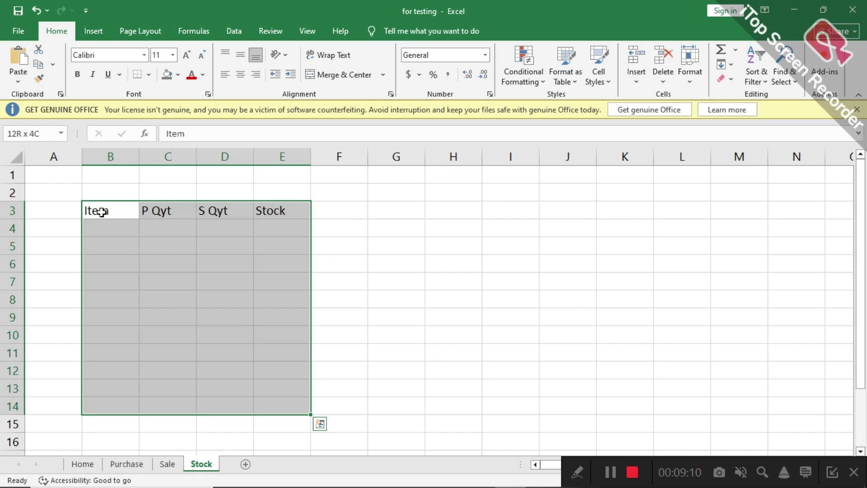
{"action": "key", "text": "shift+Down"}
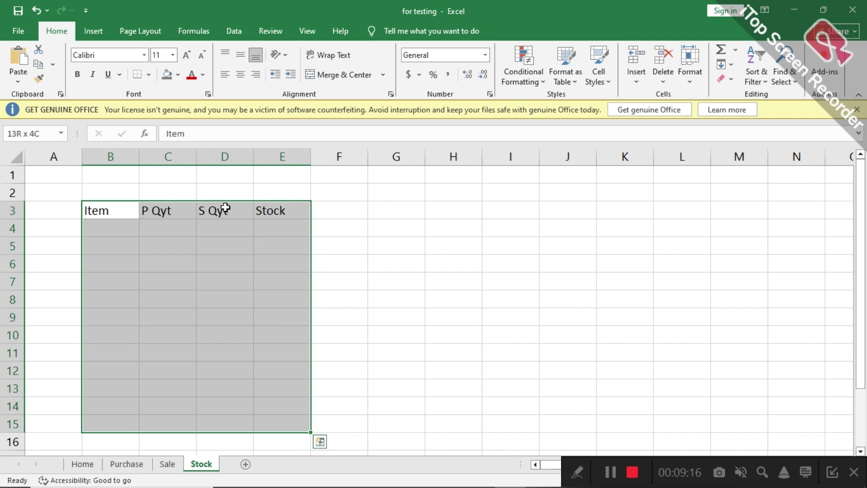
{"action": "key", "text": "ctrl+t"}
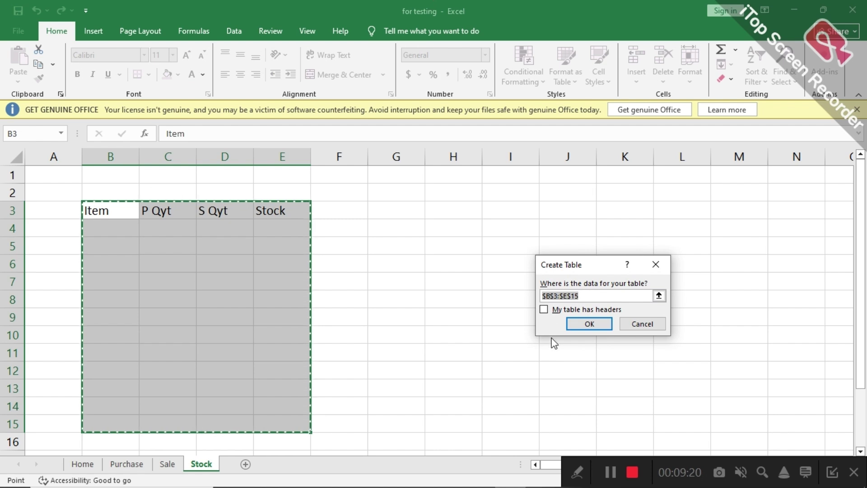
{"action": "left_click", "coordinate": [547, 313]}
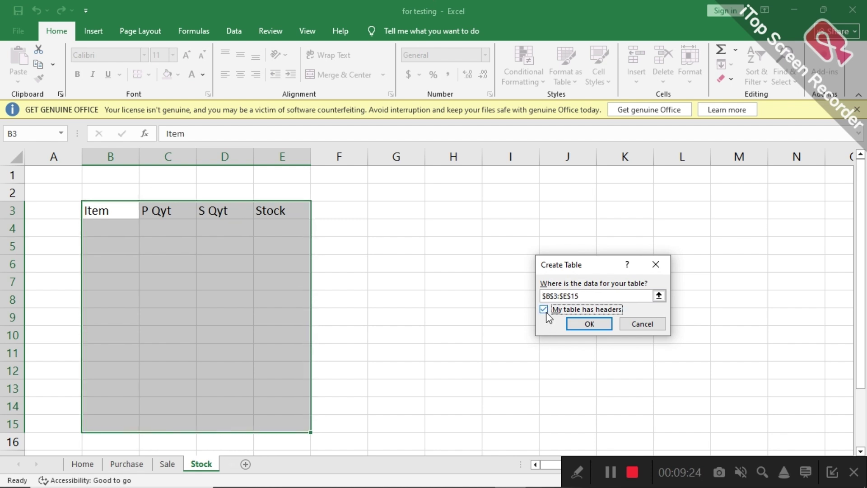
{"action": "left_click", "coordinate": [589, 326]}
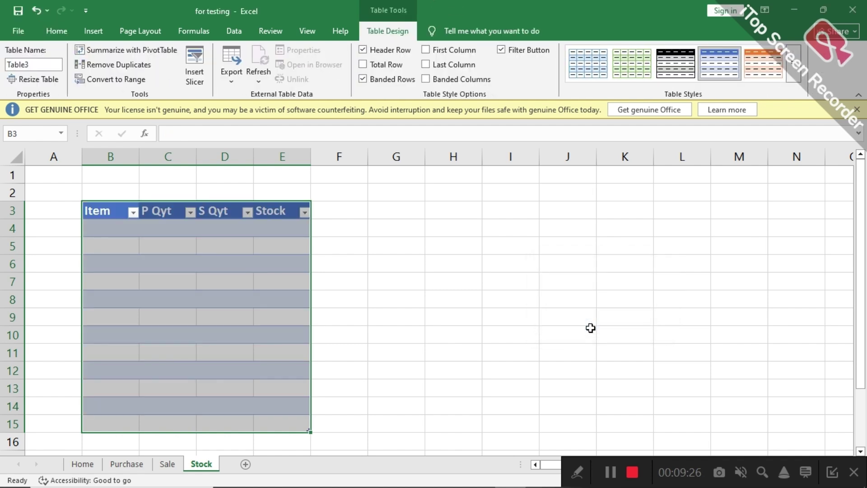
{"action": "left_click", "coordinate": [248, 292]}
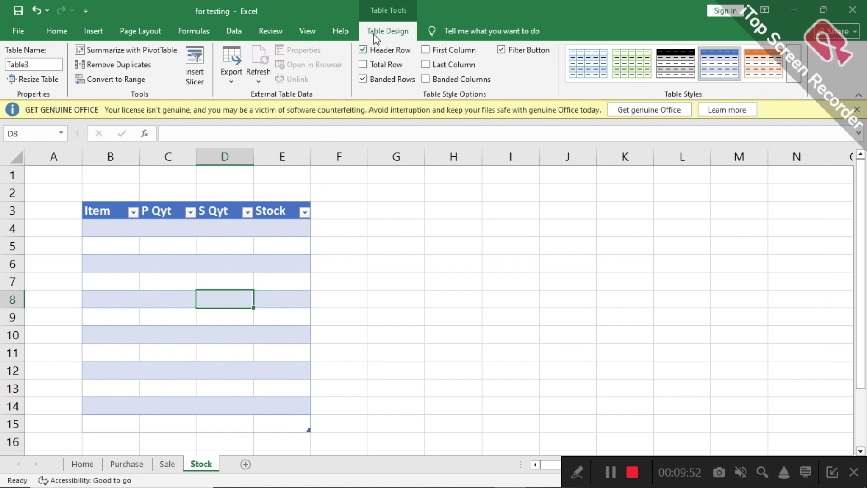
{"action": "left_click", "coordinate": [363, 80]}
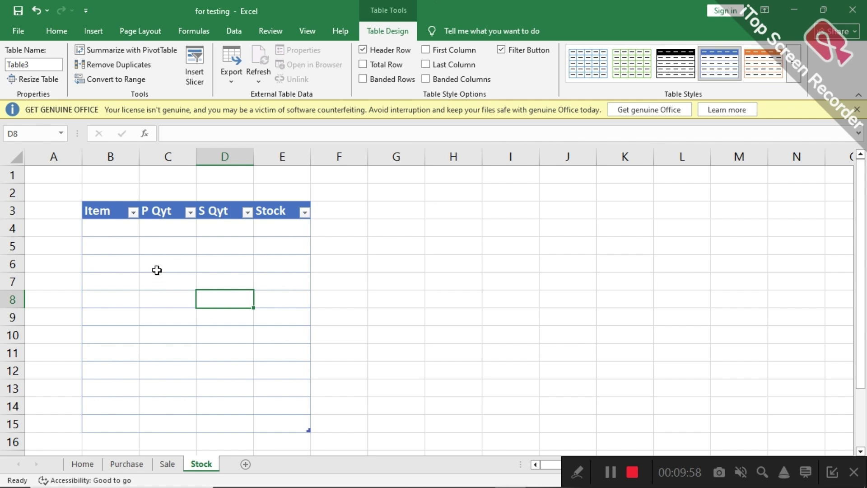
Step: Merge and center cells B1:E2 above the table on the Stock sheet
{"action": "left_click", "coordinate": [115, 173]}
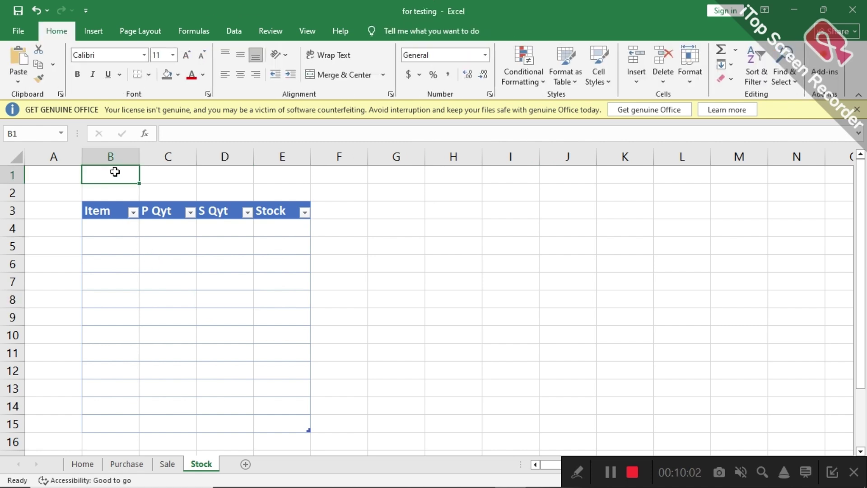
{"action": "key", "text": "shift+Right"}
{"action": "key", "text": "shift+Right"}
{"action": "key", "text": "shift+Right"}
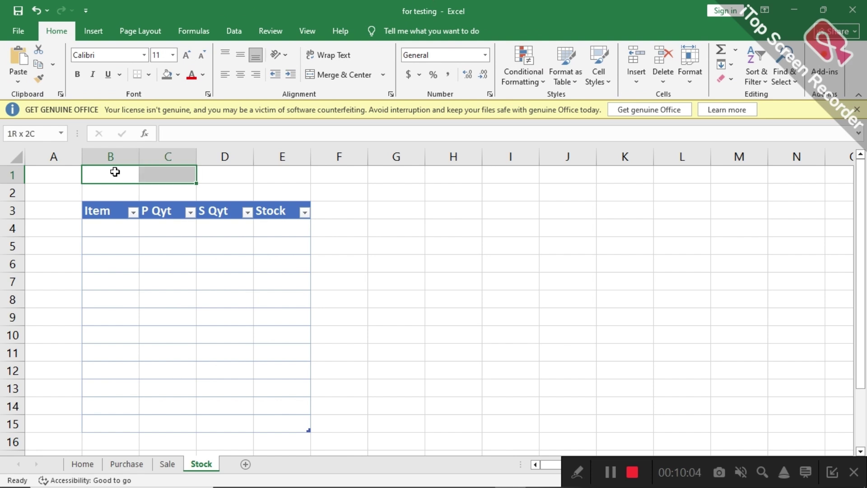
{"action": "key", "text": "shift+Down"}
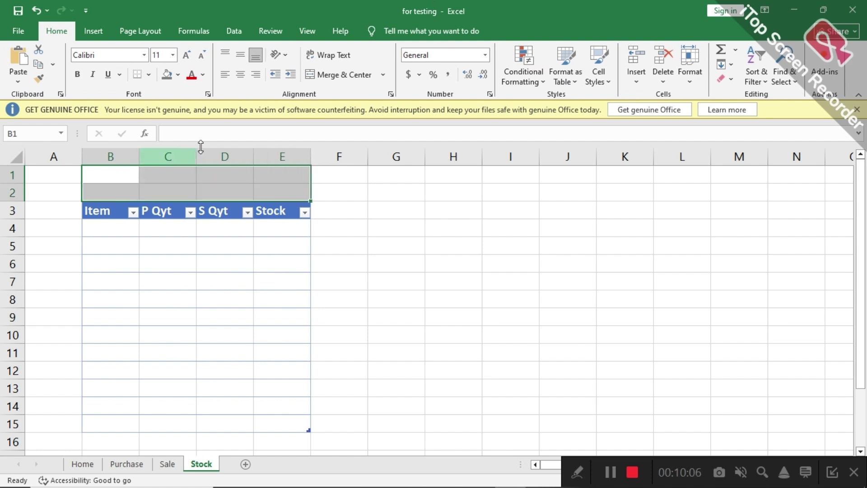
{"action": "left_click", "coordinate": [318, 75]}
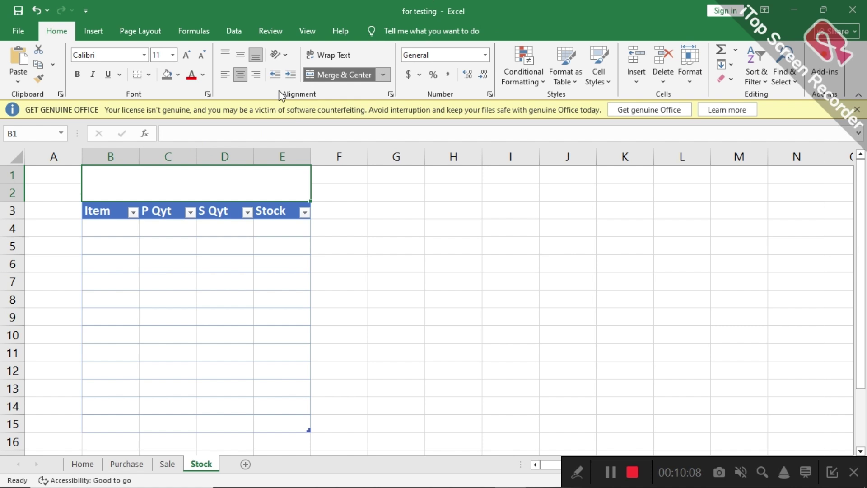
Step: Fill the merged cell above the Stock table with the same dark gray and enter the title Stock
{"action": "left_click", "coordinate": [167, 75]}
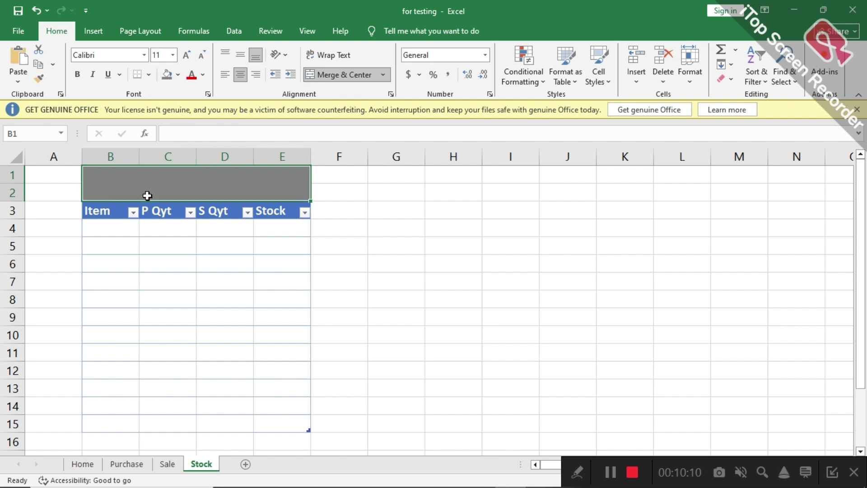
{"action": "type", "text": "Stock"}
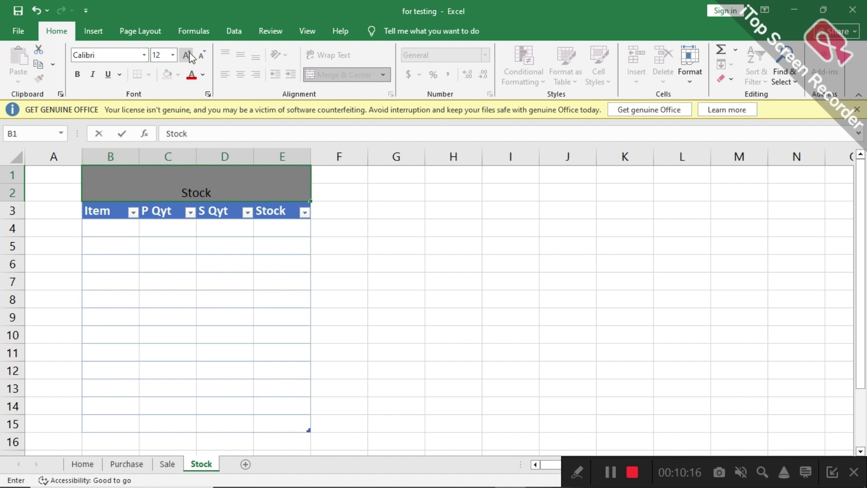
{"action": "left_click", "coordinate": [324, 190]}
Step: Format the Stock title as bold 28-point text, vertically centered in its merged cell
{"action": "left_click", "coordinate": [255, 188]}
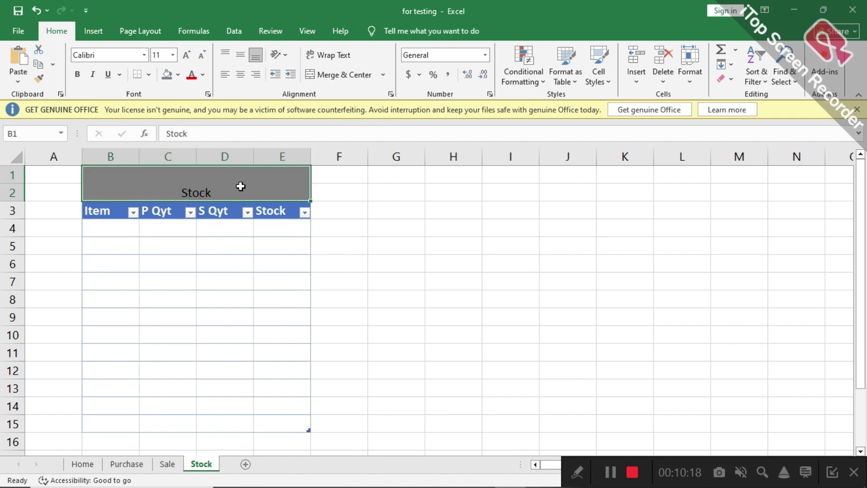
{"action": "left_click", "coordinate": [192, 56]}
{"action": "left_click", "coordinate": [192, 56]}
{"action": "left_click", "coordinate": [192, 56]}
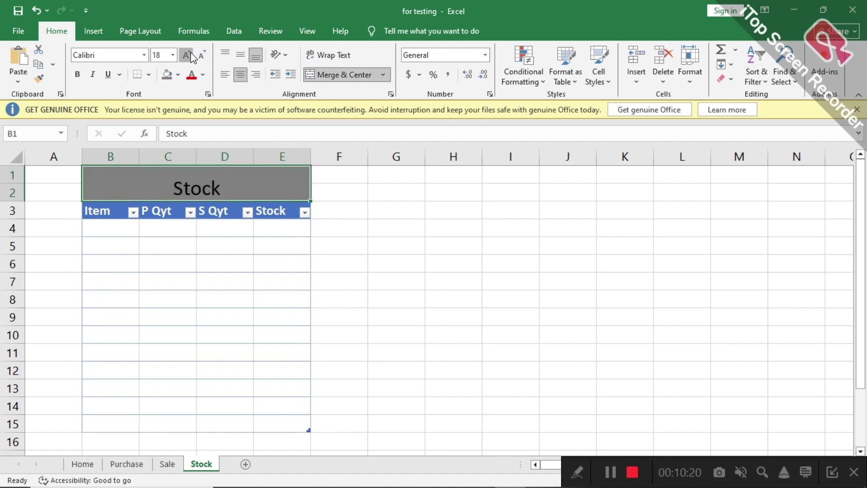
{"action": "left_click", "coordinate": [192, 56]}
{"action": "left_click", "coordinate": [192, 56]}
{"action": "left_click", "coordinate": [192, 56]}
{"action": "left_click", "coordinate": [192, 56]}
{"action": "left_click", "coordinate": [191, 56]}
{"action": "left_click", "coordinate": [191, 56]}
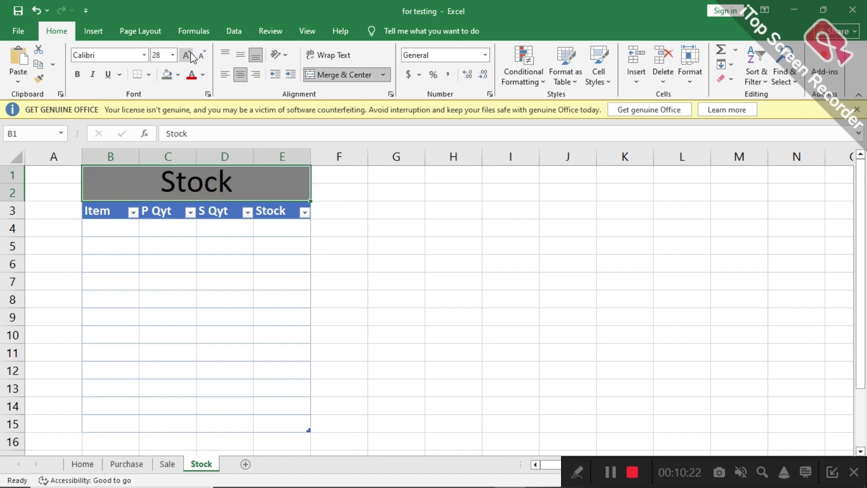
{"action": "left_click", "coordinate": [79, 75]}
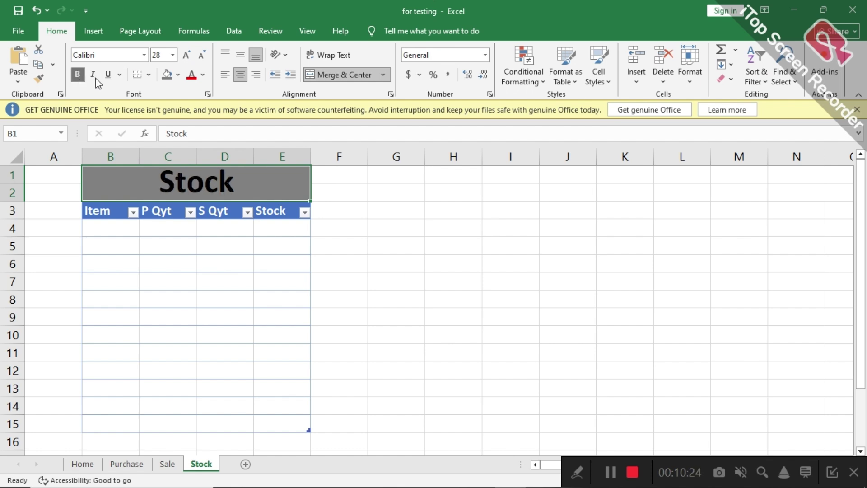
{"action": "left_click", "coordinate": [240, 54]}
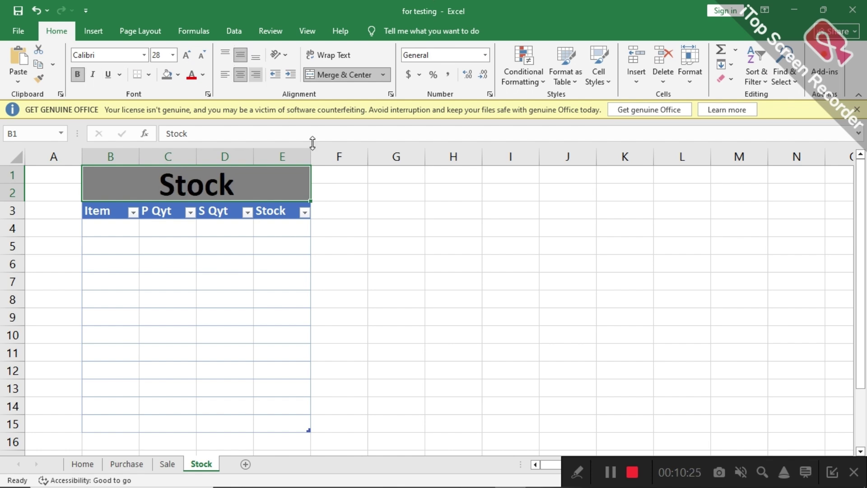
{"action": "left_click", "coordinate": [373, 254]}
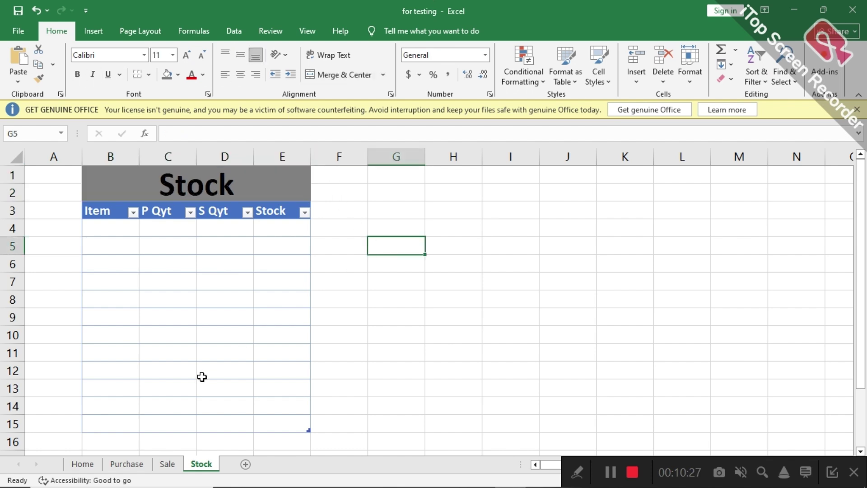
Step: Enter bill number 1 and the date 25-12-2025 in the Home sheet's entry form
{"action": "left_click", "coordinate": [168, 464]}
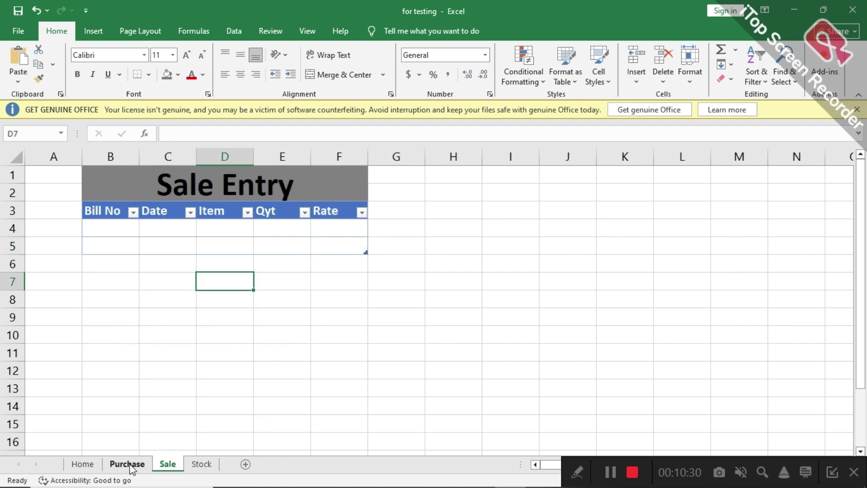
{"action": "left_click", "coordinate": [127, 464]}
{"action": "left_click", "coordinate": [77, 470]}
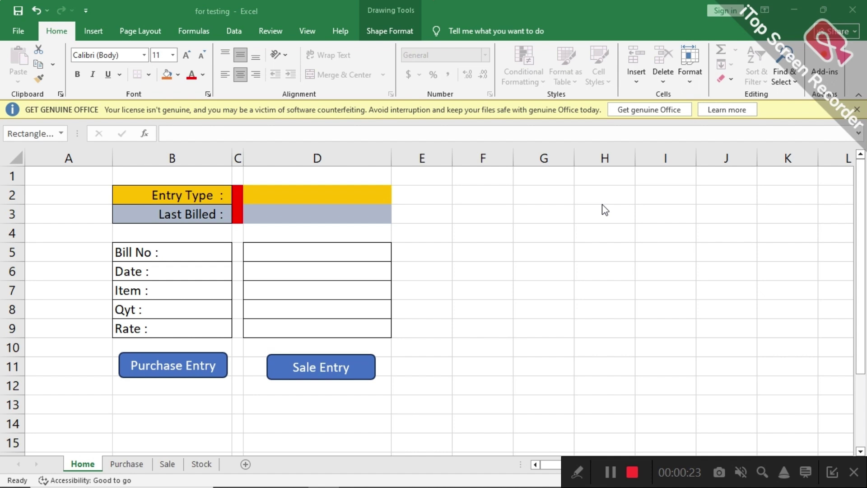
{"action": "left_click", "coordinate": [359, 253]}
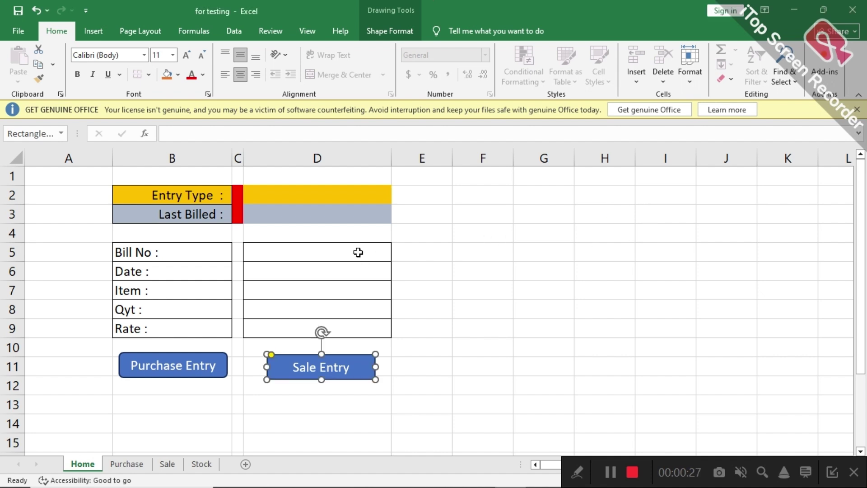
{"action": "left_click", "coordinate": [358, 253]}
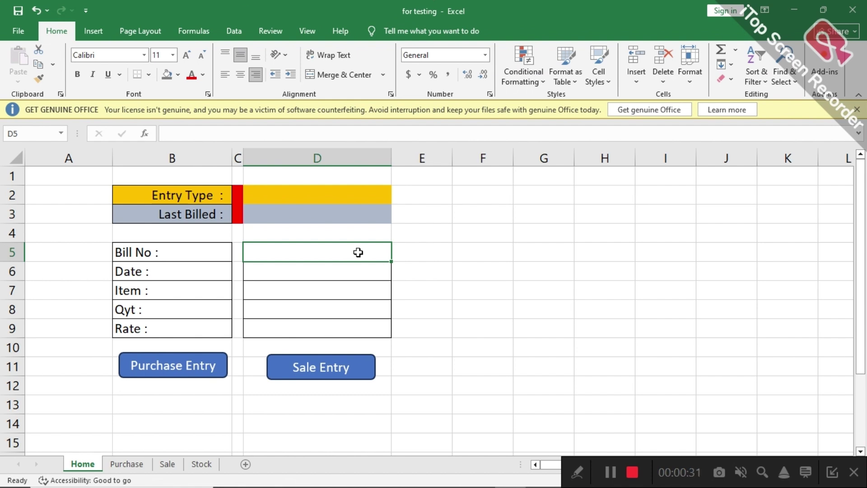
{"action": "type", "text": "1"}
{"action": "key", "text": "Return"}
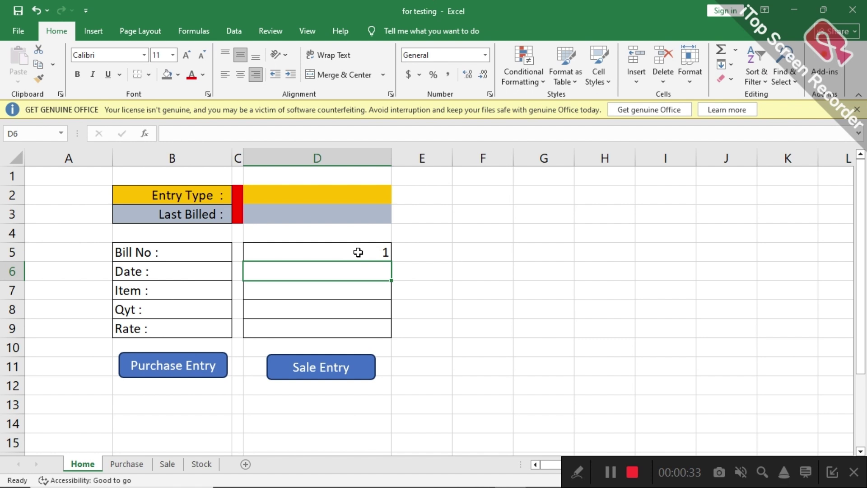
{"action": "type", "text": "25"}
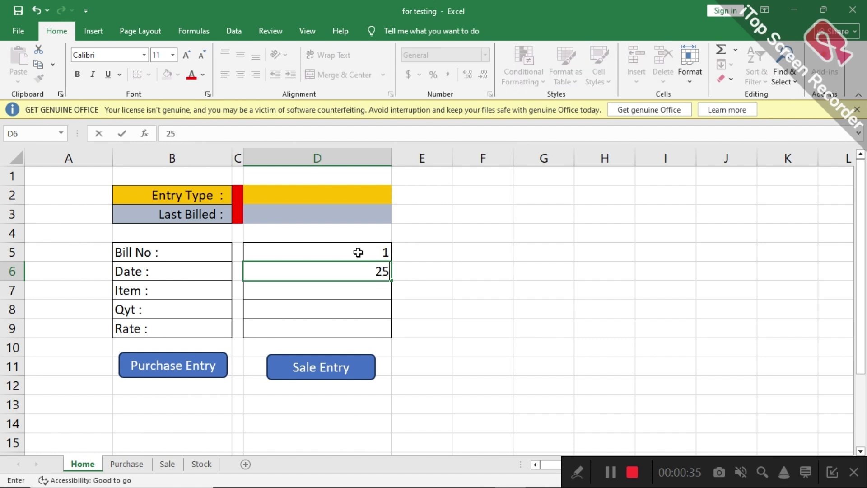
{"action": "type", "text": "-12-2025"}
{"action": "key", "text": "Return"}
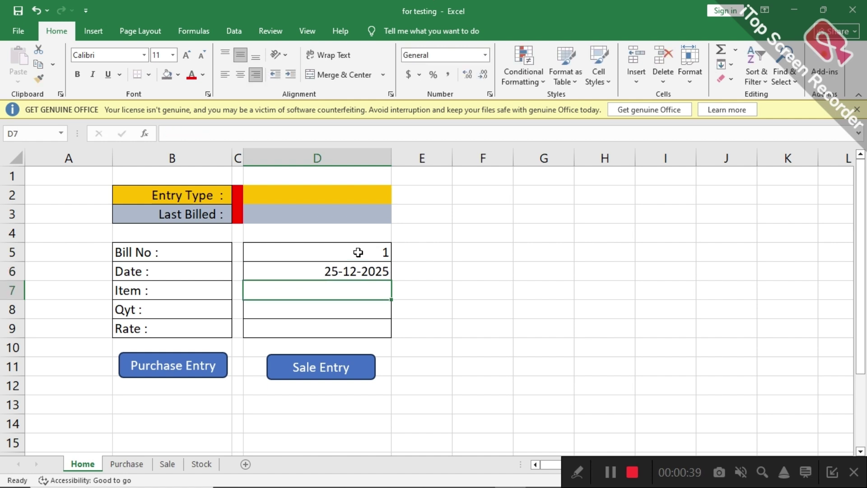
Step: Enter Keyboard as the item and 110 as the quantity in the Home entry form
{"action": "type", "text": "K"}
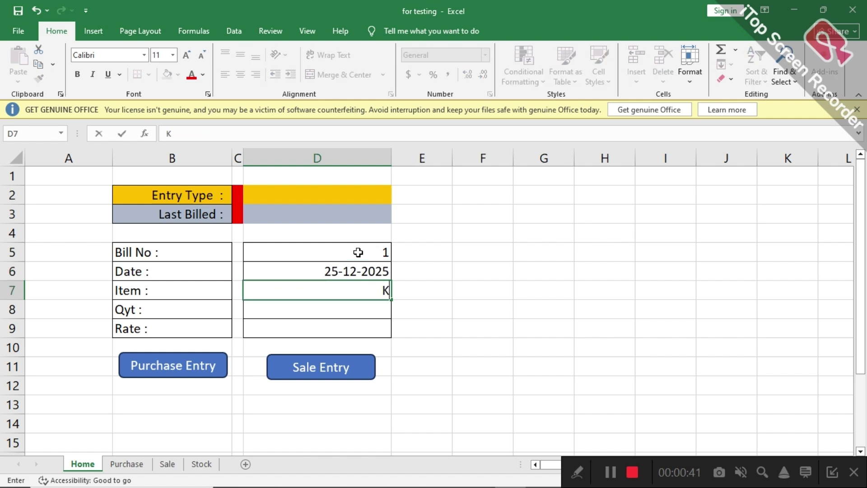
{"action": "type", "text": "eyboard"}
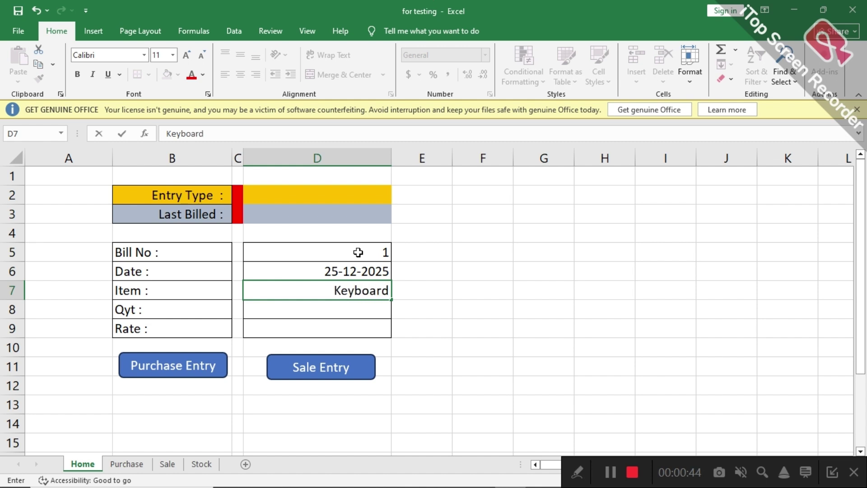
{"action": "key", "text": "Return"}
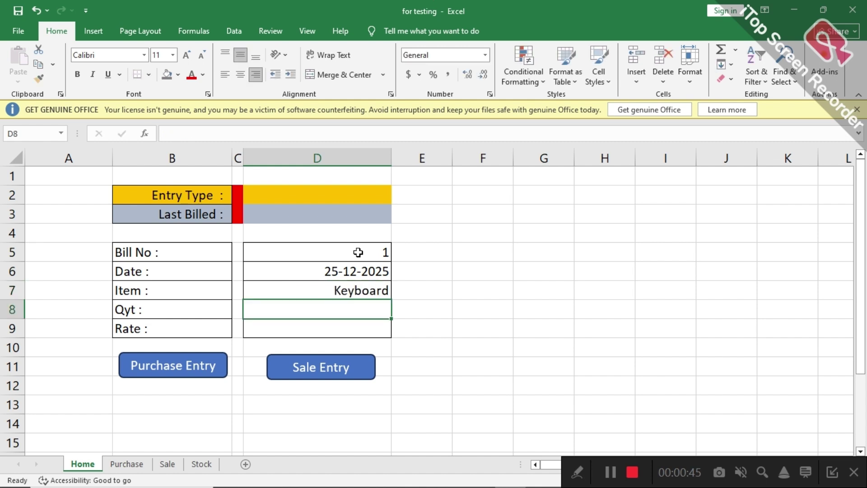
{"action": "type", "text": "1"}
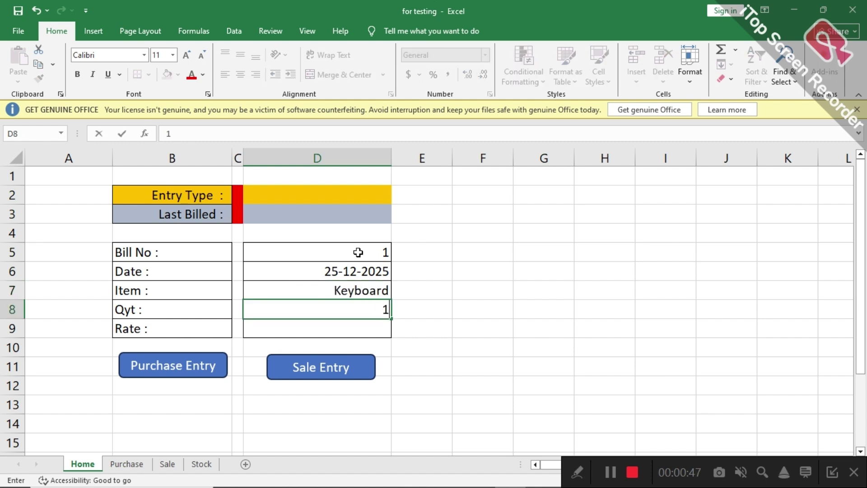
{"action": "type", "text": "10"}
{"action": "key", "text": "Return"}
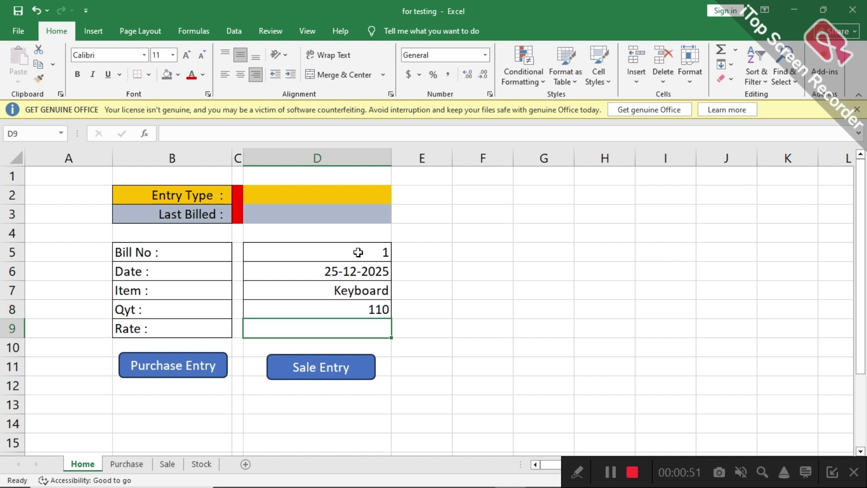
Step: Enter 250 as the rate in the Home entry form
{"action": "type", "text": "250"}
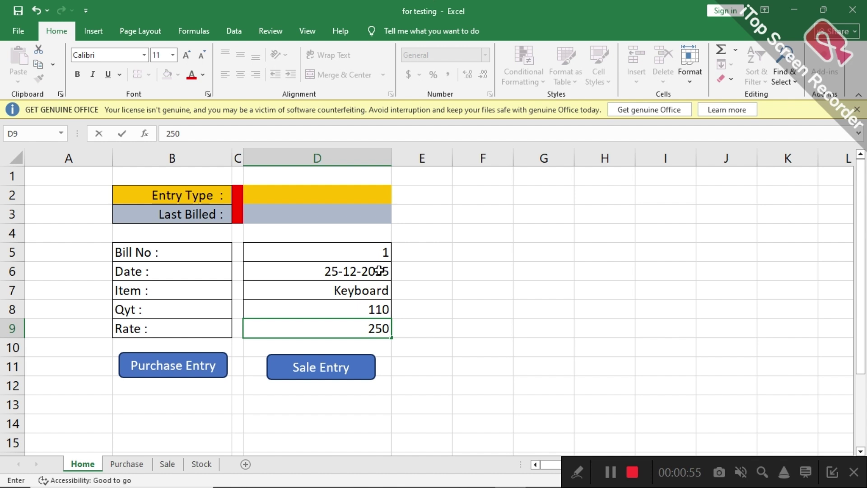
{"action": "left_click", "coordinate": [402, 325]}
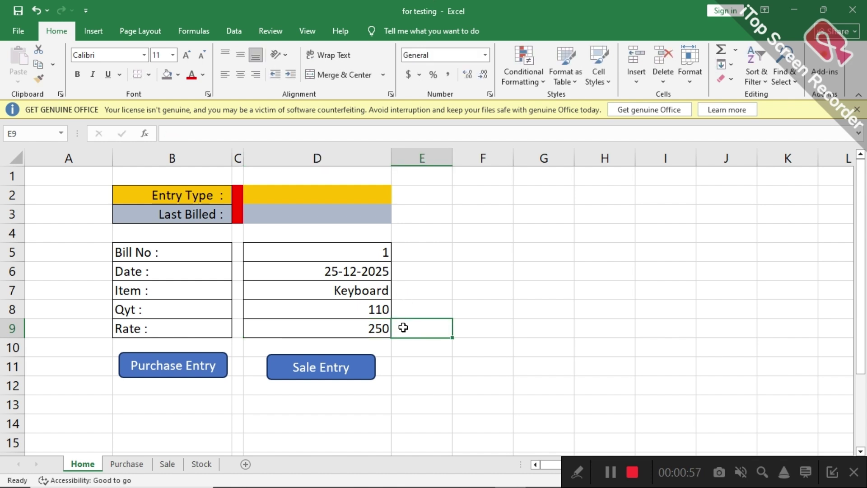
Step: Start recording a macro named P, stored in this workbook, with the Bill No value cell D5 selected
{"action": "left_click", "coordinate": [342, 251]}
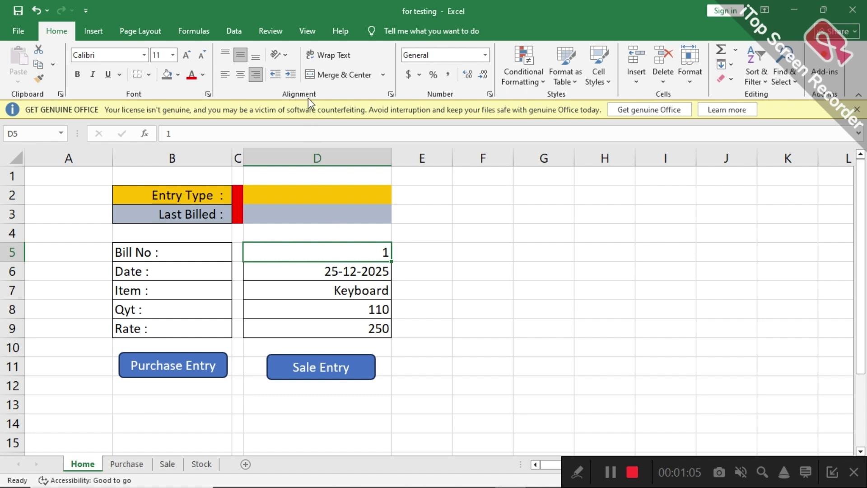
{"action": "left_click", "coordinate": [308, 32]}
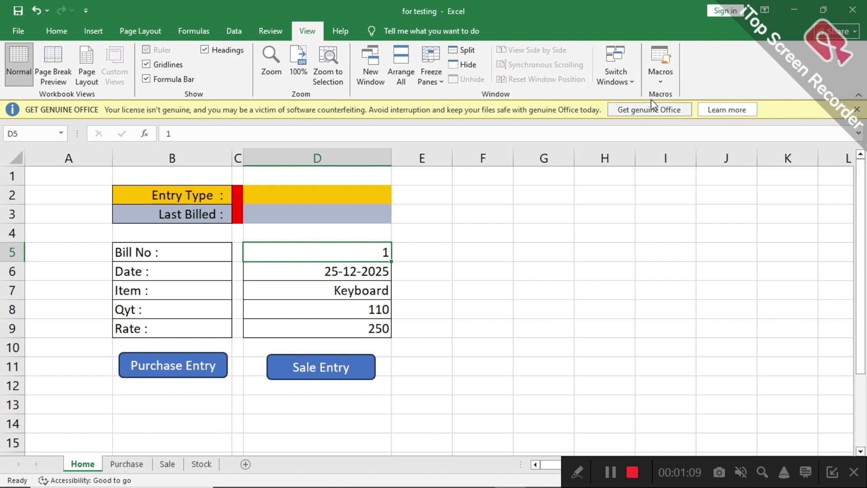
{"action": "left_click", "coordinate": [660, 84]}
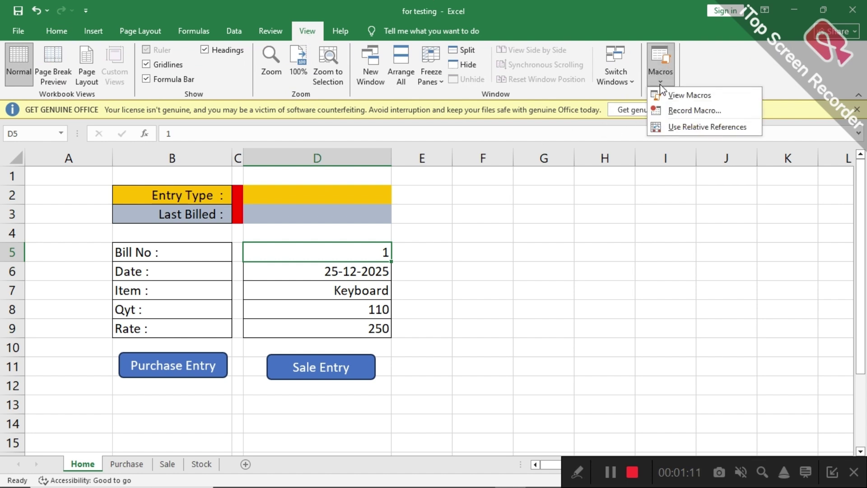
{"action": "left_click", "coordinate": [690, 113]}
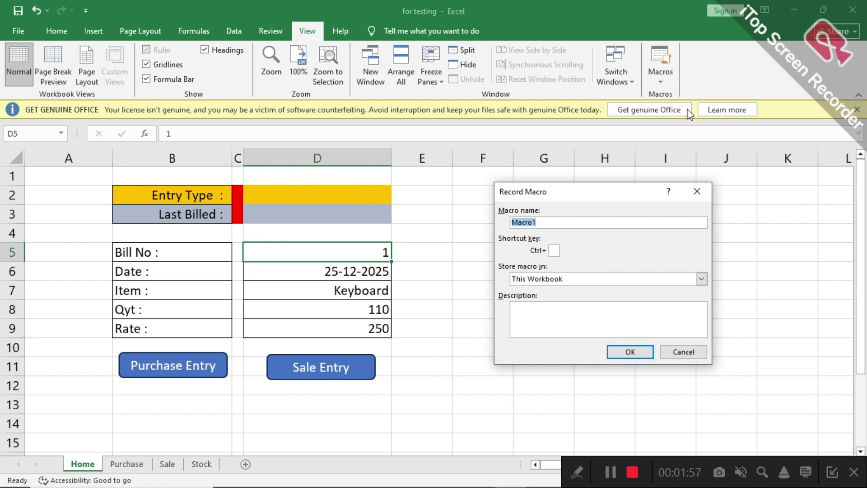
{"action": "type", "text": "P"}
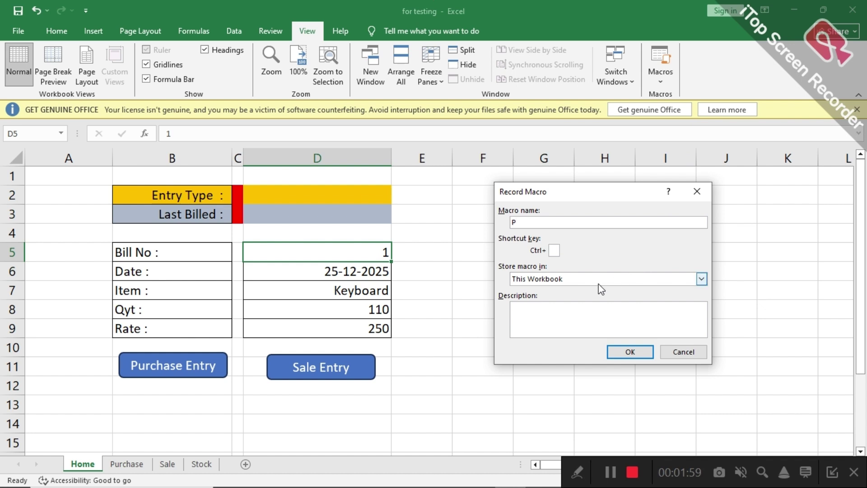
{"action": "left_click", "coordinate": [625, 356]}
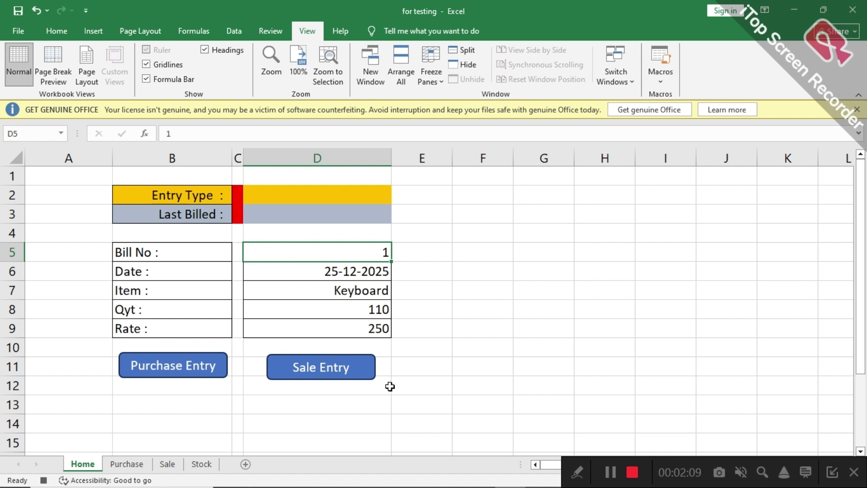
Step: Copy the Home form's values in D5:D9 and paste them transposed into the Purchase table's first row, starting at B4
{"action": "key", "text": "shift+Down"}
{"action": "key", "text": "shift+Down"}
{"action": "key", "text": "shift+Down"}
{"action": "key", "text": "shift+Down"}
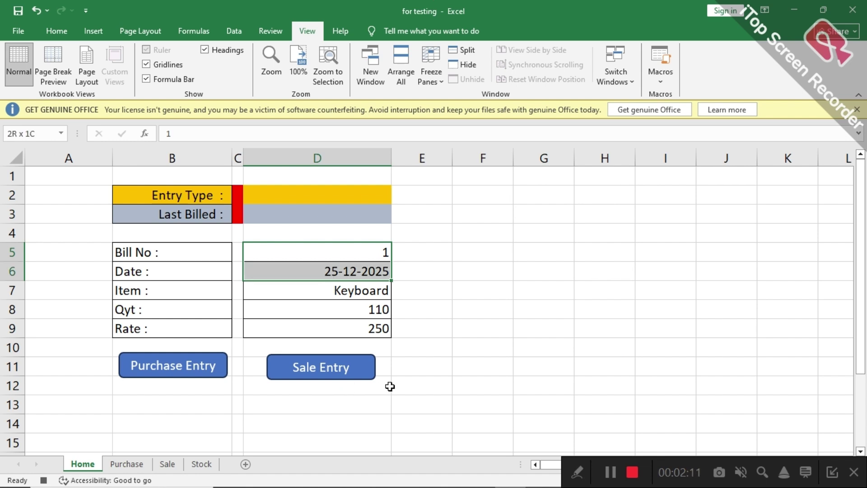
{"action": "key", "text": "ctrl+c"}
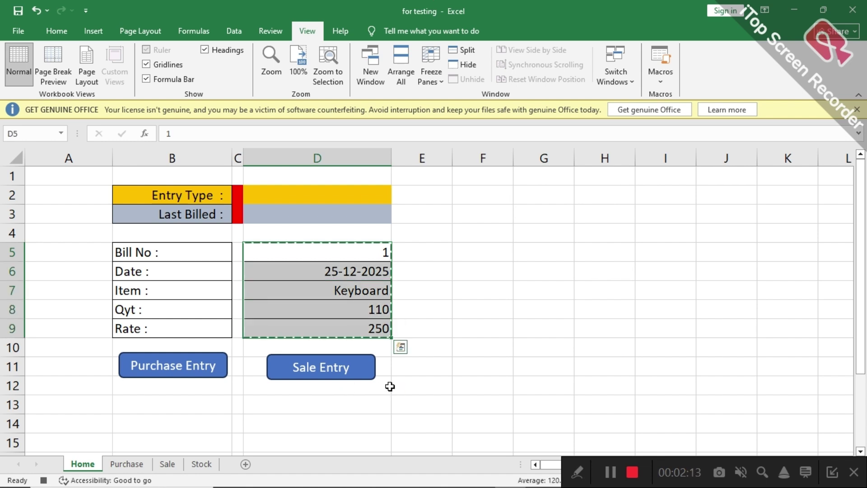
{"action": "key", "text": "ctrl+q"}
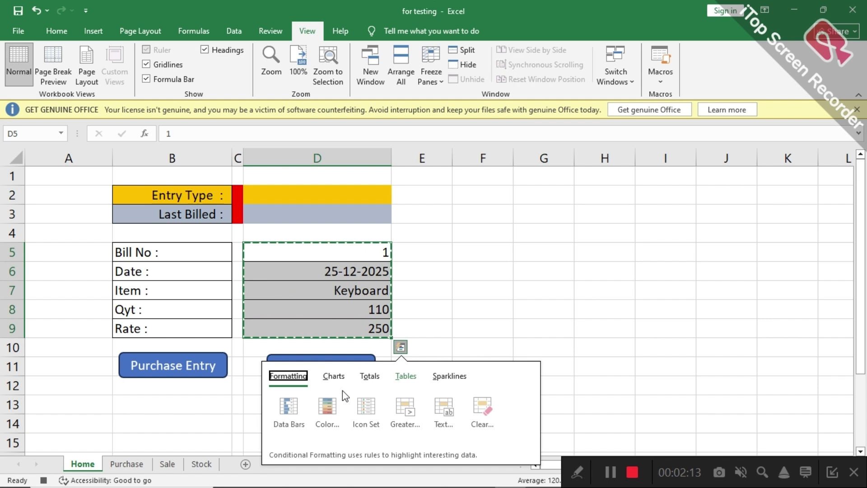
{"action": "left_click", "coordinate": [135, 465]}
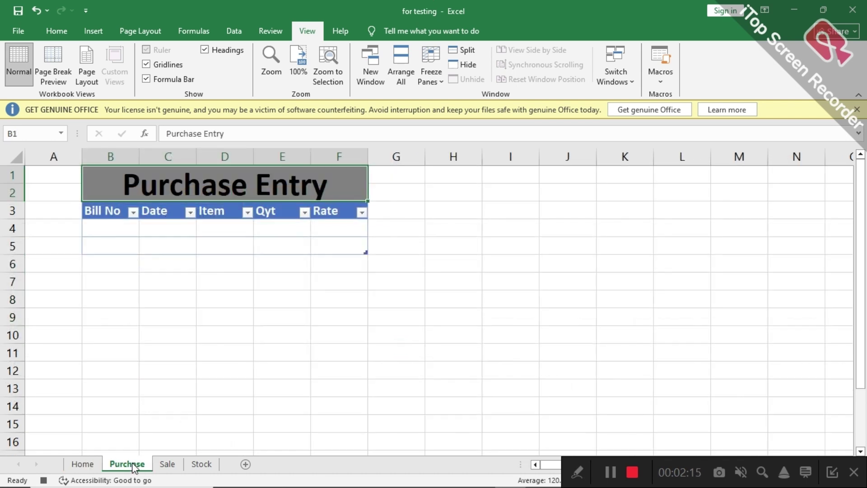
{"action": "left_click", "coordinate": [107, 233]}
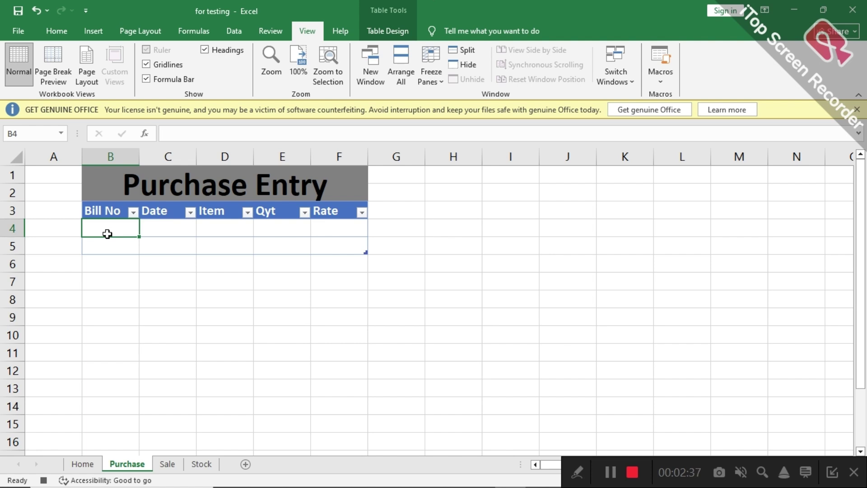
{"action": "key", "text": "ctrl+v"}
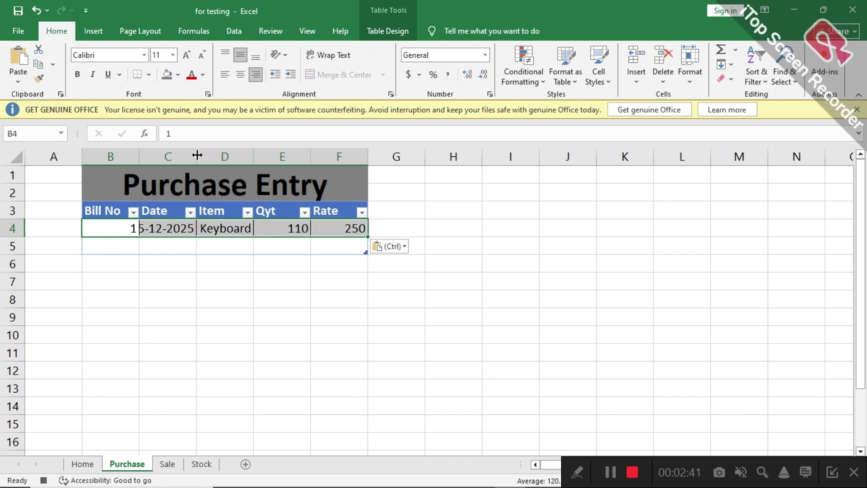
Step: Widen the Purchase table's Date column to fit the full date and insert a blank table row above the pasted entry
{"action": "left_click_drag", "start_coordinate": [197, 155], "coordinate": [209, 155]}
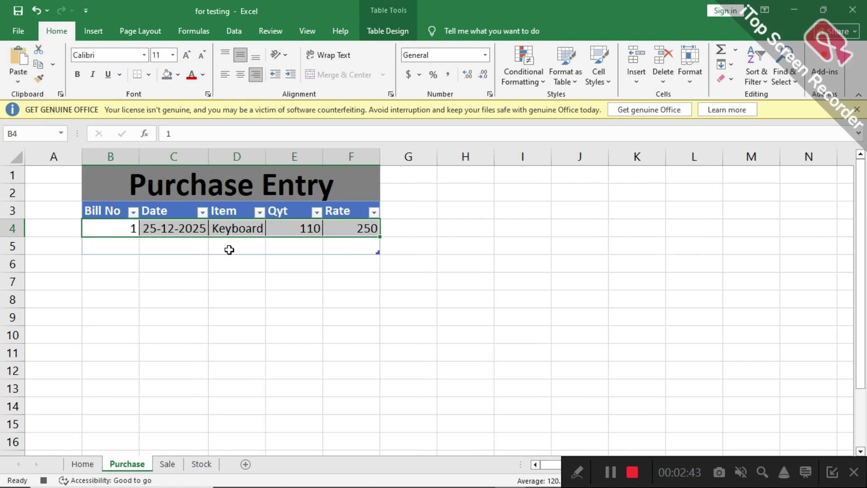
{"action": "left_click", "coordinate": [181, 288]}
{"action": "left_click", "coordinate": [103, 224]}
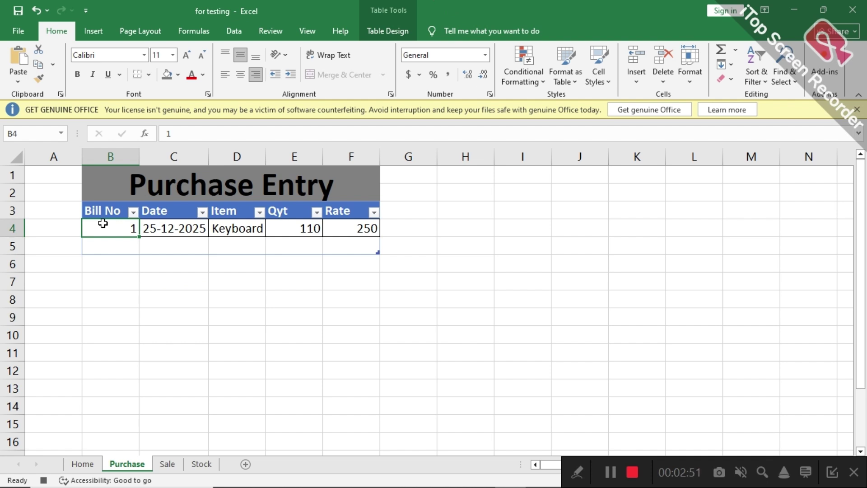
{"action": "right_click", "coordinate": [103, 223]}
{"action": "mouse_move", "coordinate": [167, 292]}
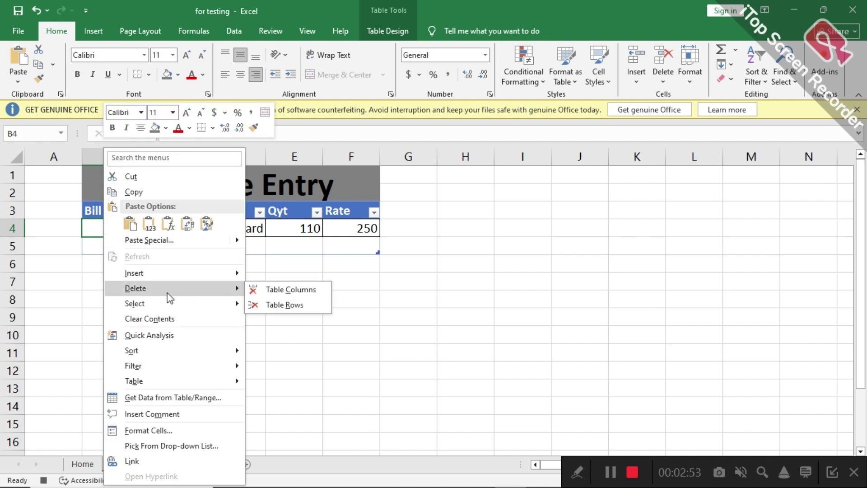
{"action": "mouse_move", "coordinate": [239, 275]}
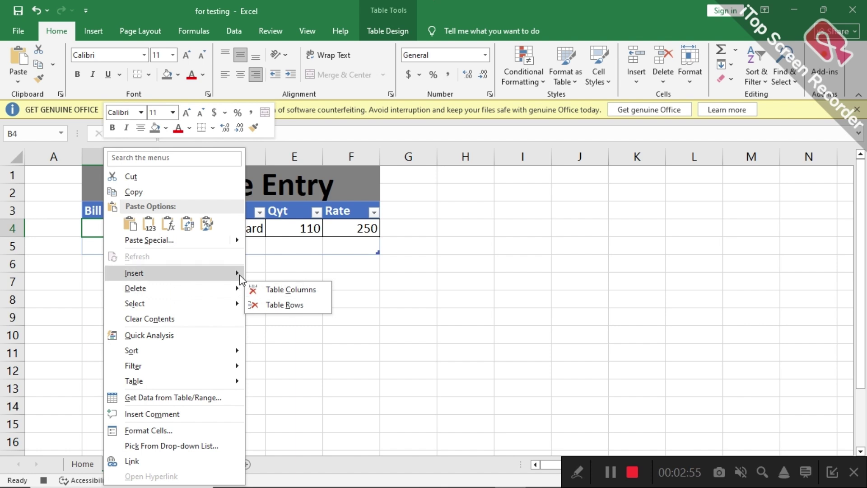
{"action": "left_click", "coordinate": [286, 291]}
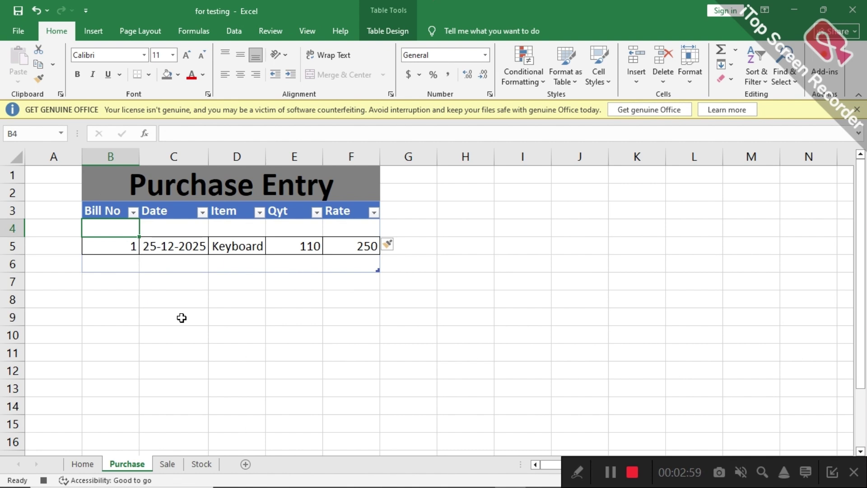
Step: Clear the values in D5:D9 on the Home sheet, select the Entry Type cell D2 and stop the macro recording
{"action": "left_click", "coordinate": [84, 464]}
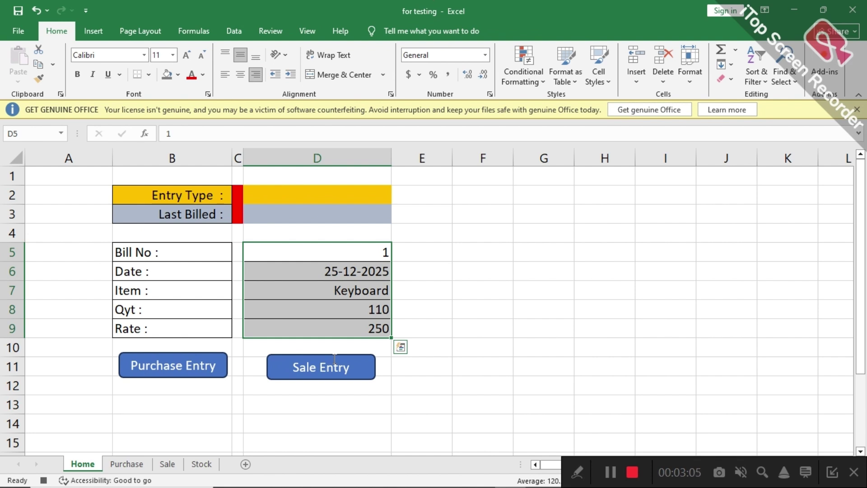
{"action": "key", "text": "Delete"}
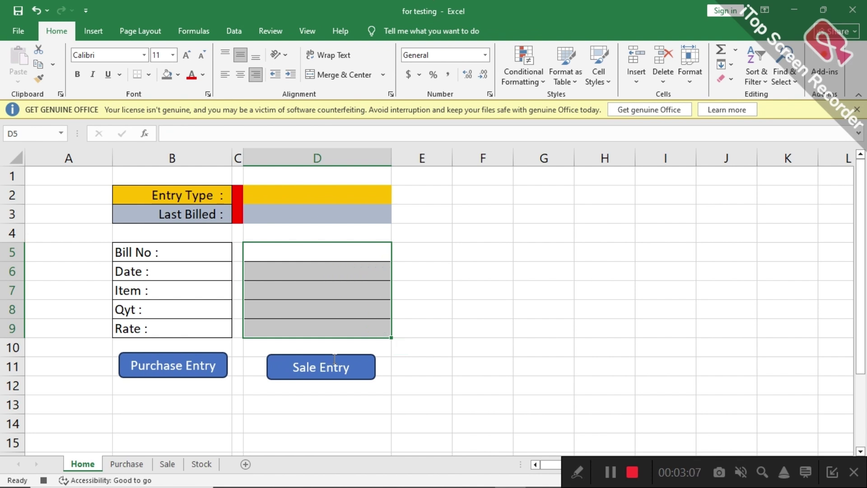
{"action": "double_click", "coordinate": [335, 358]}
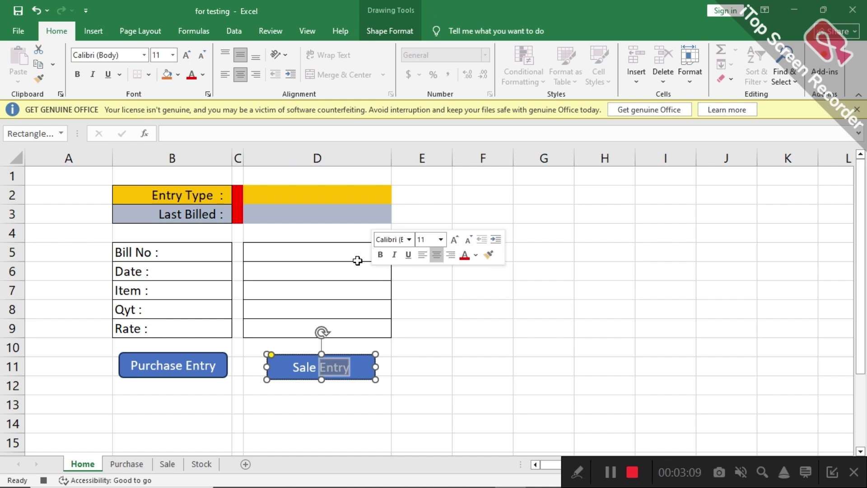
{"action": "left_click", "coordinate": [325, 197]}
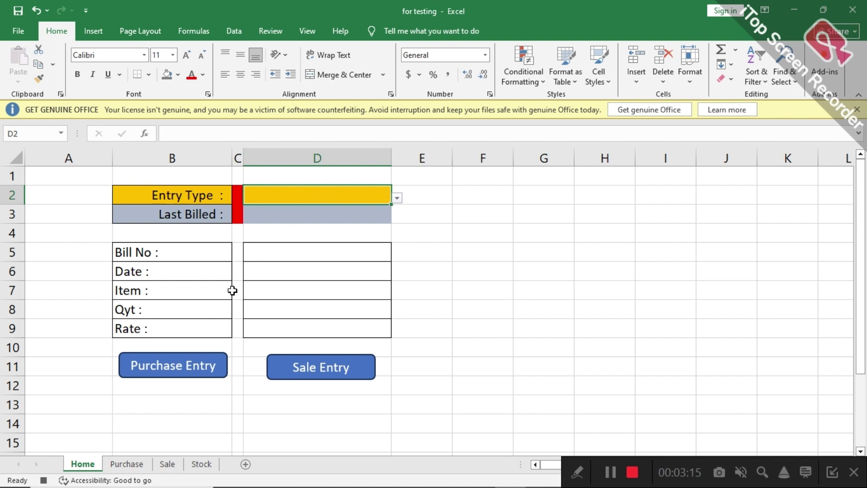
{"action": "left_click", "coordinate": [45, 479]}
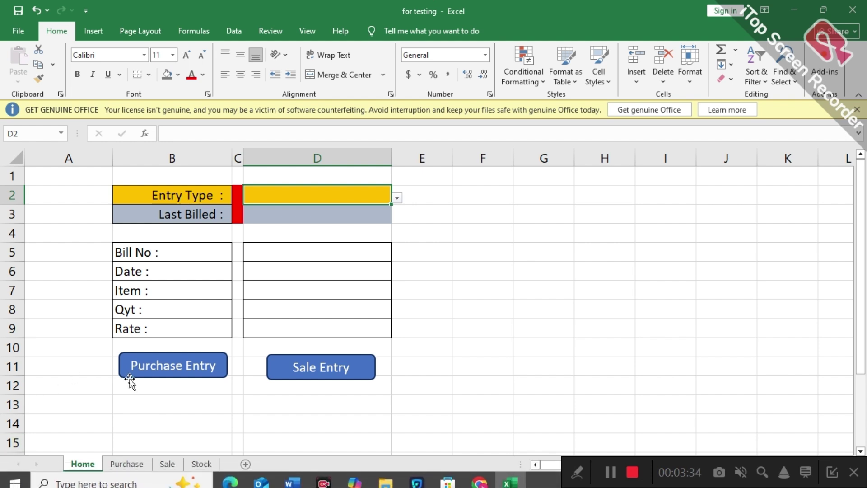
Step: Assign the macro P to the Purchase Entry button on the Home sheet
{"action": "left_click", "coordinate": [173, 368], "text": "ctrl"}
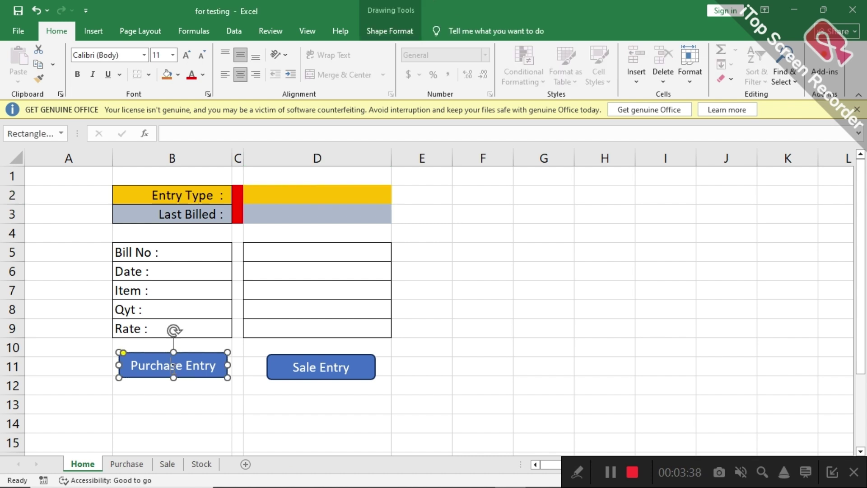
{"action": "right_click", "coordinate": [174, 370]}
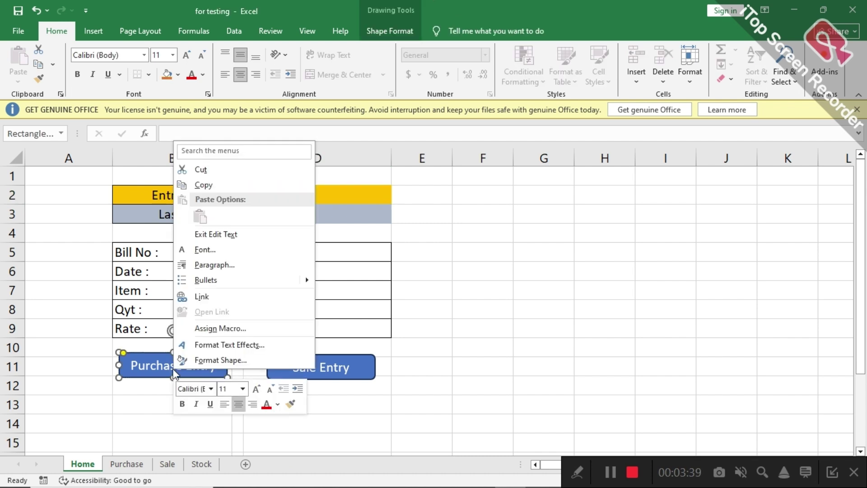
{"action": "left_click", "coordinate": [231, 334]}
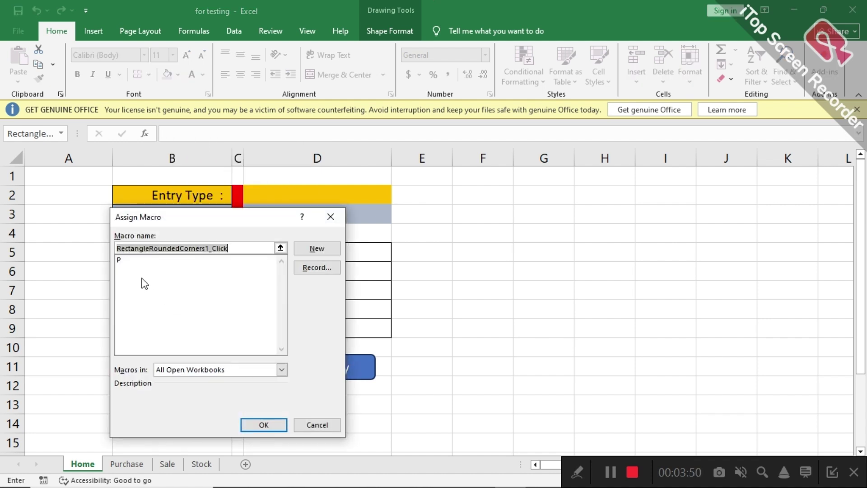
{"action": "left_click", "coordinate": [127, 261]}
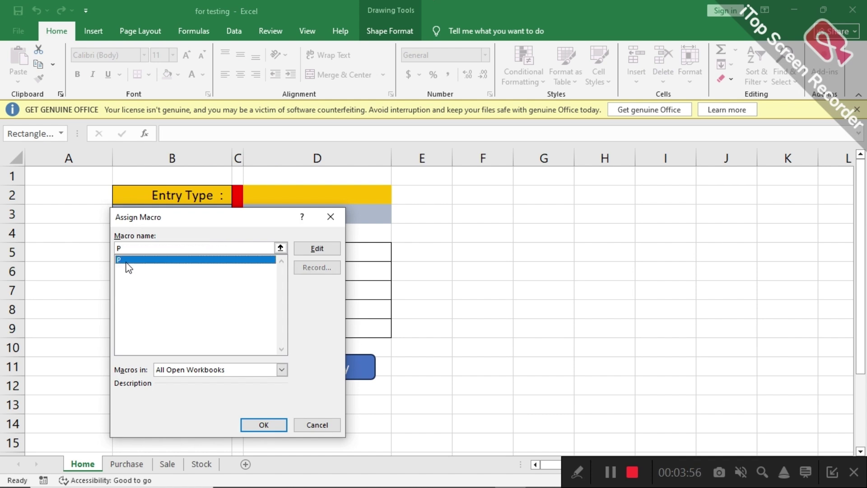
{"action": "left_click", "coordinate": [260, 424]}
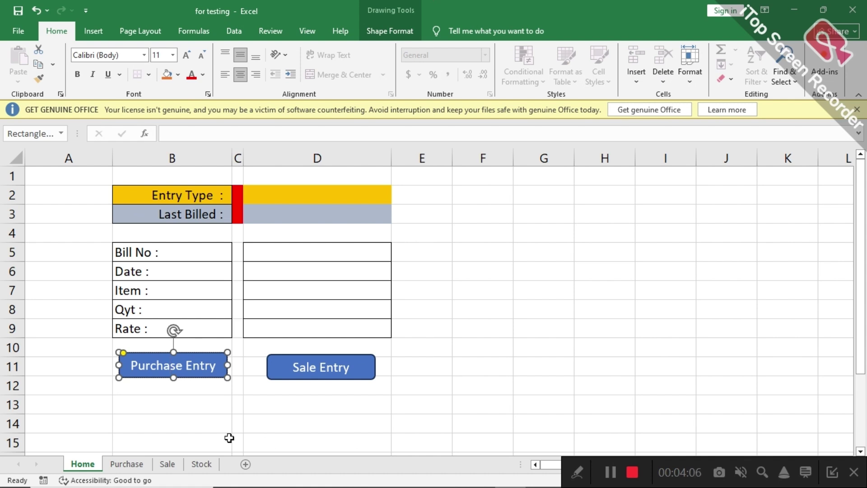
Step: Delete row 5 with the Keyboard entry from the Purchase sheet and return to the Bill No value cell on Home
{"action": "left_click", "coordinate": [127, 464]}
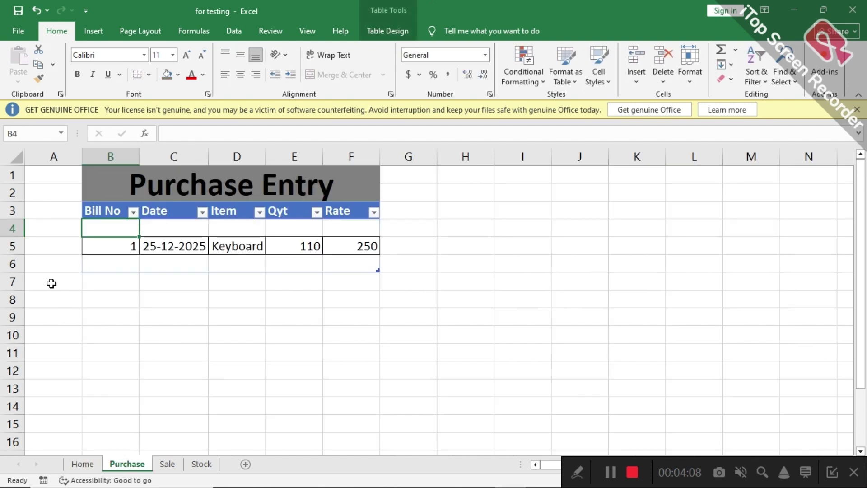
{"action": "left_click", "coordinate": [13, 247]}
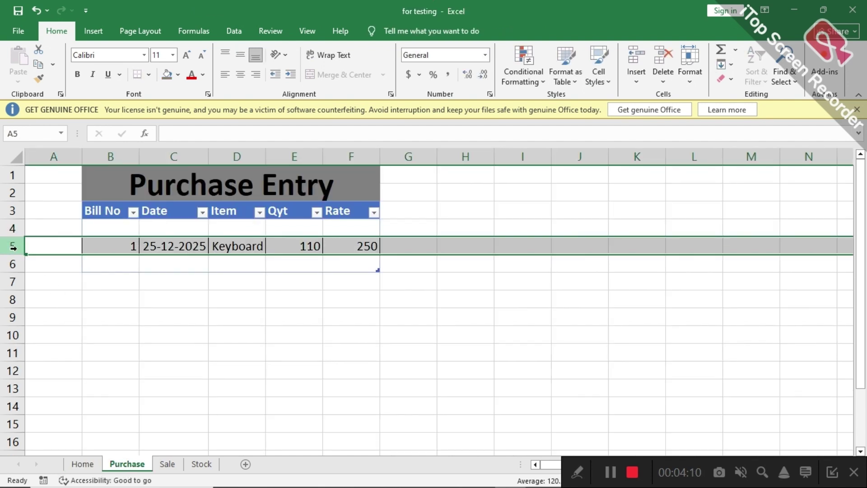
{"action": "right_click", "coordinate": [13, 246]}
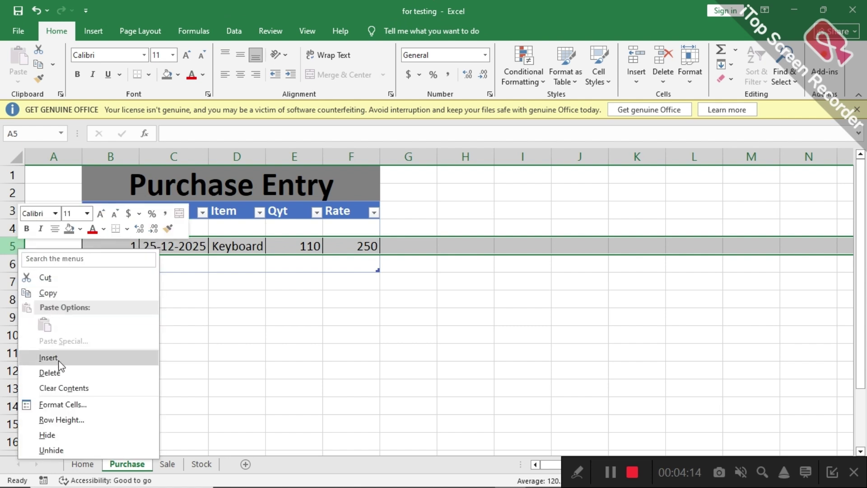
{"action": "left_click", "coordinate": [58, 374]}
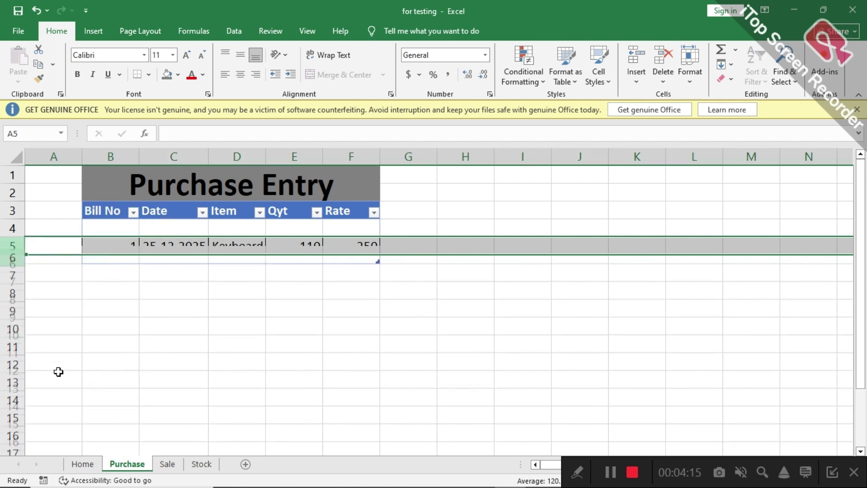
{"action": "left_click", "coordinate": [108, 229]}
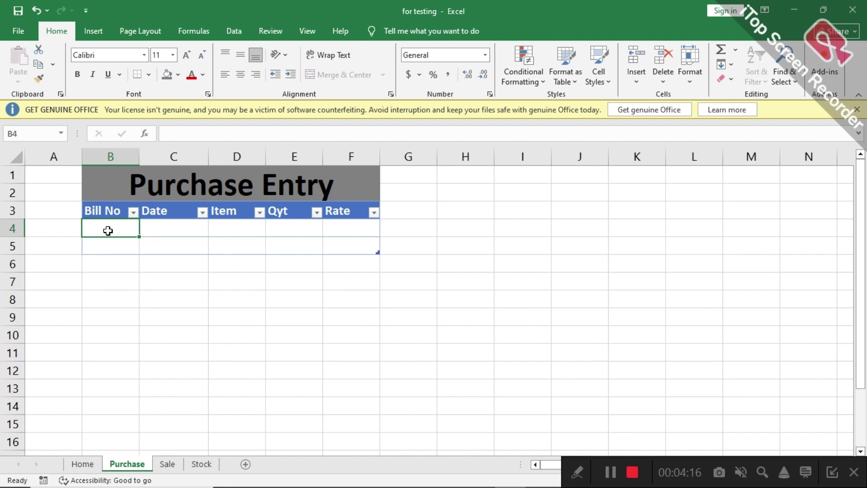
{"action": "left_click", "coordinate": [88, 464]}
{"action": "left_click", "coordinate": [319, 256]}
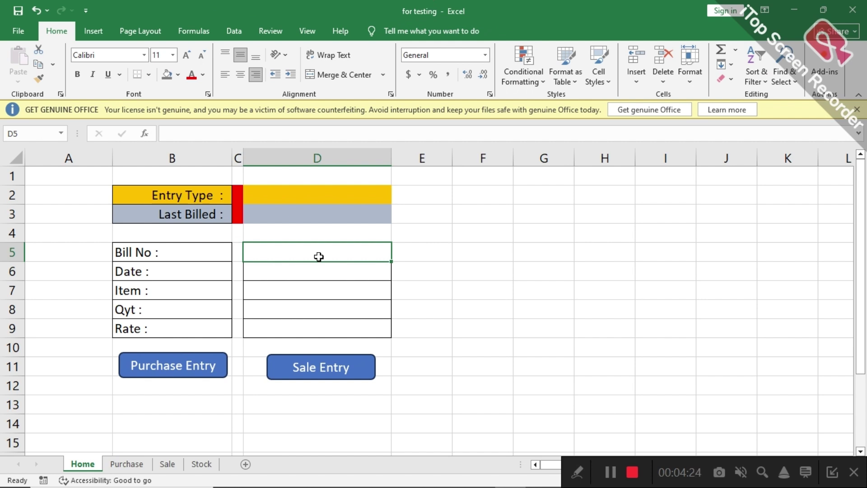
Step: Fill in the Home entry form with Bill No 1, Date 25-12-2025, Item Keyboard, Qyt 110 and Rate 150
{"action": "type", "text": "1"}
{"action": "key", "text": "Return"}
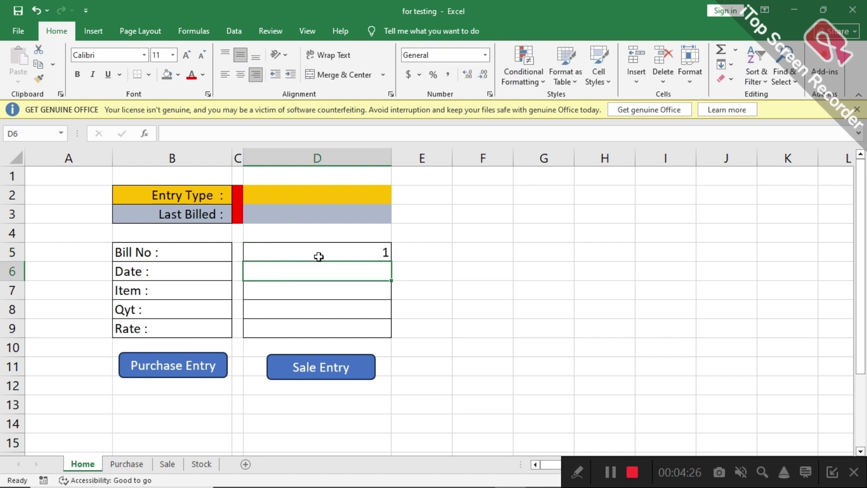
{"action": "type", "text": "25"}
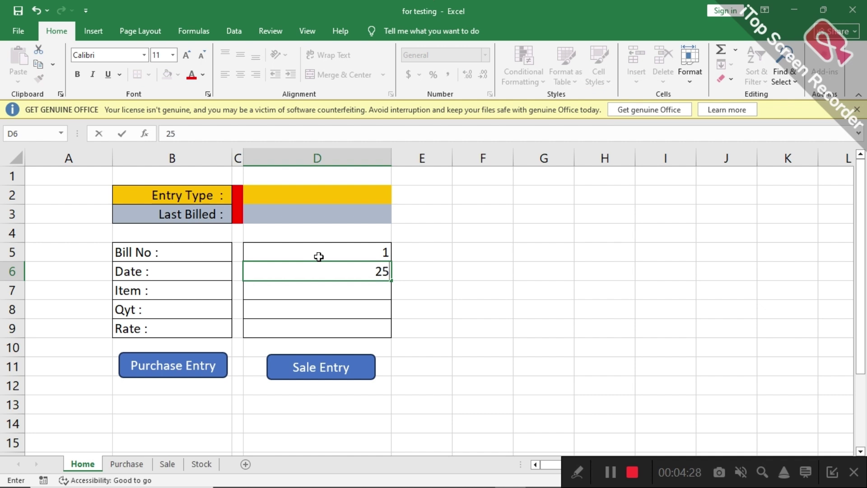
{"action": "type", "text": "-12-2025"}
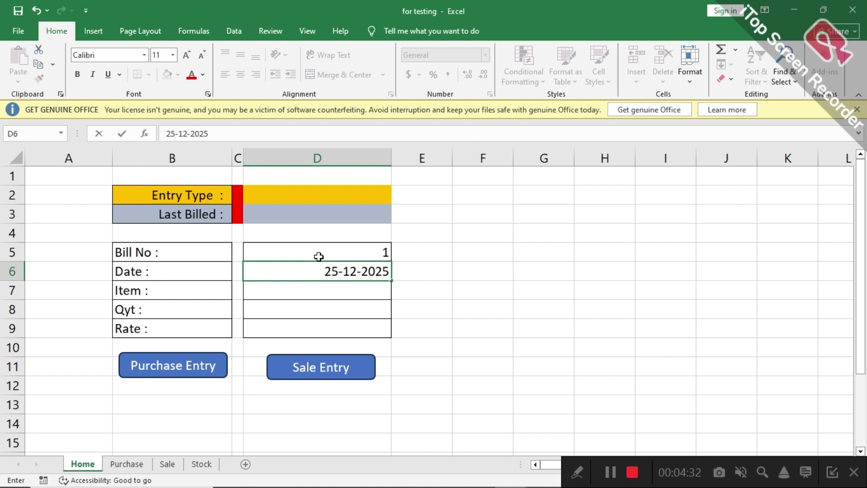
{"action": "key", "text": "Return"}
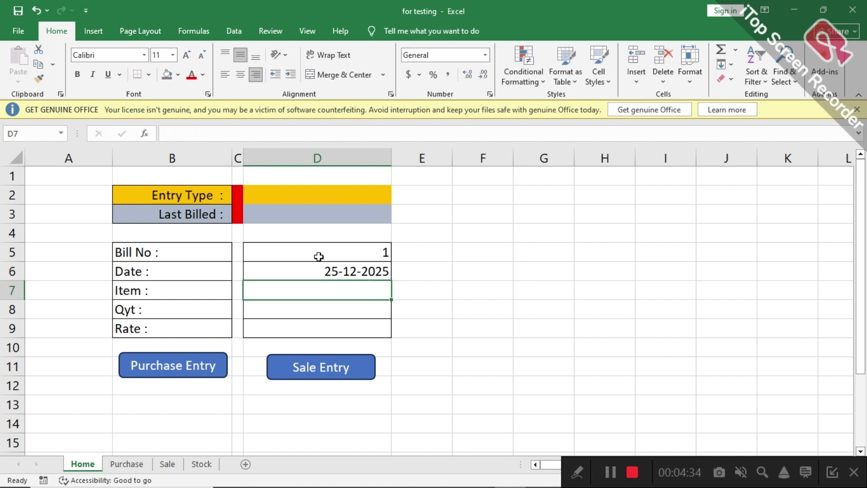
{"action": "type", "text": "Keybo"}
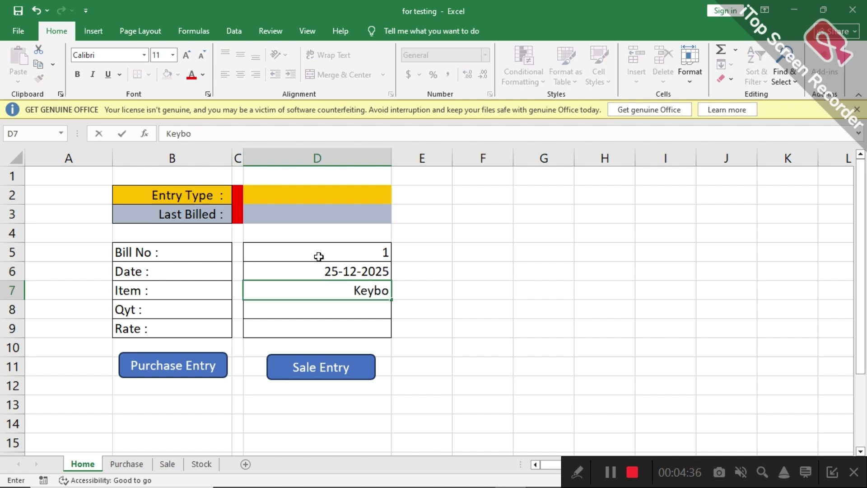
{"action": "type", "text": "ard"}
{"action": "key", "text": "Return"}
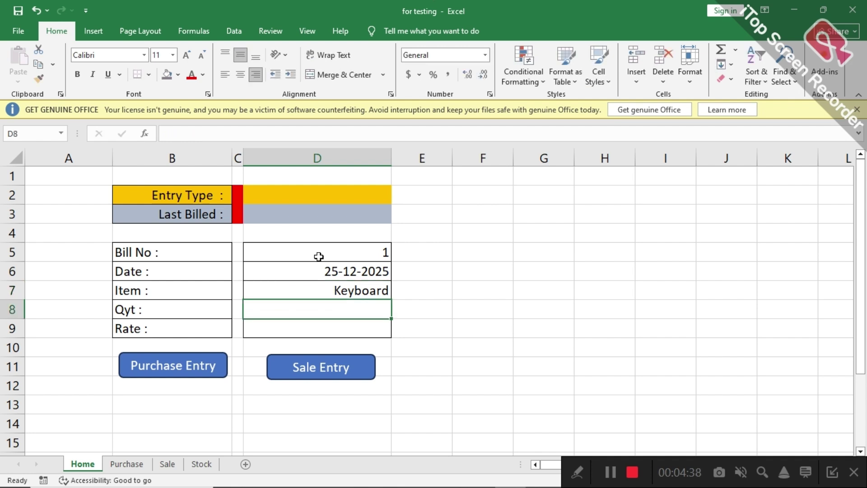
{"action": "type", "text": "110"}
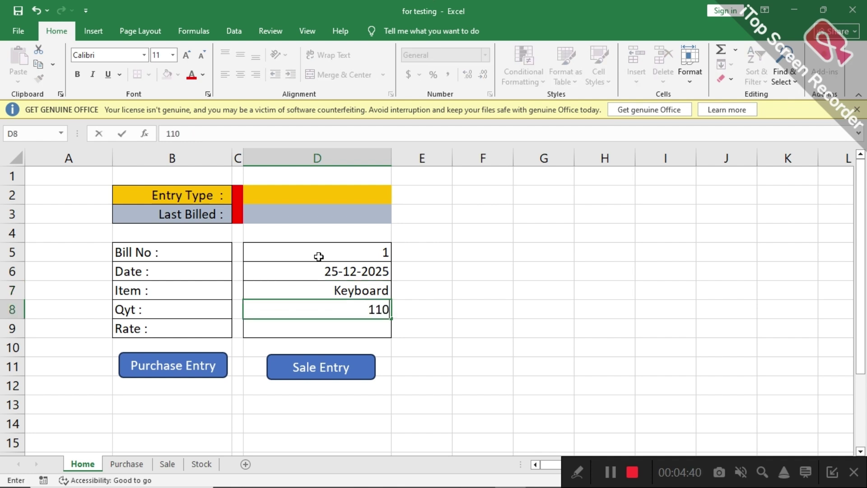
{"action": "key", "text": "Return"}
{"action": "type", "text": "150"}
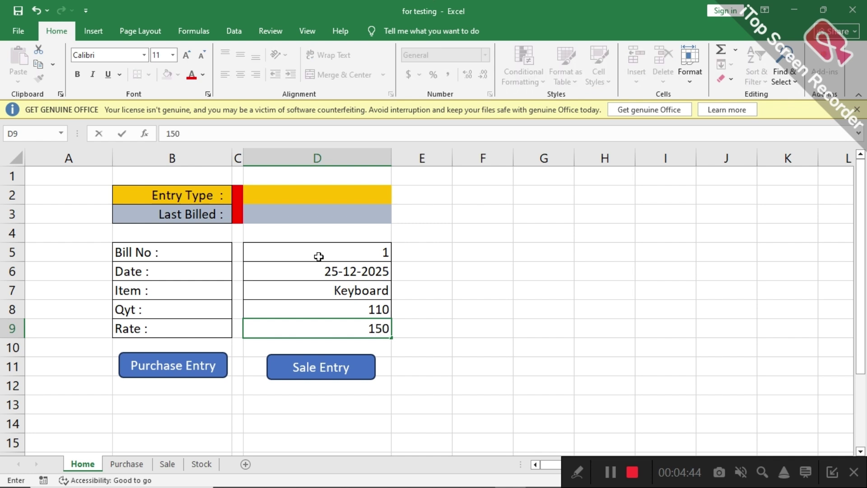
Step: Record the Keyboard entry using the Purchase Entry macro, check the Purchase sheet's table and return to the Home sheet
{"action": "left_click", "coordinate": [193, 374]}
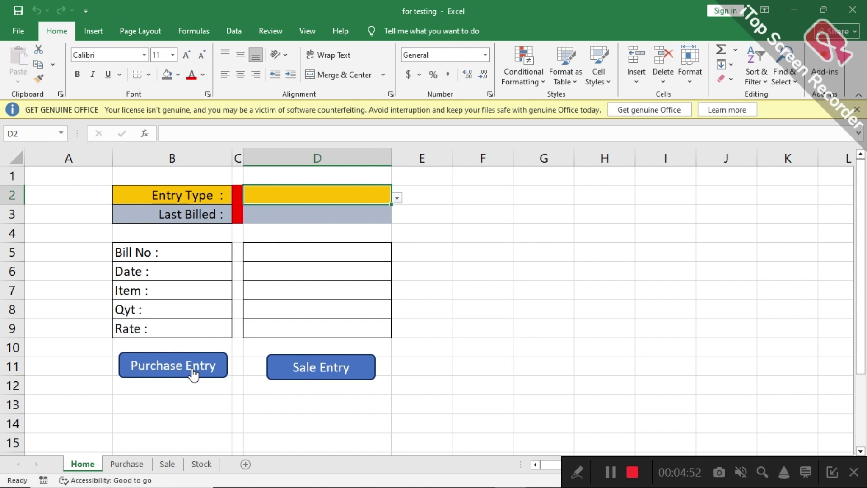
{"action": "left_click", "coordinate": [128, 464]}
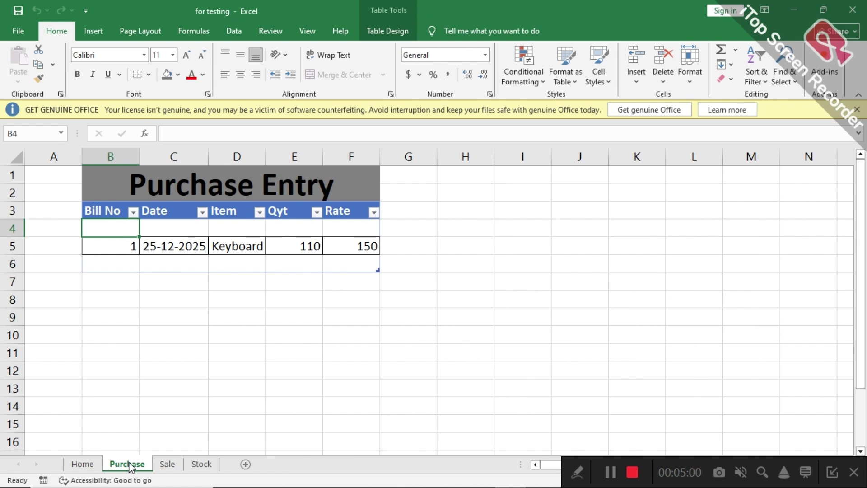
{"action": "left_click", "coordinate": [82, 464]}
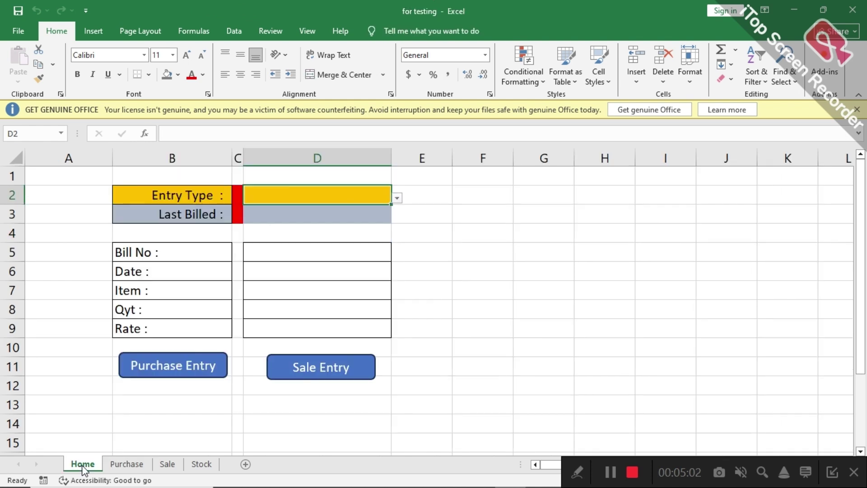
Step: Fill in the Home entry form with Bill No 2, Date 25-12-2025, Item Mouse, Qyt 150 and Rate 100
{"action": "left_click", "coordinate": [299, 256]}
{"action": "type", "text": "2"}
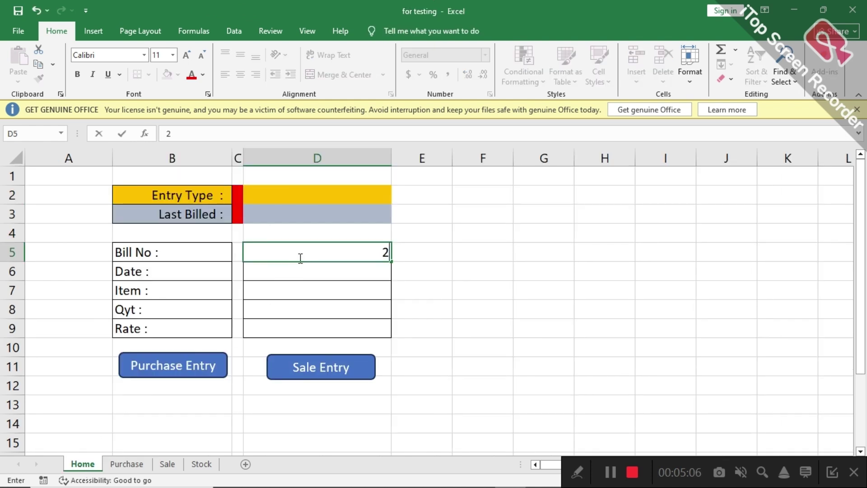
{"action": "key", "text": "Return"}
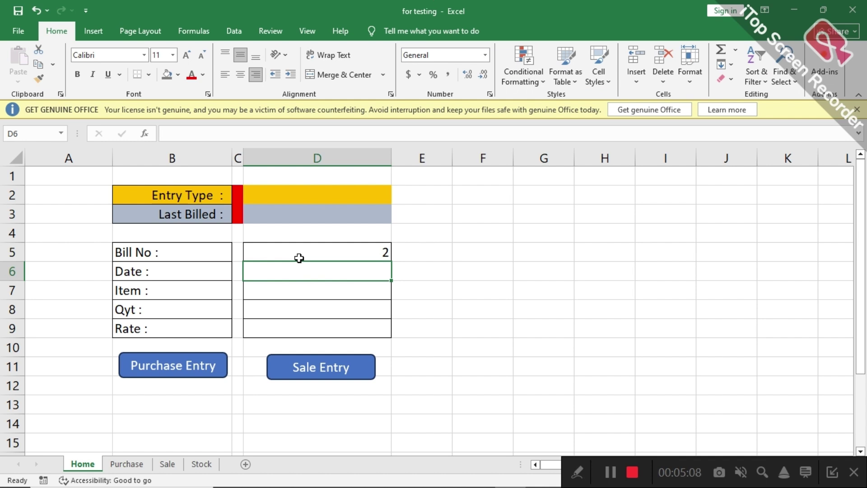
{"action": "type", "text": "25-"}
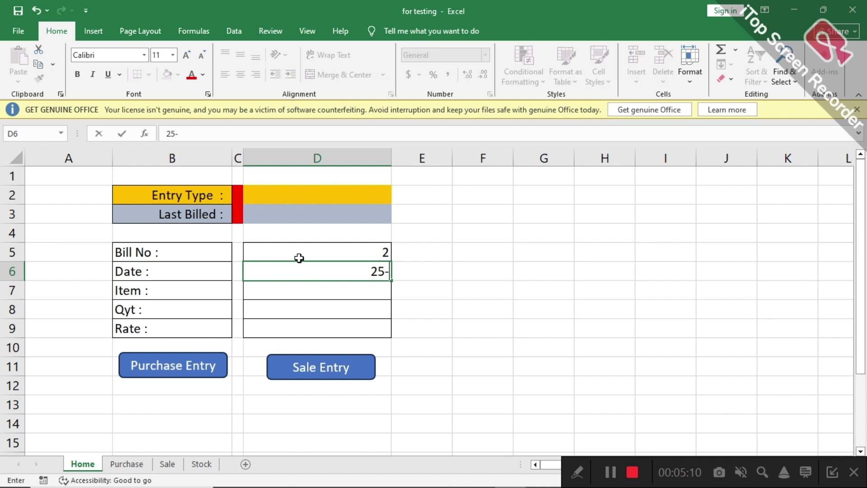
{"action": "type", "text": "12-2025"}
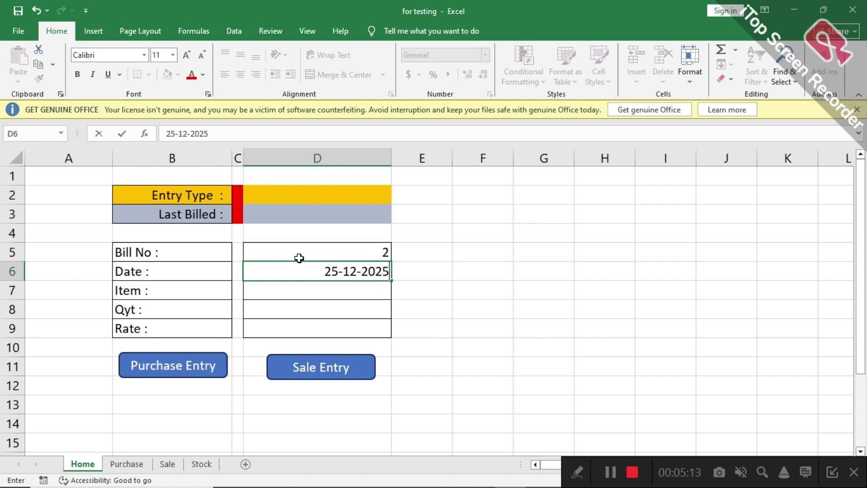
{"action": "key", "text": "Return"}
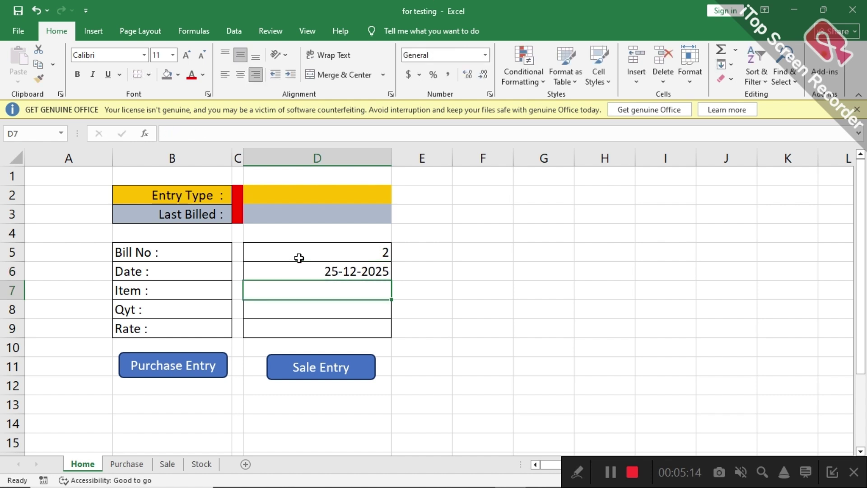
{"action": "type", "text": "Mouse"}
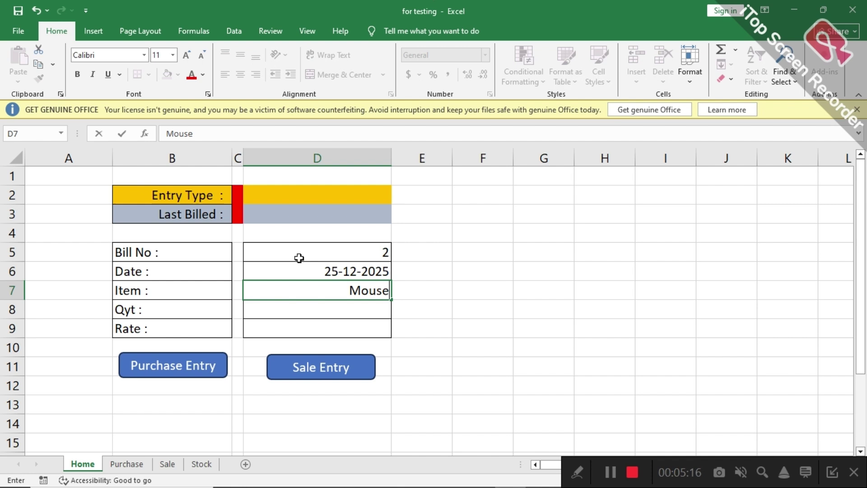
{"action": "key", "text": "Return"}
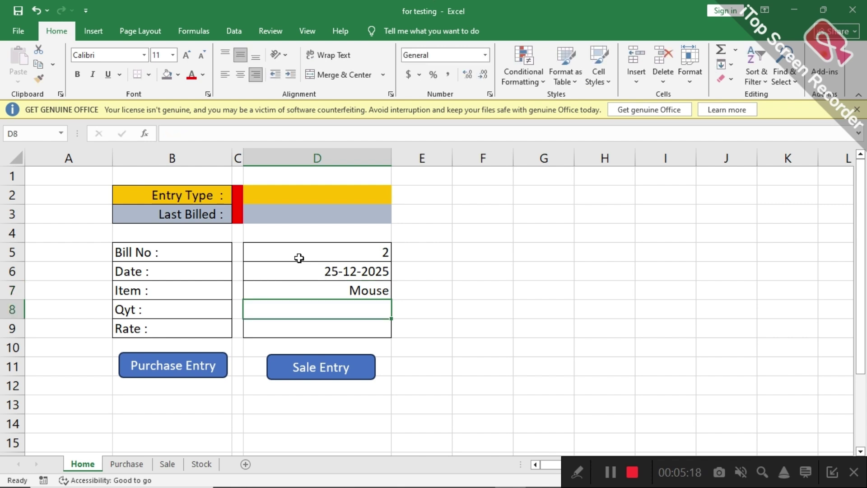
{"action": "type", "text": "150"}
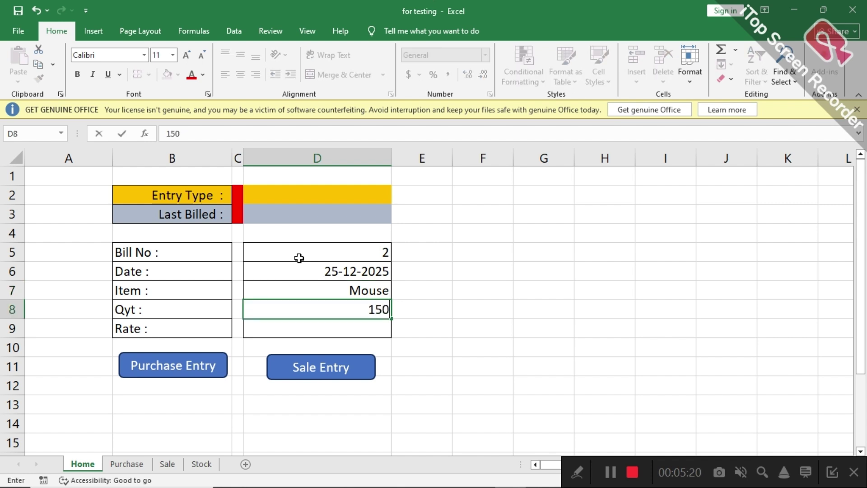
{"action": "key", "text": "Return"}
{"action": "type", "text": "100"}
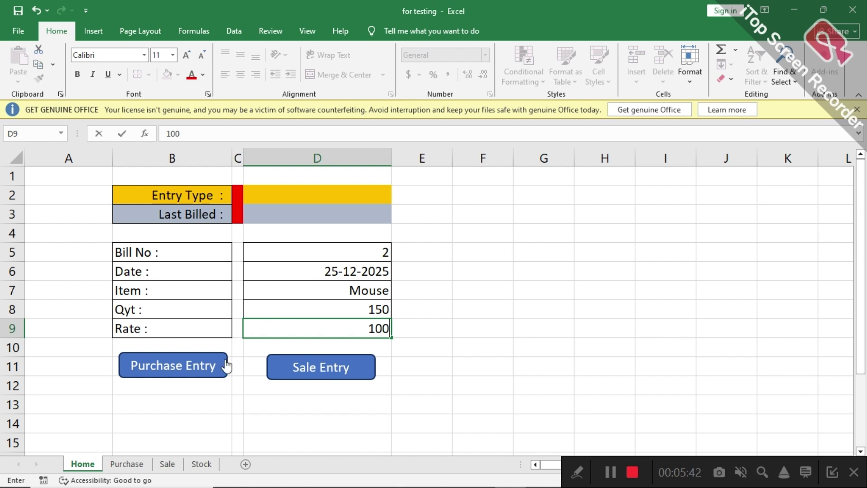
Step: Record the Mouse entry using the Purchase Entry macro, check the Purchase sheet's table and return to the Home sheet
{"action": "left_click", "coordinate": [176, 376]}
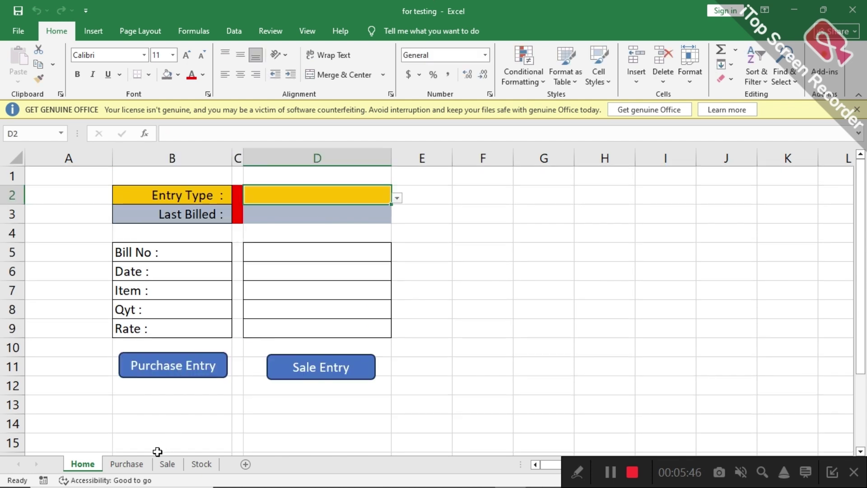
{"action": "left_click", "coordinate": [137, 462]}
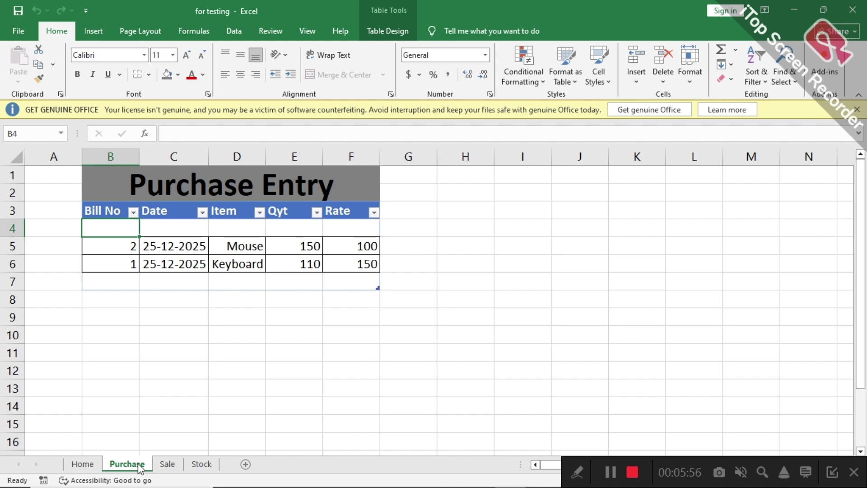
{"action": "left_click", "coordinate": [85, 463]}
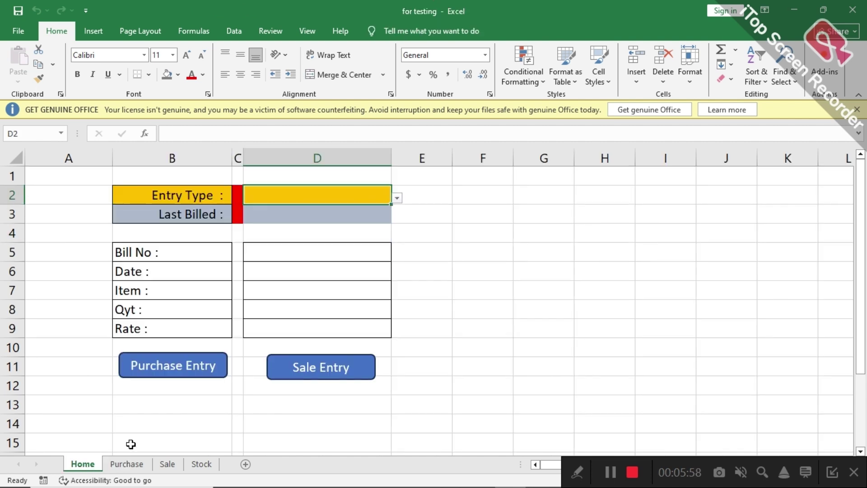
Step: Enter a sample sale in the Home form with Bill No 1, Date 25-12-2025, Item Mouse, Qyt 5 and Rate 500
{"action": "left_click", "coordinate": [324, 256]}
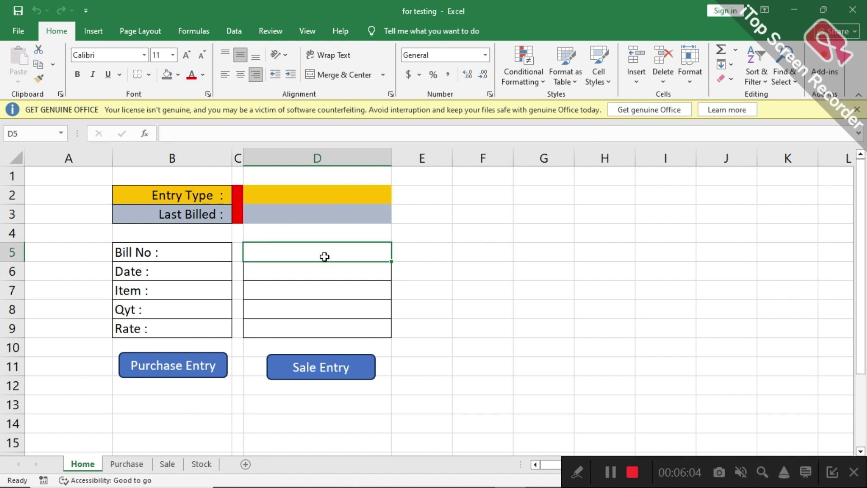
{"action": "type", "text": "1"}
{"action": "key", "text": "Return"}
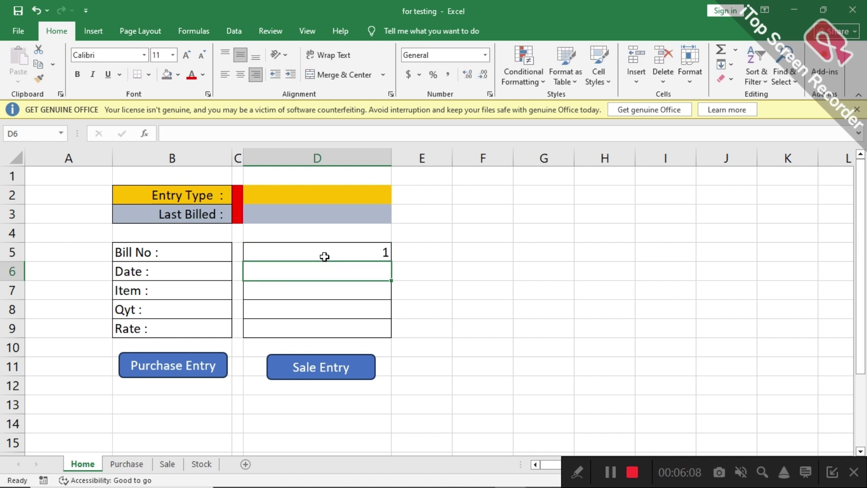
{"action": "type", "text": "2"}
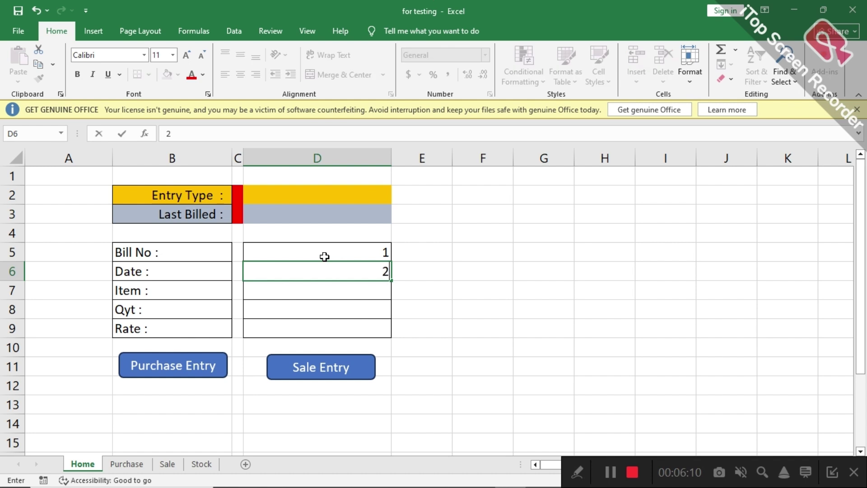
{"action": "type", "text": "5-12-2025"}
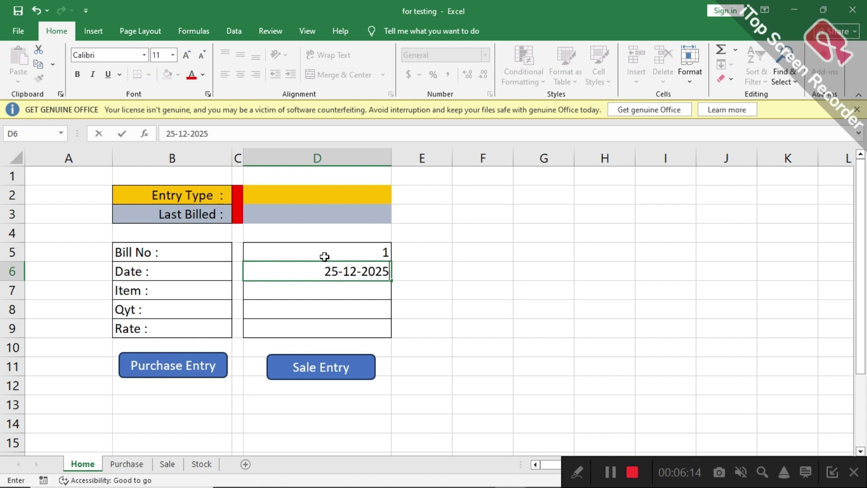
{"action": "key", "text": "Return"}
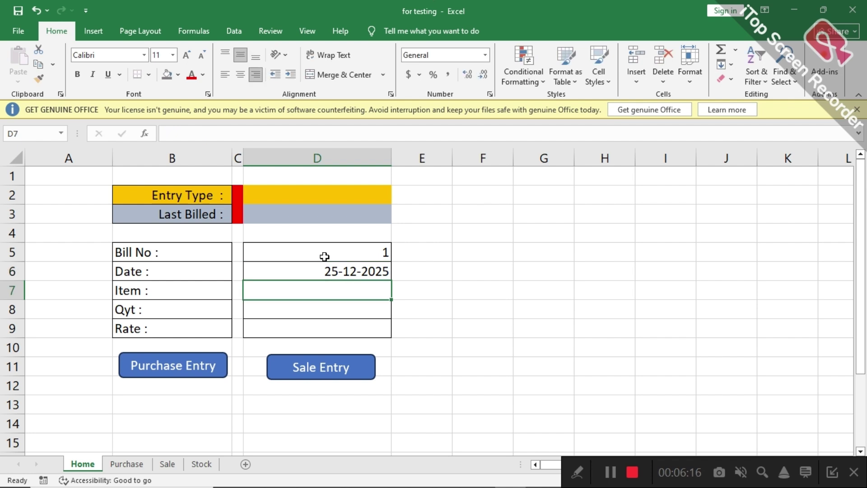
{"action": "type", "text": "Mos"}
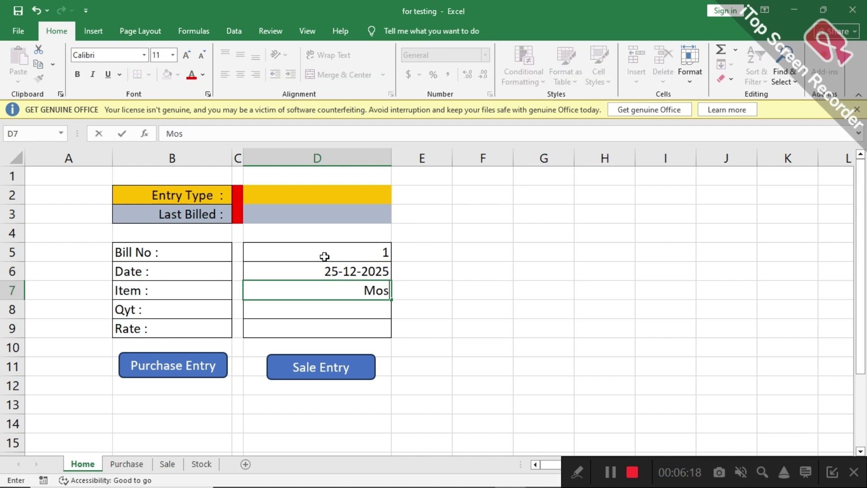
{"action": "key", "text": "BackSpace"}
{"action": "type", "text": "use"}
{"action": "key", "text": "Return"}
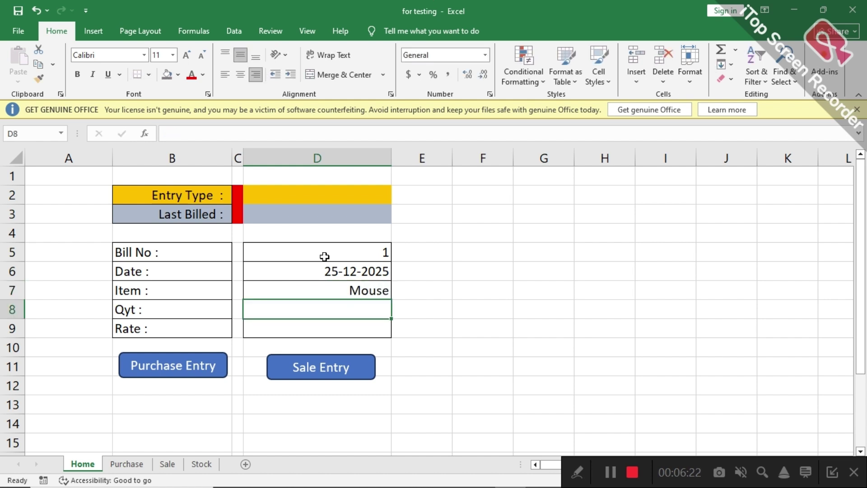
{"action": "type", "text": "5"}
{"action": "key", "text": "Return"}
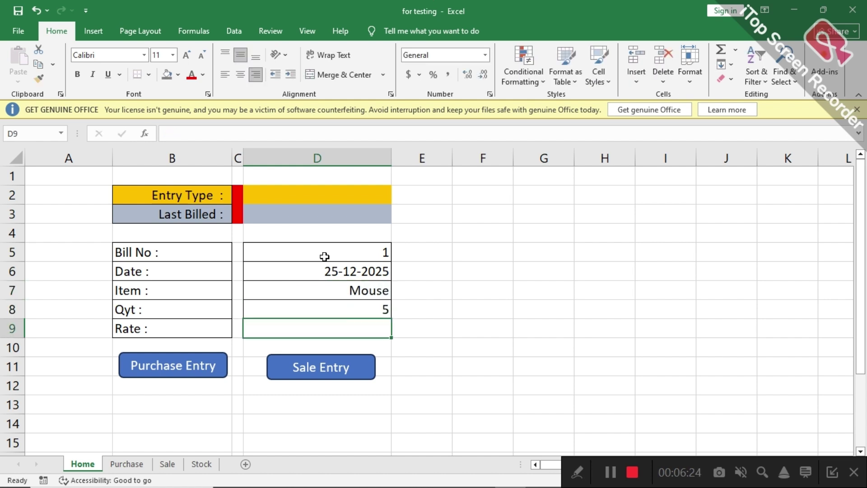
{"action": "type", "text": "500"}
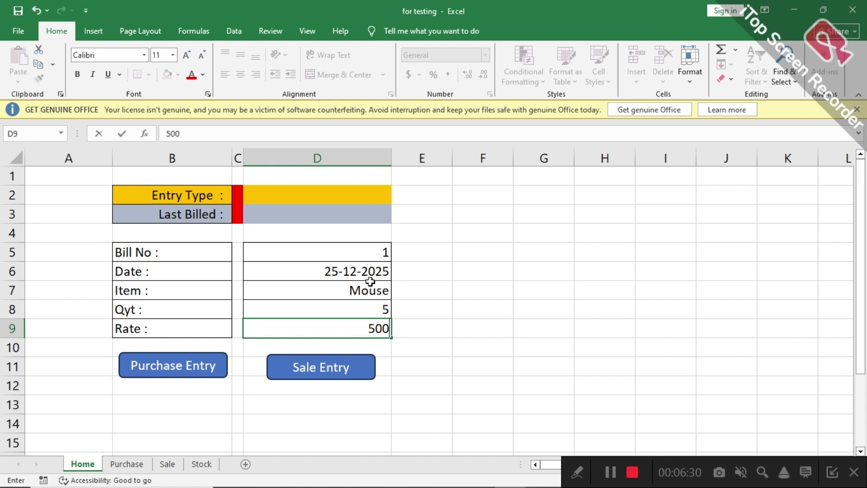
Step: With the Bill No value cell D5 selected, start recording a new macro named S, stored in this workbook
{"action": "left_click", "coordinate": [351, 252]}
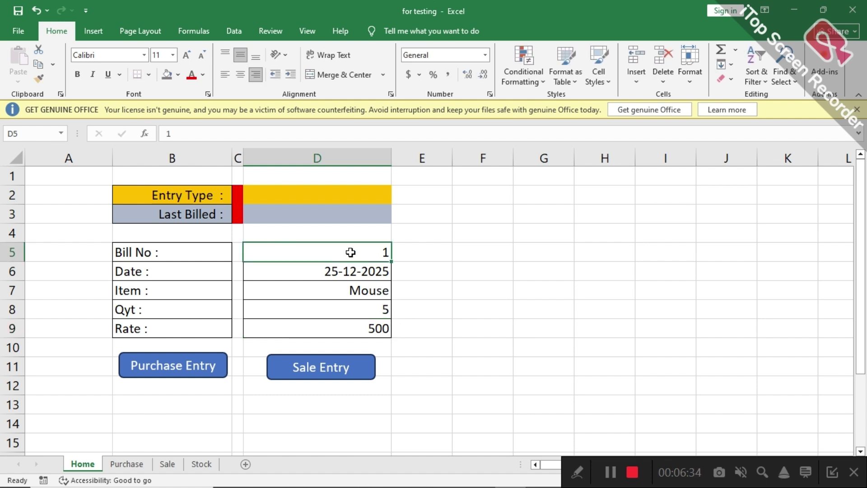
{"action": "left_click", "coordinate": [315, 32]}
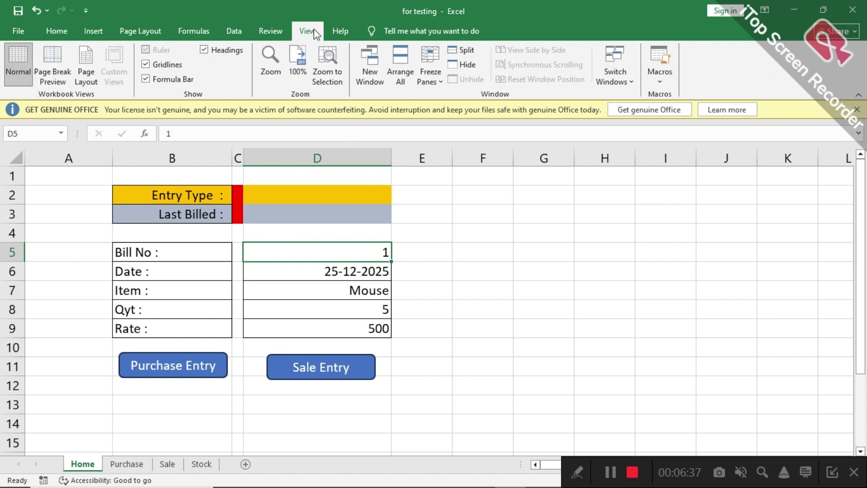
{"action": "left_click", "coordinate": [661, 82]}
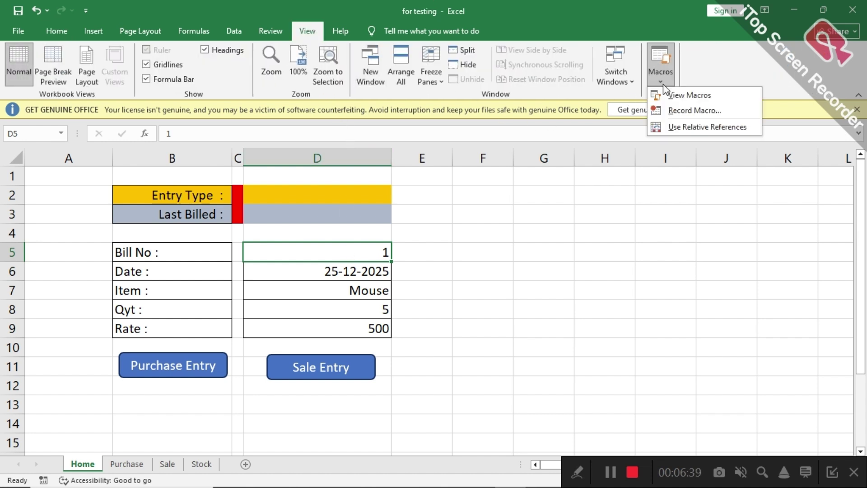
{"action": "left_click", "coordinate": [687, 112]}
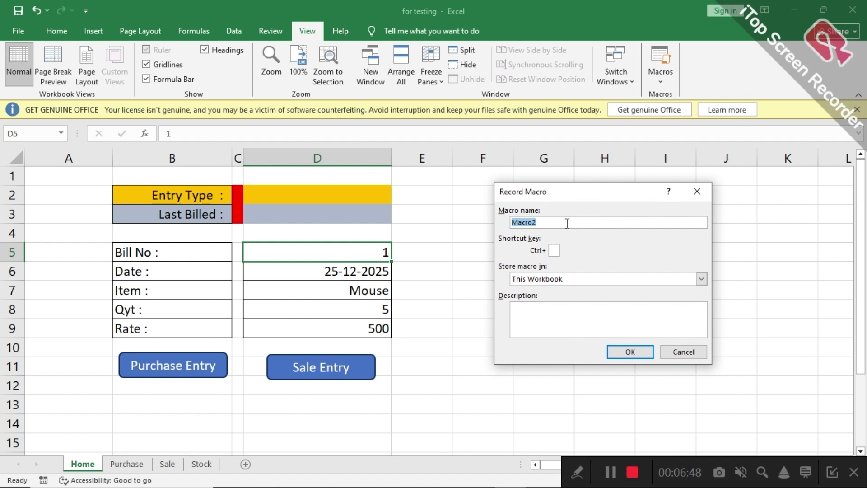
{"action": "type", "text": "S"}
{"action": "left_click", "coordinate": [619, 350]}
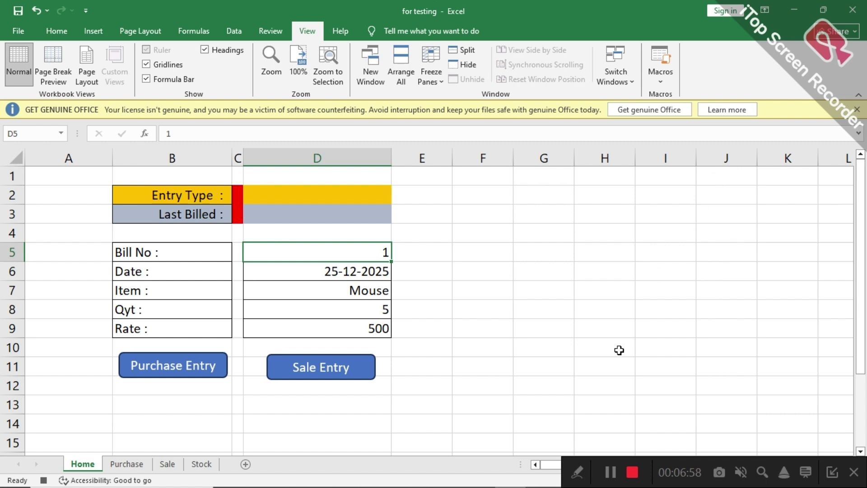
Step: Copy the form values in D5:D9 and paste them transposed into the Sale sheet's table, starting at B4
{"action": "key", "text": "shift+Down"}
{"action": "key", "text": "shift+Down"}
{"action": "key", "text": "shift+Down"}
{"action": "key", "text": "shift+Down"}
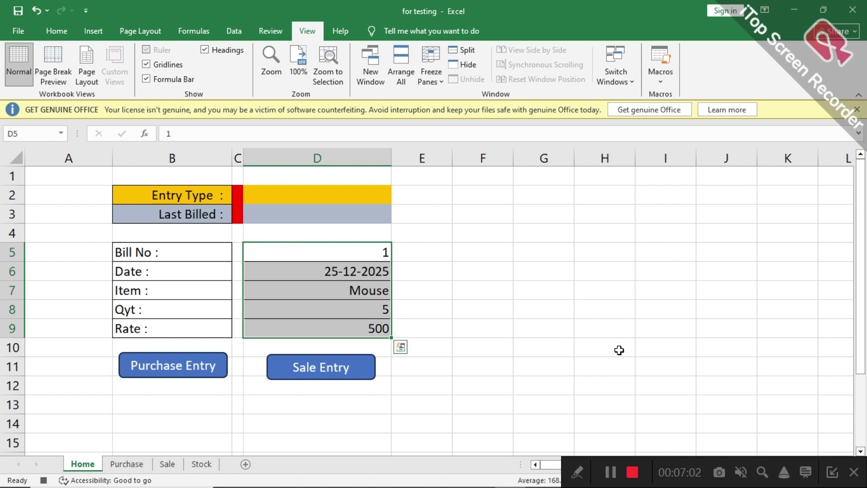
{"action": "key", "text": "ctrl+c"}
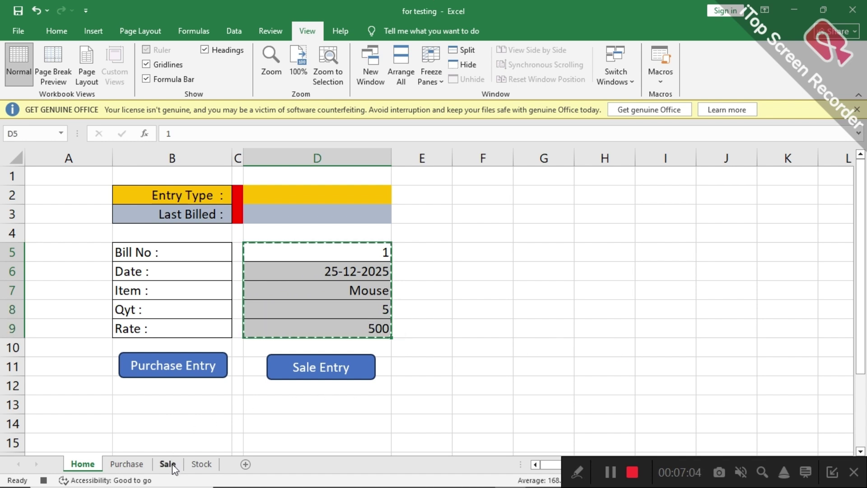
{"action": "left_click", "coordinate": [167, 464]}
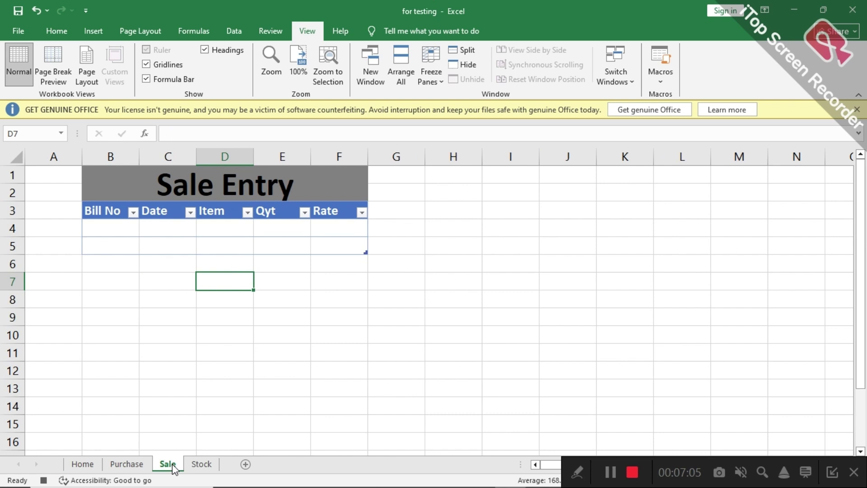
{"action": "left_click", "coordinate": [112, 233]}
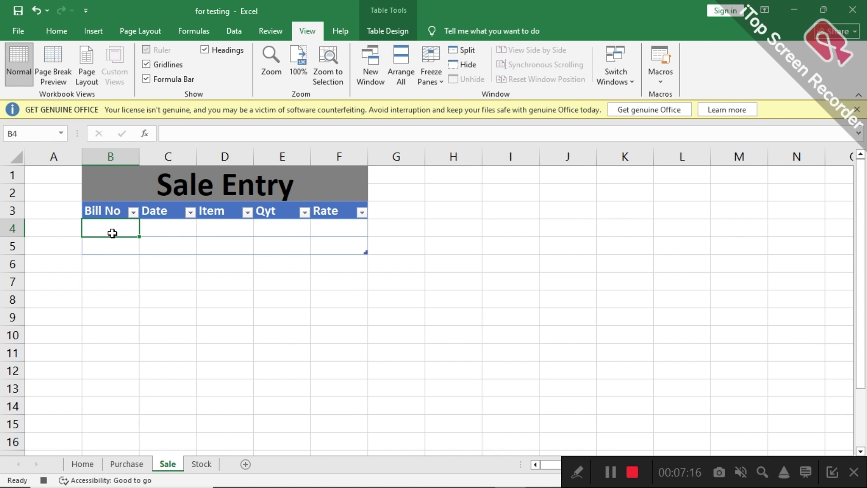
{"action": "key", "text": "alt+h"}
{"action": "key", "text": "v"}
{"action": "key", "text": "p"}
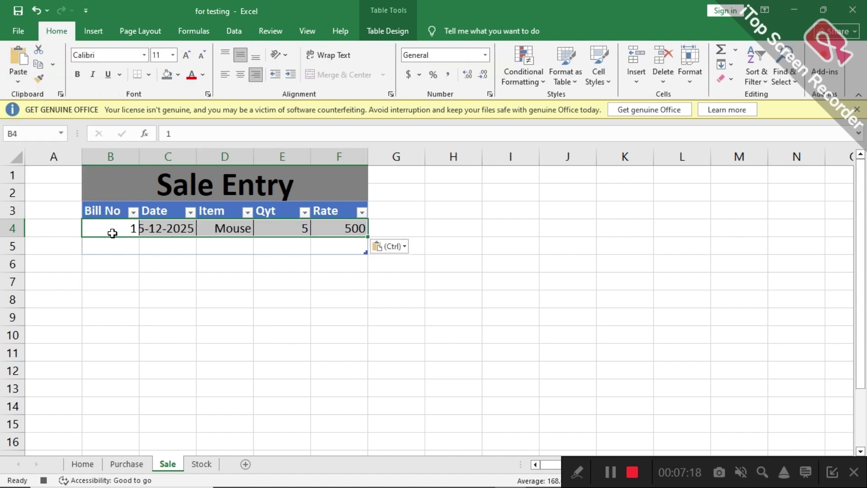
Step: Autofit the Sale table's Date column and insert a table row above the pasted Mouse record
{"action": "double_click", "coordinate": [195, 158]}
{"action": "left_click", "coordinate": [110, 233]}
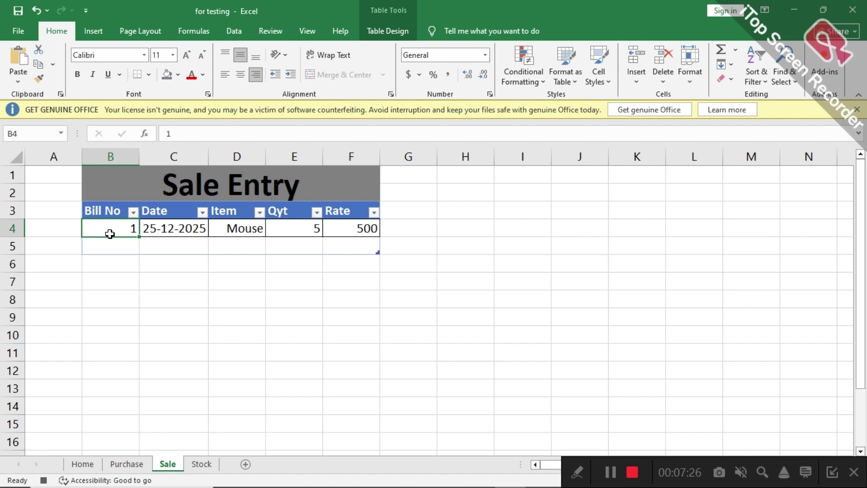
{"action": "right_click", "coordinate": [110, 234]}
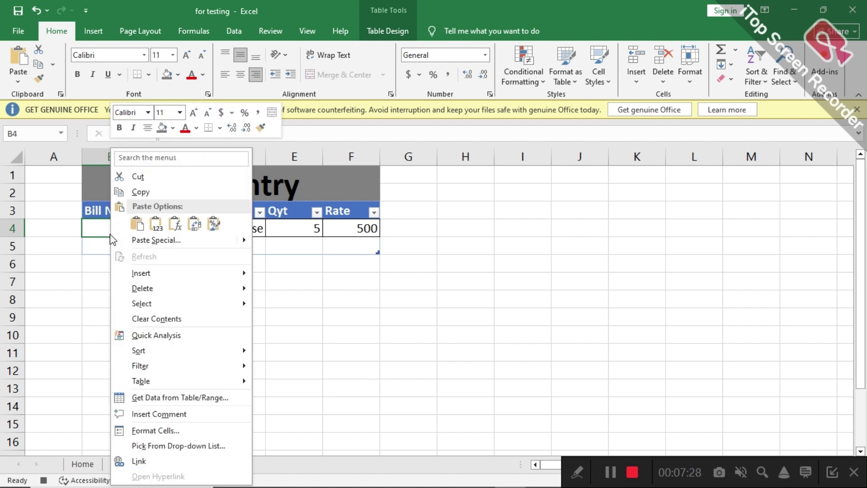
{"action": "mouse_move", "coordinate": [153, 274]}
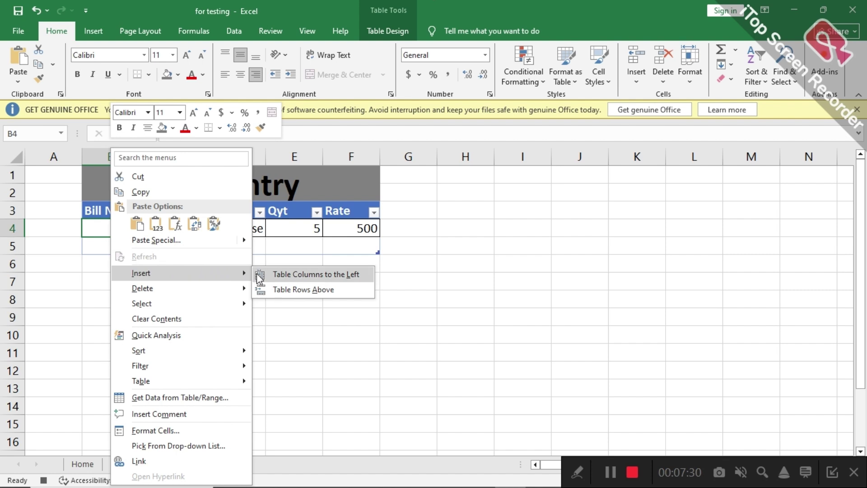
{"action": "left_click", "coordinate": [280, 291]}
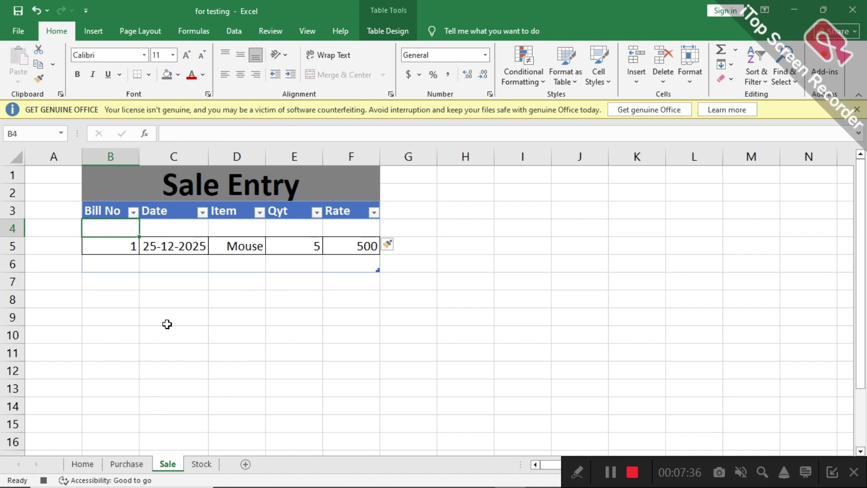
Step: Clear the form values in D5:D9 on the Home sheet, select D2, and stop recording the macro
{"action": "left_click", "coordinate": [83, 464]}
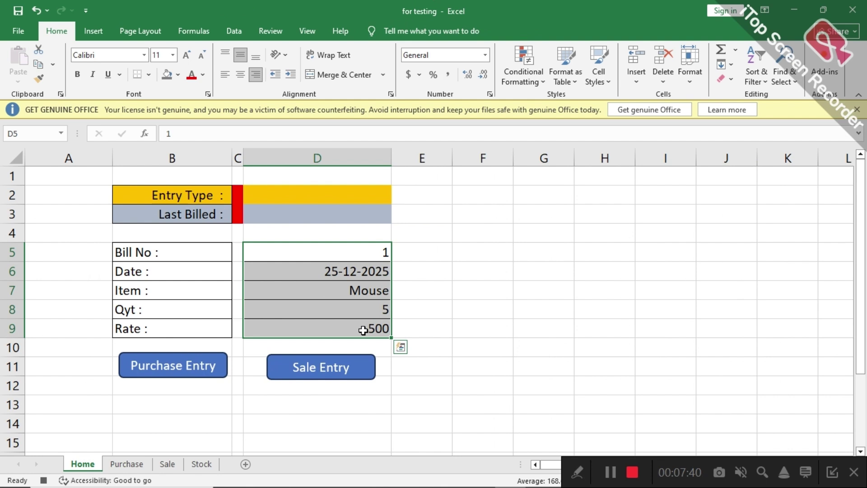
{"action": "key", "text": "Delete"}
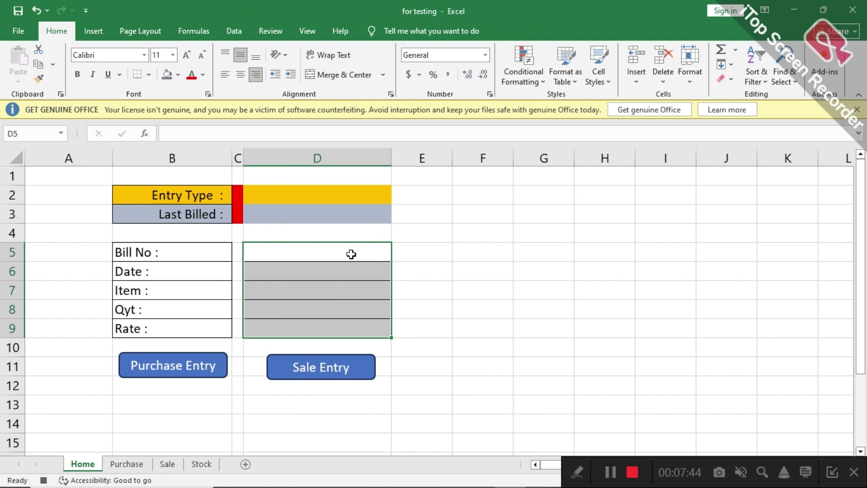
{"action": "left_click", "coordinate": [333, 198]}
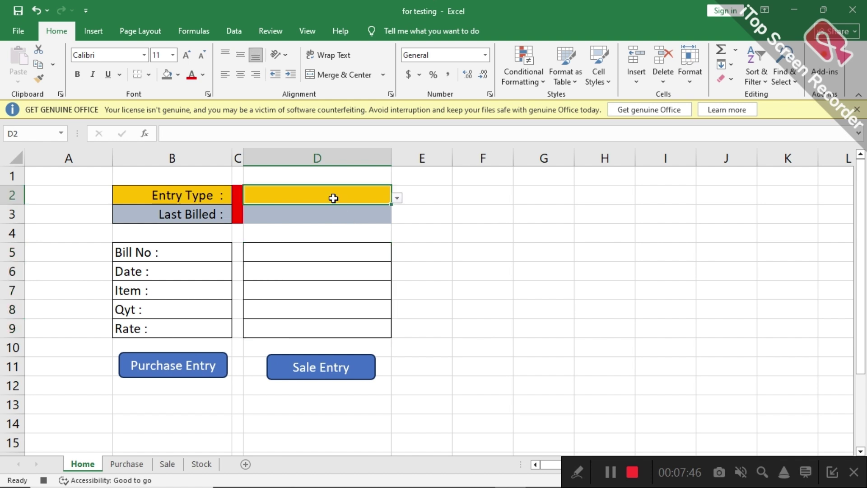
{"action": "left_click", "coordinate": [43, 480]}
Step: Assign the macro S to the Sale Entry button shape on the Home sheet
{"action": "left_click", "coordinate": [321, 373]}
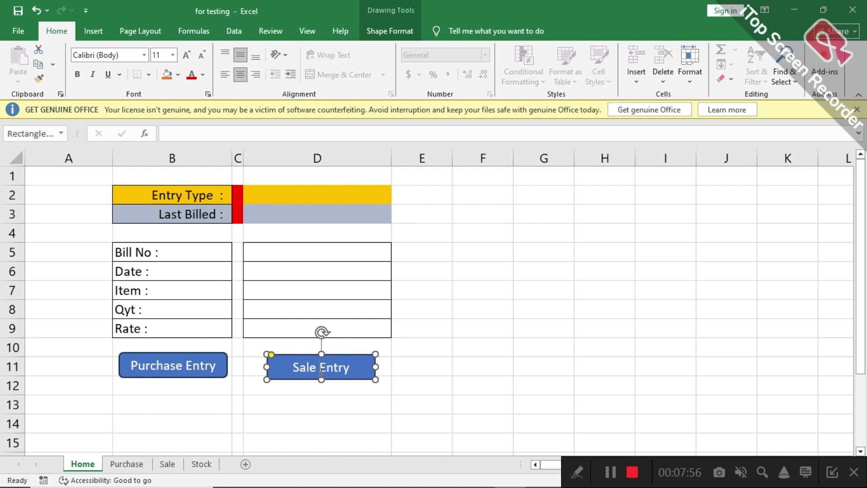
{"action": "right_click", "coordinate": [321, 373]}
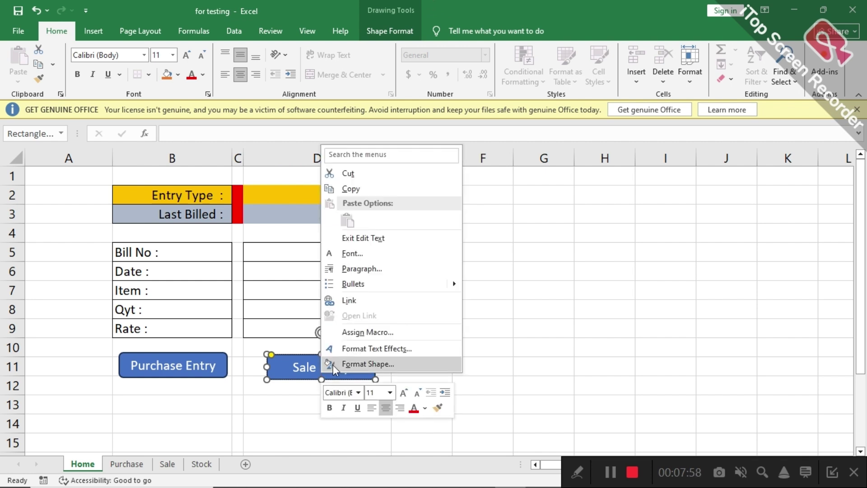
{"action": "left_click", "coordinate": [361, 335]}
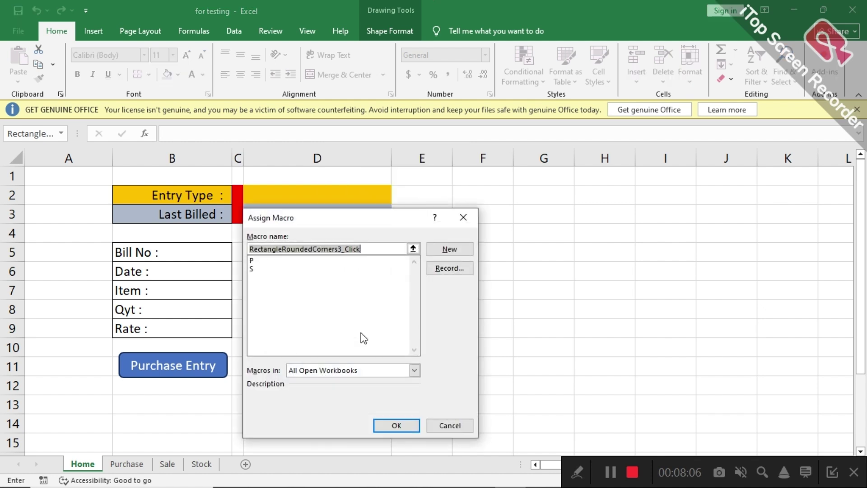
{"action": "left_click", "coordinate": [253, 270]}
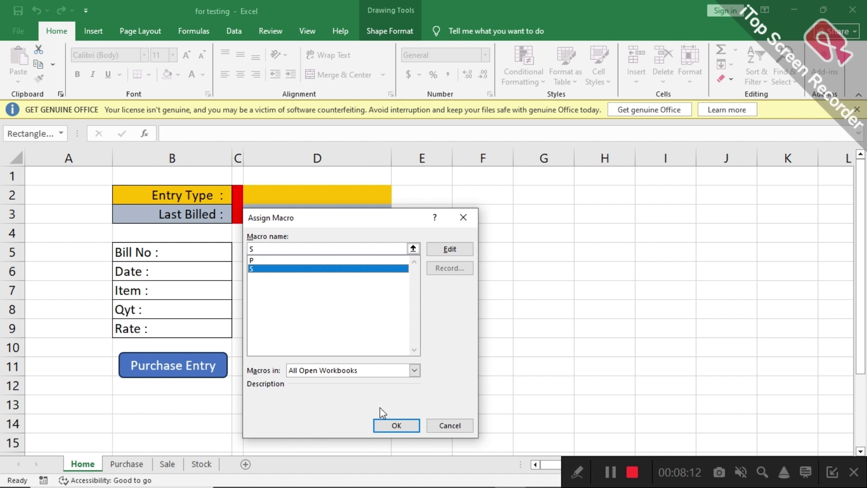
{"action": "left_click", "coordinate": [392, 426]}
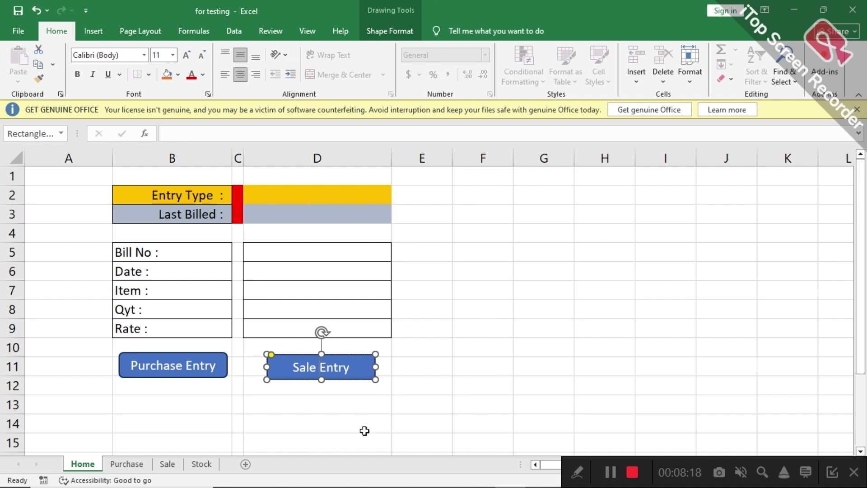
Step: Delete the sample Mouse record in row 5 of the Sale sheet, select B4 and return to the Home sheet
{"action": "left_click", "coordinate": [168, 464]}
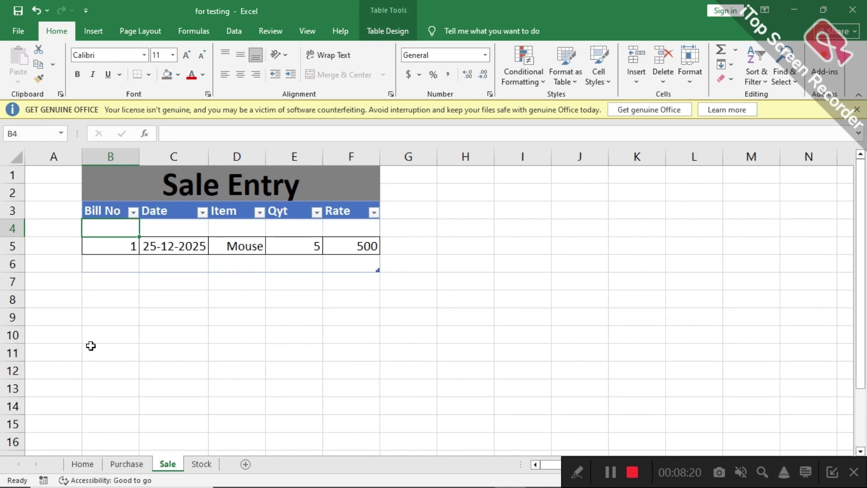
{"action": "left_click", "coordinate": [10, 246]}
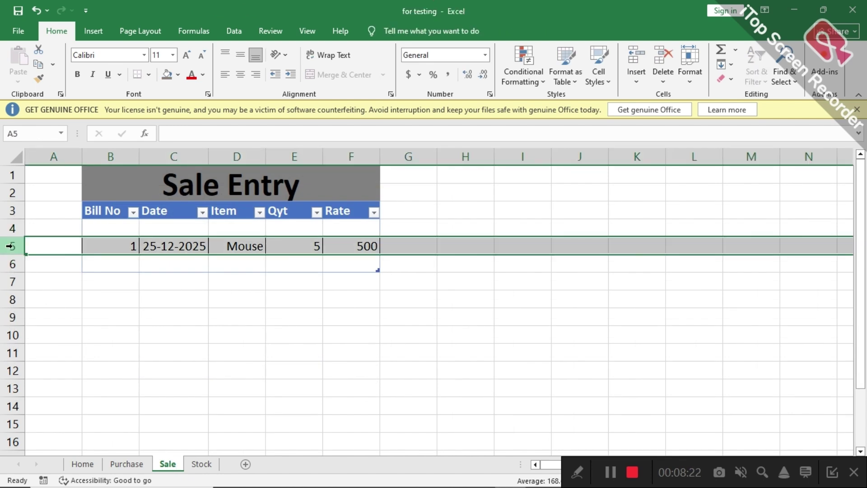
{"action": "key", "text": "ctrl+minus"}
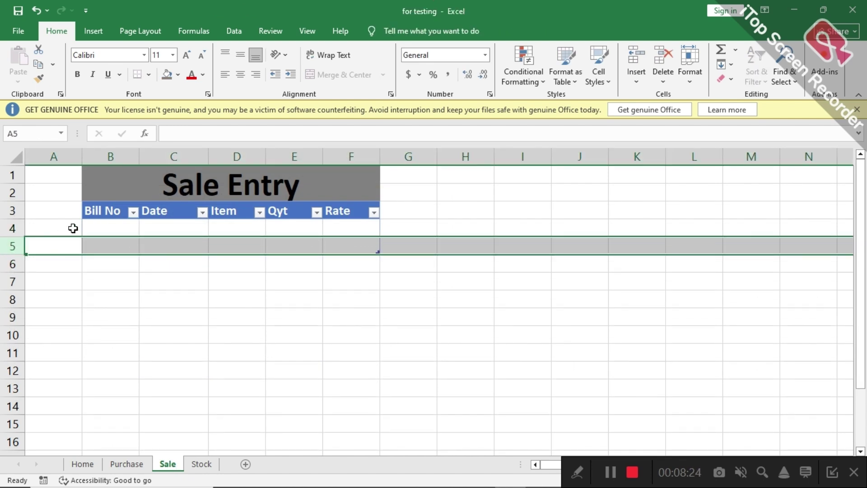
{"action": "left_click", "coordinate": [101, 228]}
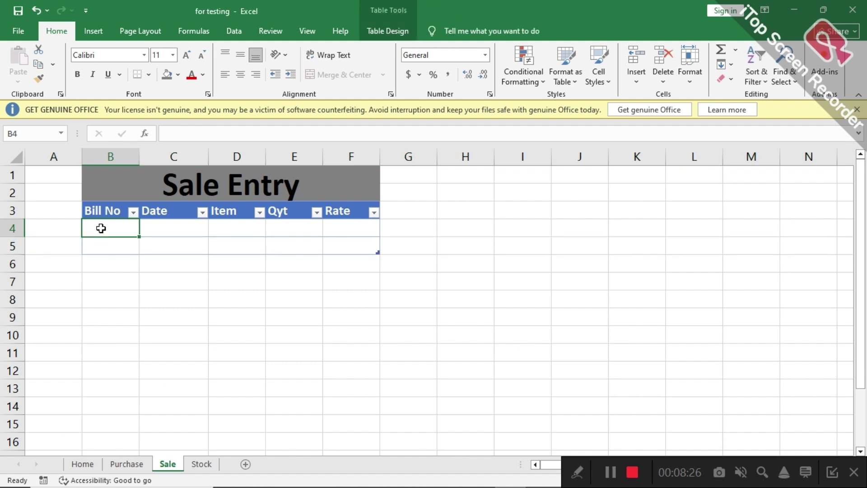
{"action": "left_click", "coordinate": [79, 467]}
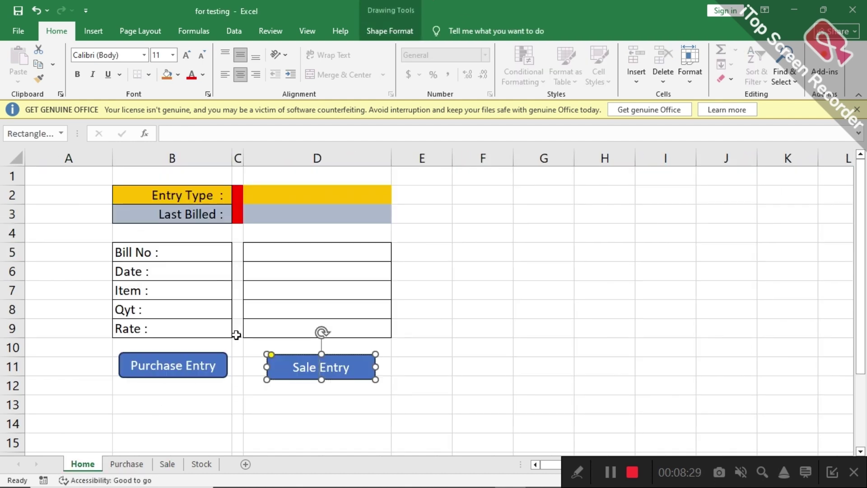
Step: Fill in the Home entry form with Bill No 1, Date 25-12-2025, Item Mouse, Qyt 9 and Rate 500
{"action": "left_click", "coordinate": [291, 257]}
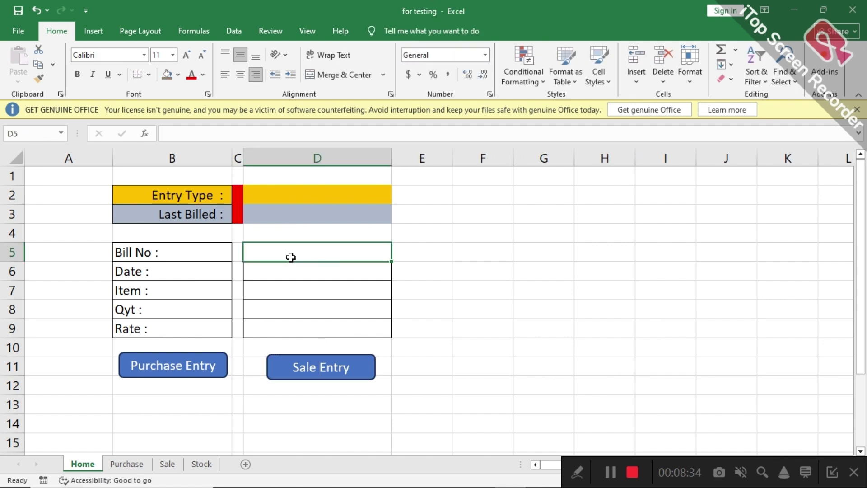
{"action": "type", "text": "1"}
{"action": "key", "text": "Return"}
{"action": "type", "text": "2"}
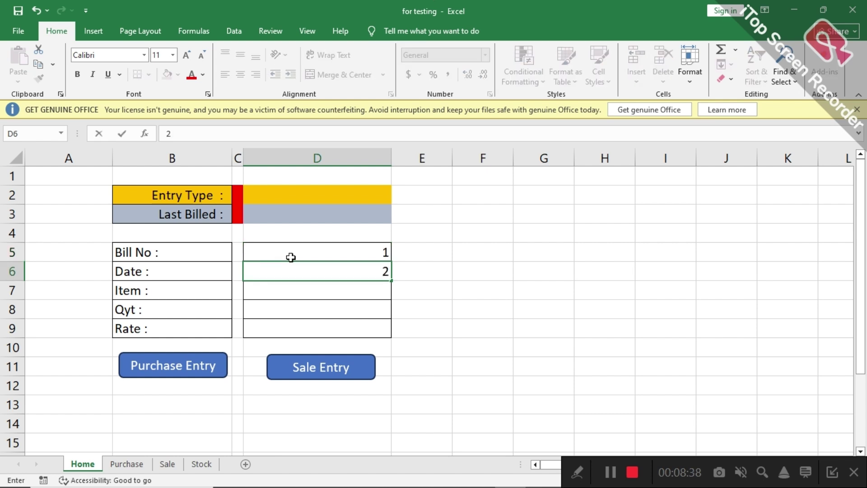
{"action": "type", "text": "6"}
{"action": "key", "text": "BackSpace"}
{"action": "type", "text": "-12-2025"}
{"action": "key", "text": "Return"}
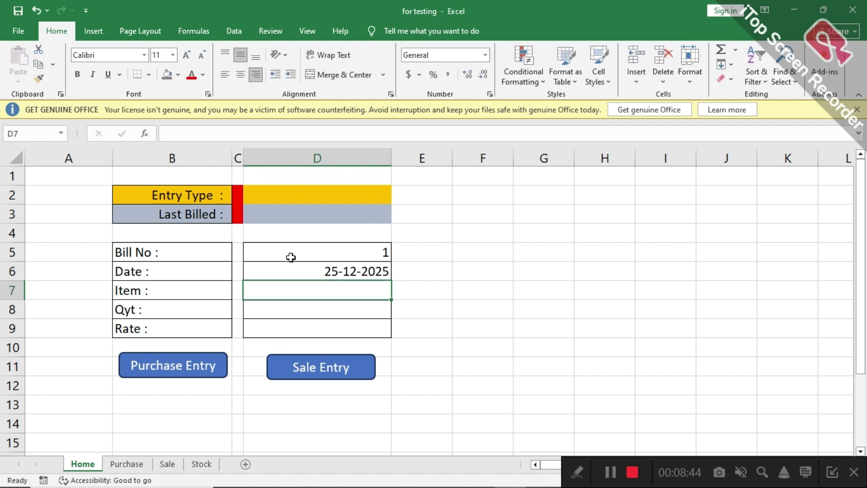
{"action": "type", "text": "Mouse"}
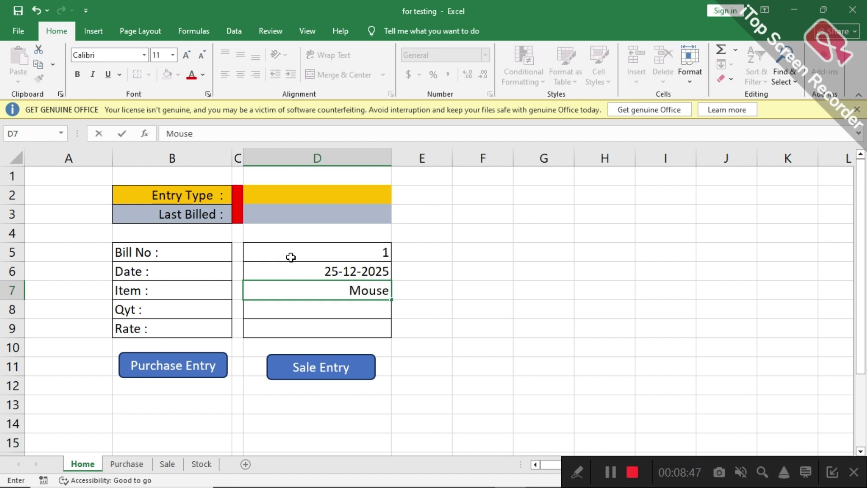
{"action": "key", "text": "Return"}
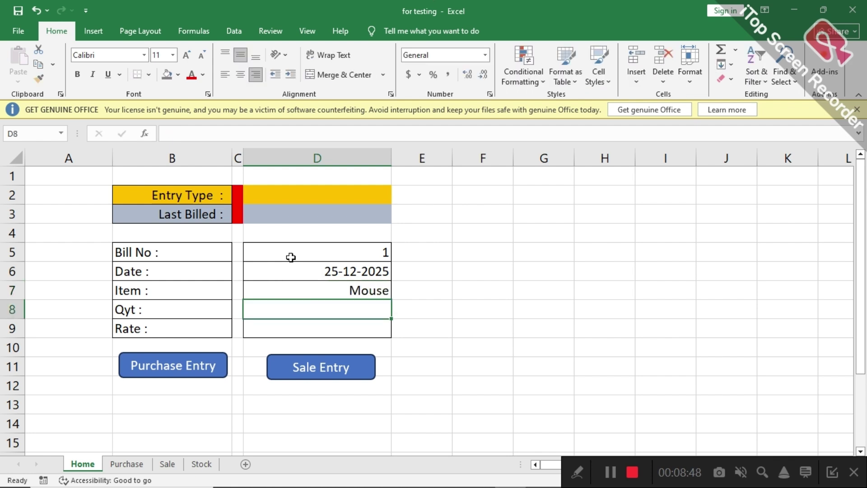
{"action": "type", "text": "1"}
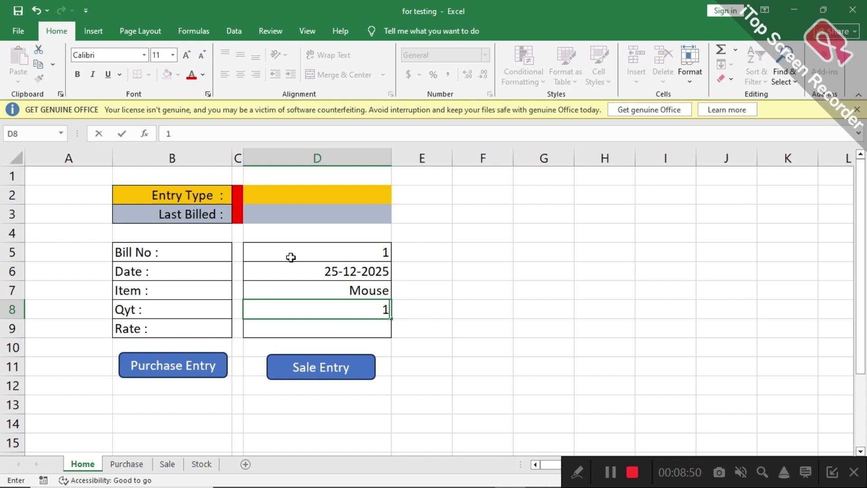
{"action": "key", "text": "BackSpace"}
{"action": "type", "text": "9"}
{"action": "key", "text": "Return"}
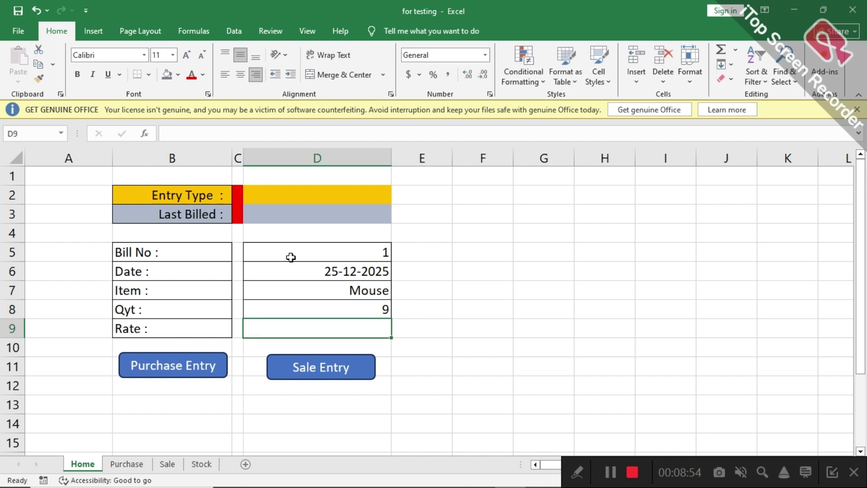
{"action": "type", "text": "500"}
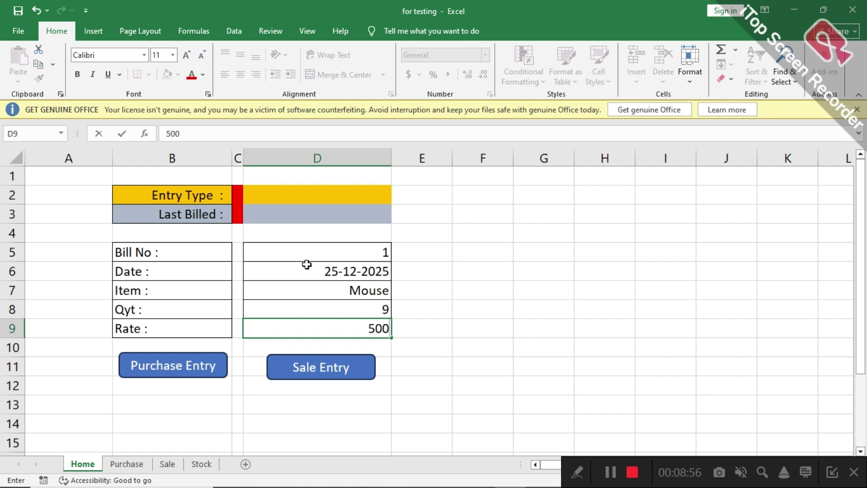
Step: Record the filled-in form as a sale with the Sale Entry macro, check the record on the Sale sheet and return to Home
{"action": "left_click", "coordinate": [332, 369]}
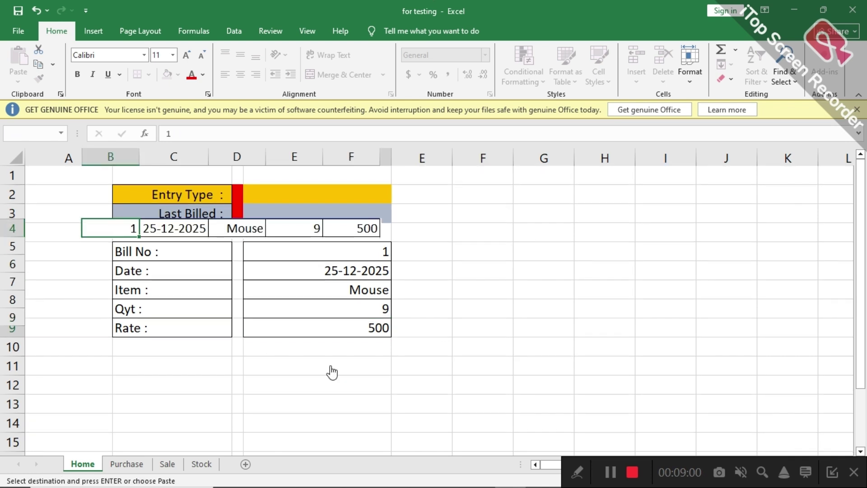
{"action": "left_click", "coordinate": [167, 465]}
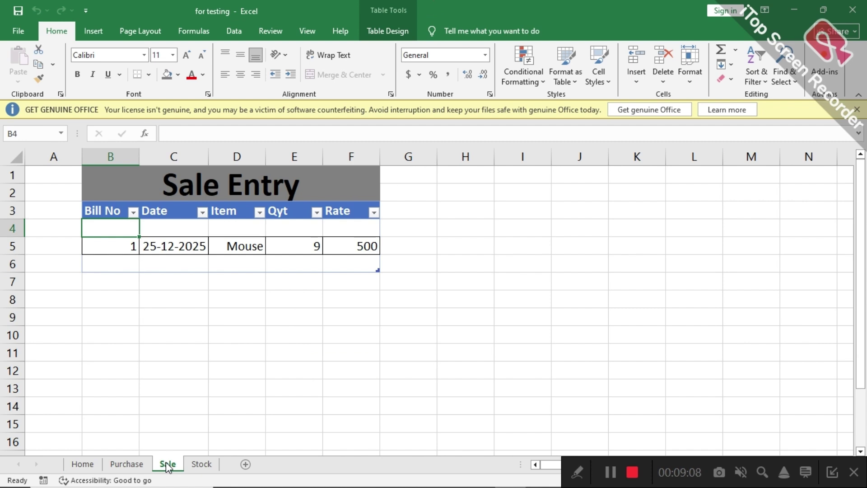
{"action": "left_click", "coordinate": [82, 464]}
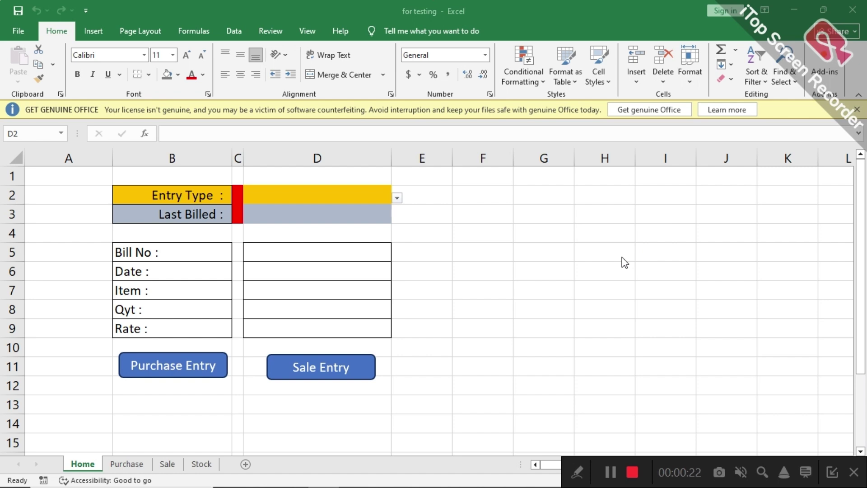
Step: Set up a filter criteria range beside the table on the Stock sheet, with the header Item in G3 and the formula ="<>" in G4
{"action": "left_click", "coordinate": [205, 461]}
{"action": "left_click", "coordinate": [204, 466]}
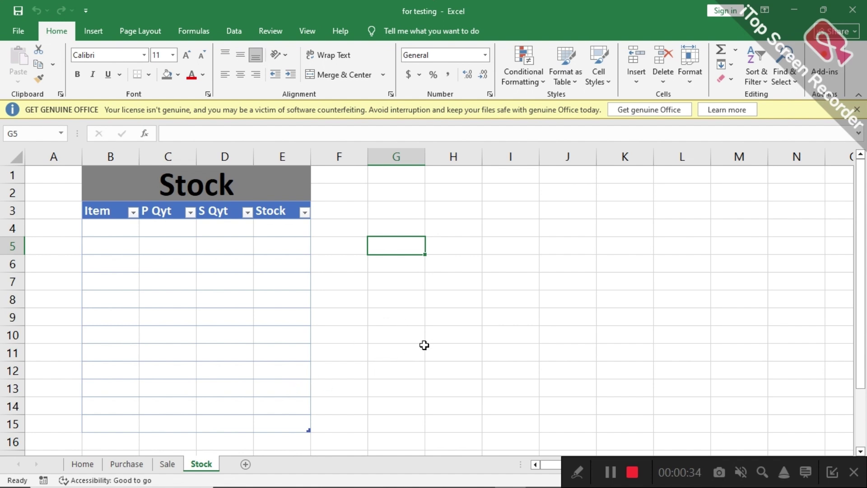
{"action": "left_click", "coordinate": [129, 233]}
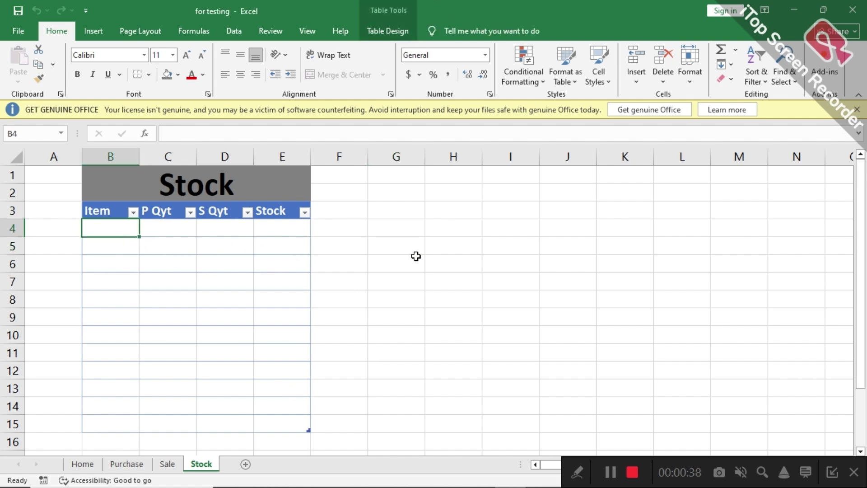
{"action": "left_click", "coordinate": [439, 217]}
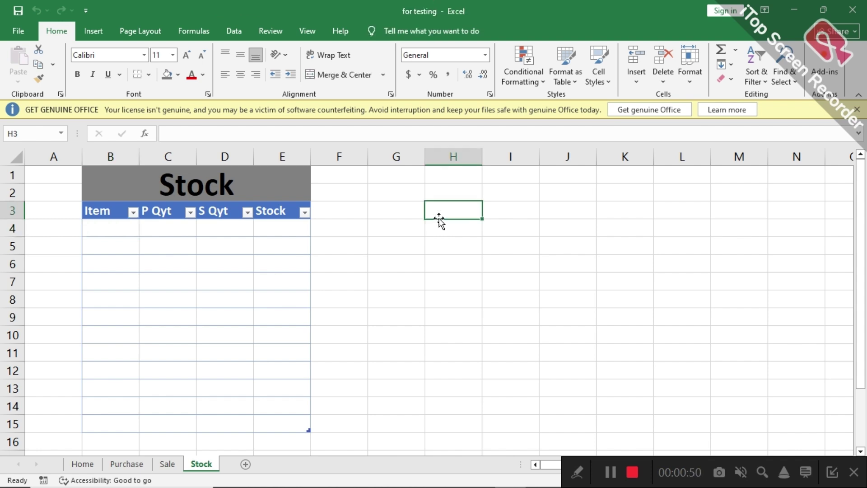
{"action": "left_click", "coordinate": [401, 216]}
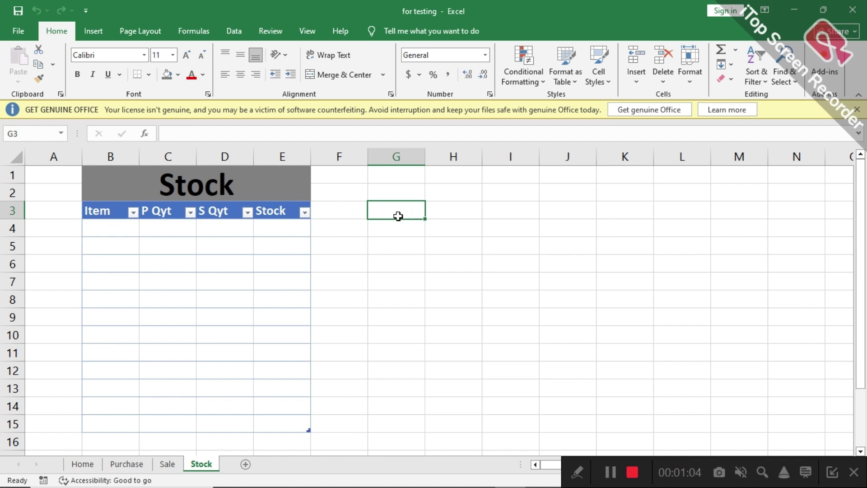
{"action": "type", "text": "Item"}
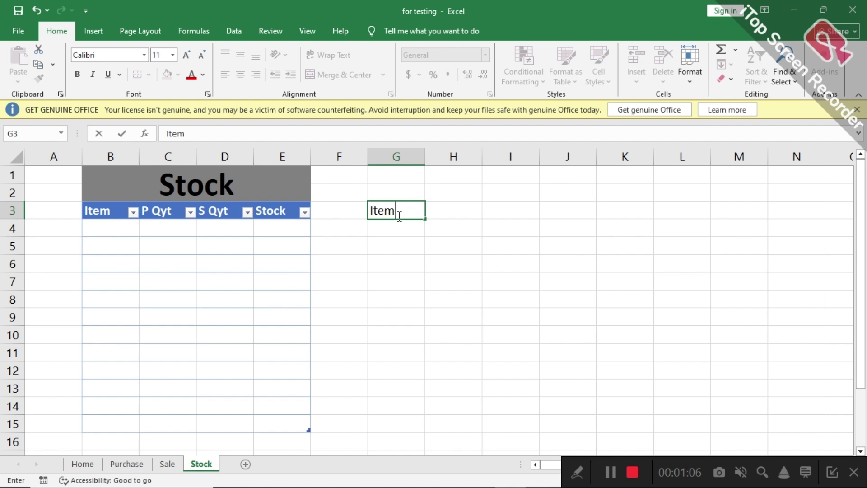
{"action": "key", "text": "Return"}
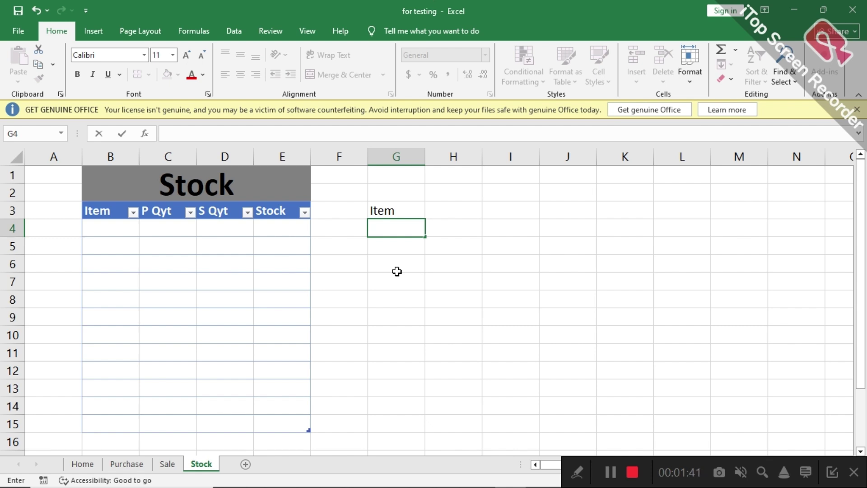
{"action": "type", "text": "=\""}
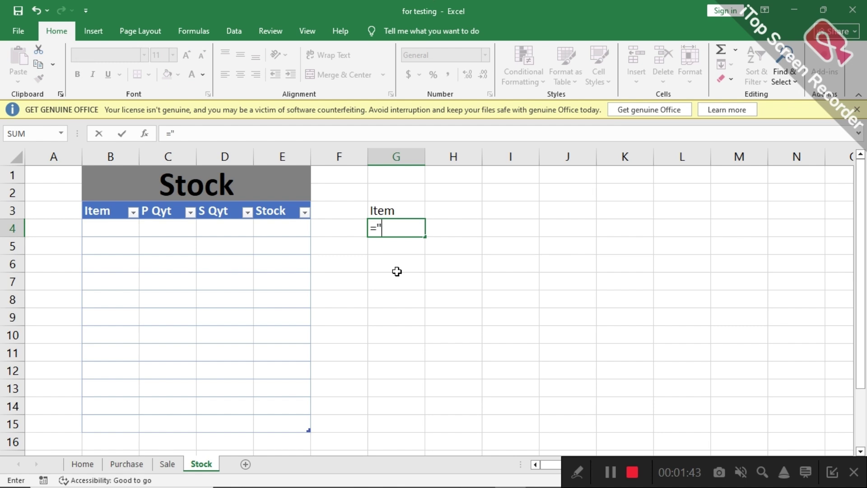
{"action": "type", "text": "<>\""}
{"action": "key", "text": "Return"}
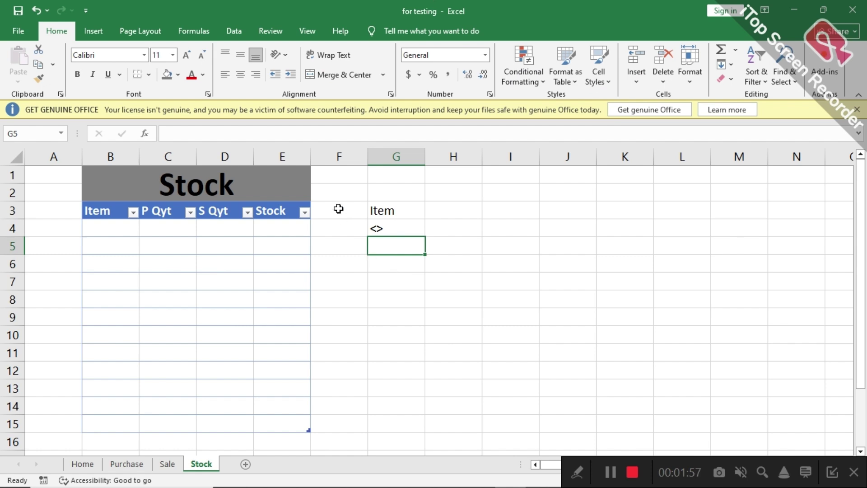
Step: Start recording a new macro named ref, stored in this workbook
{"action": "left_click", "coordinate": [308, 31]}
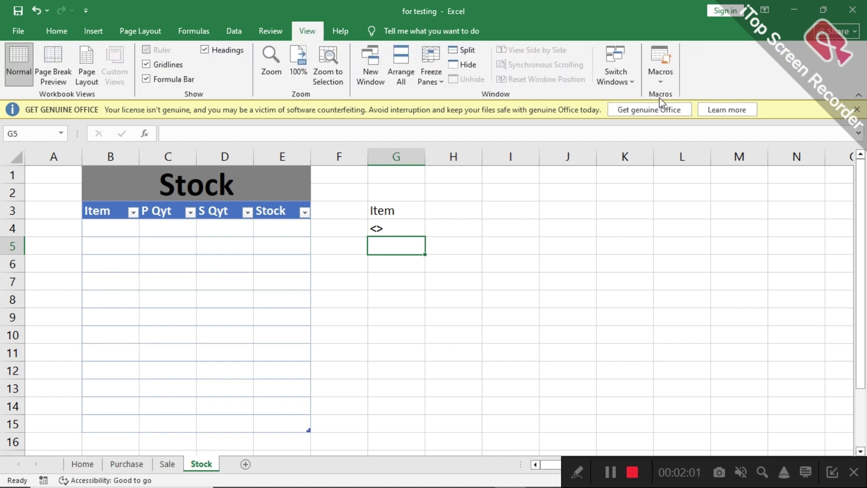
{"action": "left_click", "coordinate": [661, 79]}
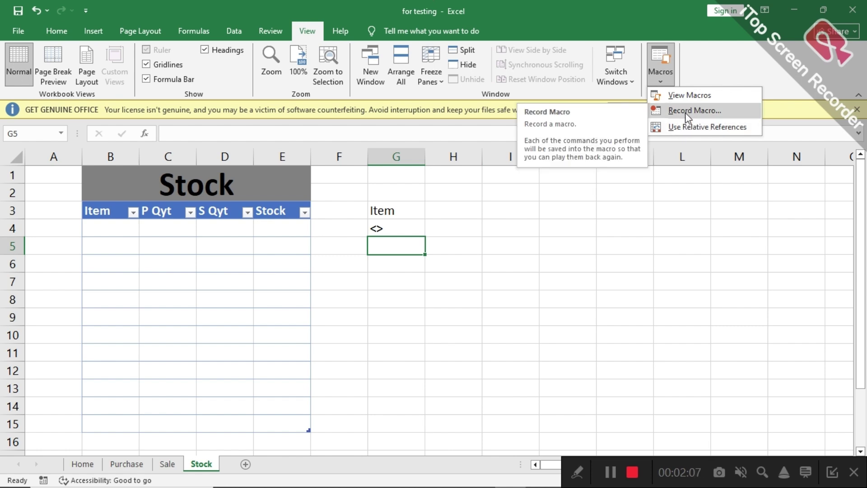
{"action": "left_click", "coordinate": [685, 112]}
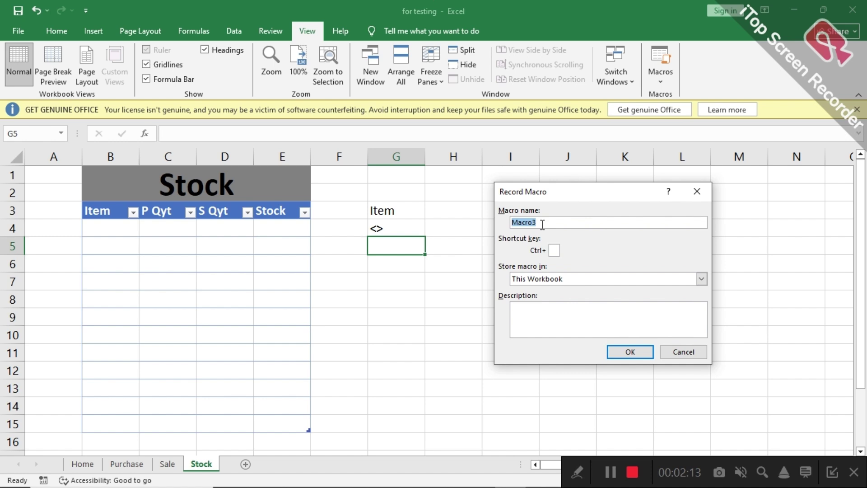
{"action": "key", "text": "BackSpace"}
{"action": "type", "text": "ref"}
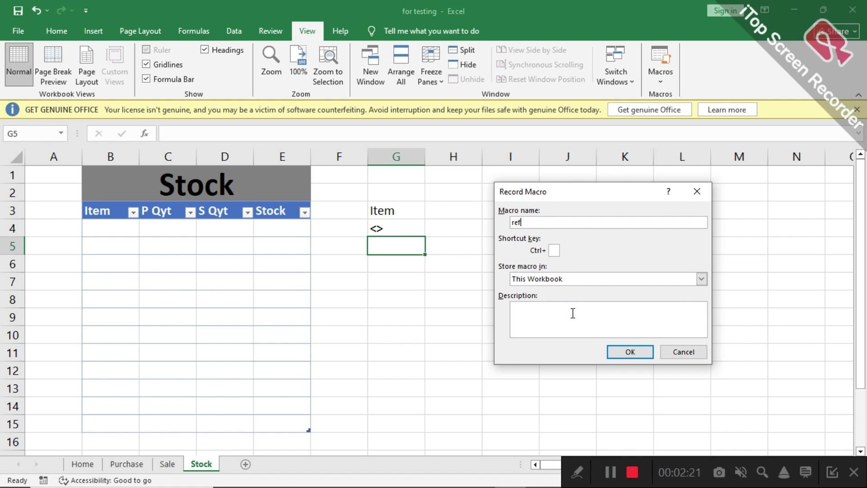
{"action": "left_click", "coordinate": [615, 349]}
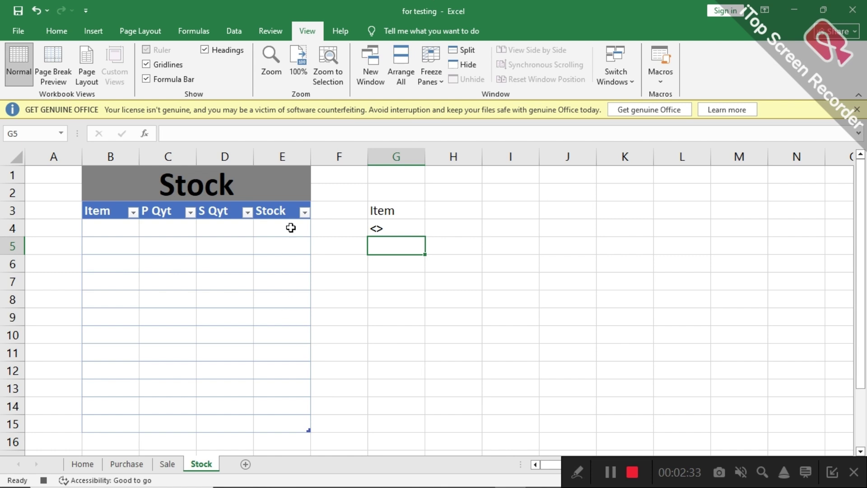
Step: Set up an Advanced Filter that copies to another location, using the Purchase sheet's Item column, D3:D7 including its header, as list range
{"action": "left_click", "coordinate": [241, 31]}
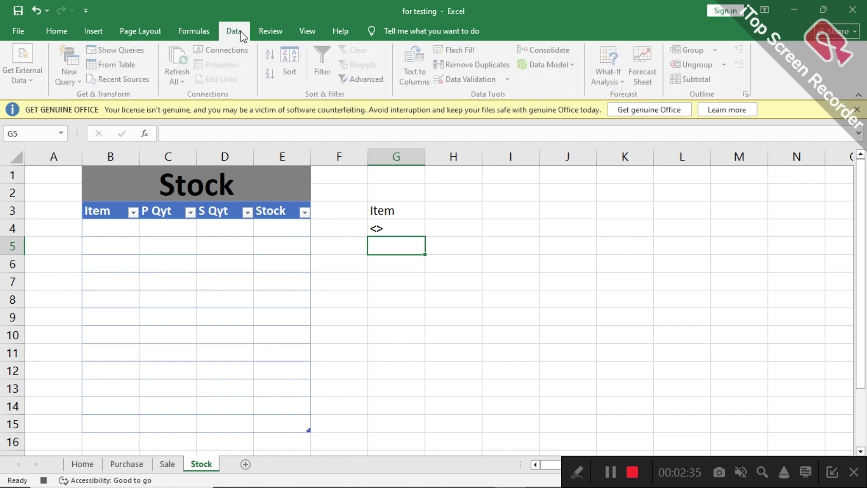
{"action": "left_click", "coordinate": [397, 279]}
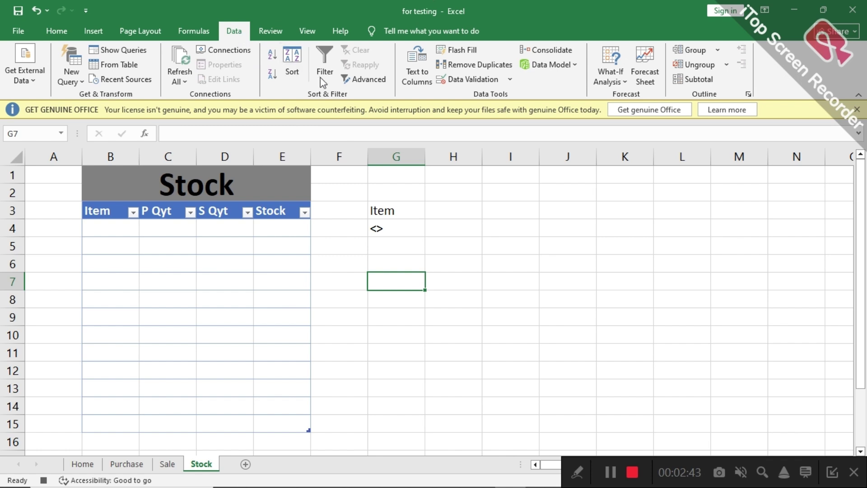
{"action": "left_click", "coordinate": [351, 86]}
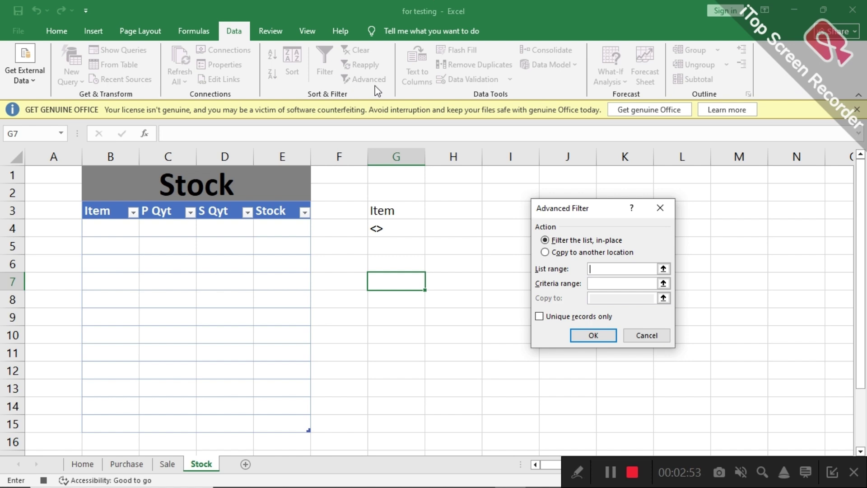
{"action": "left_click", "coordinate": [546, 253]}
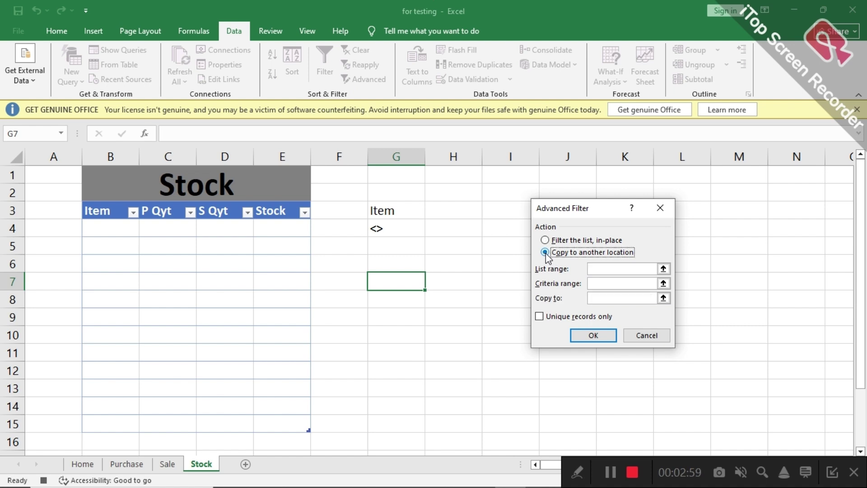
{"action": "left_click", "coordinate": [597, 271]}
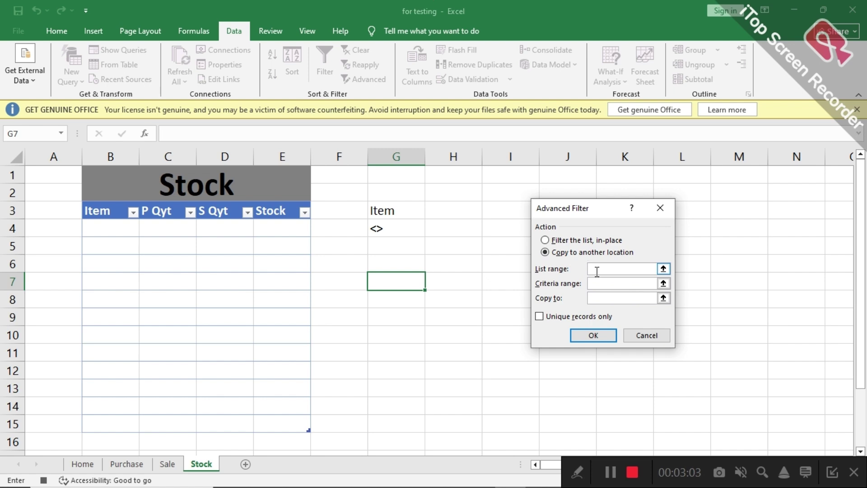
{"action": "left_click", "coordinate": [132, 461]}
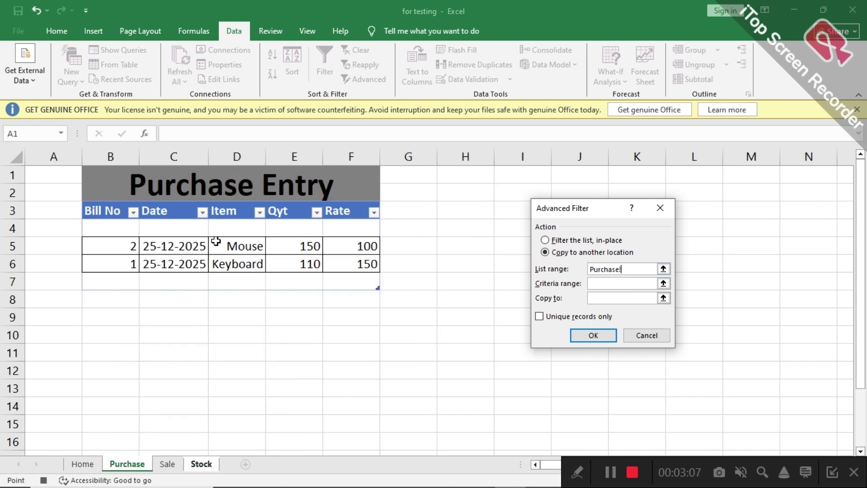
{"action": "left_click", "coordinate": [235, 212]}
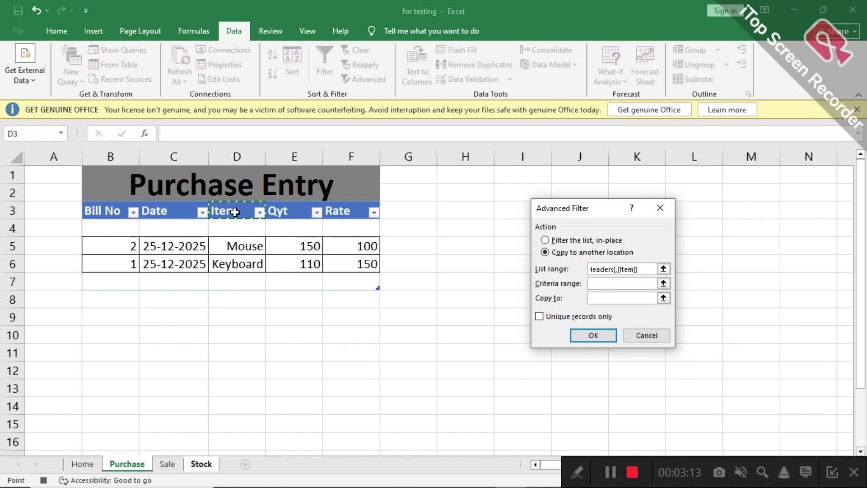
{"action": "key", "text": "shift+Down"}
{"action": "key", "text": "shift+Down"}
{"action": "key", "text": "shift+Down"}
{"action": "key", "text": "shift+Down"}
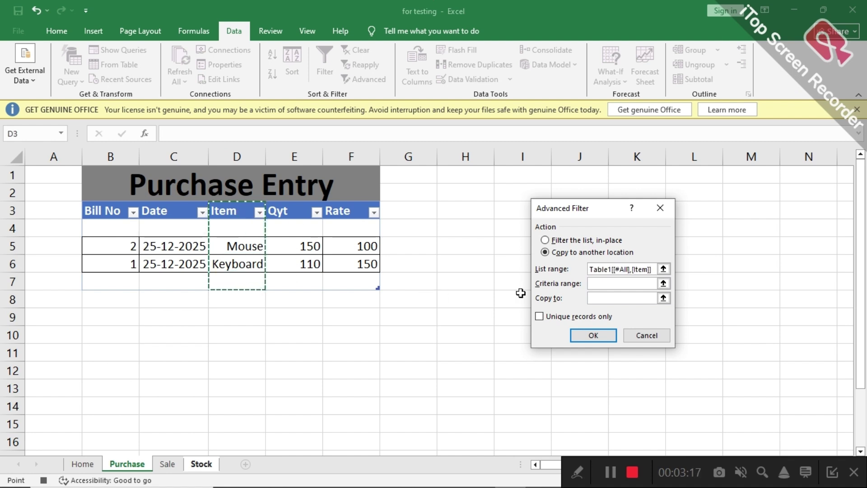
Step: Set the filter's criteria range to G3:G4 on the Stock sheet
{"action": "left_click", "coordinate": [594, 284]}
{"action": "key", "text": "ctrl+Page_Down"}
{"action": "key", "text": "ctrl+Page_Down"}
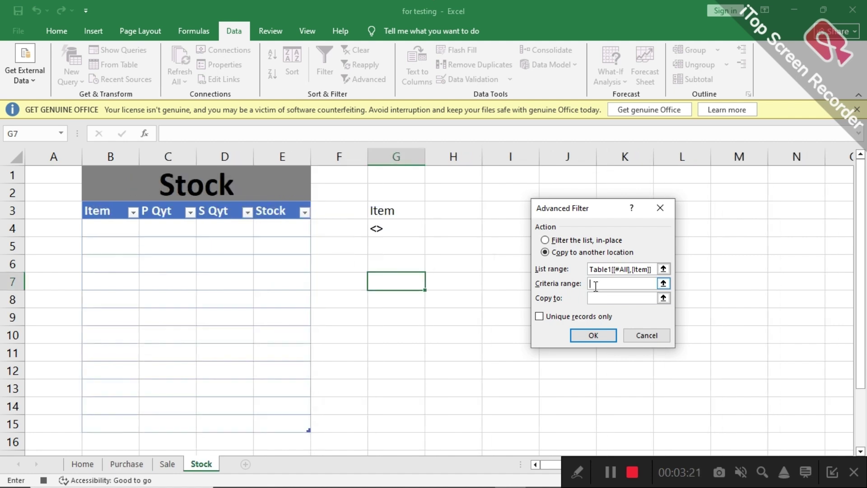
{"action": "left_click", "coordinate": [390, 214]}
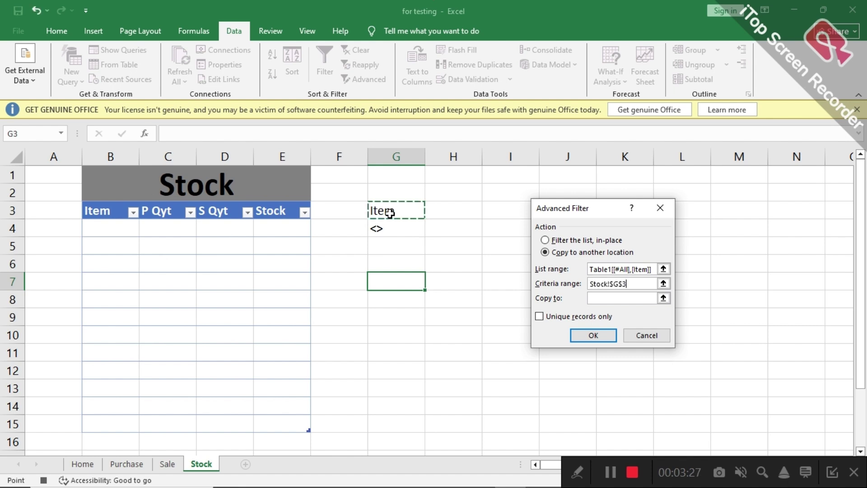
{"action": "key", "text": "shift+Down"}
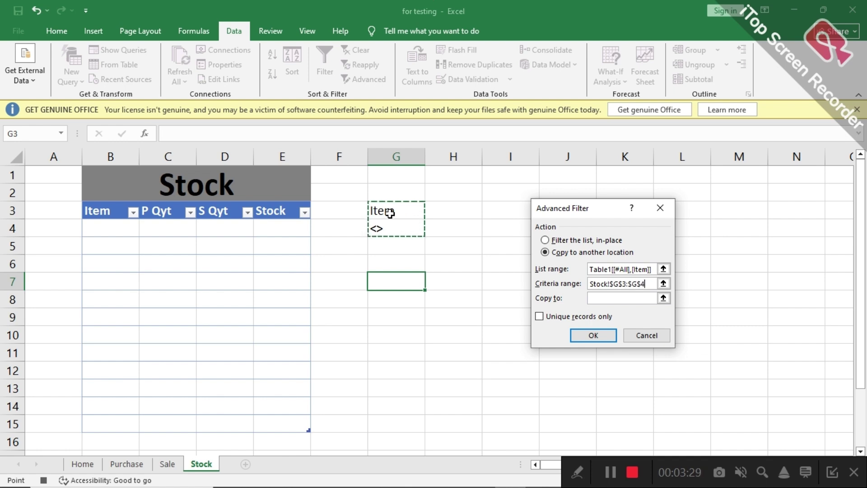
Step: Set the filter's output to the Stock table's Item header in B3, restrict it to unique records only, and run it
{"action": "left_click", "coordinate": [592, 299]}
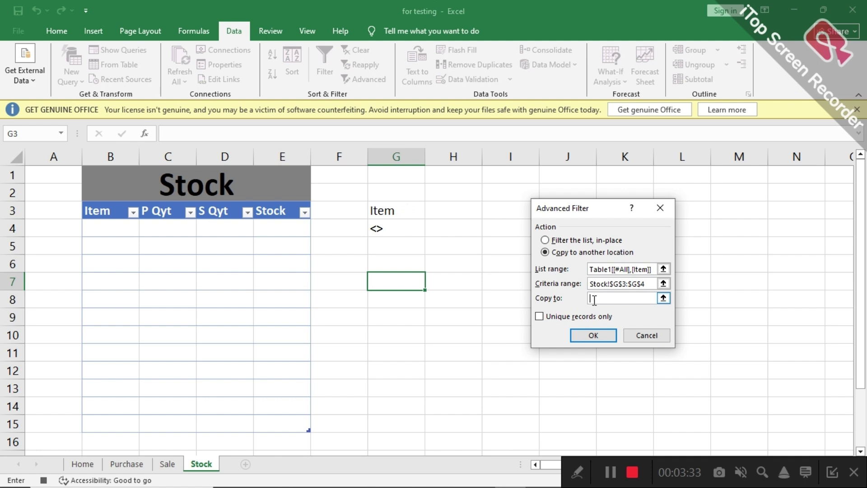
{"action": "left_click", "coordinate": [594, 300]}
{"action": "left_click", "coordinate": [102, 214]}
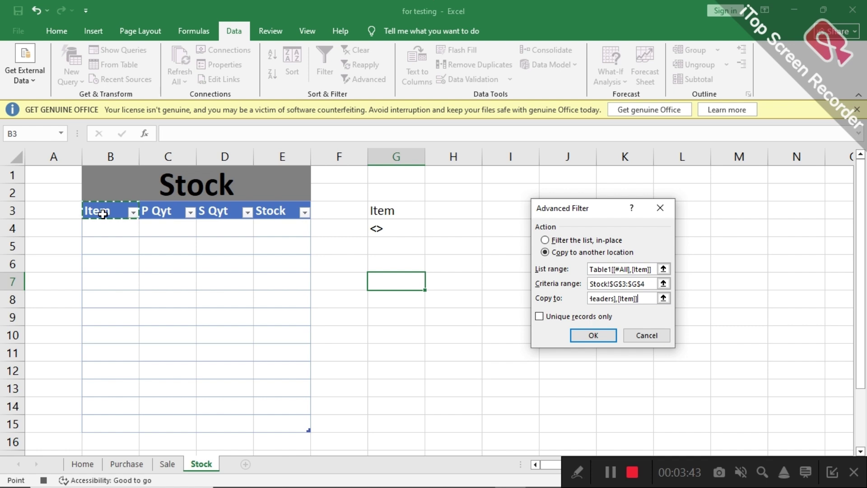
{"action": "left_click", "coordinate": [539, 317]}
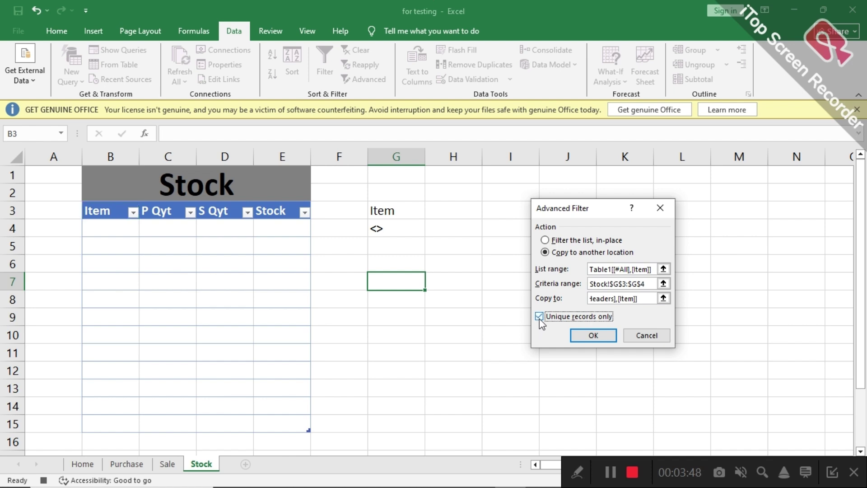
{"action": "left_click", "coordinate": [592, 335]}
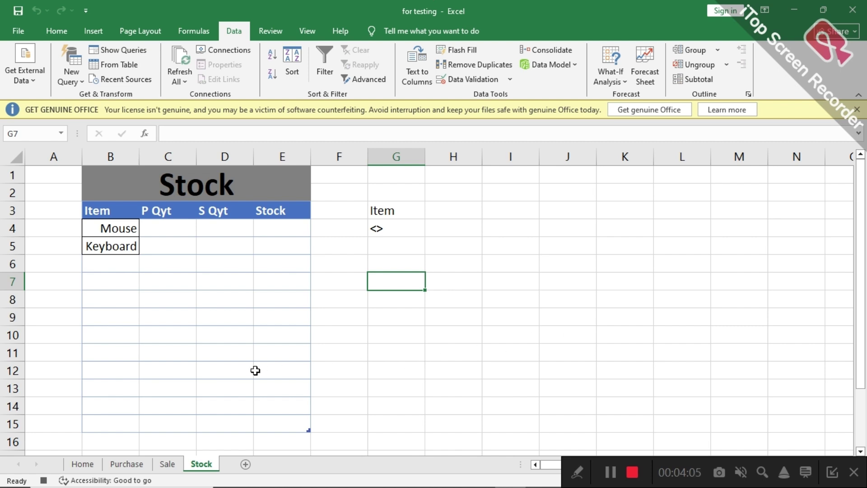
Step: Stop the macro recording and hide criteria column G on the Stock sheet
{"action": "left_click", "coordinate": [44, 480]}
{"action": "left_click", "coordinate": [477, 199]}
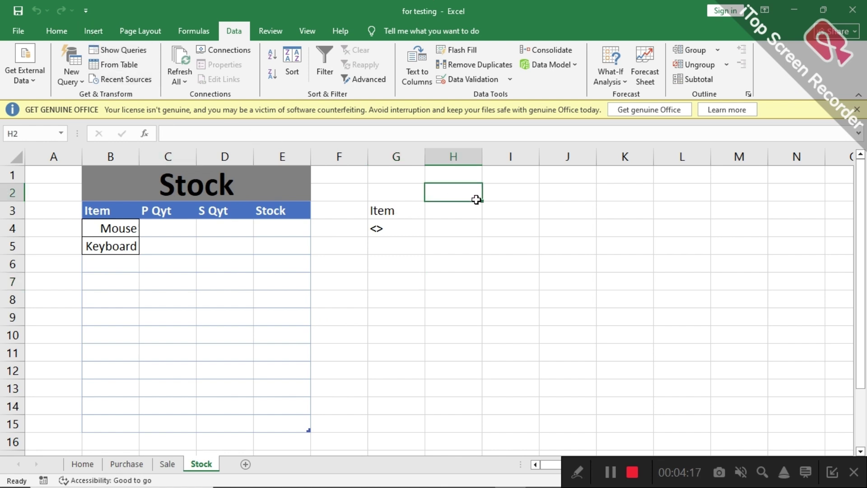
{"action": "left_click", "coordinate": [396, 158]}
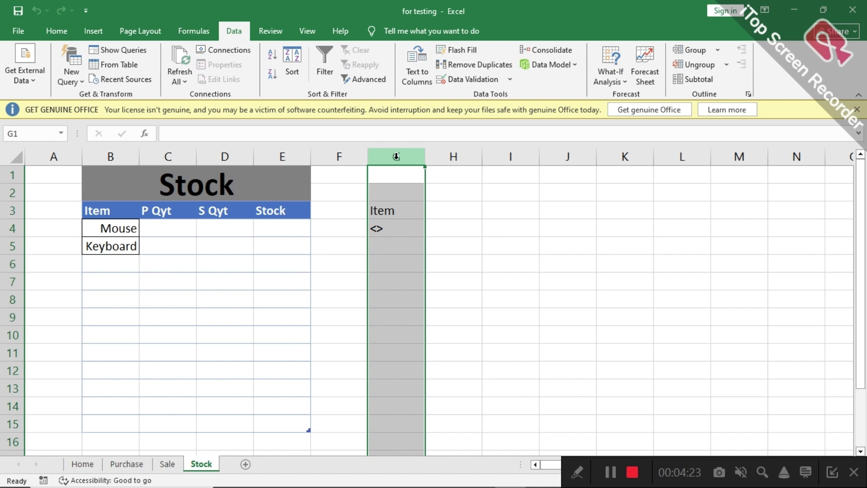
{"action": "right_click", "coordinate": [396, 156]}
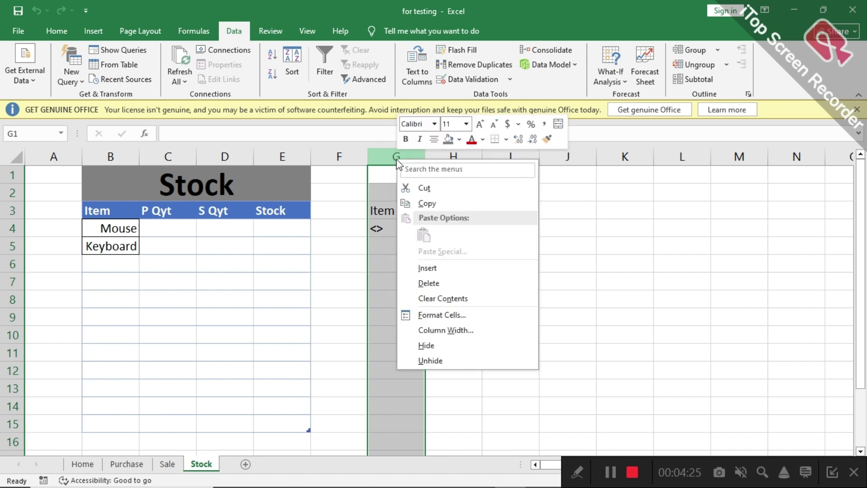
{"action": "left_click", "coordinate": [428, 349]}
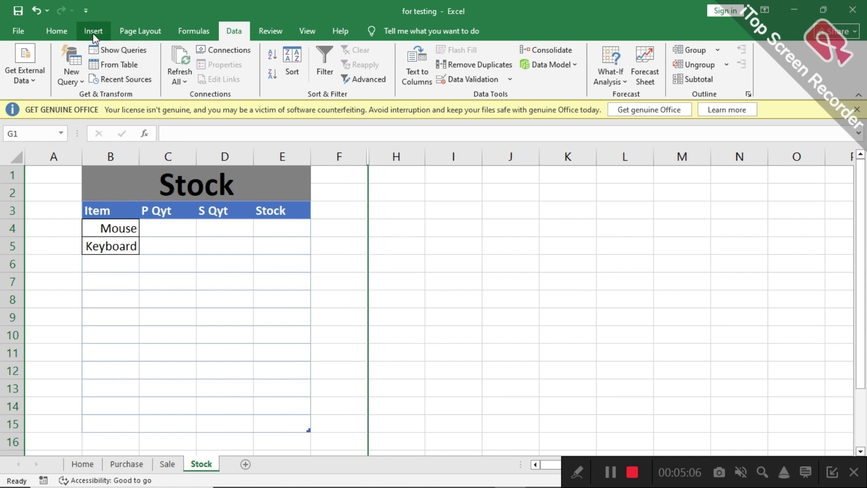
Step: Draw a rounded rectangle about 1.37" wide and 0.29" high across columns H to J in rows 2–3, labelled "Stock Entry"
{"action": "left_click", "coordinate": [93, 32]}
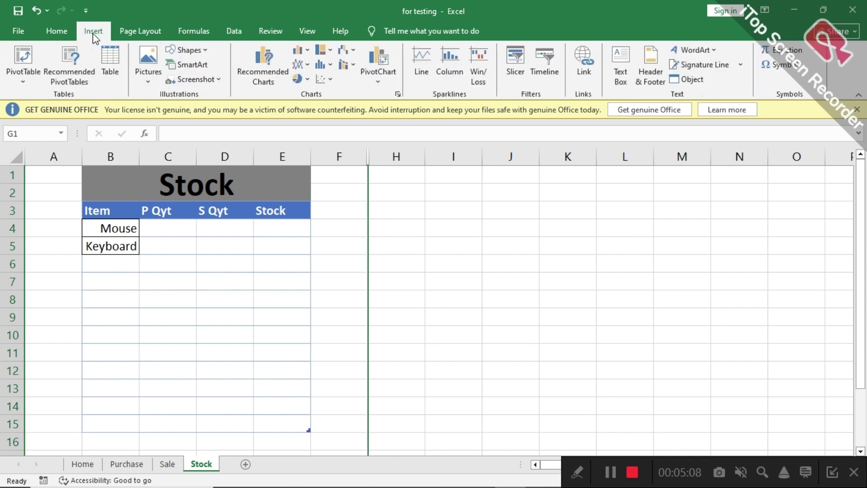
{"action": "left_click", "coordinate": [187, 49]}
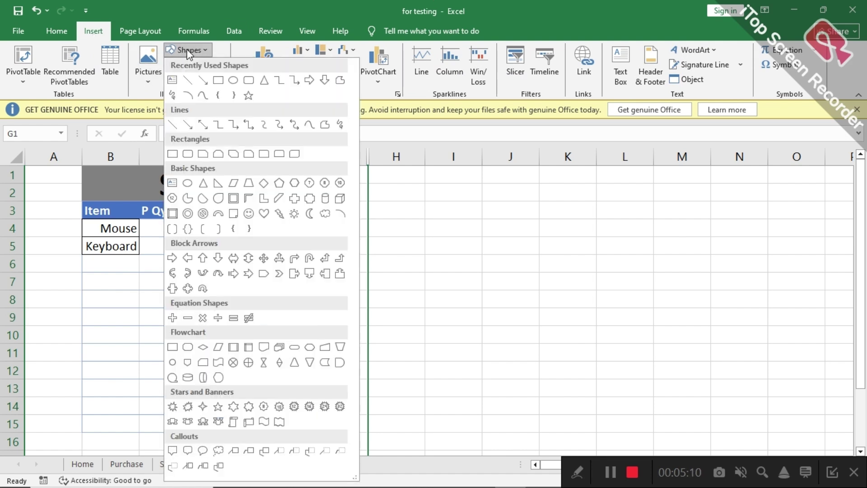
{"action": "left_click", "coordinate": [245, 82]}
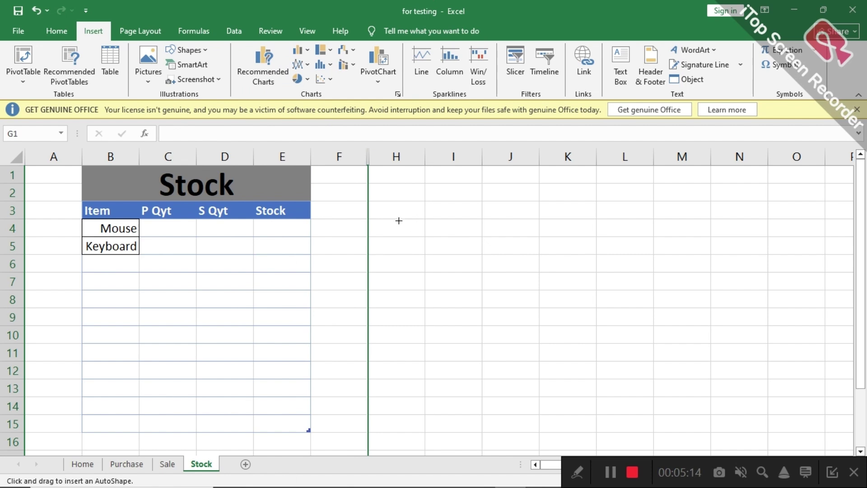
{"action": "left_click_drag", "start_coordinate": [412, 189], "coordinate": [530, 213]}
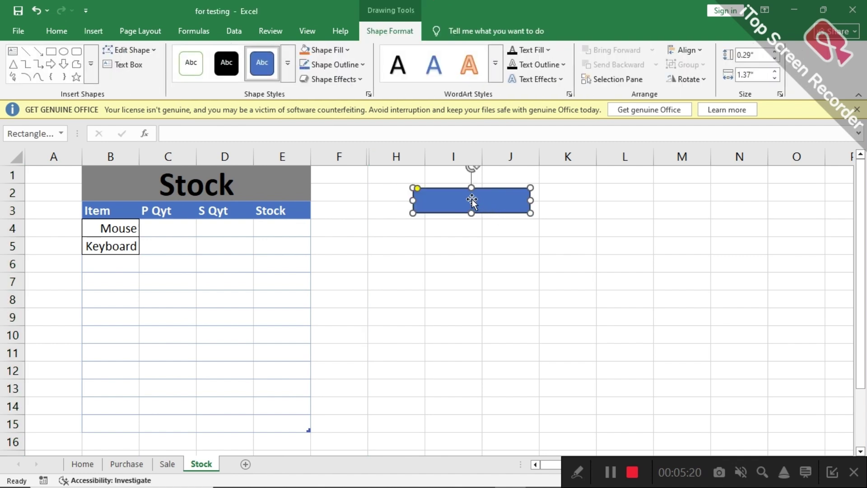
{"action": "type", "text": "Stock Entry"}
Step: Centre the "Stock Entry" label horizontally and vertically within its shape
{"action": "key", "text": "ctrl+a"}
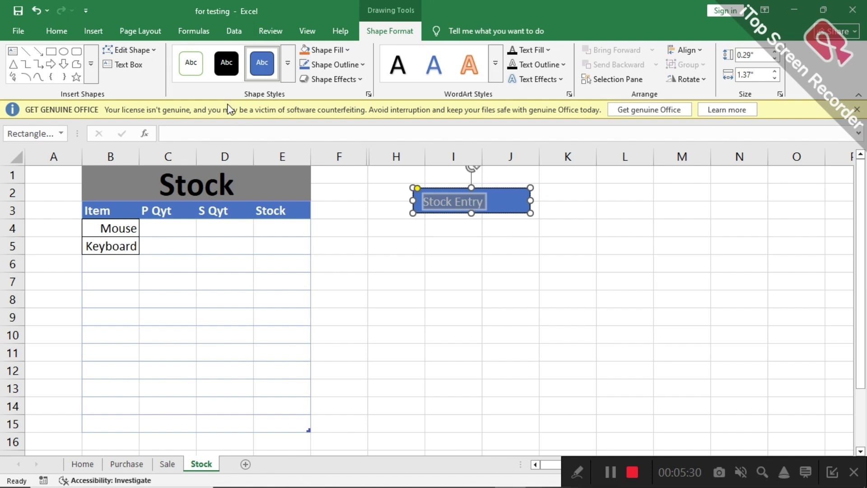
{"action": "left_click", "coordinate": [60, 32]}
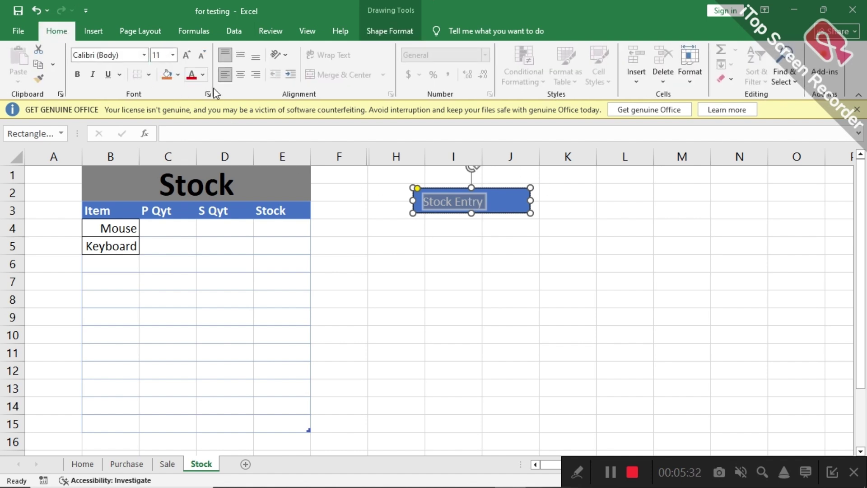
{"action": "left_click", "coordinate": [244, 75]}
{"action": "left_click", "coordinate": [241, 55]}
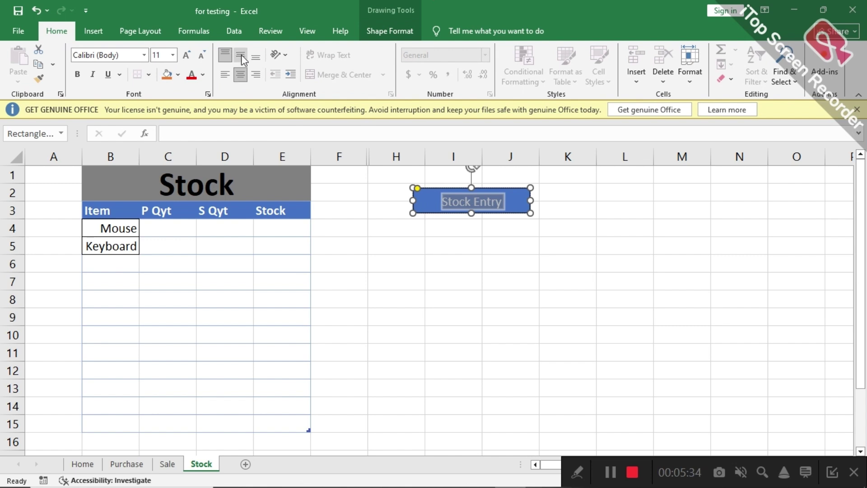
{"action": "left_click", "coordinate": [417, 245]}
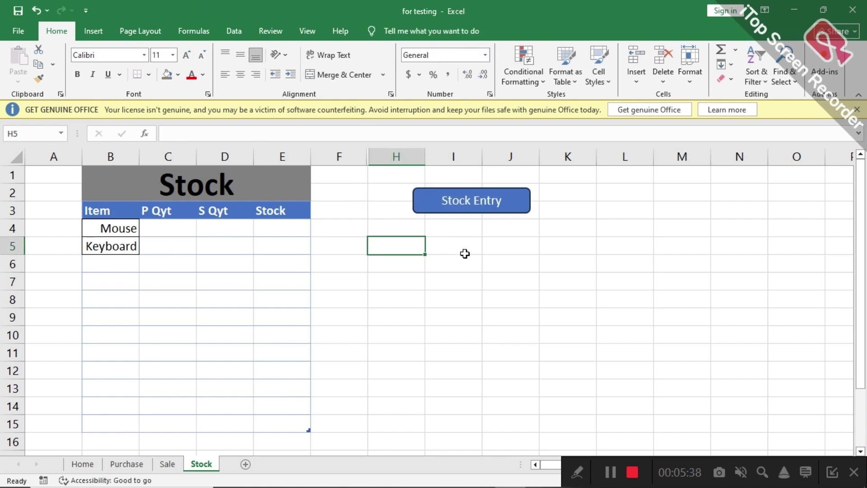
Step: Assign the macro "ref" to the Stock Entry shape
{"action": "left_click", "coordinate": [468, 212]}
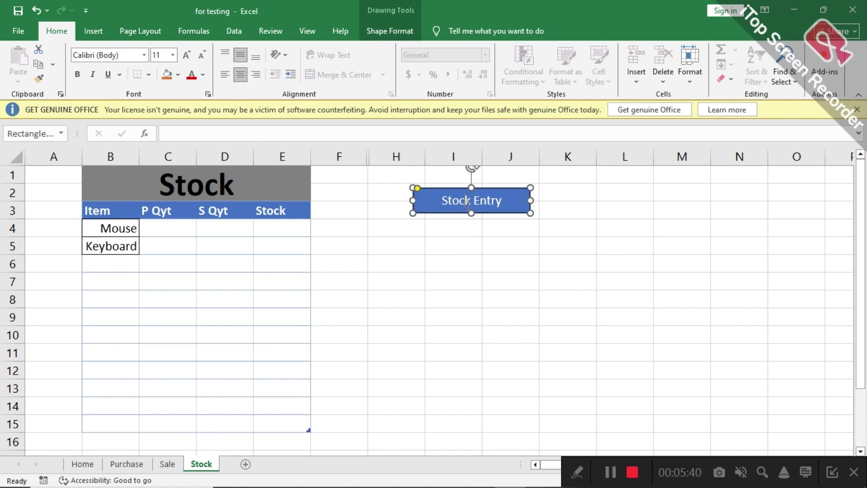
{"action": "right_click", "coordinate": [468, 201]}
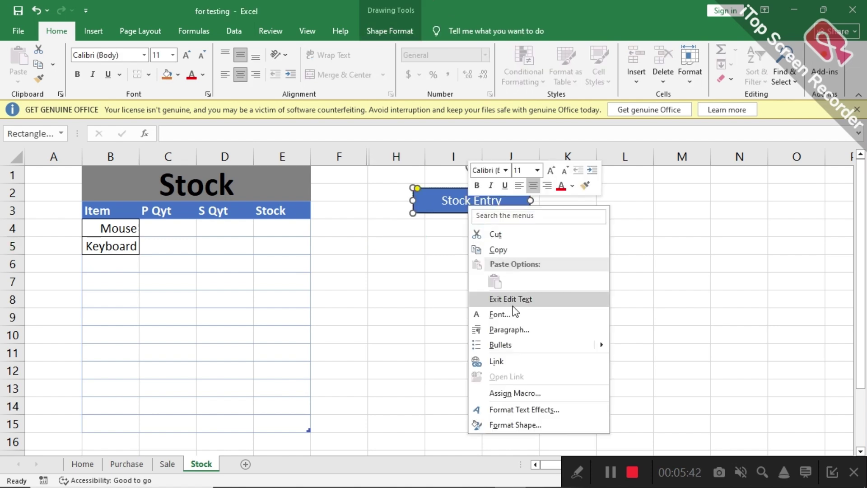
{"action": "left_click", "coordinate": [514, 393]}
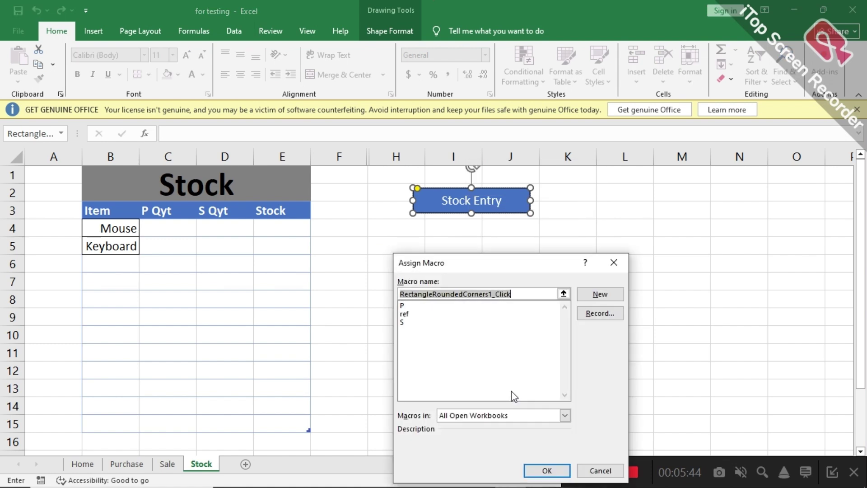
{"action": "left_click", "coordinate": [409, 316]}
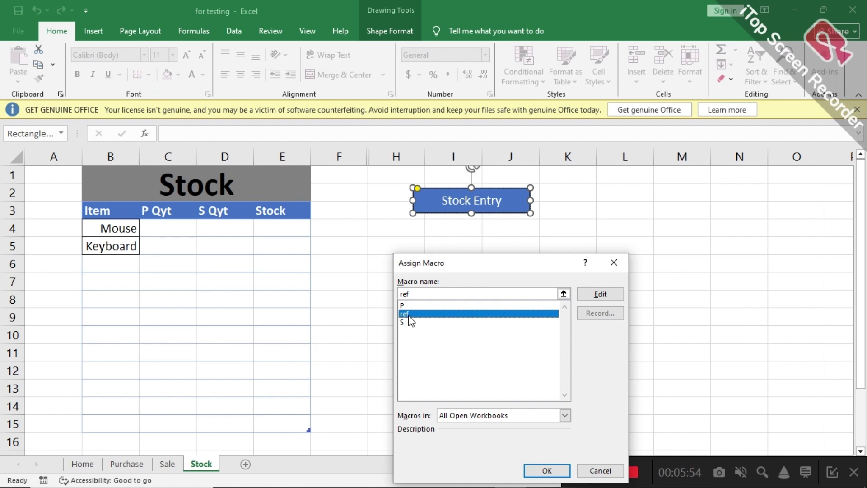
{"action": "left_click", "coordinate": [546, 471]}
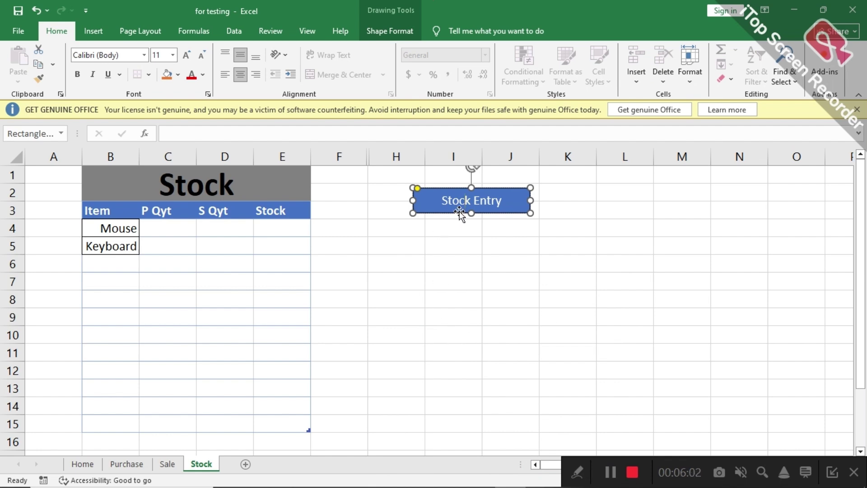
Step: On the Home sheet, enter bill number 3 and the date 25-12-2025 in the entry form
{"action": "left_click", "coordinate": [91, 466]}
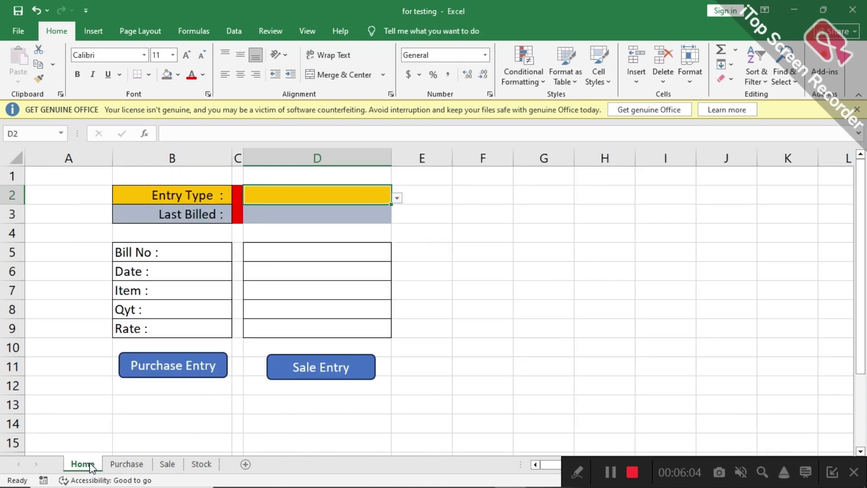
{"action": "left_click", "coordinate": [311, 248]}
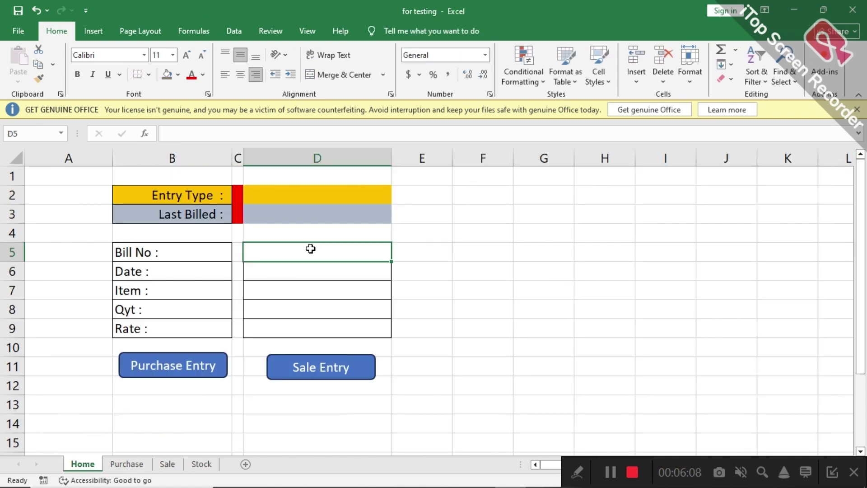
{"action": "type", "text": "3"}
{"action": "key", "text": "Return"}
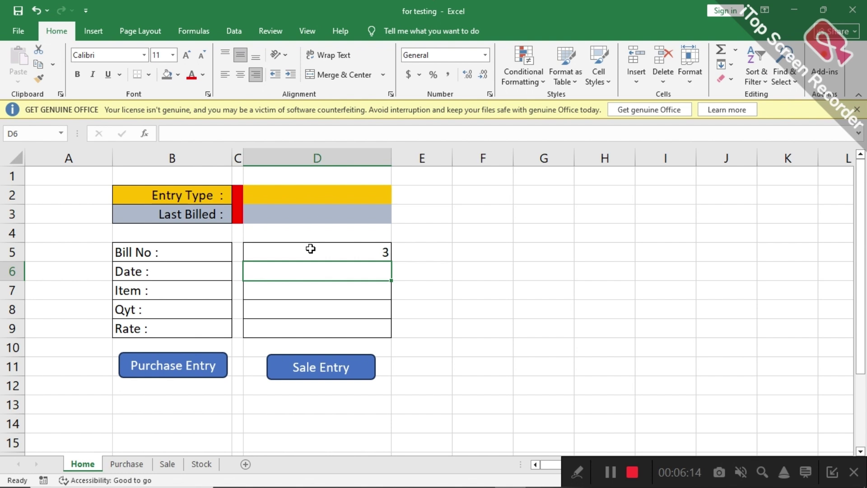
{"action": "type", "text": "2"}
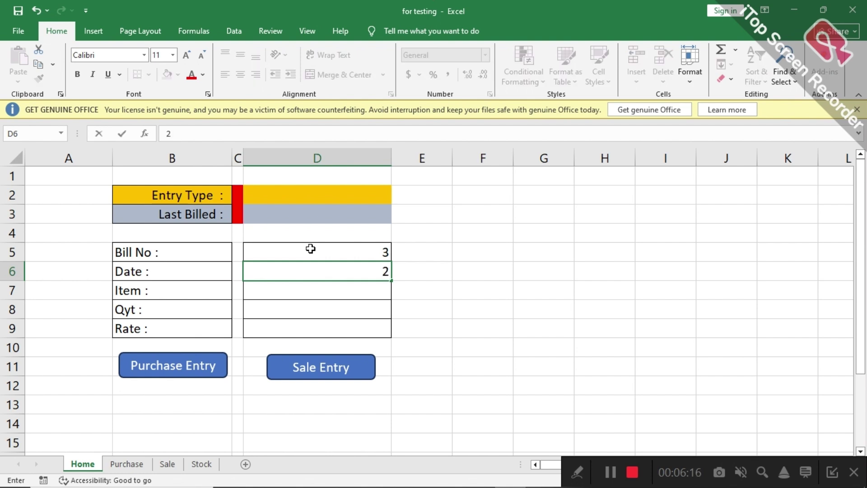
{"action": "type", "text": "5-12-2025"}
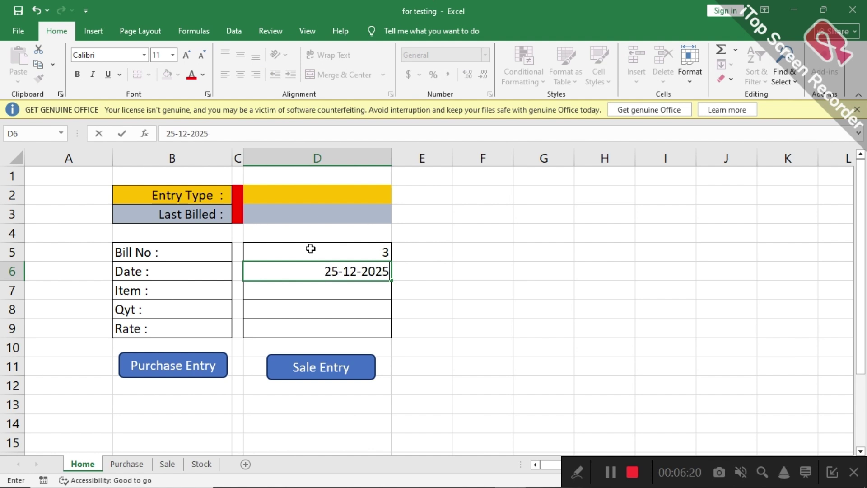
{"action": "key", "text": "Return"}
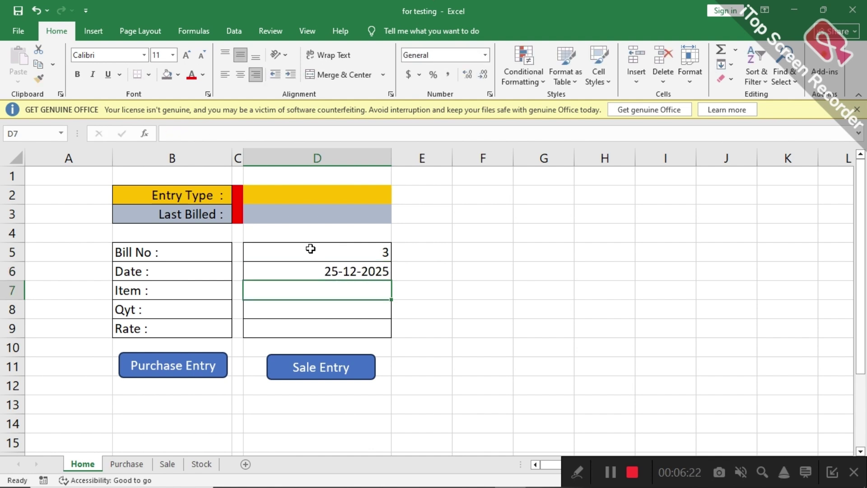
Step: Complete the form with item Mouse, quantity 150 and rate 100, and submit it with Purchase Entry
{"action": "type", "text": "Mouse"}
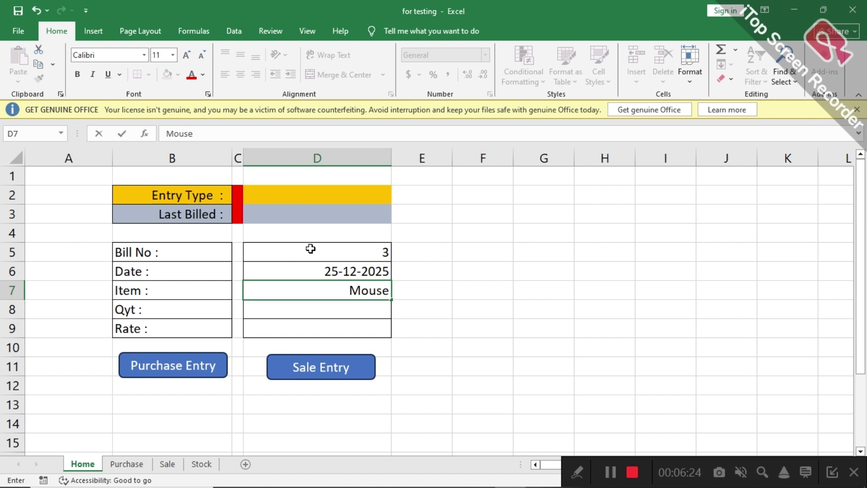
{"action": "left_click", "coordinate": [348, 309]}
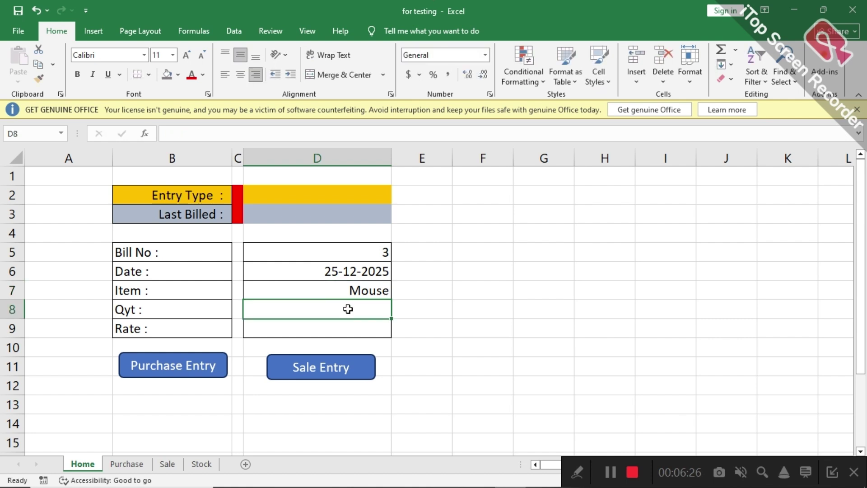
{"action": "type", "text": "150"}
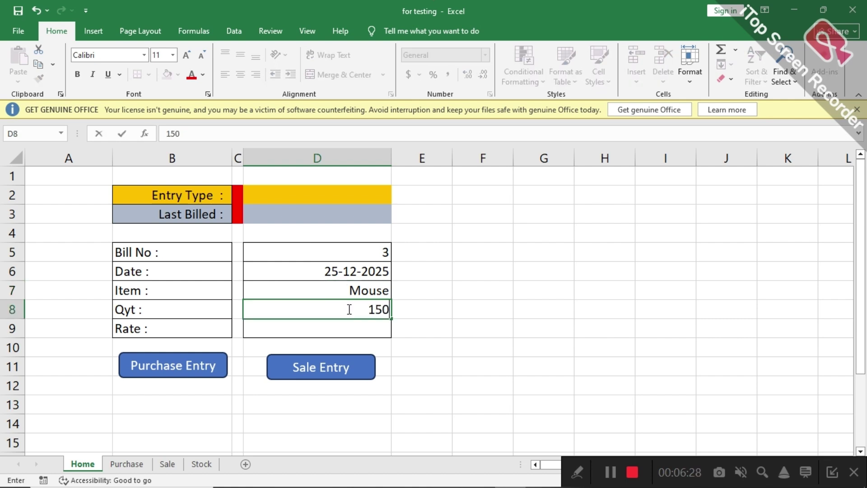
{"action": "key", "text": "Return"}
{"action": "type", "text": "1"}
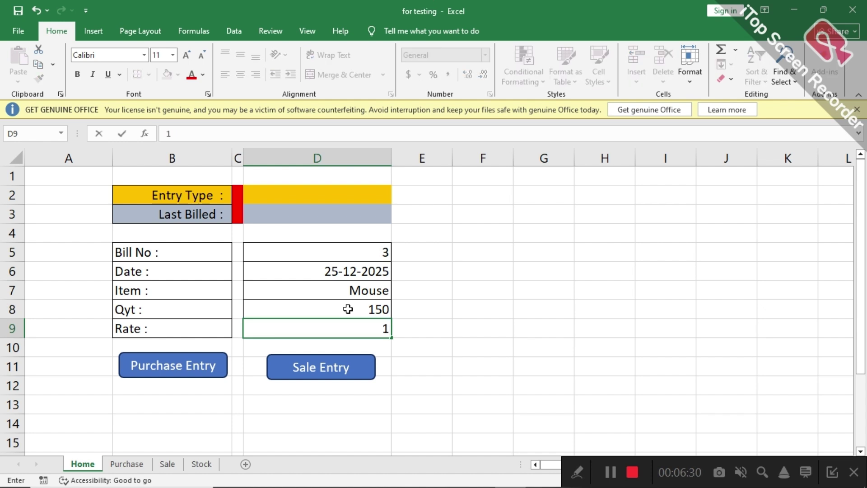
{"action": "type", "text": "00"}
{"action": "left_click", "coordinate": [172, 374]}
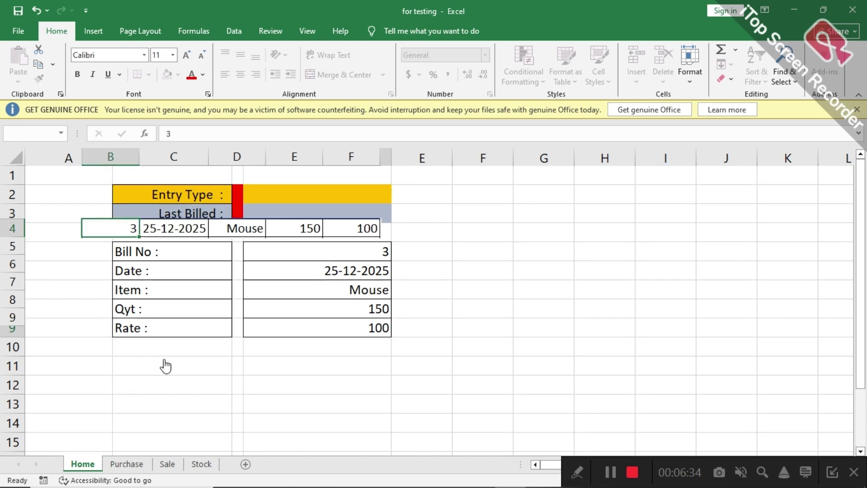
Step: Check the new record on the Purchase sheet and run Stock Entry on the Stock sheet
{"action": "left_click", "coordinate": [127, 464]}
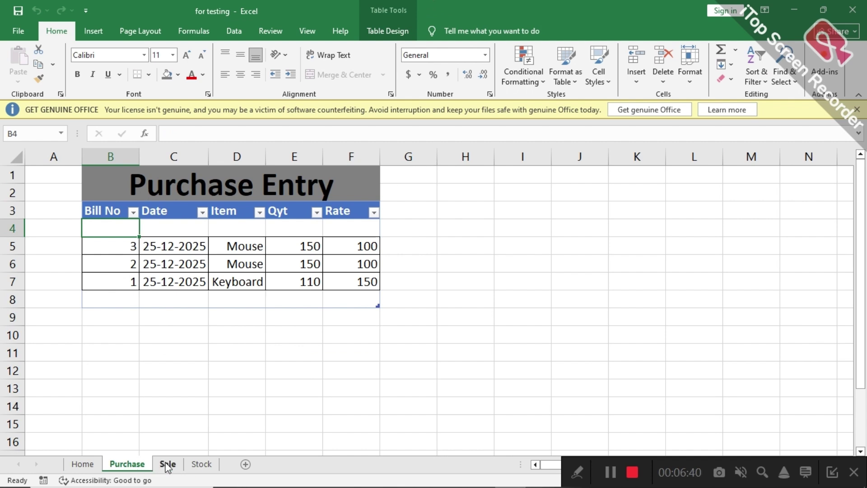
{"action": "left_click", "coordinate": [202, 466]}
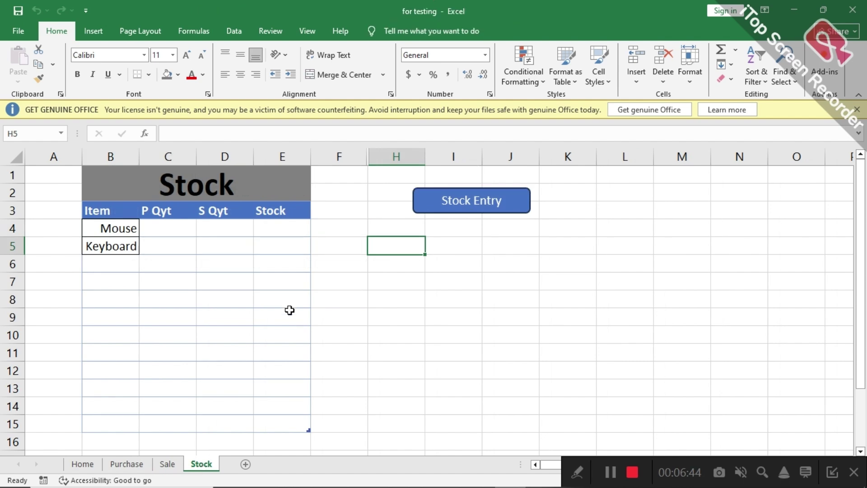
{"action": "left_click", "coordinate": [463, 211]}
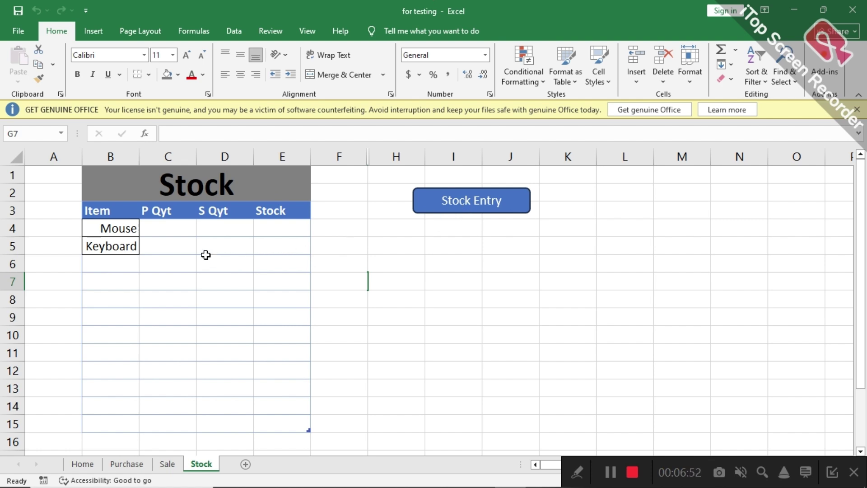
Step: Start a SUMIF formula in Stock cell C4 with the Purchase table's entire Item column, header included, as its range
{"action": "left_click", "coordinate": [176, 235]}
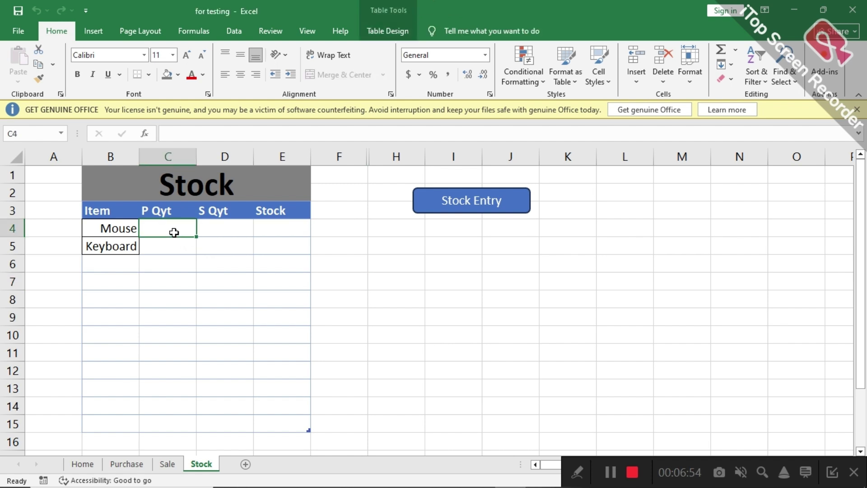
{"action": "left_click", "coordinate": [209, 231]}
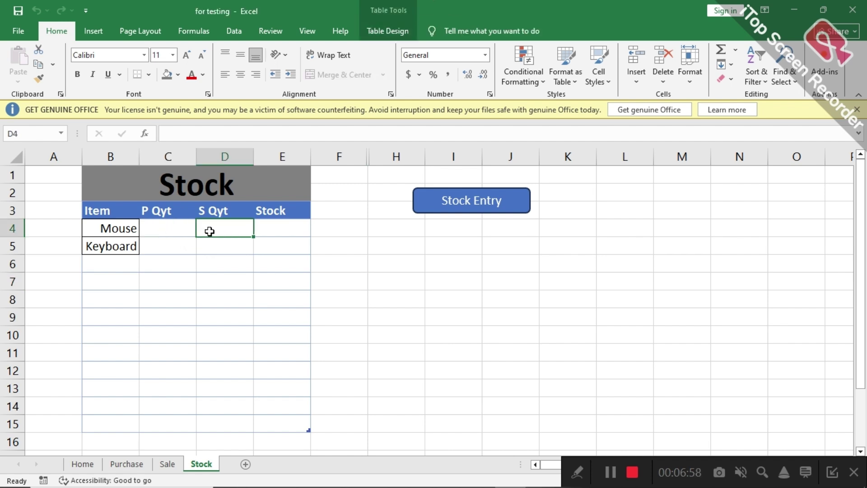
{"action": "left_click", "coordinate": [170, 230]}
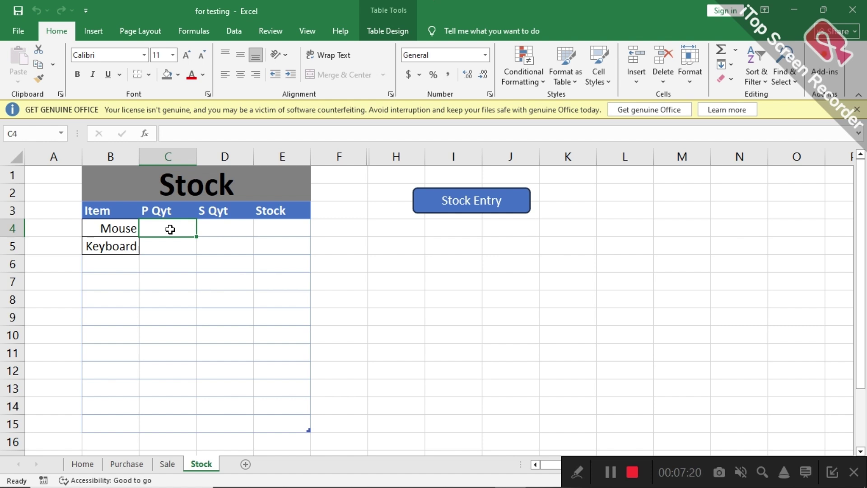
{"action": "type", "text": "="}
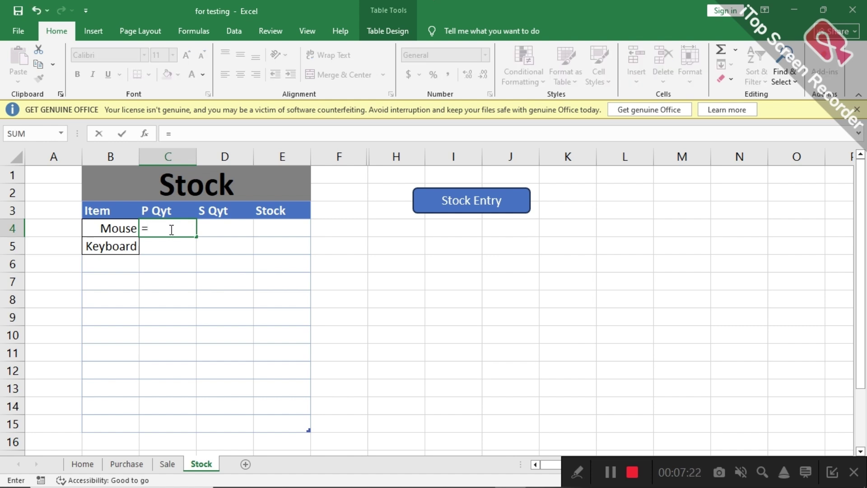
{"action": "type", "text": "su"}
{"action": "type", "text": "mi"}
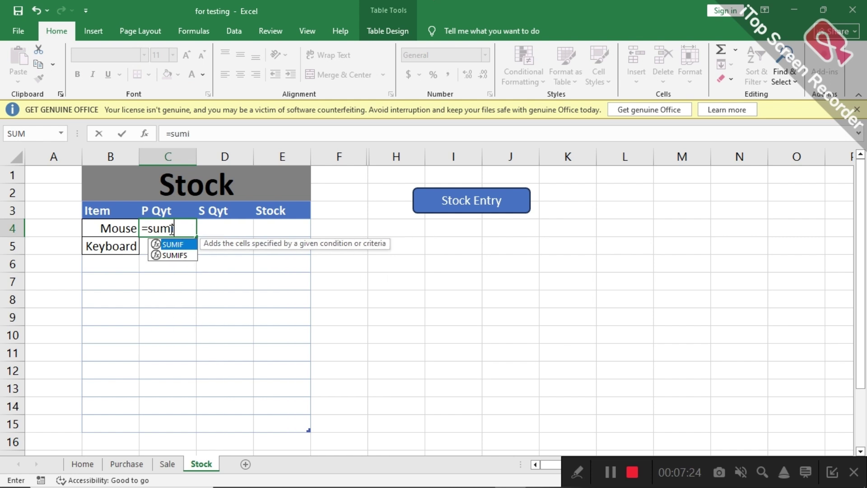
{"action": "type", "text": "f("}
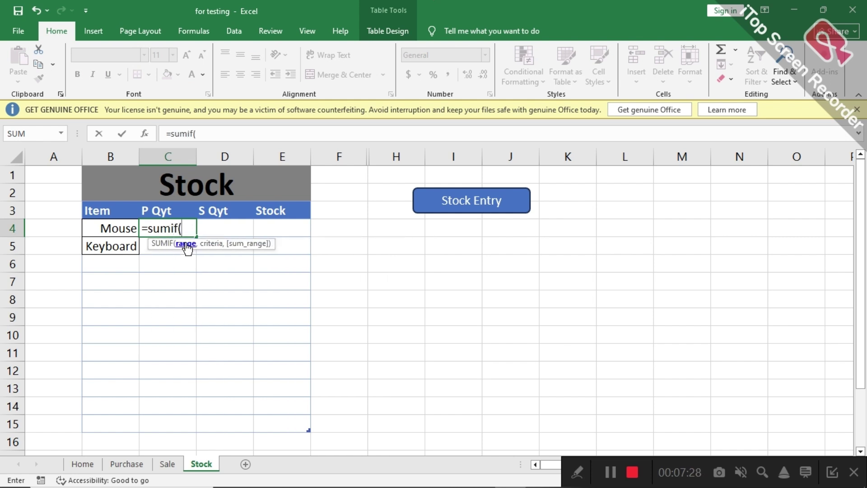
{"action": "left_click", "coordinate": [139, 466]}
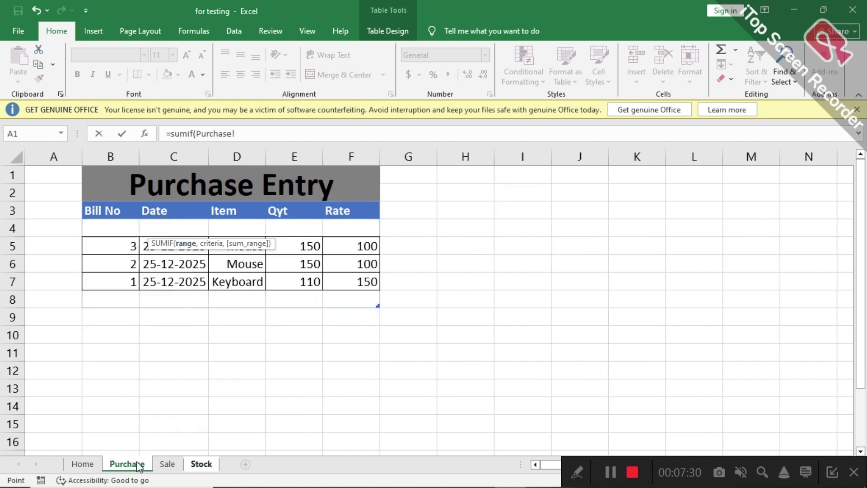
{"action": "left_click", "coordinate": [235, 215]}
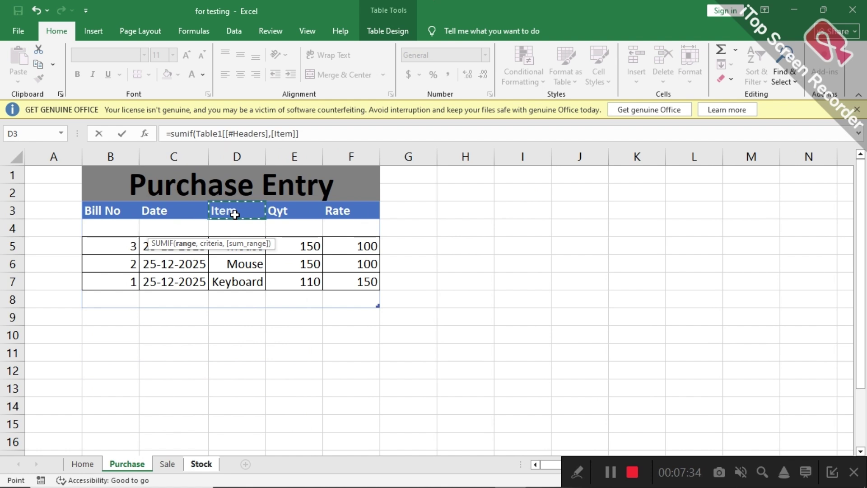
{"action": "key", "text": "shift+Down"}
{"action": "key", "text": "shift+Down"}
{"action": "key", "text": "shift+Down"}
{"action": "key", "text": "shift+Down"}
{"action": "key", "text": "shift+Down"}
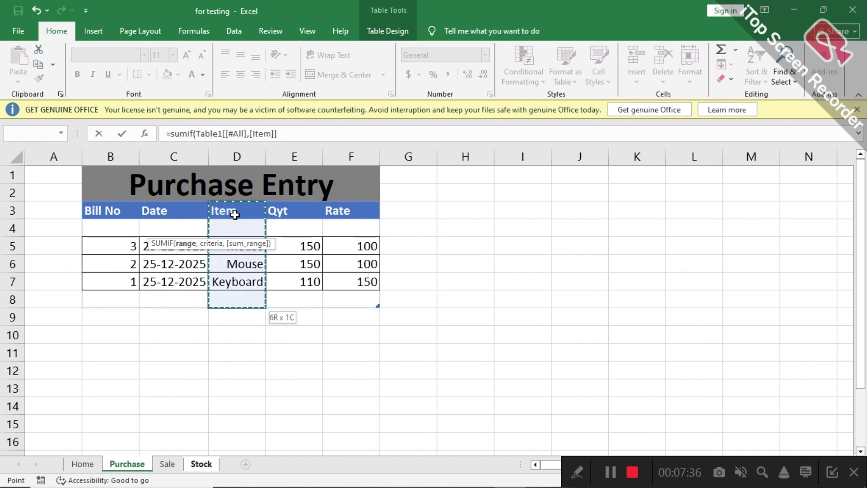
{"action": "type", "text": ","}
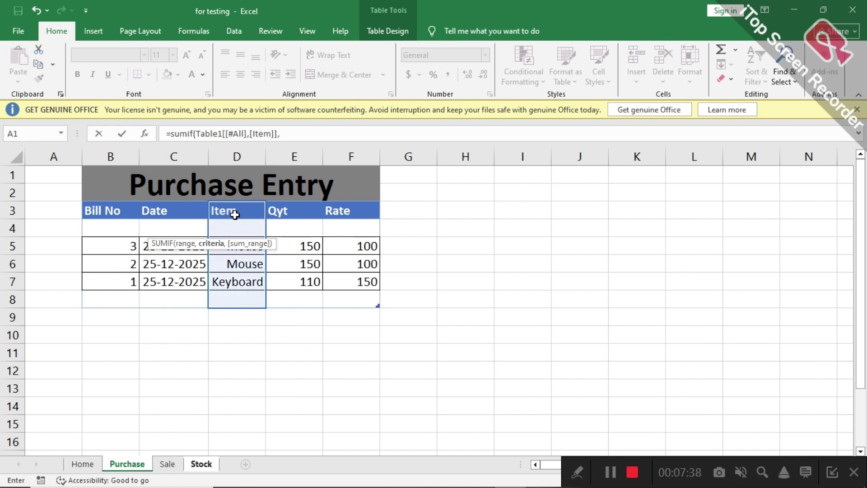
Step: Set the SUMIF criteria to the item in the same row of the Stock table, cell B4
{"action": "left_click", "coordinate": [202, 465]}
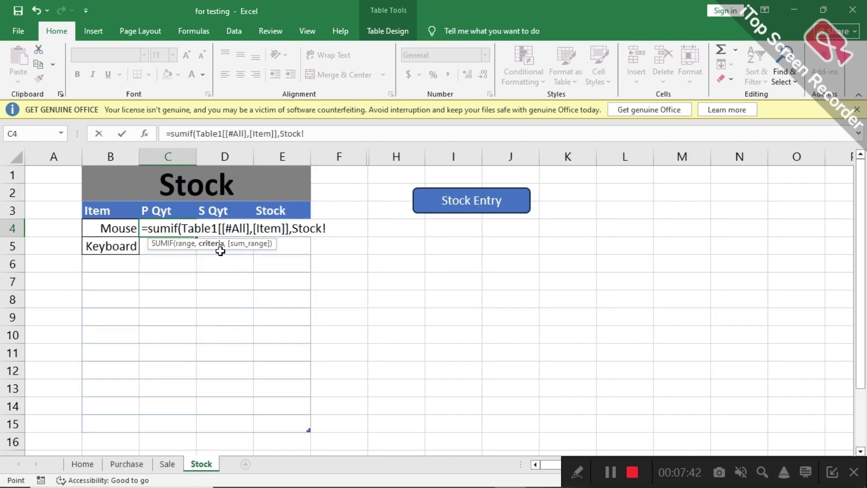
{"action": "left_click", "coordinate": [217, 249]}
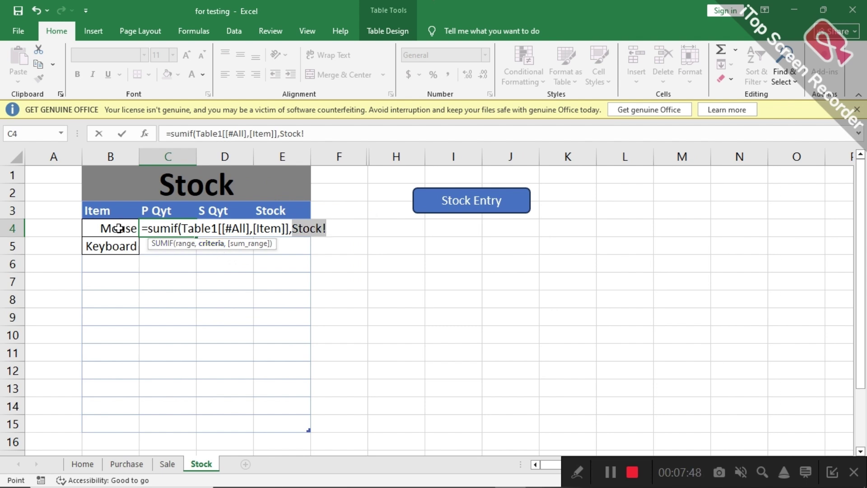
{"action": "left_click", "coordinate": [118, 229]}
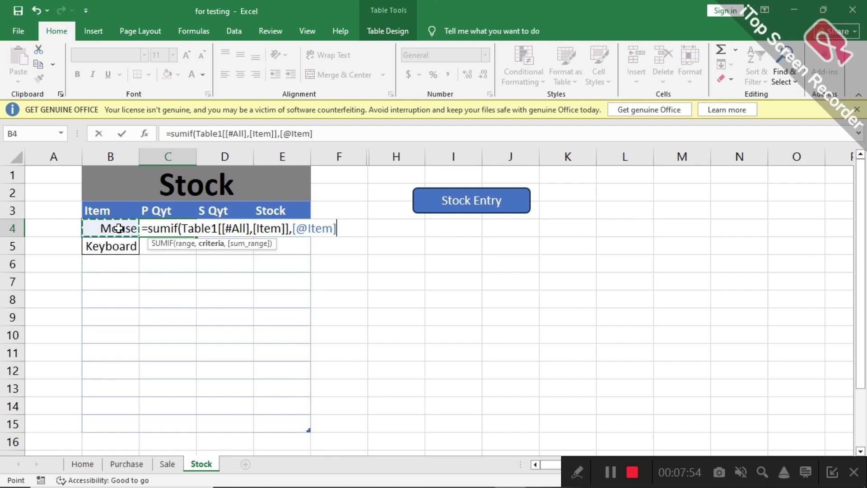
{"action": "type", "text": ","}
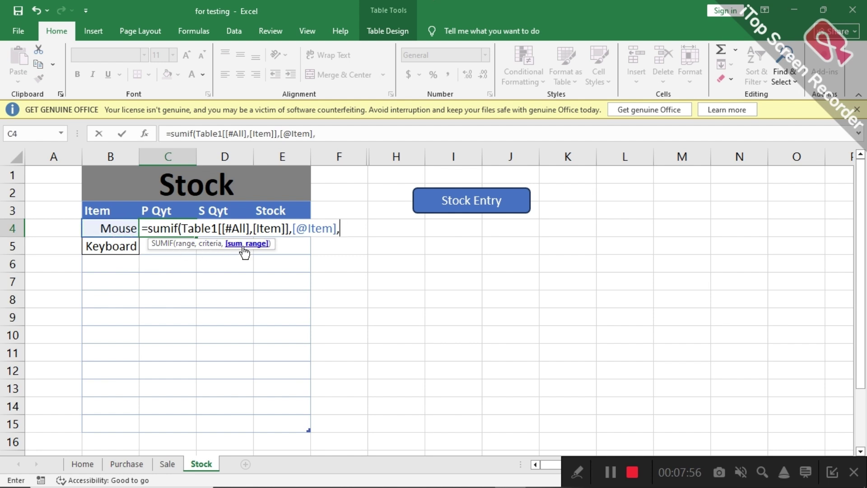
Step: Complete the purchased-quantity SUMIF in Stock cell C4 with the Purchase table's entire Qyt column, header included, as the sum range
{"action": "left_click", "coordinate": [127, 464]}
{"action": "left_click", "coordinate": [285, 214]}
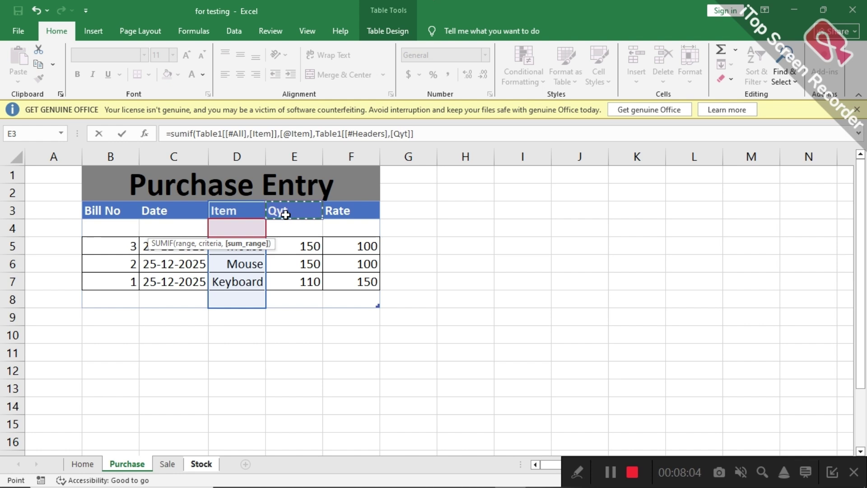
{"action": "key", "text": "shift+Down"}
{"action": "key", "text": "shift+Down"}
{"action": "key", "text": "shift+Down"}
{"action": "key", "text": "shift+Down"}
{"action": "key", "text": "shift+Down"}
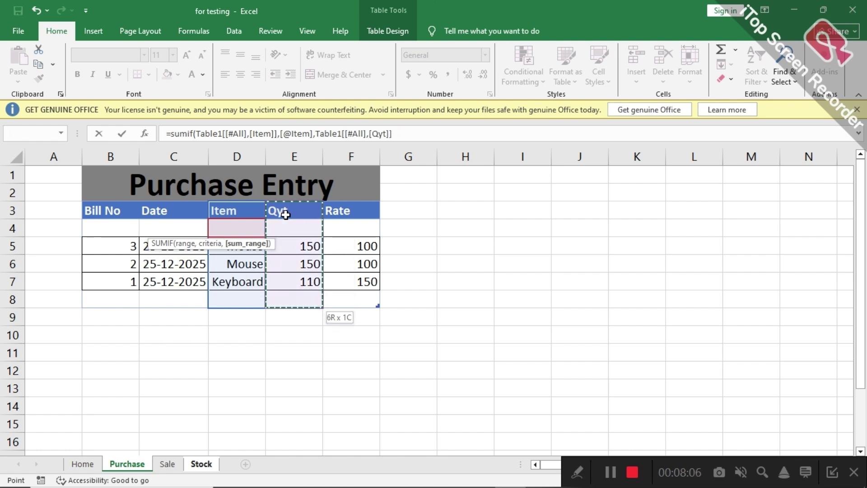
{"action": "type", "text": ")"}
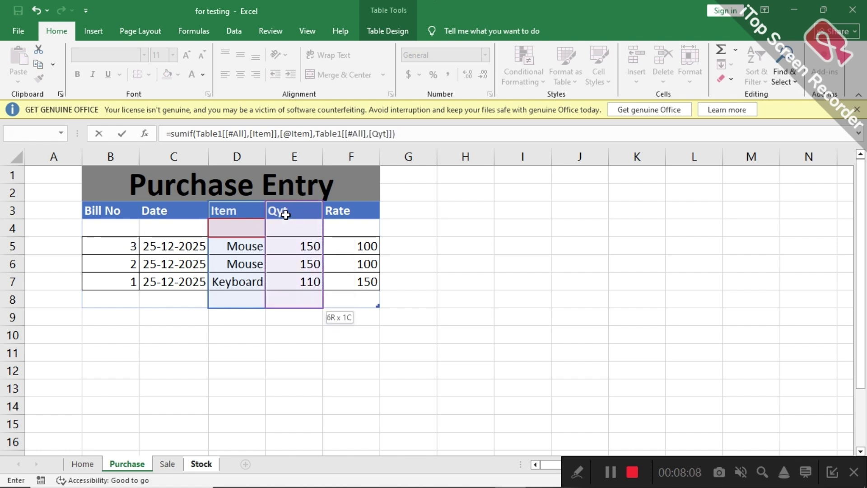
{"action": "key", "text": "Return"}
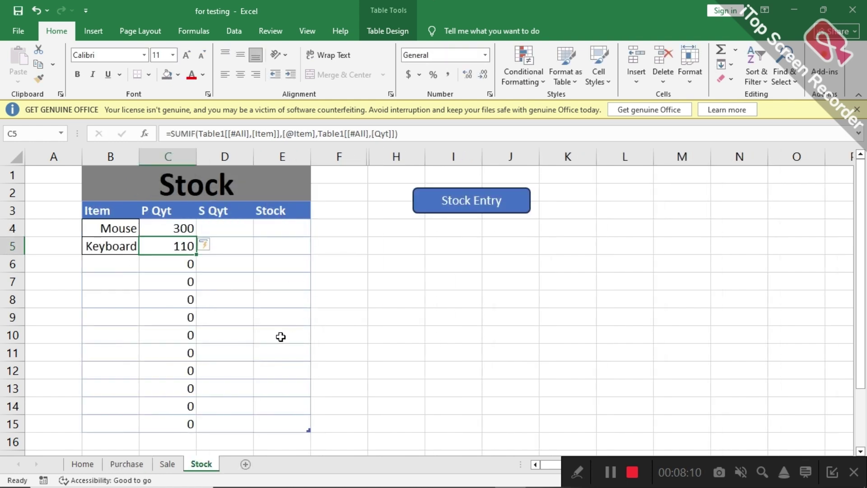
{"action": "left_click", "coordinate": [398, 317]}
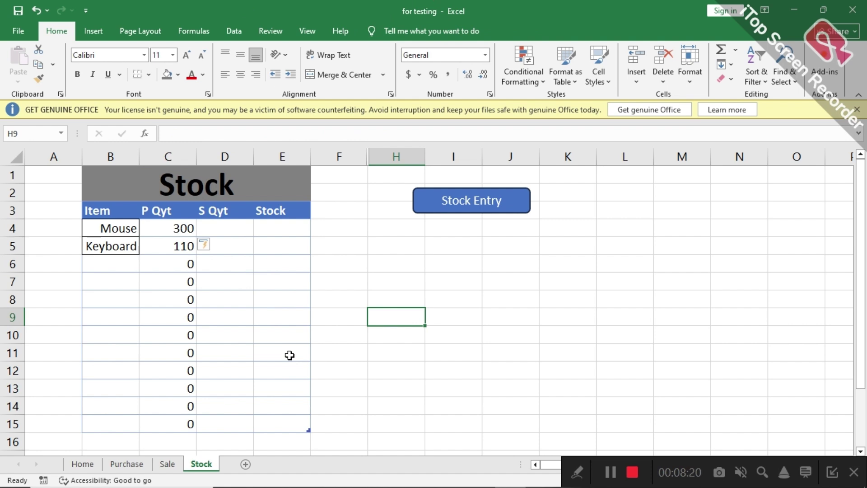
Step: Start a SUMIF formula in Stock cell D4 with the Sale table's entire Item column, header included, as its range
{"action": "left_click", "coordinate": [212, 229]}
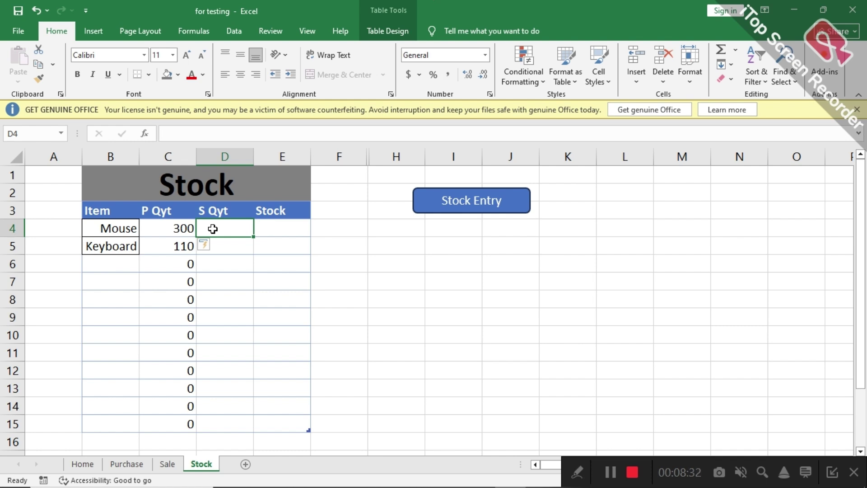
{"action": "type", "text": "="}
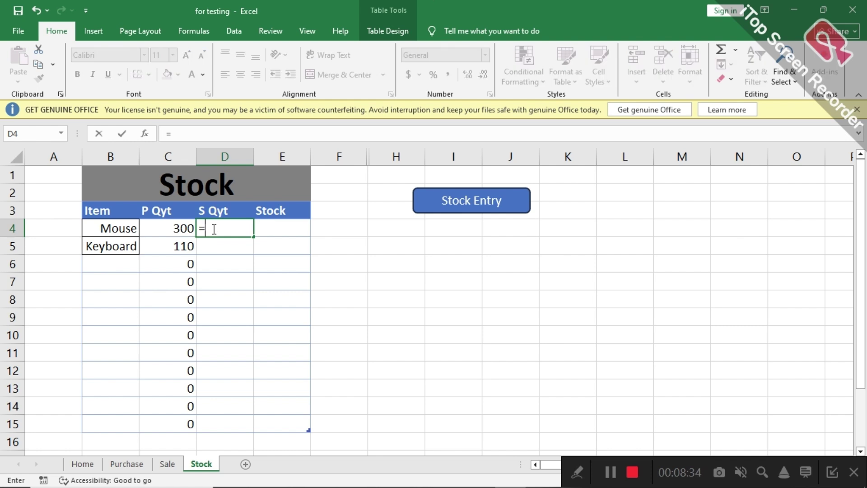
{"action": "type", "text": "sumif"}
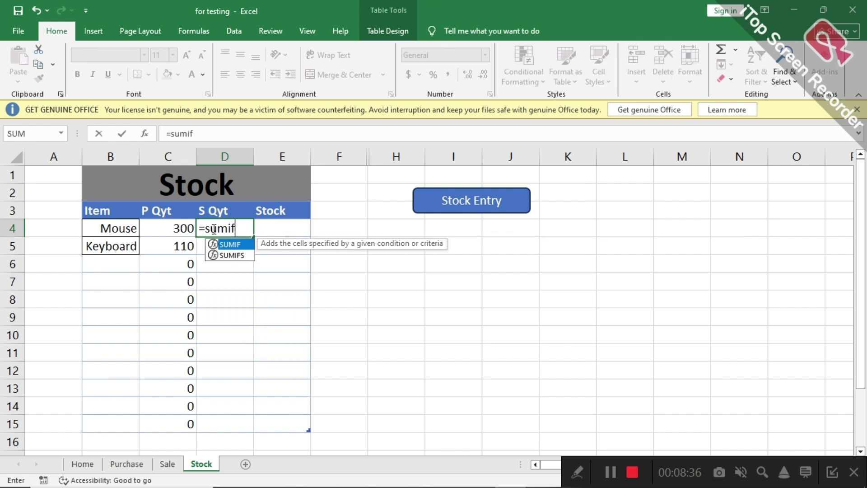
{"action": "type", "text": "("}
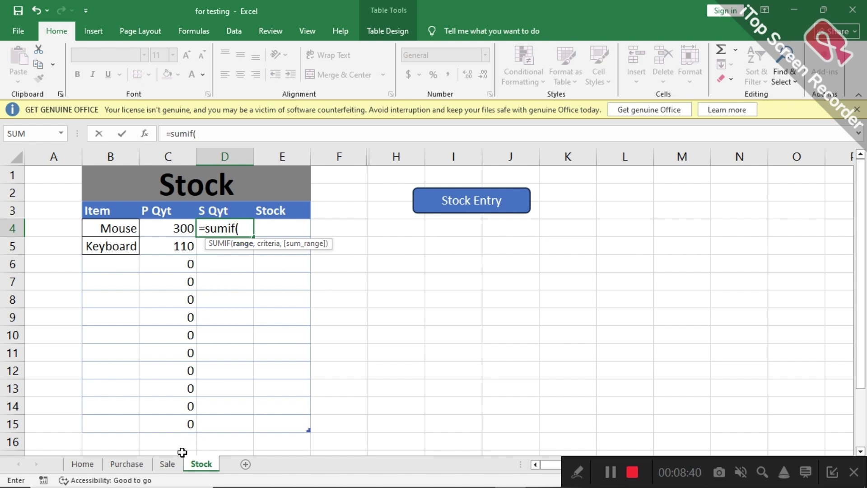
{"action": "left_click", "coordinate": [167, 465]}
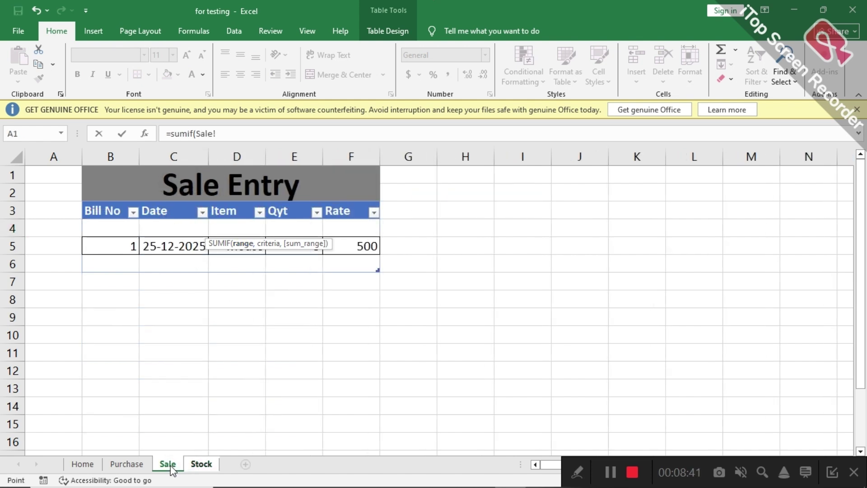
{"action": "left_click", "coordinate": [232, 208]}
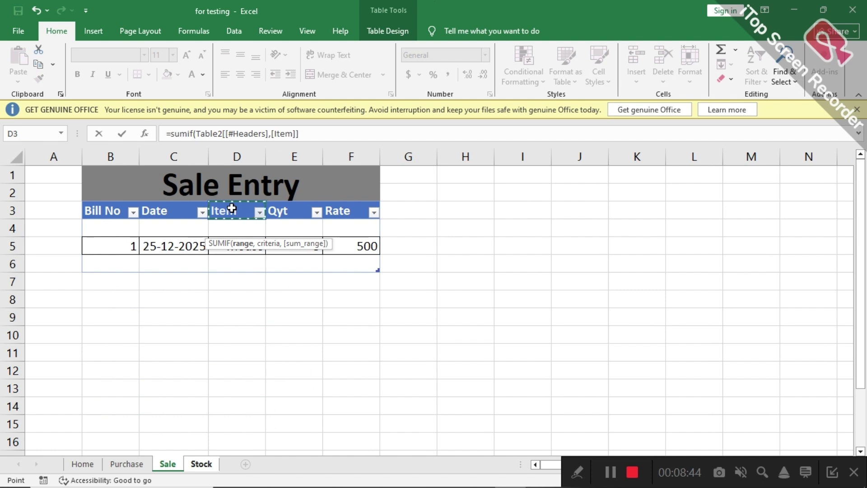
{"action": "key", "text": "shift+Down"}
{"action": "key", "text": "shift+Down"}
{"action": "key", "text": "shift+Down"}
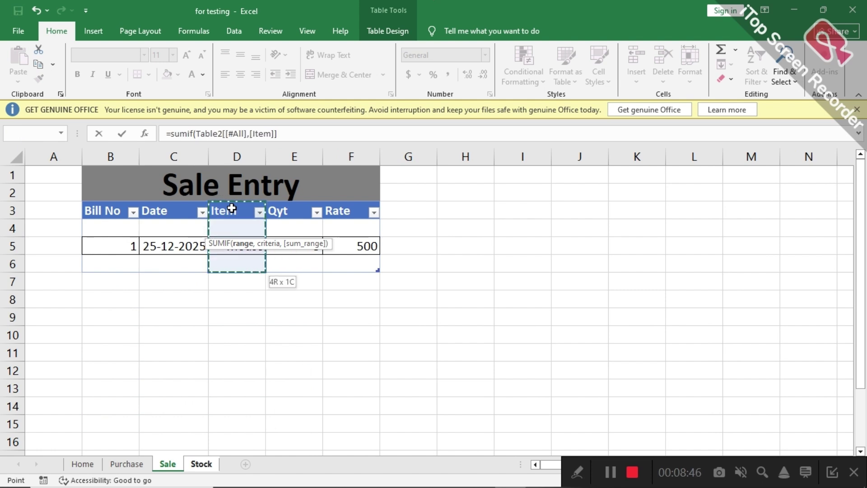
{"action": "type", "text": ","}
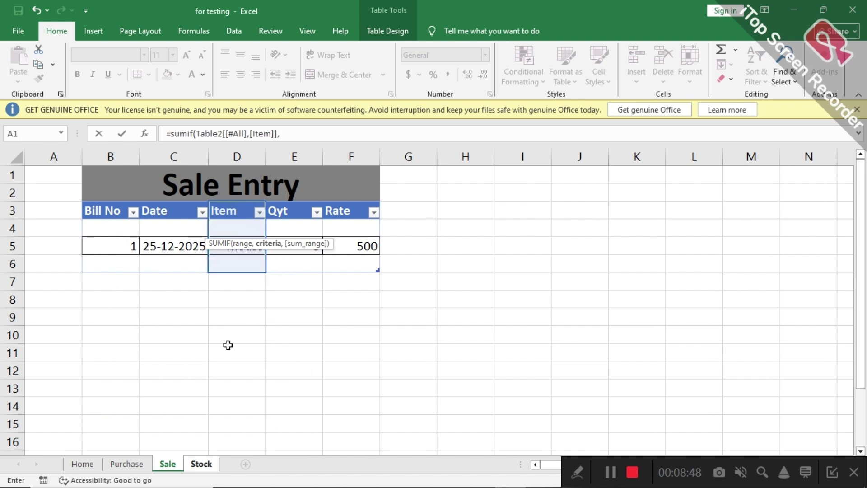
Step: Set the sold-quantity SUMIF's criteria to the item in the same row of the Stock table, cell B4
{"action": "left_click", "coordinate": [202, 463]}
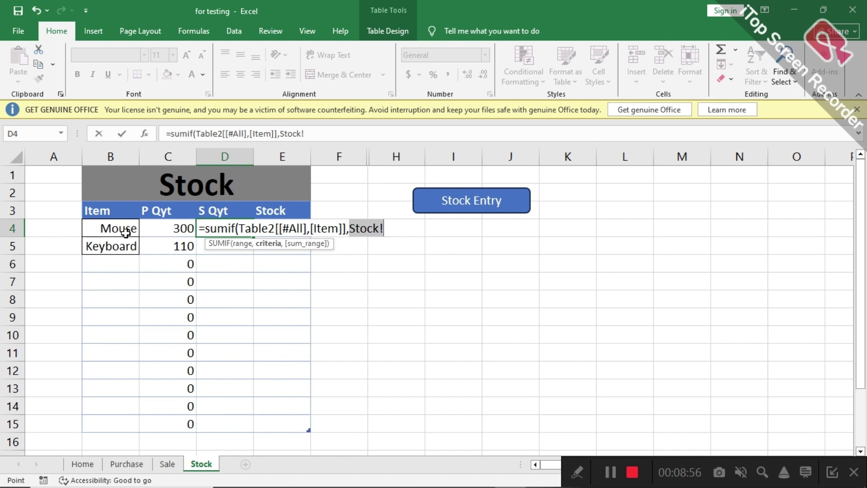
{"action": "left_click", "coordinate": [126, 232]}
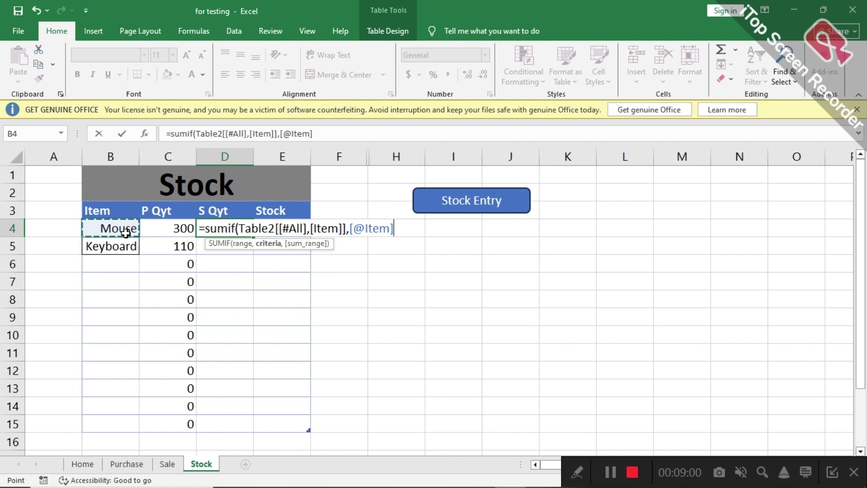
{"action": "type", "text": ","}
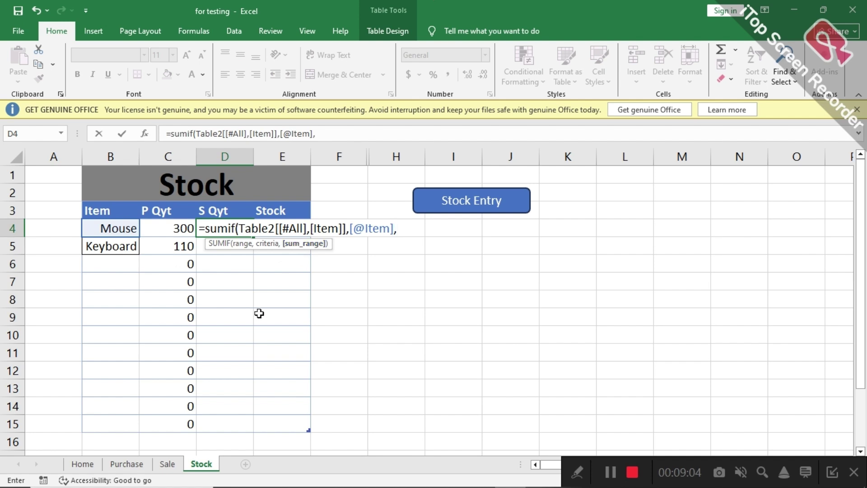
Step: Complete the sold-quantity SUMIF in D4 with the Sale table's entire Qyt column, header included, as the sum range
{"action": "left_click", "coordinate": [165, 468]}
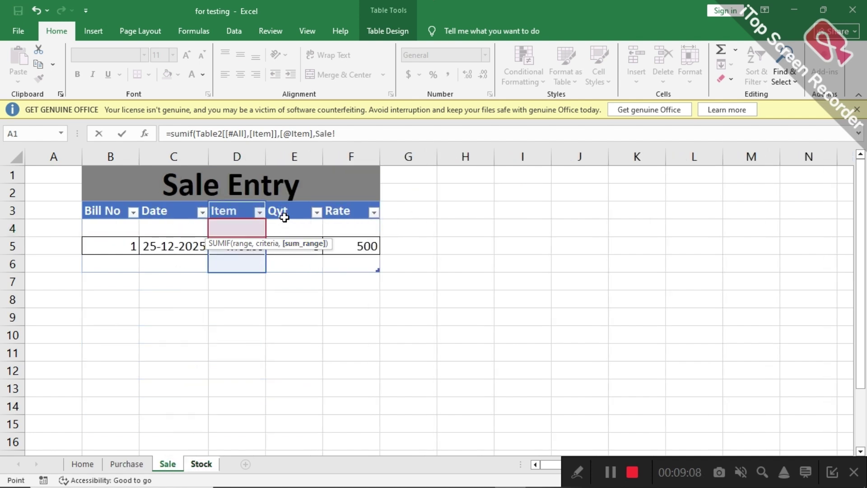
{"action": "left_click_drag", "start_coordinate": [285, 219], "coordinate": [285, 217]}
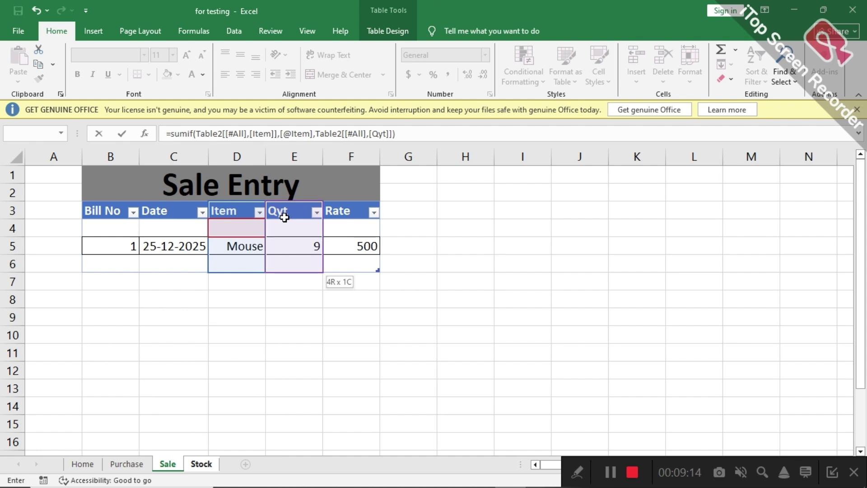
{"action": "key", "text": "Return"}
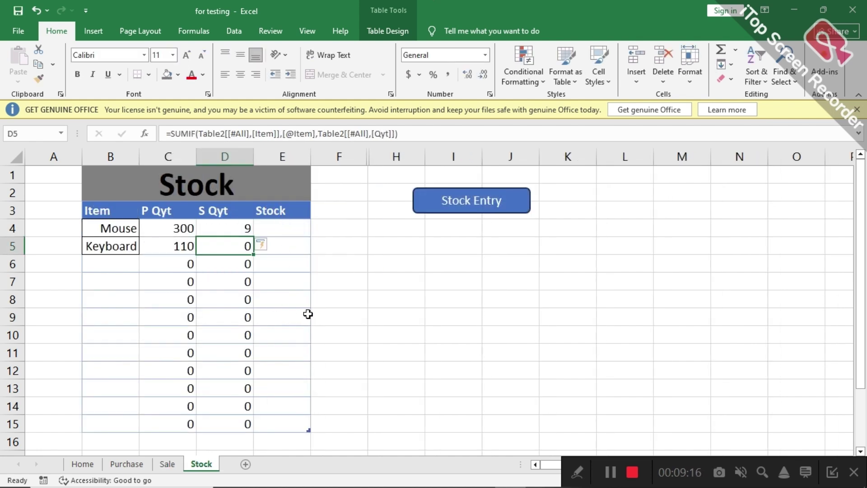
{"action": "left_click", "coordinate": [360, 296]}
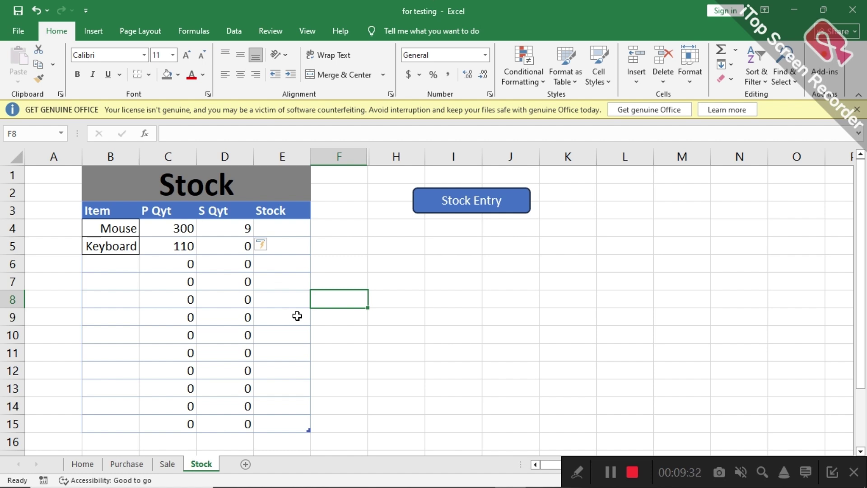
Step: Enter a formula in Stock cell E4 that subtracts the row's S Qyt from its P Qyt
{"action": "left_click", "coordinate": [270, 232]}
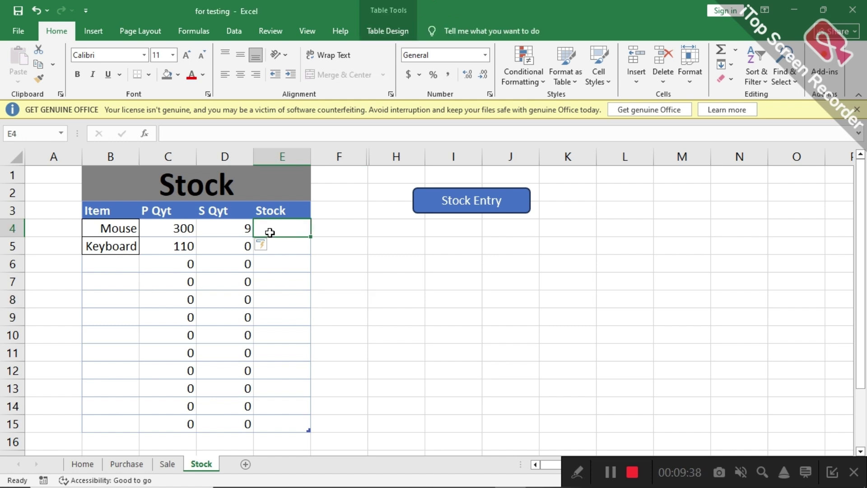
{"action": "type", "text": "="}
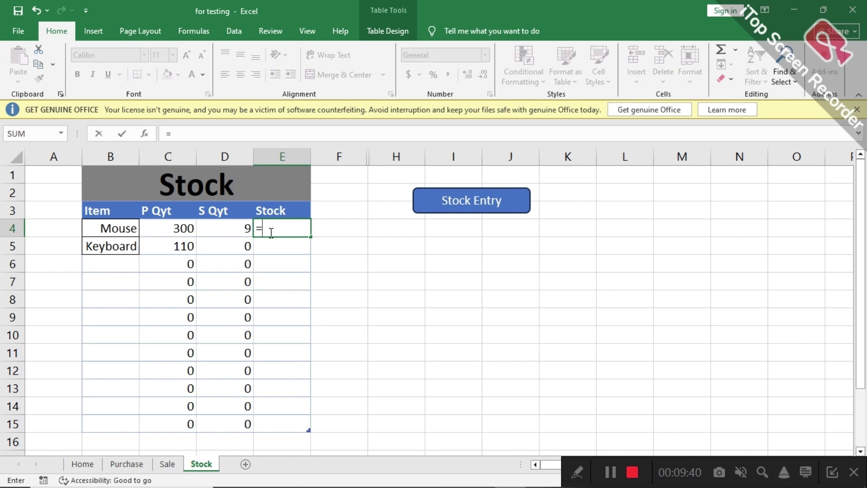
{"action": "left_click", "coordinate": [179, 231]}
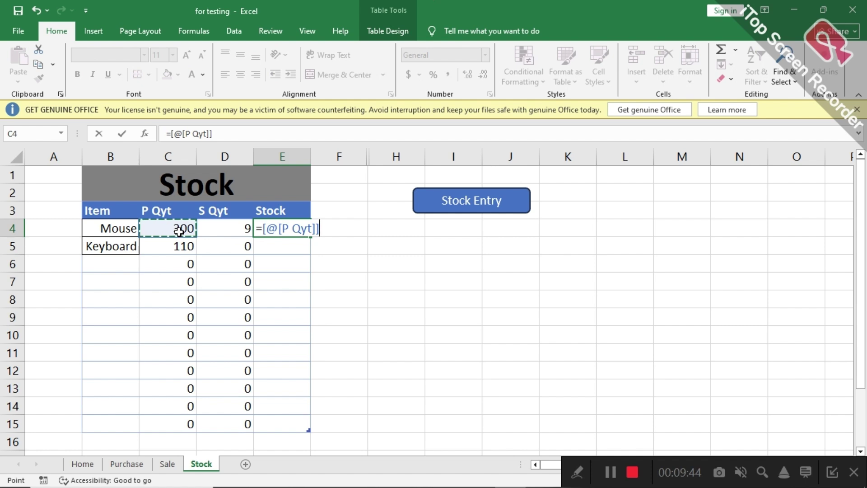
{"action": "type", "text": "-"}
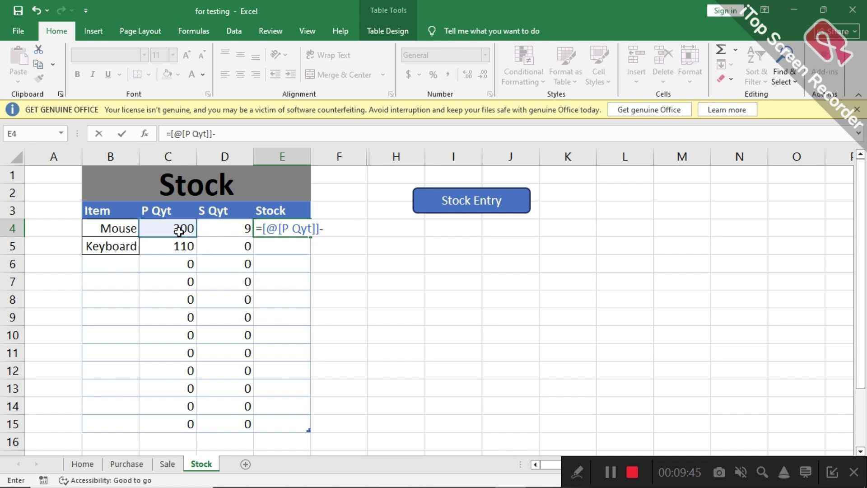
{"action": "left_click", "coordinate": [233, 230]}
{"action": "key", "text": "Return"}
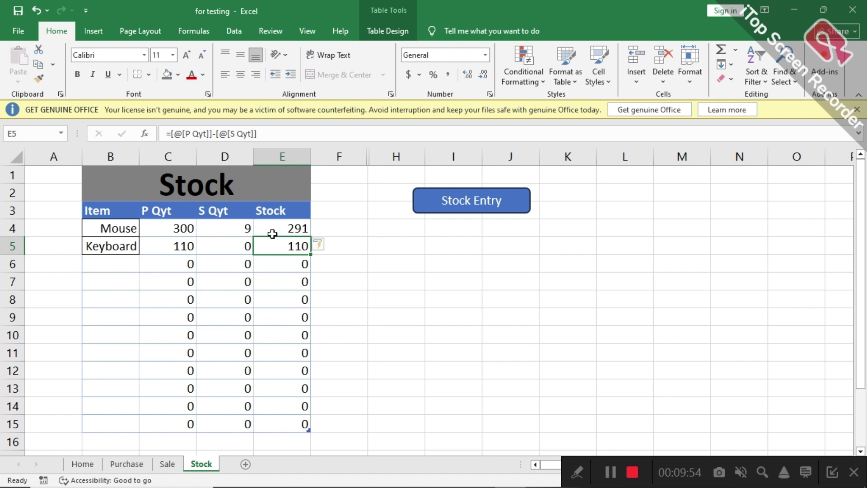
{"action": "left_click", "coordinate": [335, 300]}
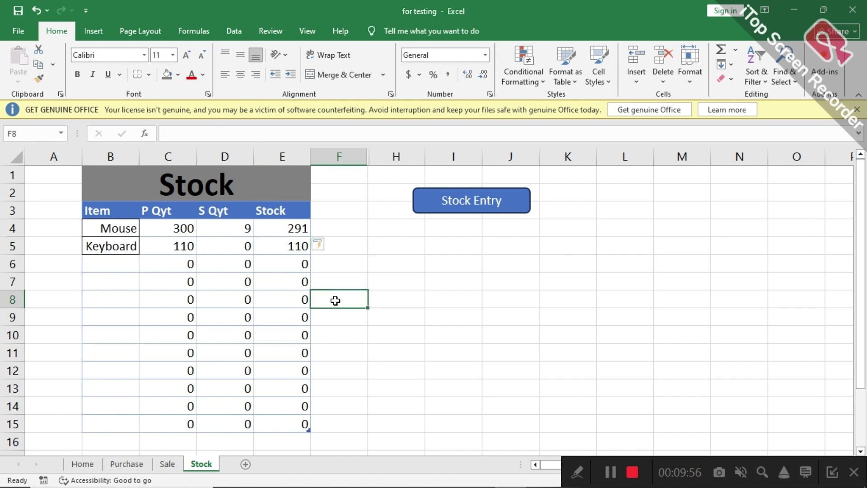
Step: Fill in the Home sheet's entry form with bill number 4, date 25-12-2025 and item Moniter
{"action": "left_click", "coordinate": [88, 465]}
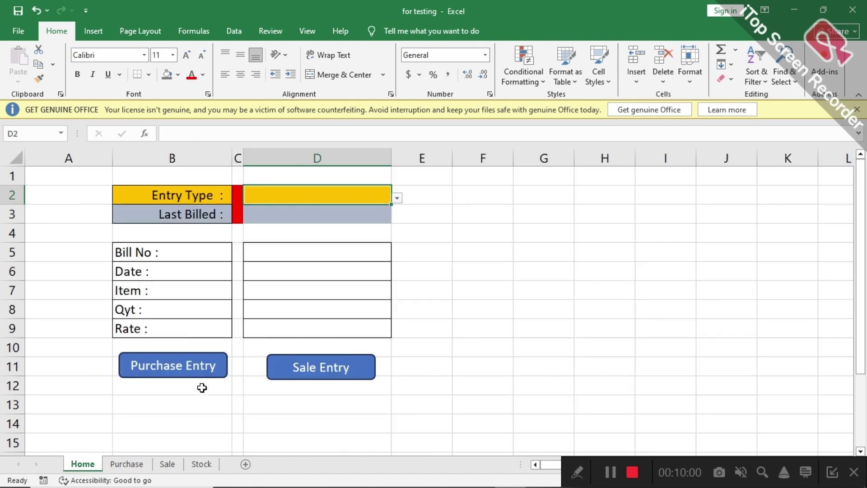
{"action": "left_click", "coordinate": [305, 258]}
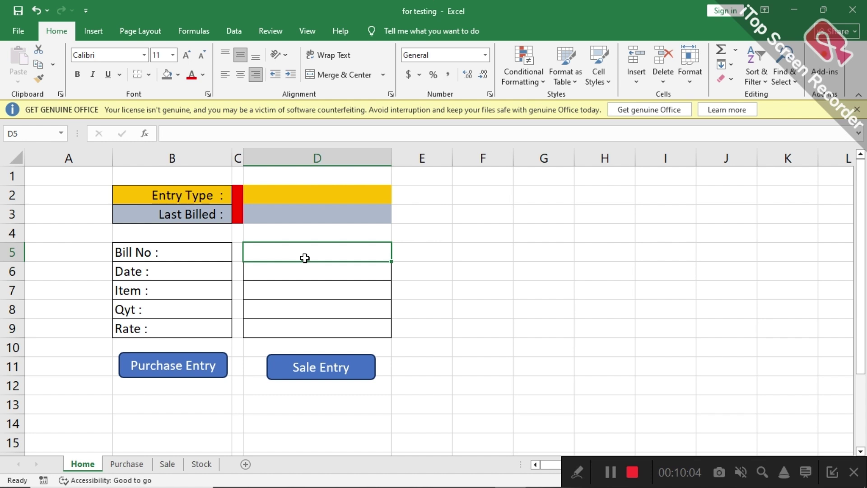
{"action": "type", "text": "4"}
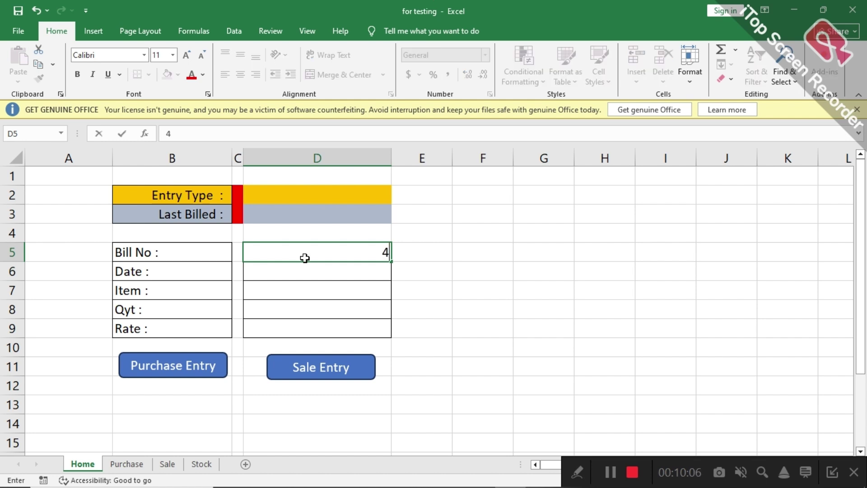
{"action": "key", "text": "Return"}
{"action": "type", "text": "25"}
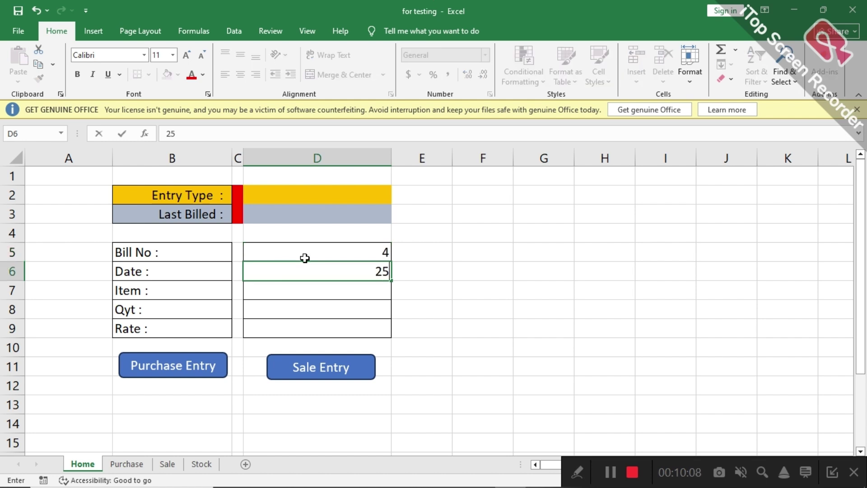
{"action": "type", "text": "-12-2025"}
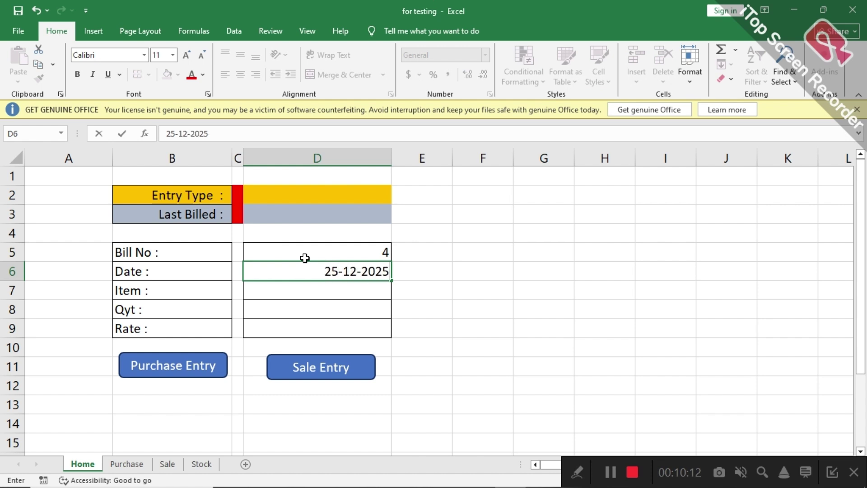
{"action": "key", "text": "Return"}
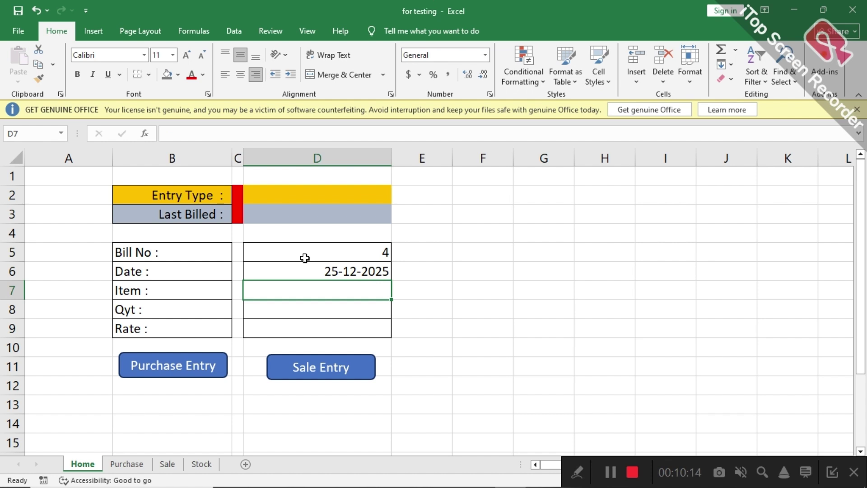
{"action": "type", "text": "Mo"}
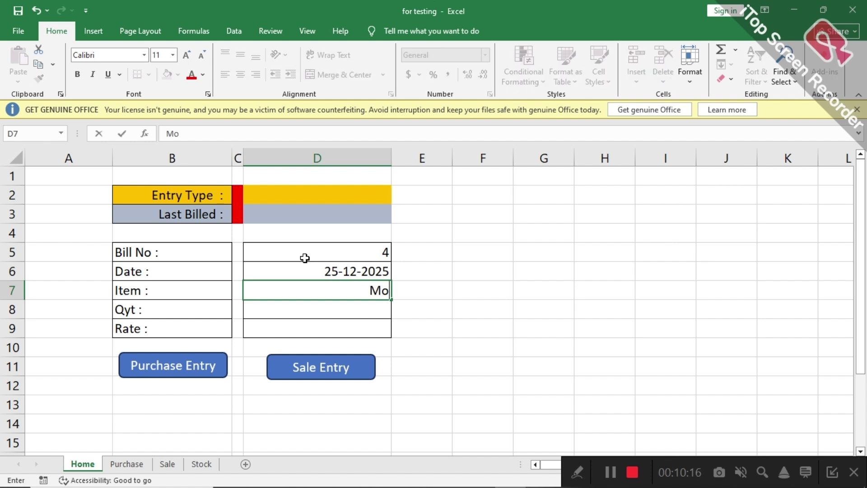
{"action": "type", "text": "niter"}
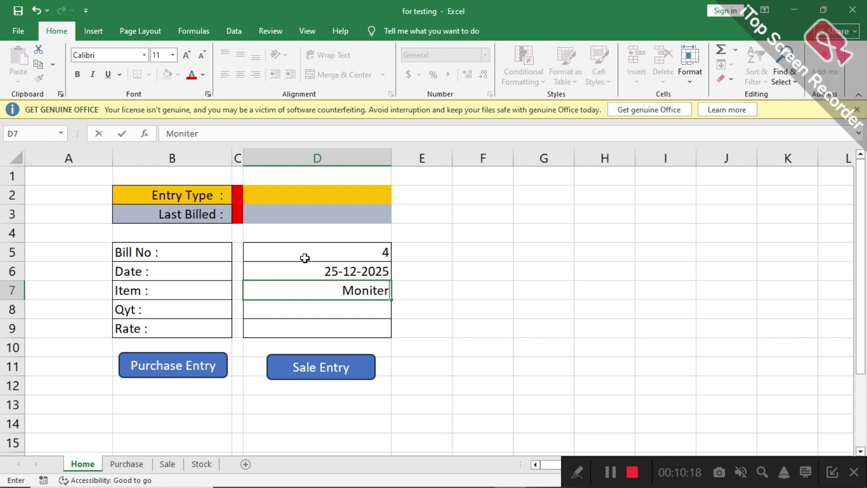
{"action": "key", "text": "Return"}
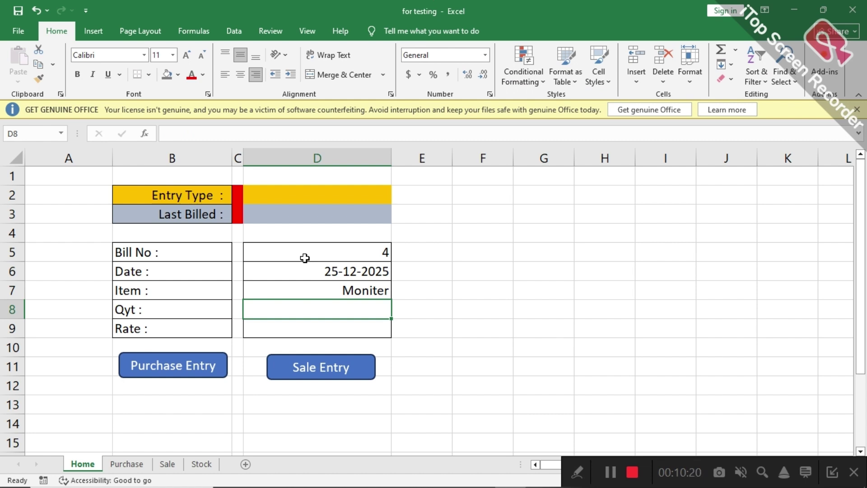
Step: Complete the entry form with quantity 100 and rate 500, and submit it as a purchase entry
{"action": "type", "text": "100"}
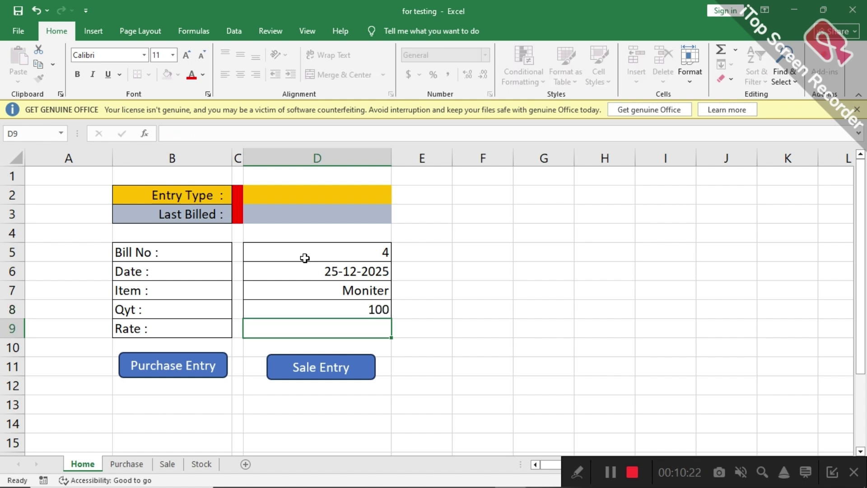
{"action": "key", "text": "Return"}
{"action": "type", "text": "500"}
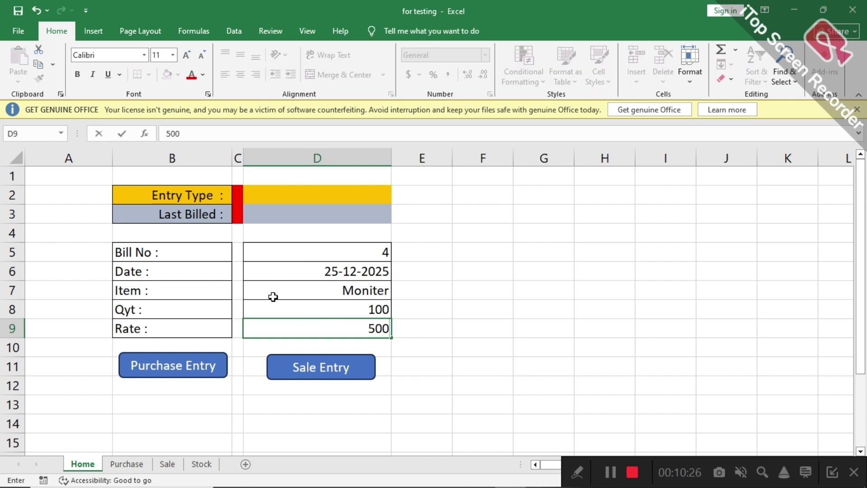
{"action": "left_click", "coordinate": [195, 367]}
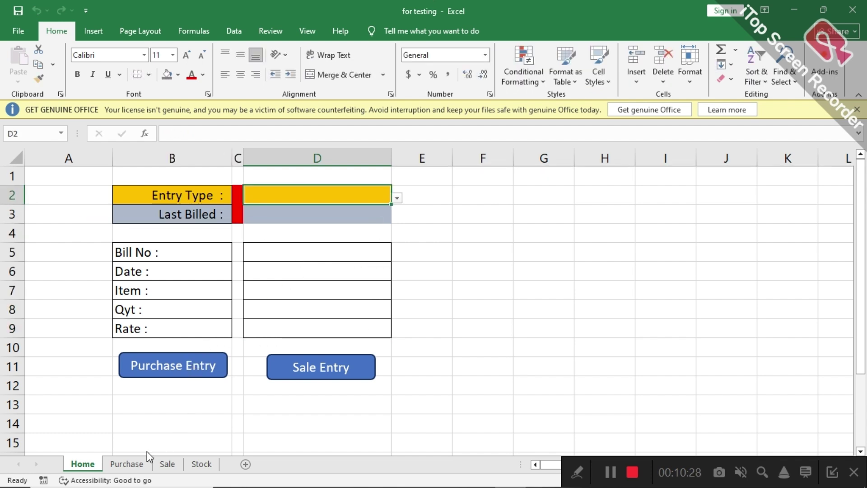
Step: Check the new row on the Purchase sheet, and run the Stock Entry macro on the Stock sheet
{"action": "left_click", "coordinate": [140, 465]}
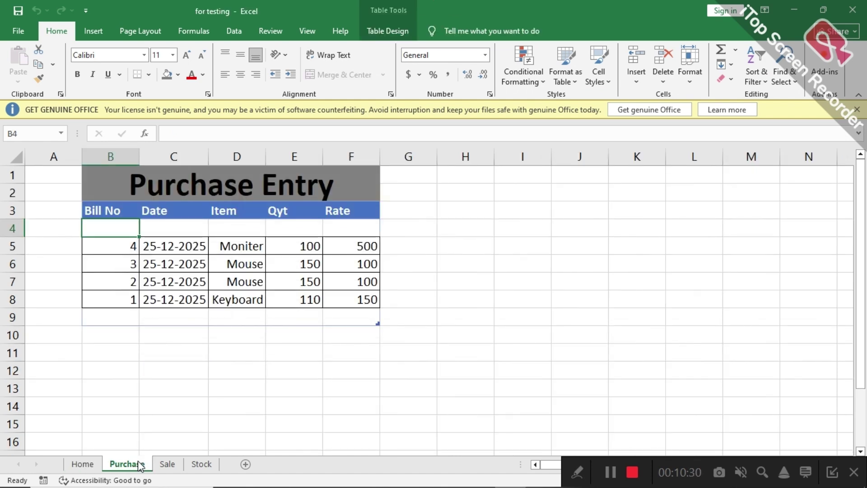
{"action": "left_click", "coordinate": [199, 464]}
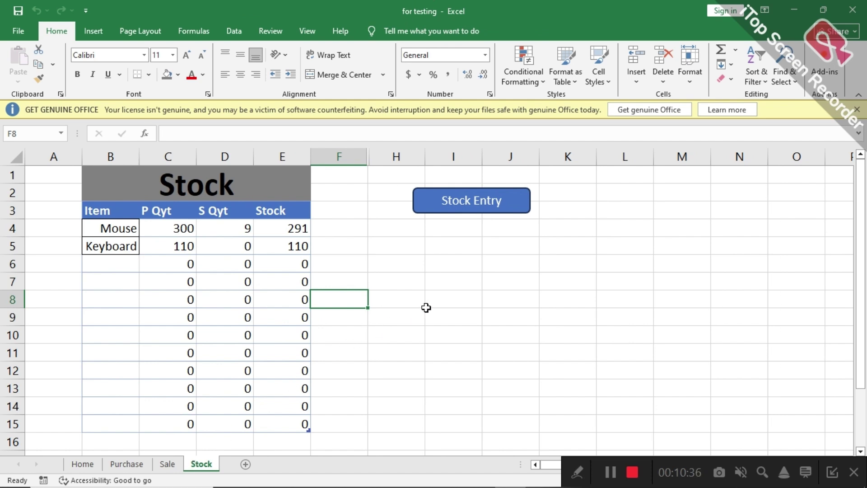
{"action": "left_click", "coordinate": [469, 210]}
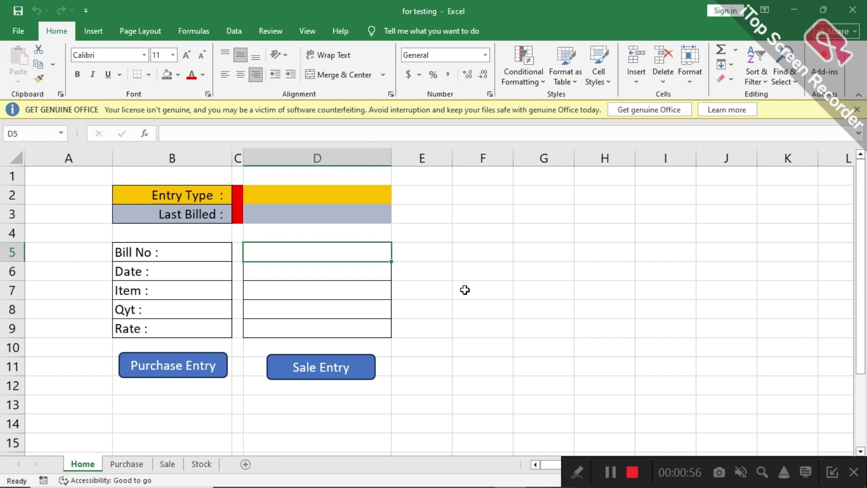
Step: Set the Home sheet's Entry Type in D2 to Purchase
{"action": "left_click", "coordinate": [321, 211]}
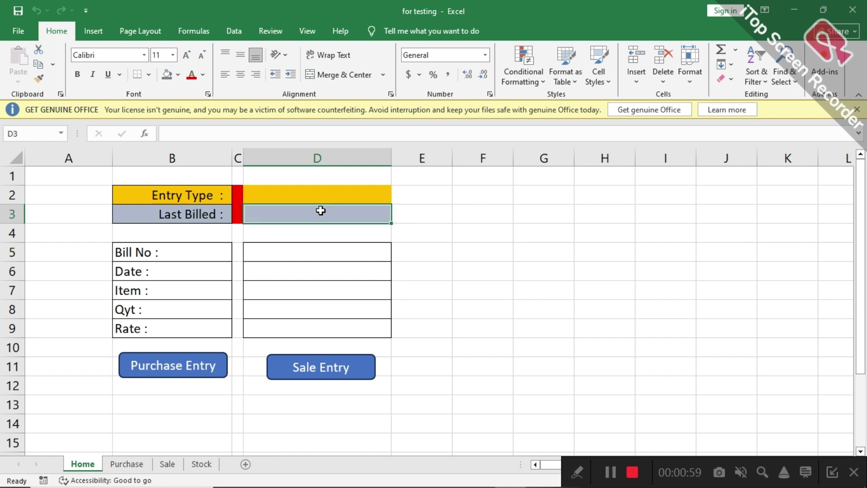
{"action": "left_click", "coordinate": [358, 197]}
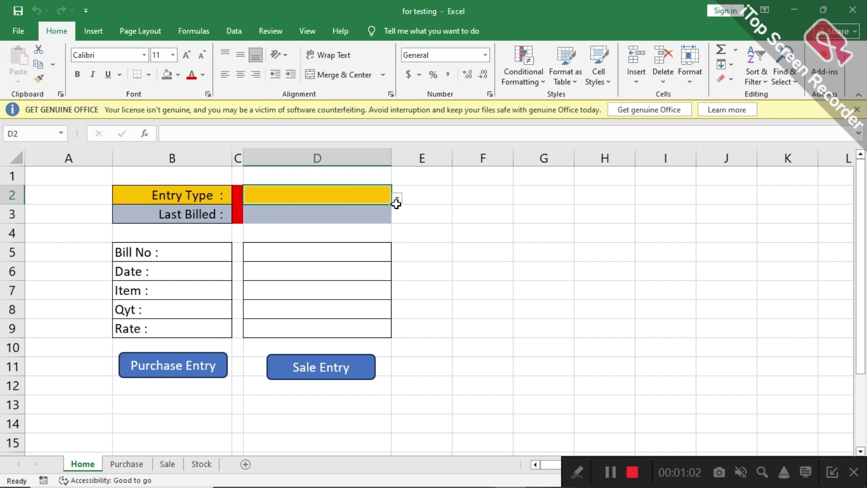
{"action": "left_click", "coordinate": [398, 202]}
{"action": "left_click", "coordinate": [342, 197]}
{"action": "left_click", "coordinate": [398, 199]}
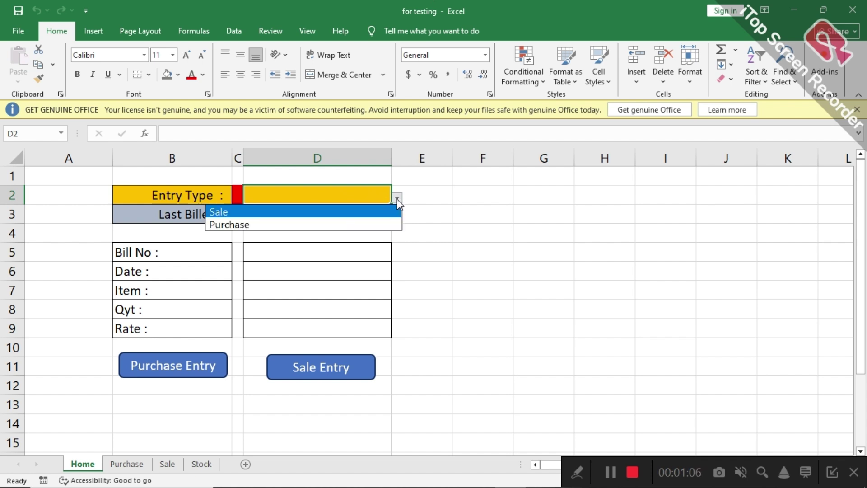
{"action": "left_click", "coordinate": [294, 224]}
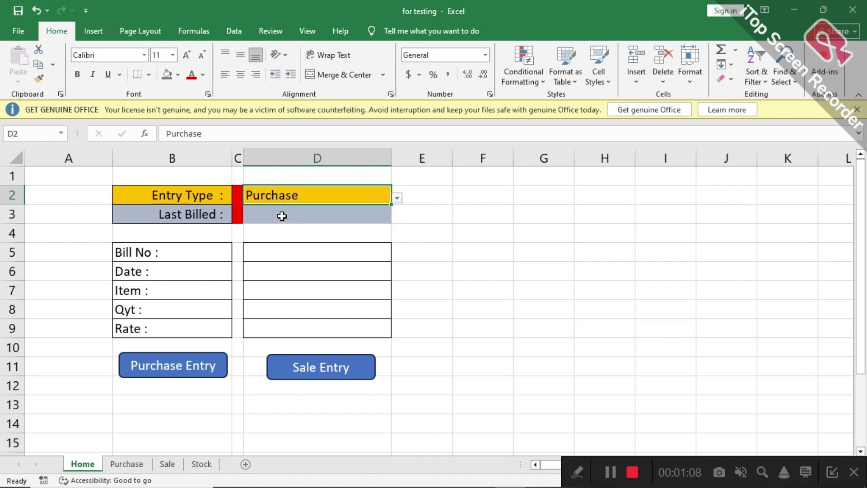
Step: Enter a MAX formula in the Last Billed cell D3 over the Purchase table's Bill No column, header excluded
{"action": "left_click", "coordinate": [282, 216]}
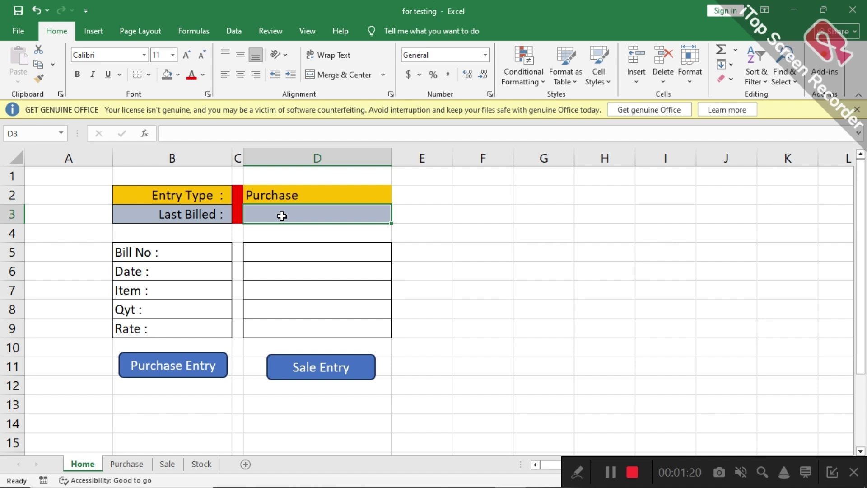
{"action": "type", "text": "="}
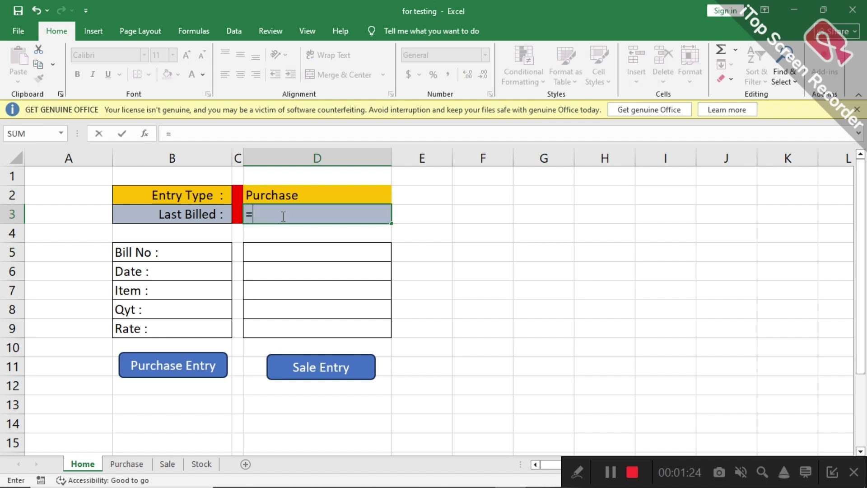
{"action": "type", "text": "max"}
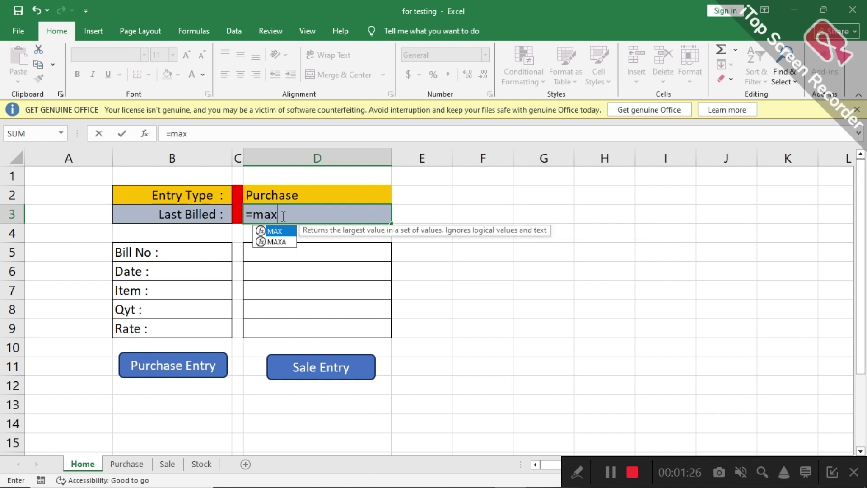
{"action": "type", "text": "("}
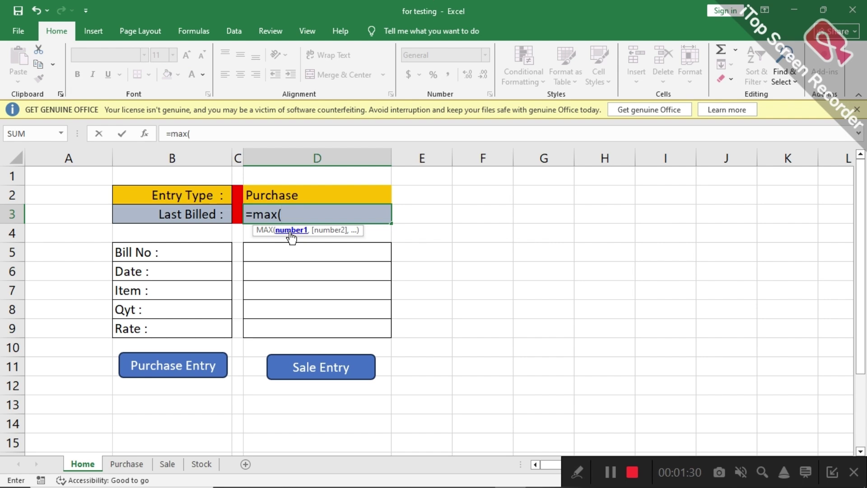
{"action": "left_click", "coordinate": [132, 465]}
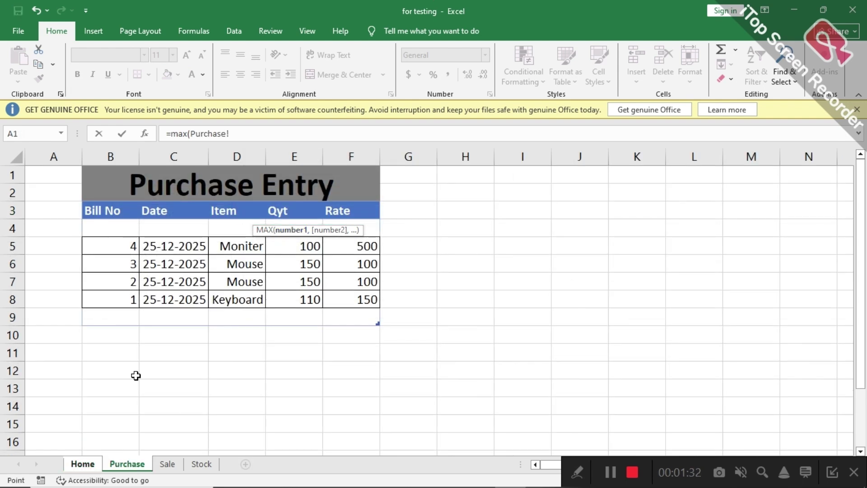
{"action": "left_click", "coordinate": [107, 216]}
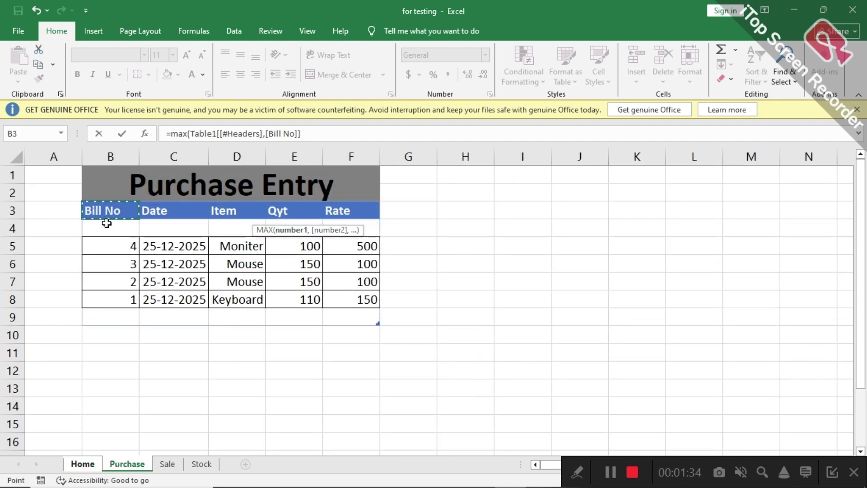
{"action": "left_click", "coordinate": [107, 224]}
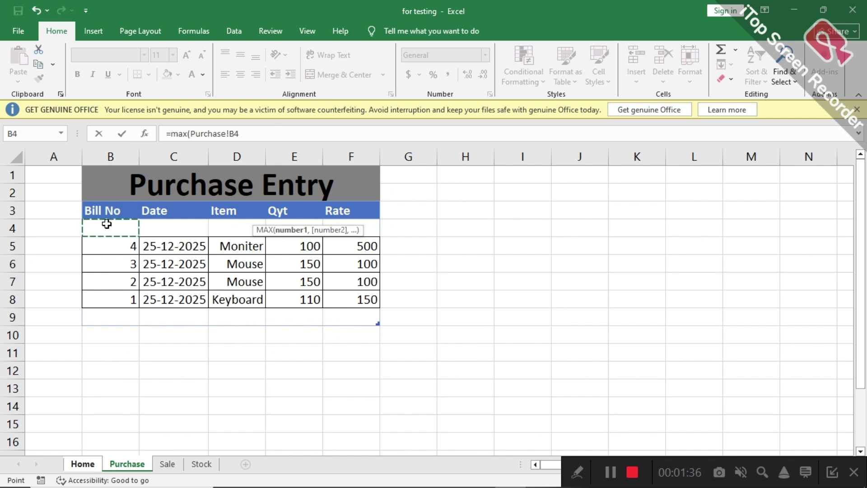
{"action": "left_click_drag", "start_coordinate": [107, 223], "coordinate": [109, 318]}
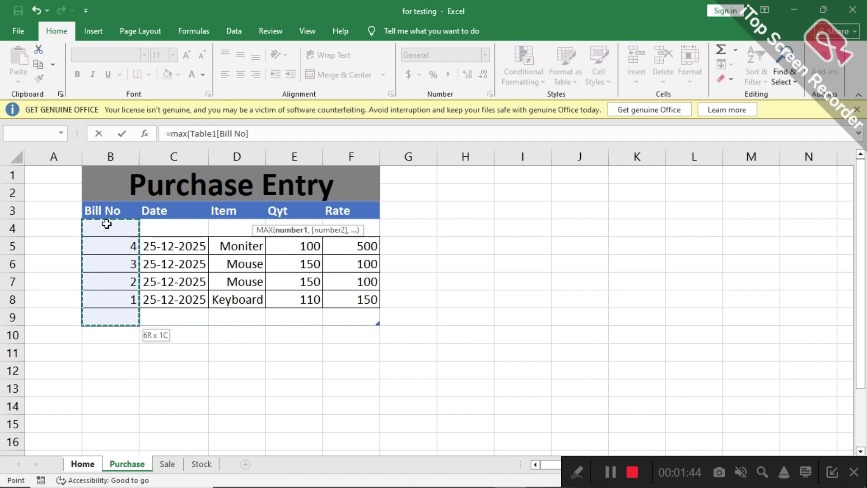
{"action": "key", "text": "Return"}
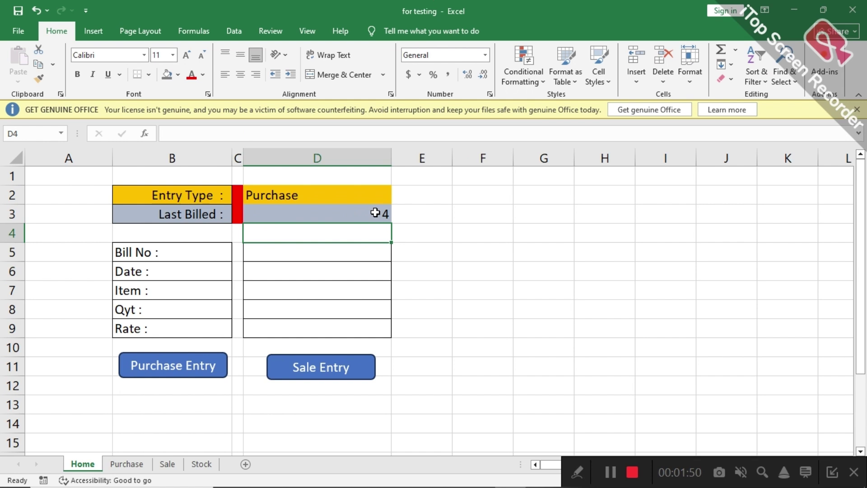
Step: Switch the Home sheet's Entry Type in D2 to Sale
{"action": "left_click", "coordinate": [385, 197]}
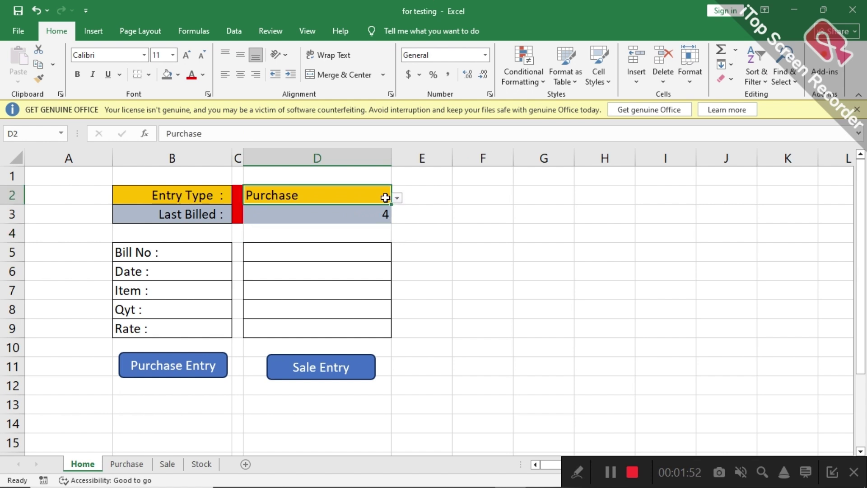
{"action": "left_click", "coordinate": [397, 198]}
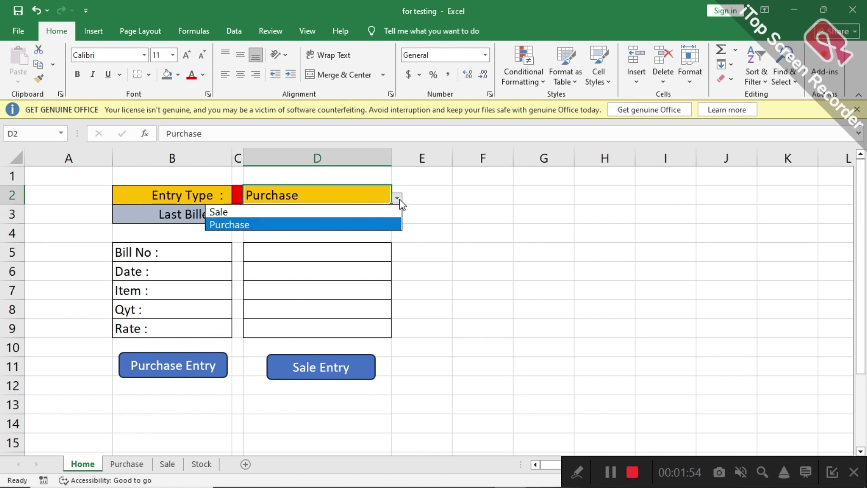
{"action": "left_click", "coordinate": [333, 216]}
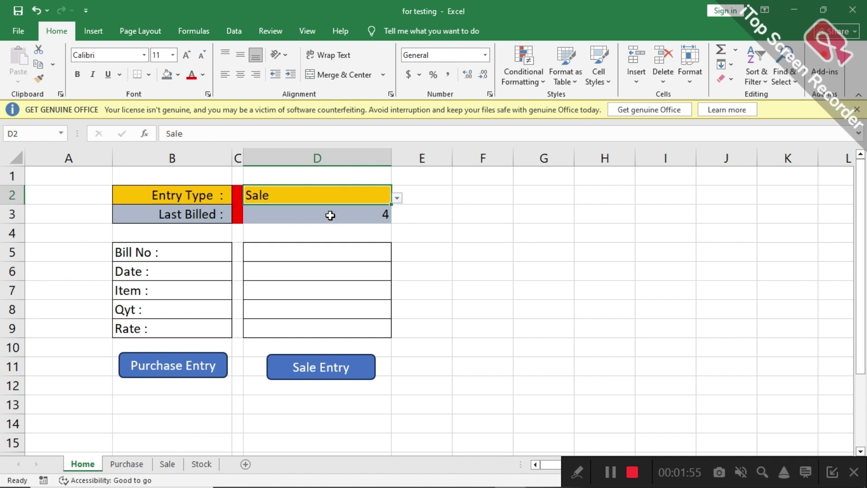
Step: Insert an IF function before MAX in the Last Billed formula, starting its test with an equality comparison on Entry Type cell D2
{"action": "left_click", "coordinate": [362, 220]}
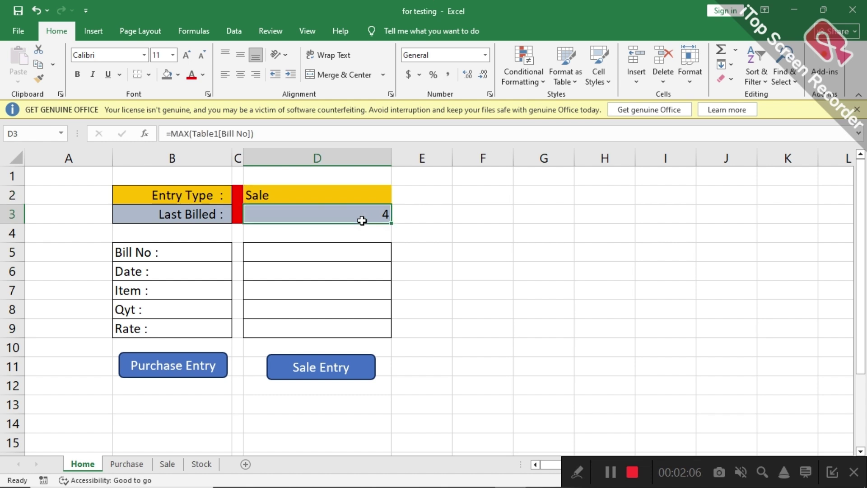
{"action": "double_click", "coordinate": [347, 213]}
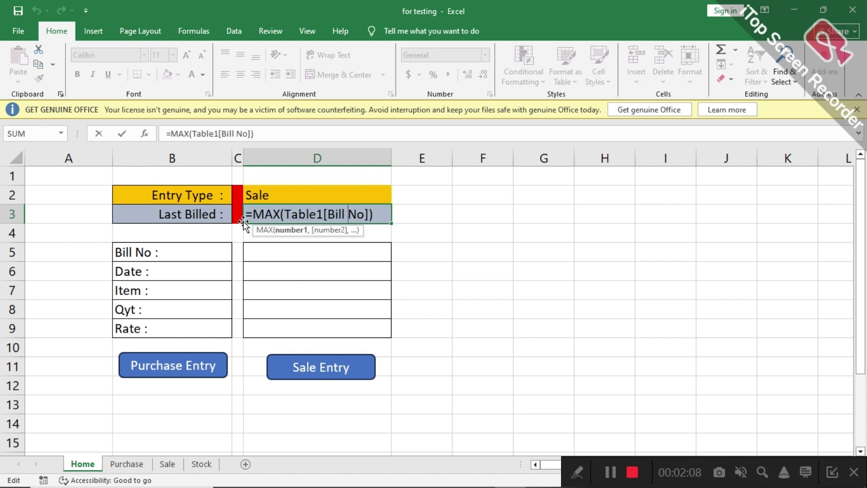
{"action": "left_click", "coordinate": [253, 213]}
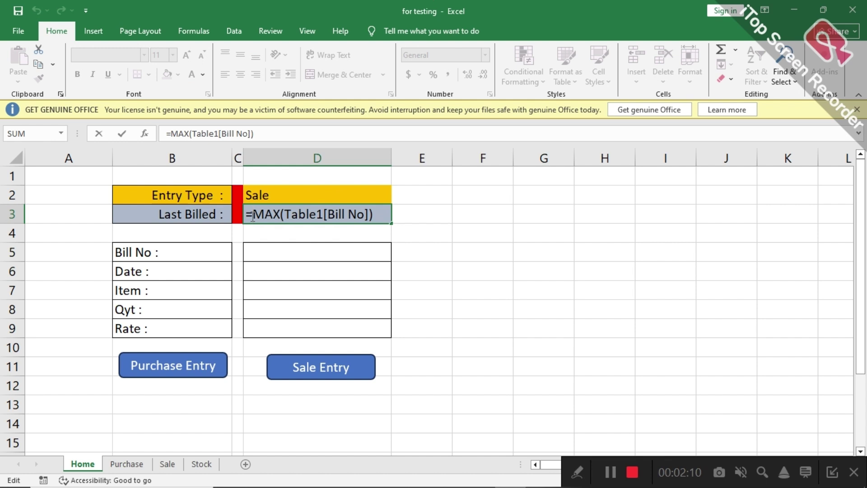
{"action": "type", "text": "if"}
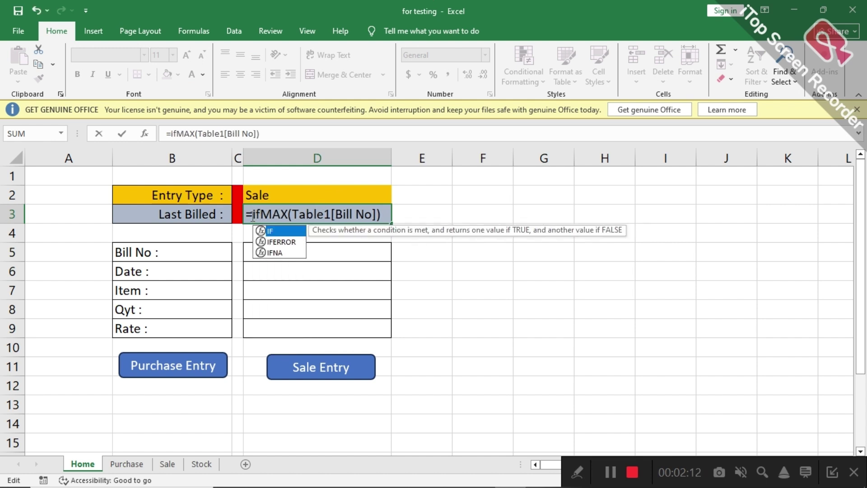
{"action": "type", "text": "("}
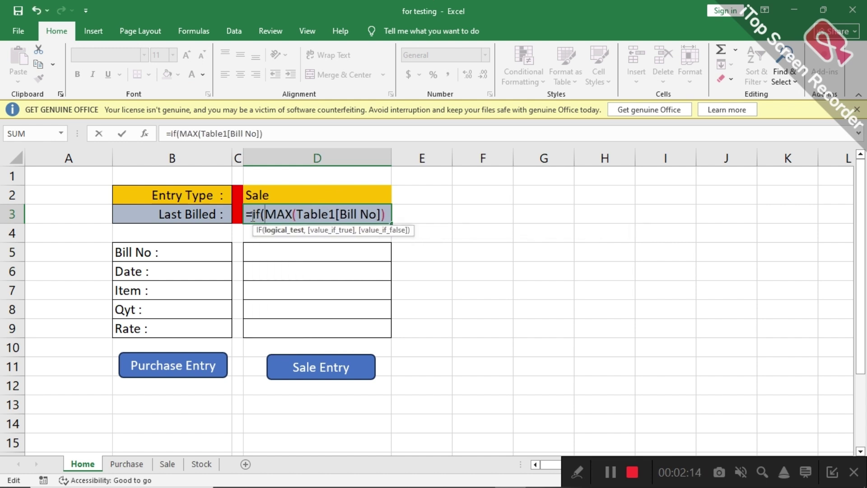
{"action": "left_click", "coordinate": [269, 196]}
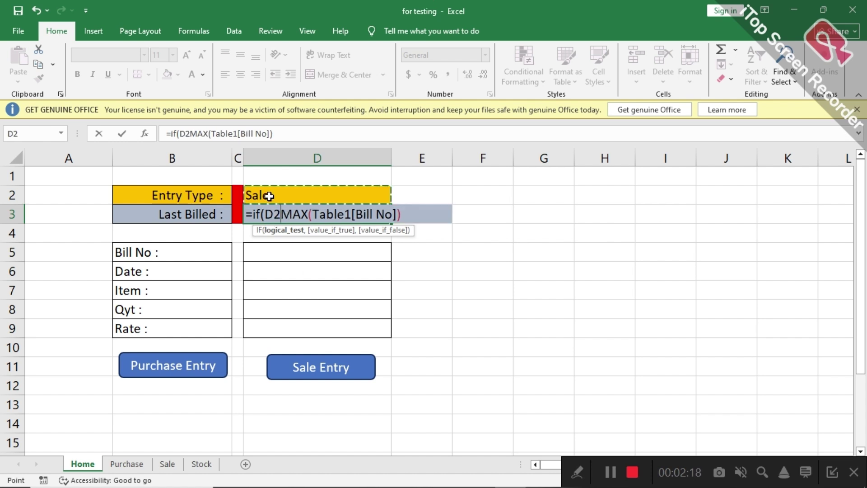
{"action": "type", "text": "="}
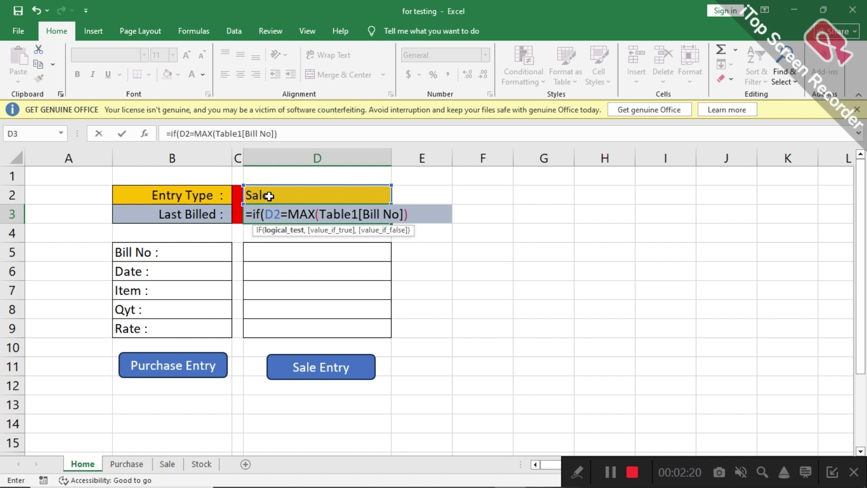
Step: Complete the IF test with the quoted text "Purchase" and make the existing MAX expression its value if true
{"action": "type", "text": "P"}
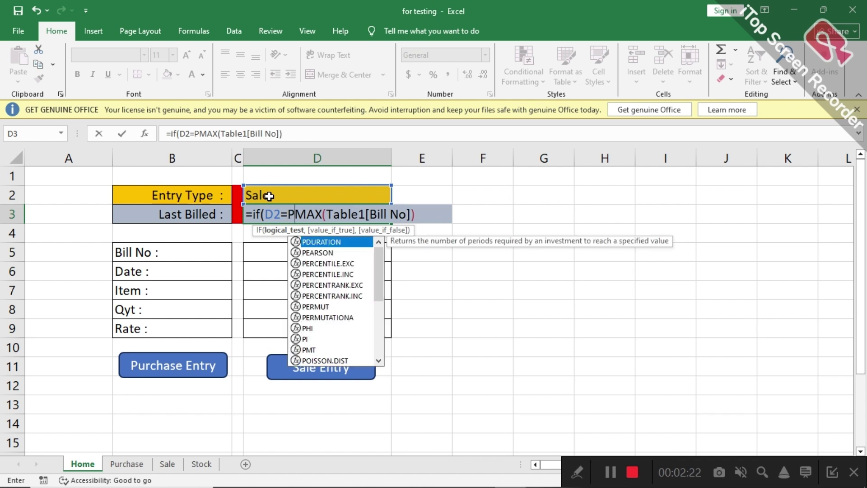
{"action": "type", "text": "ur"}
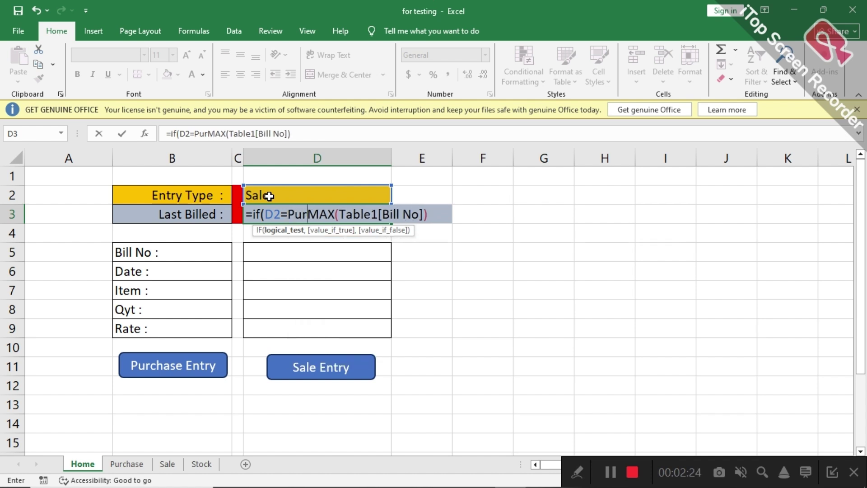
{"action": "type", "text": "chase"}
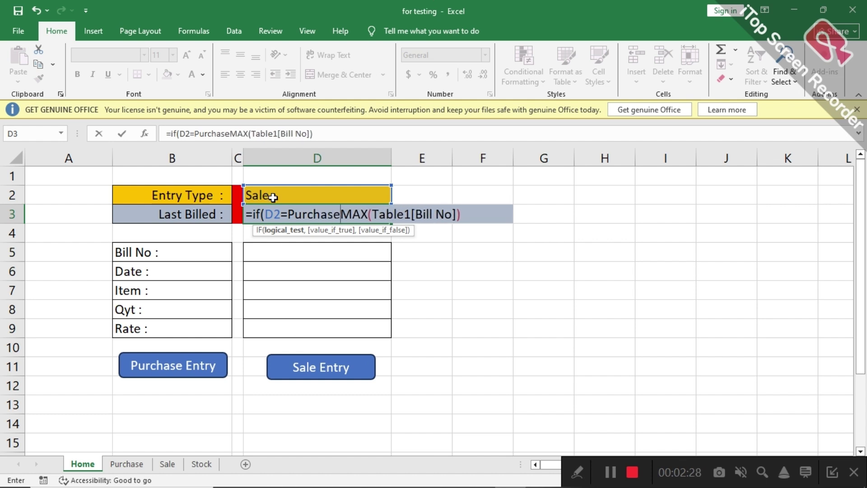
{"action": "left_click", "coordinate": [287, 212]}
{"action": "type", "text": "\""}
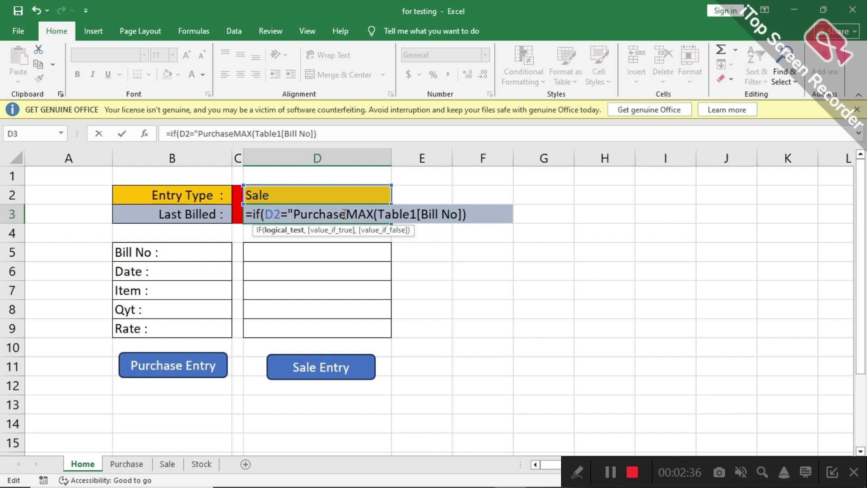
{"action": "type", "text": "\""}
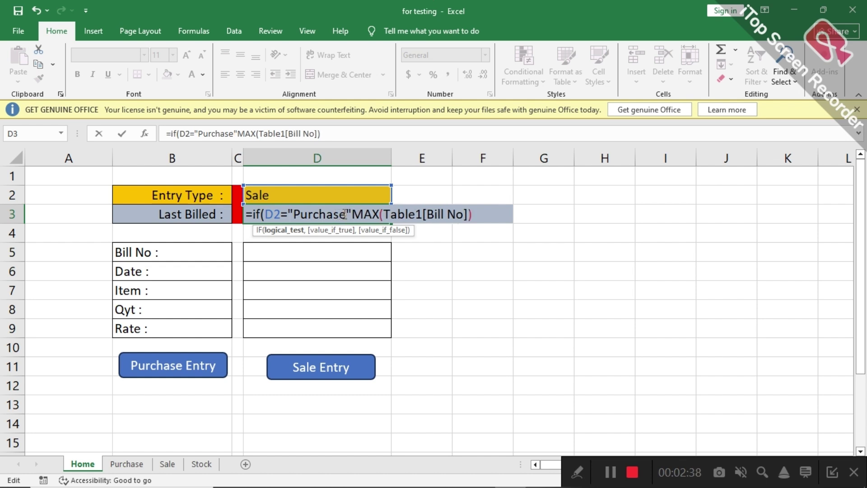
{"action": "type", "text": ","}
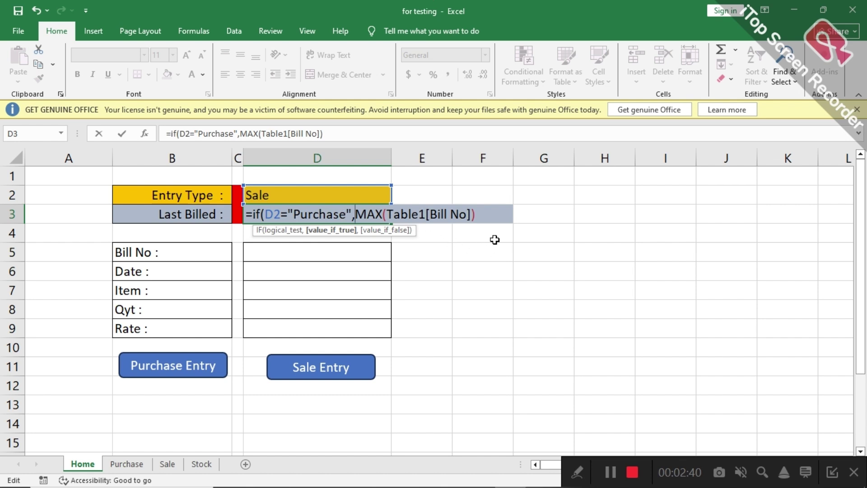
Step: Complete the Last Billed formula with a MAX over the Sale table's Bill No column, header excluded, as the IF function's value if false
{"action": "left_click", "coordinate": [482, 216]}
{"action": "type", "text": ","}
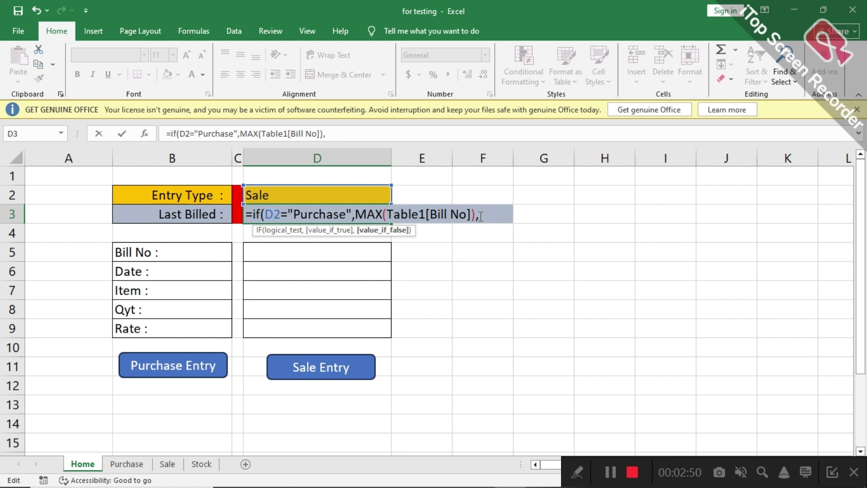
{"action": "type", "text": "ma"}
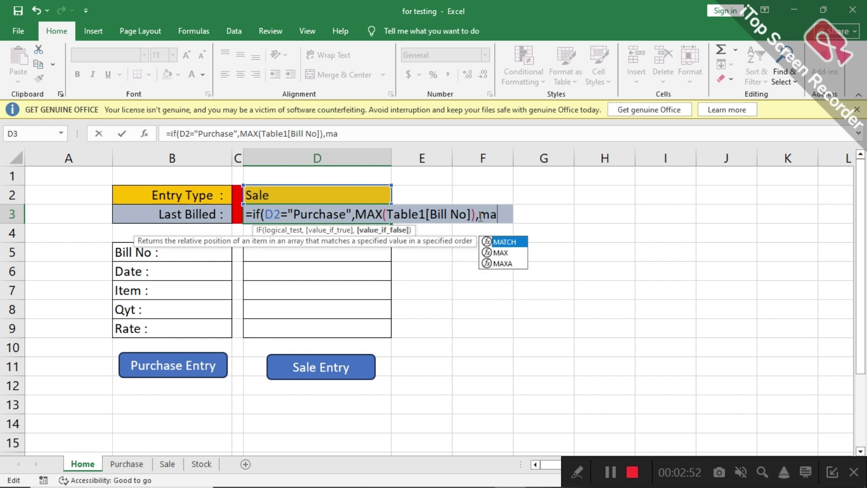
{"action": "type", "text": "x("}
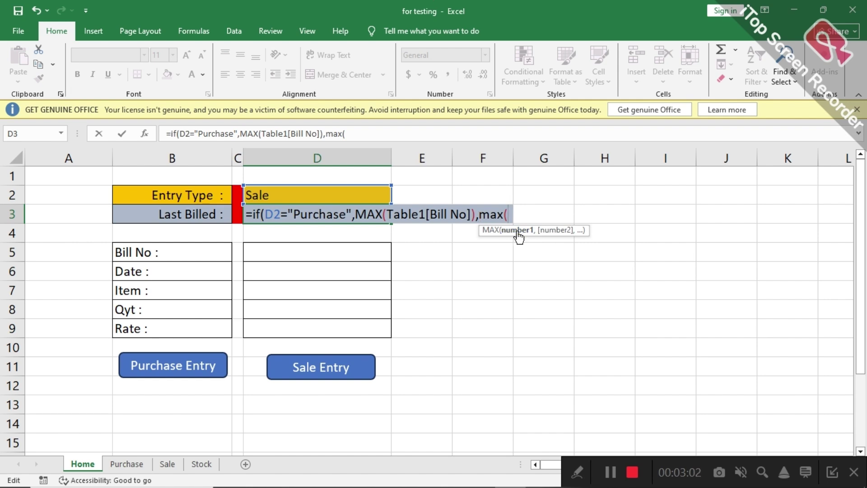
{"action": "left_click", "coordinate": [167, 464]}
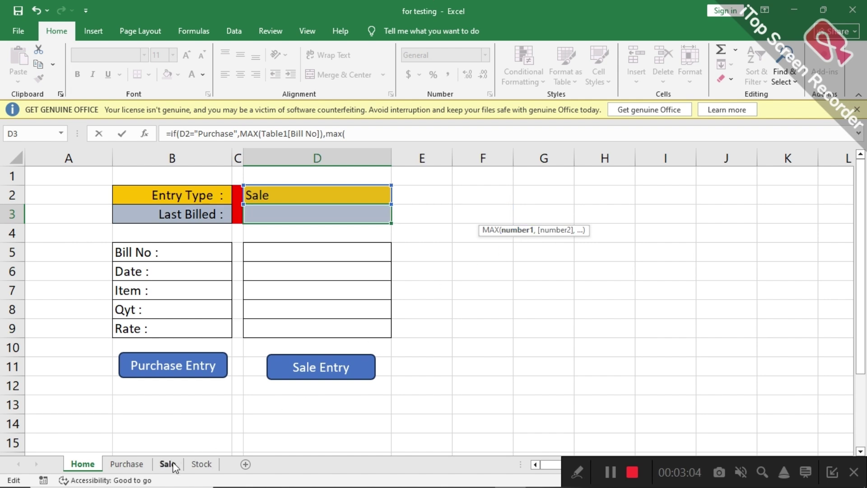
{"action": "left_click_drag", "start_coordinate": [109, 222], "coordinate": [108, 223]}
{"action": "key", "text": "shift+Down"}
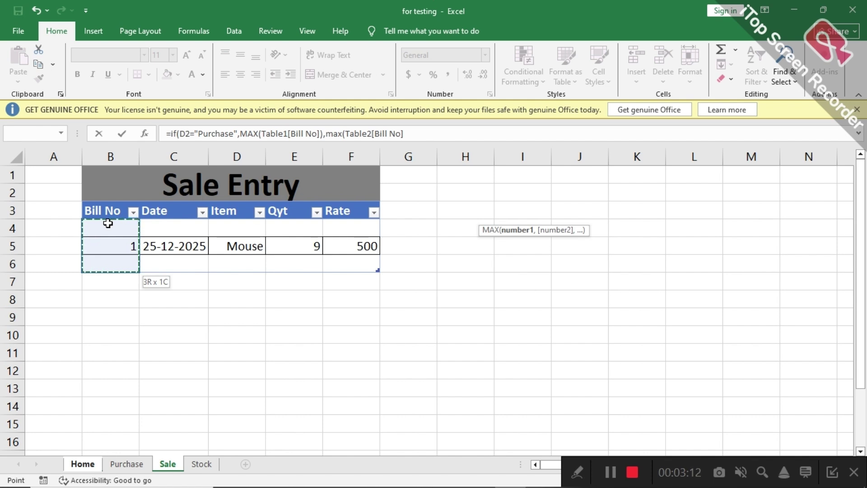
{"action": "type", "text": ")"}
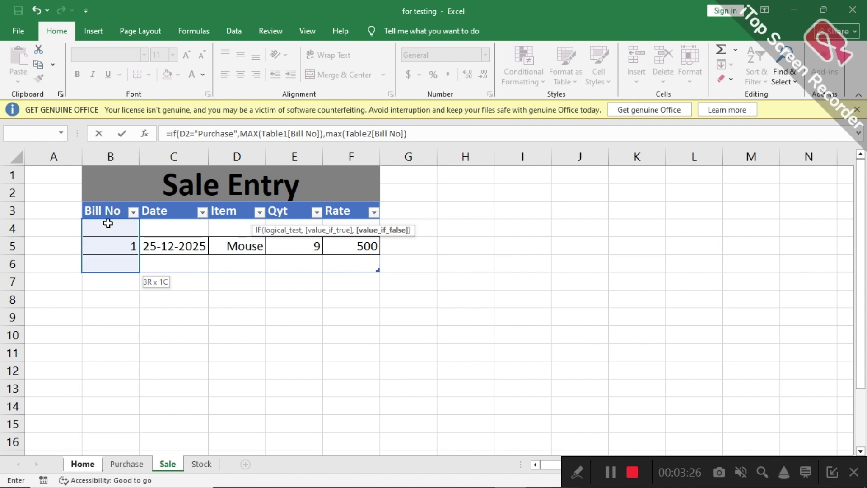
{"action": "type", "text": ")"}
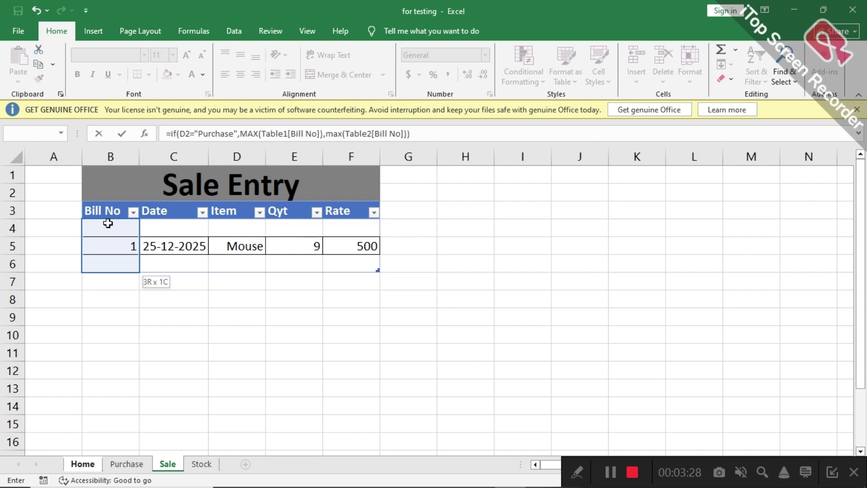
{"action": "key", "text": "Return"}
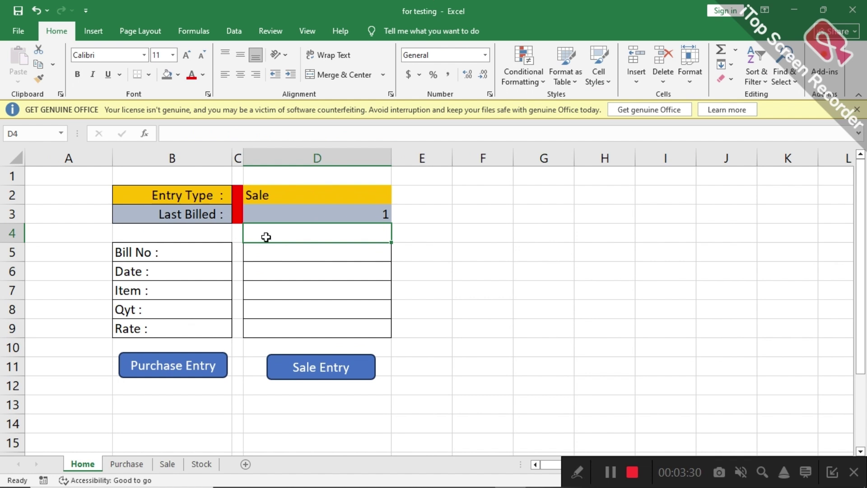
Step: Test the Last Billed formula by switching the Entry Type in D2 to Purchase and back to Sale
{"action": "left_click", "coordinate": [323, 197]}
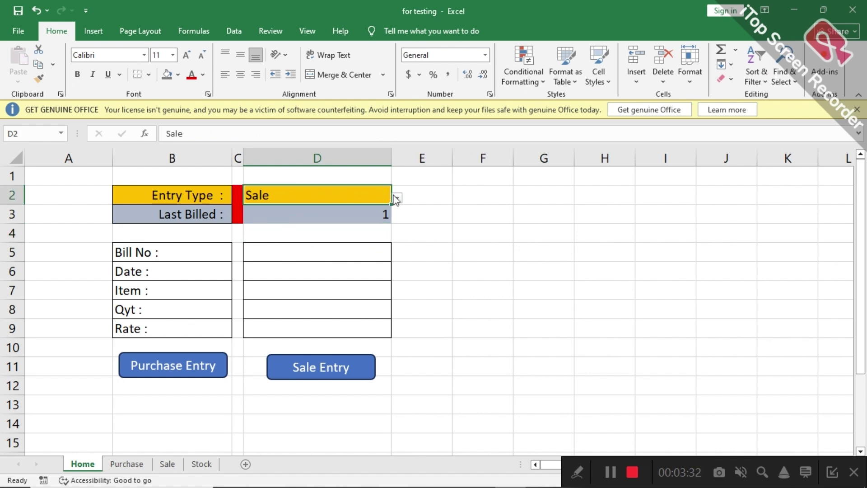
{"action": "left_click", "coordinate": [397, 198]}
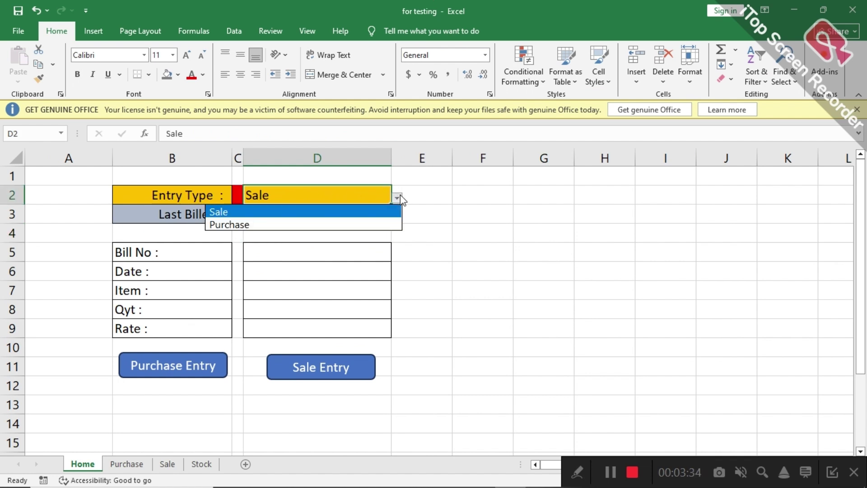
{"action": "left_click", "coordinate": [319, 224]}
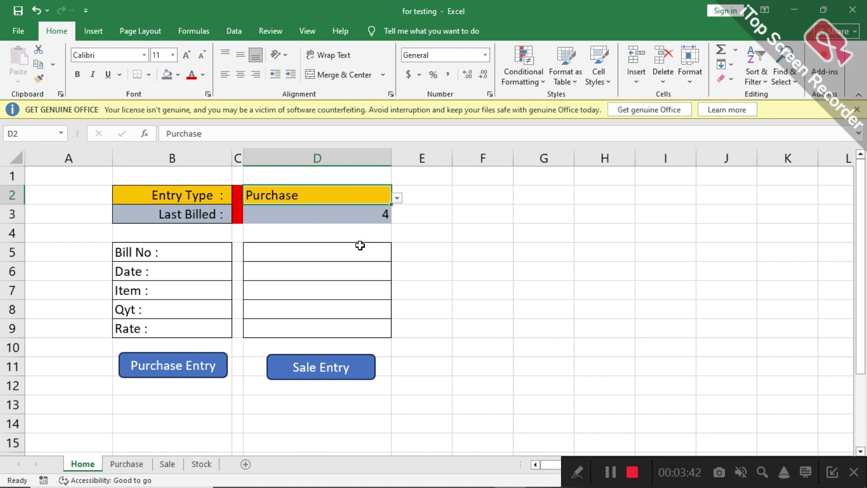
{"action": "left_click", "coordinate": [359, 247]}
{"action": "left_click", "coordinate": [378, 200]}
{"action": "left_click", "coordinate": [397, 198]}
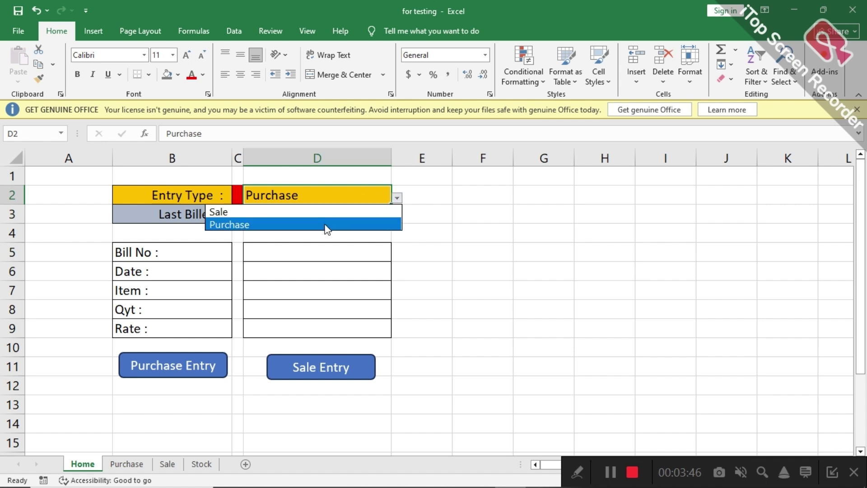
{"action": "left_click", "coordinate": [301, 215]}
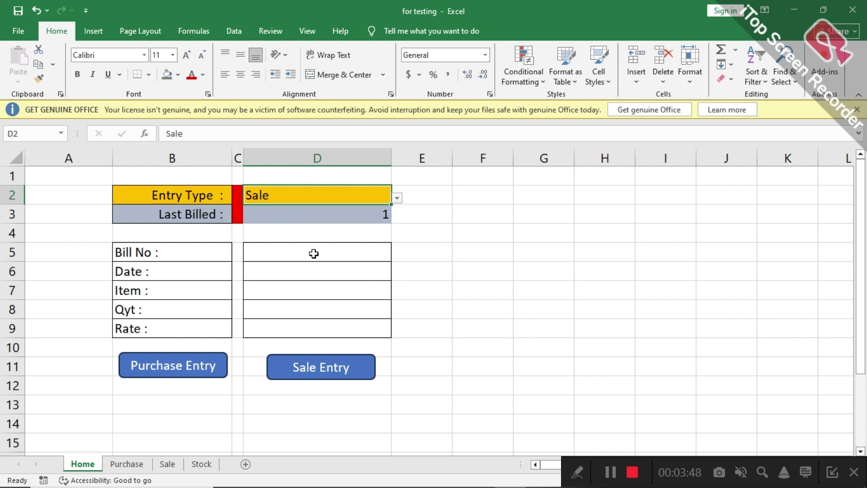
Step: Fill in the Home entry form with Bill No 2, Date 25-12-2025, Item Mouse and Qyt 1000
{"action": "left_click", "coordinate": [314, 253]}
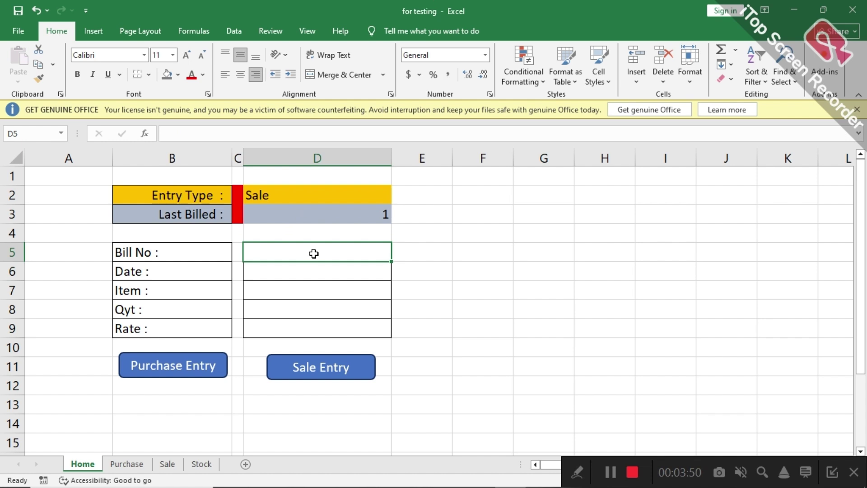
{"action": "type", "text": "2"}
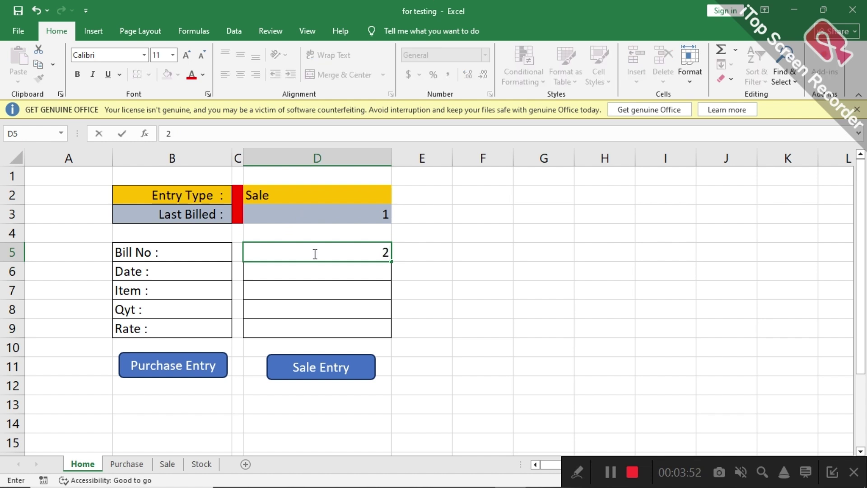
{"action": "key", "text": "Return"}
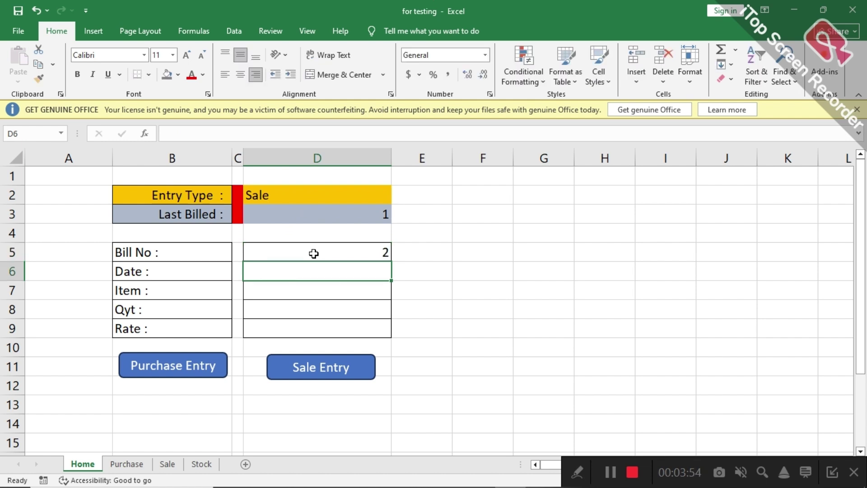
{"action": "type", "text": "25-"}
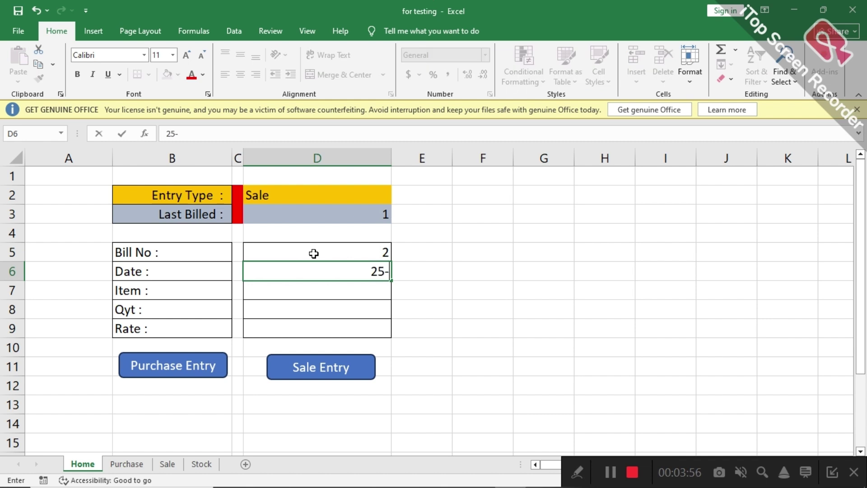
{"action": "type", "text": "12-2025"}
{"action": "key", "text": "Return"}
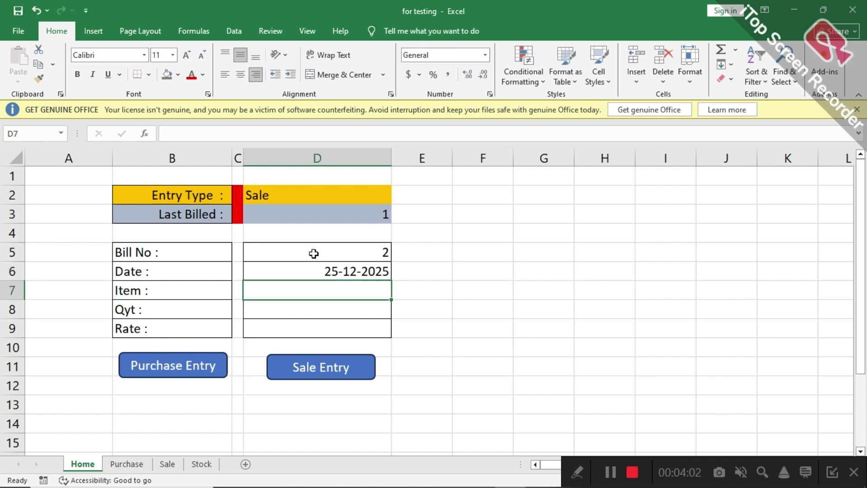
{"action": "type", "text": "Mouse"}
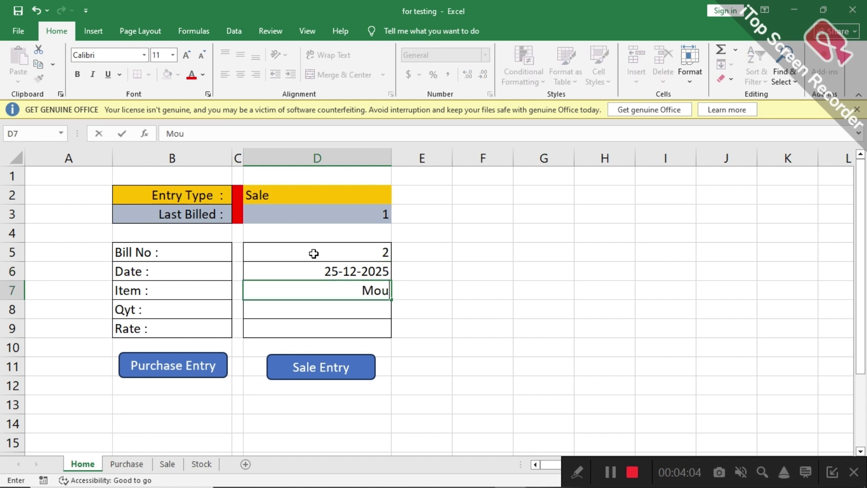
{"action": "left_click", "coordinate": [316, 305]}
{"action": "type", "text": "1000"}
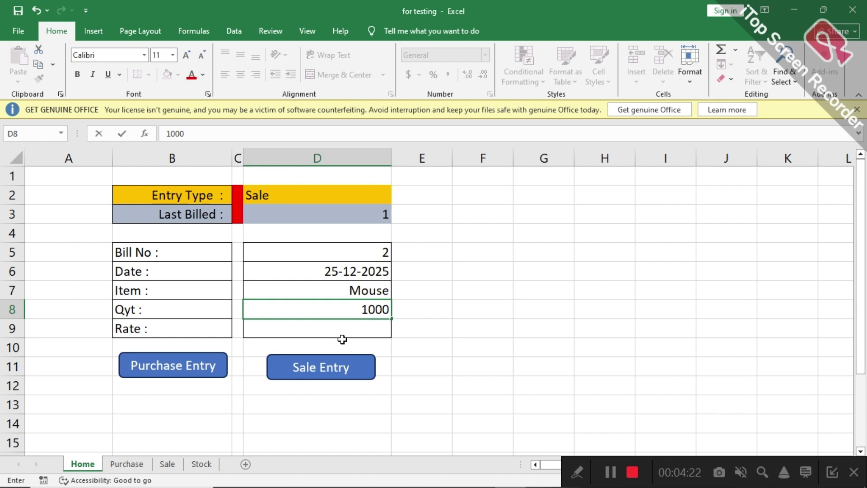
Step: Begin a VLOOKUP formula in E8, beside the Qyt field, with Item cell D7 as the lookup value
{"action": "left_click", "coordinate": [418, 314]}
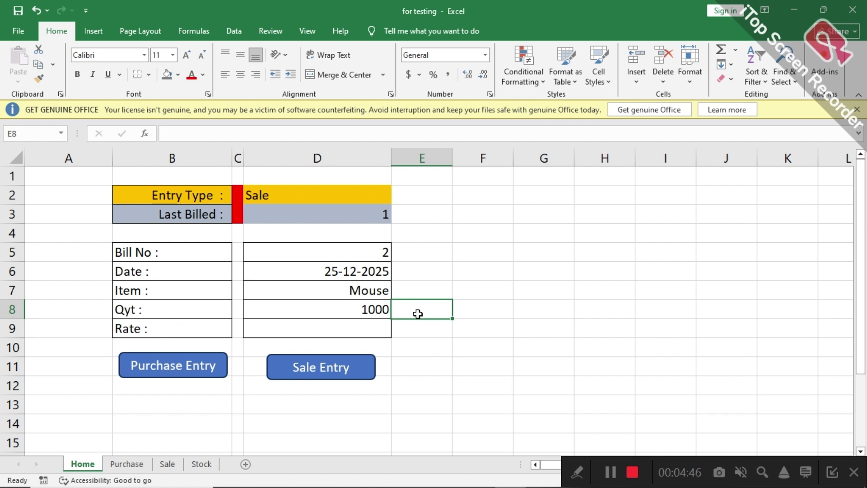
{"action": "type", "text": "="}
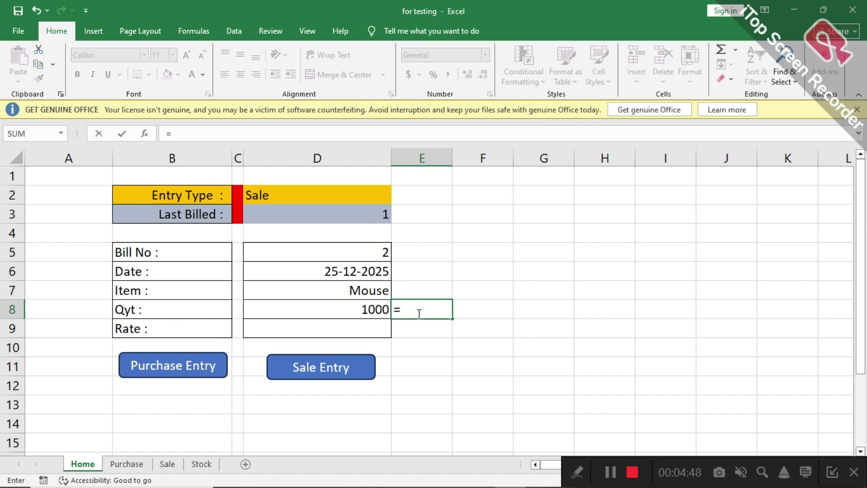
{"action": "type", "text": "vlookup"}
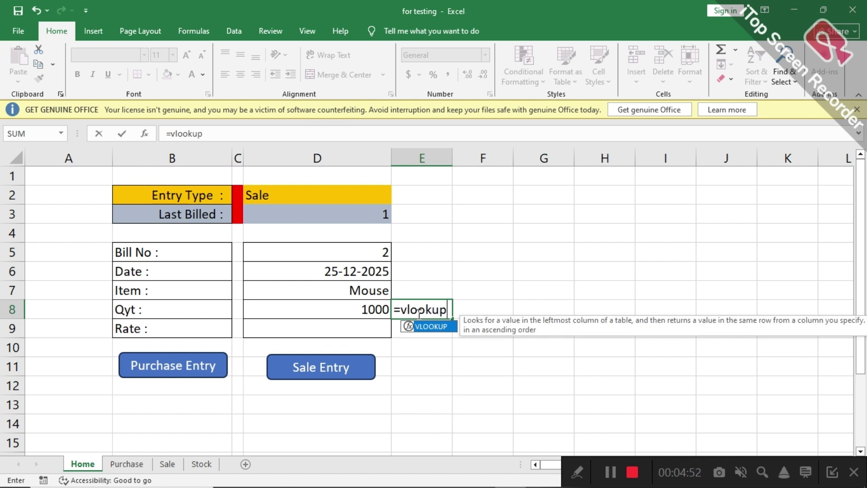
{"action": "type", "text": "("}
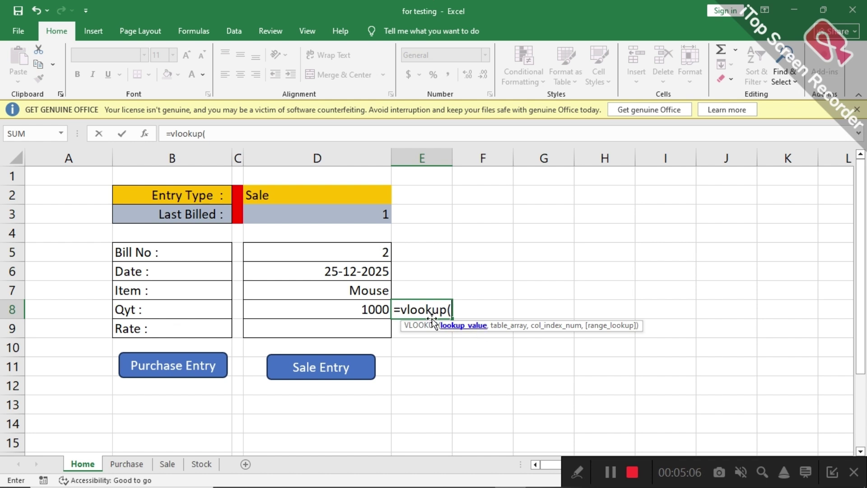
{"action": "left_click", "coordinate": [365, 293]}
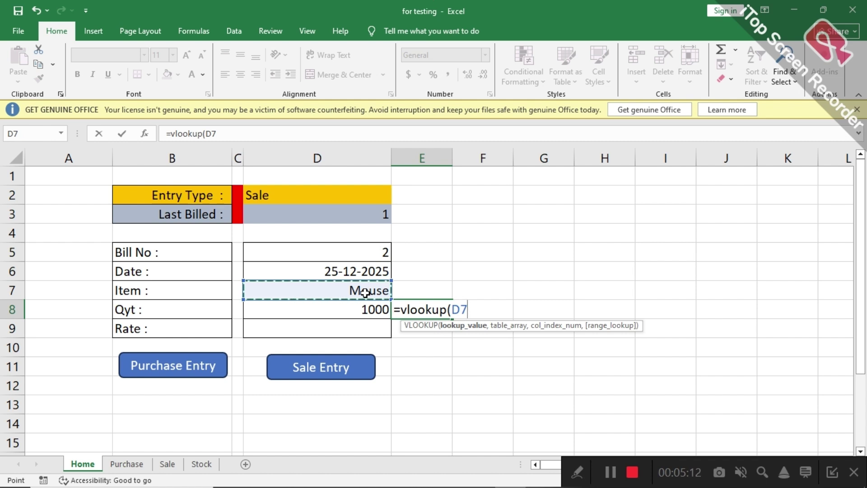
{"action": "type", "text": ","}
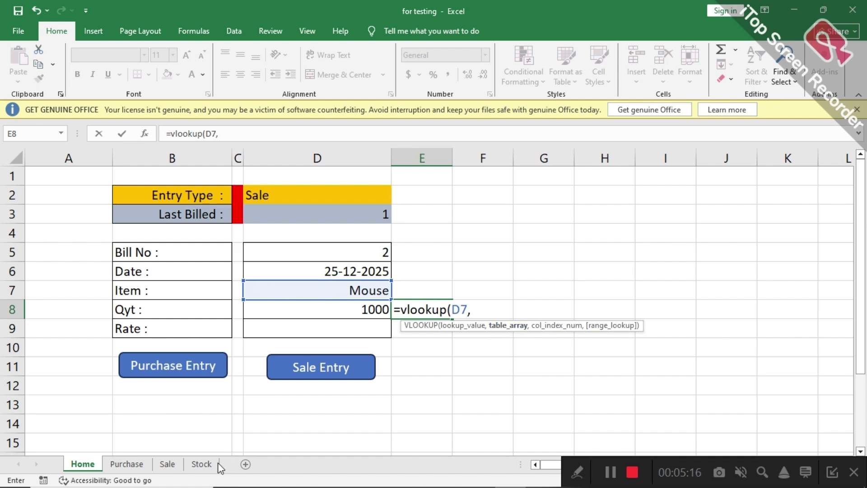
Step: Use the Stock sheet's entire table, B3:E15 including its header row, as the VLOOKUP table array
{"action": "left_click", "coordinate": [202, 464]}
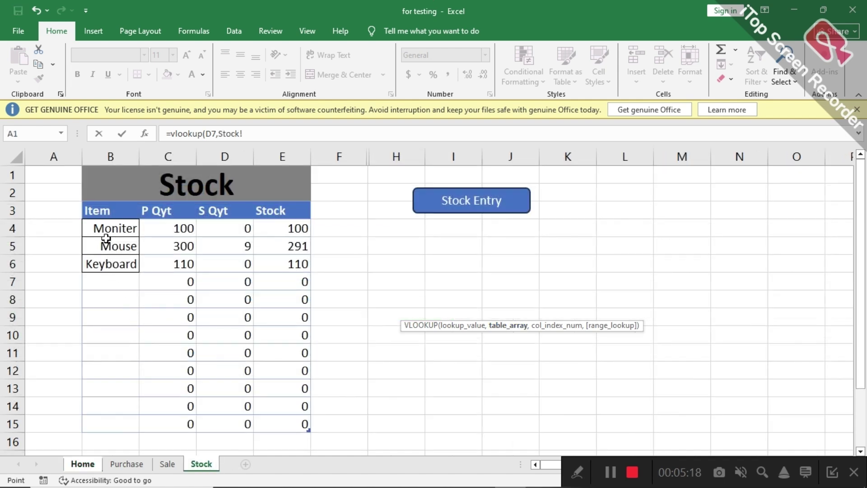
{"action": "left_click", "coordinate": [101, 209]}
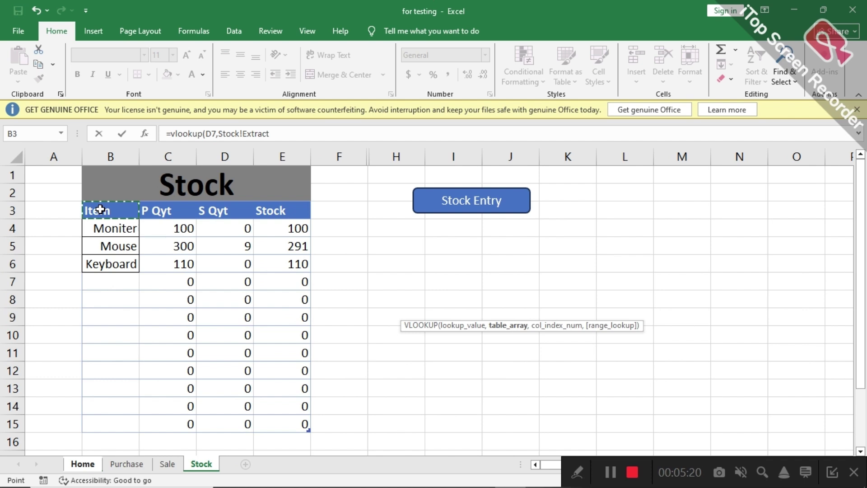
{"action": "key", "text": "shift+Right"}
{"action": "key", "text": "shift+Right"}
{"action": "key", "text": "shift+Right"}
{"action": "key", "text": "shift+Down"}
{"action": "key", "text": "shift+Down"}
{"action": "key", "text": "shift+Down"}
{"action": "key", "text": "shift+Down"}
{"action": "key", "text": "shift+Down"}
{"action": "key", "text": "shift+Down"}
{"action": "key", "text": "shift+Down"}
{"action": "key", "text": "shift+Down"}
{"action": "key", "text": "shift+Down"}
{"action": "key", "text": "shift+Down"}
{"action": "key", "text": "shift+Down"}
{"action": "key", "text": "shift+Down"}
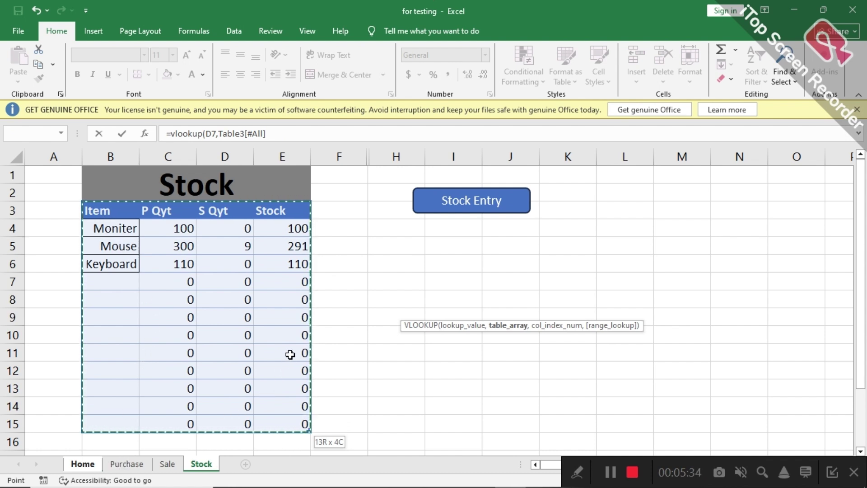
Step: Finish the VLOOKUP with column index 4 and 0 for the range lookup argument
{"action": "type", "text": ",4"}
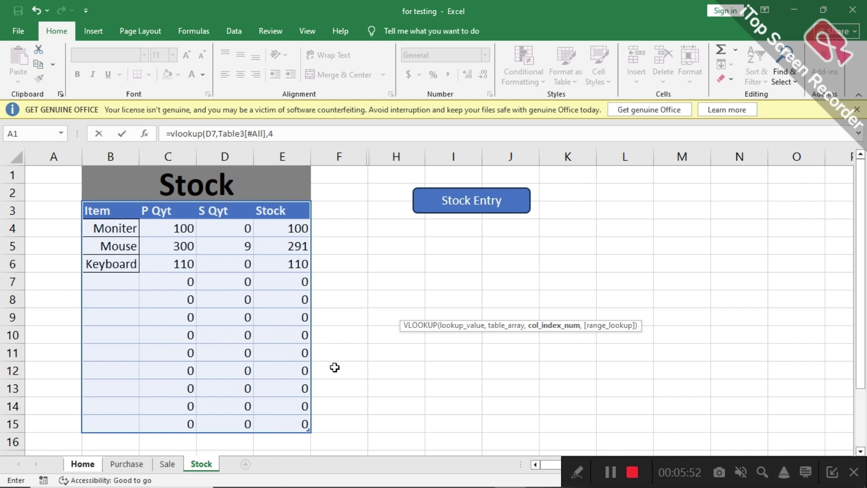
{"action": "type", "text": ",0"}
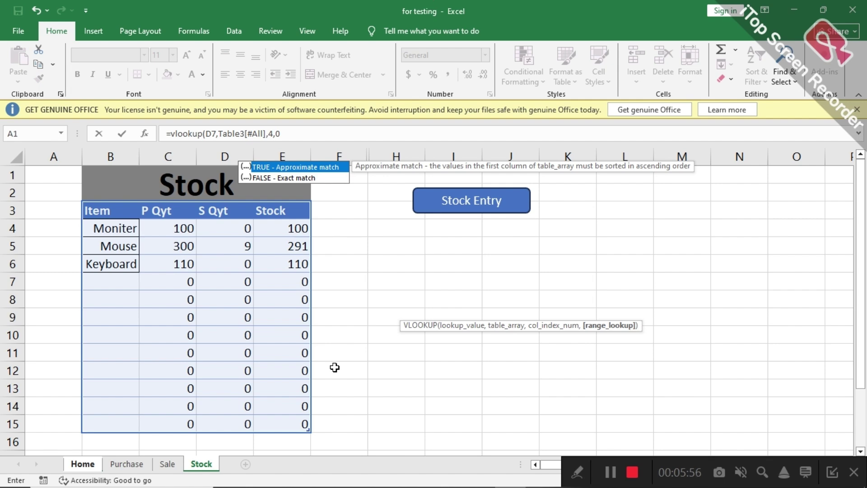
{"action": "type", "text": ")"}
{"action": "key", "text": "Return"}
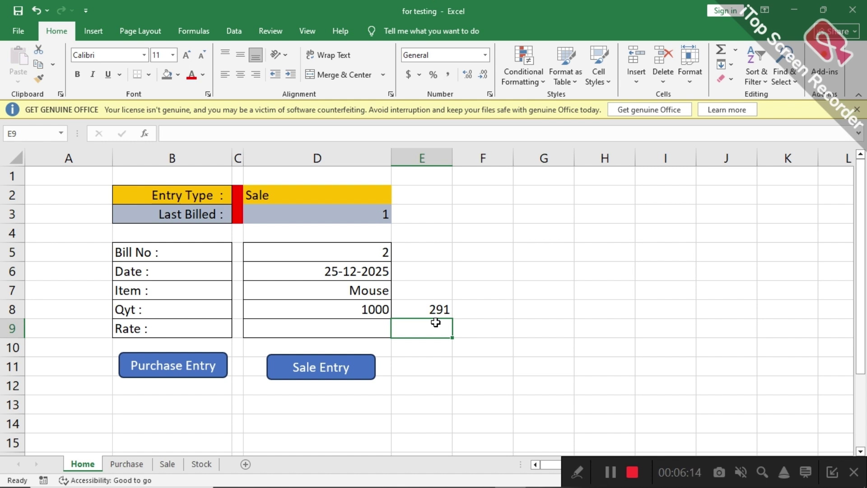
Step: Change the Item in D7 to Keyboard to test the stock lookup
{"action": "left_click", "coordinate": [342, 294]}
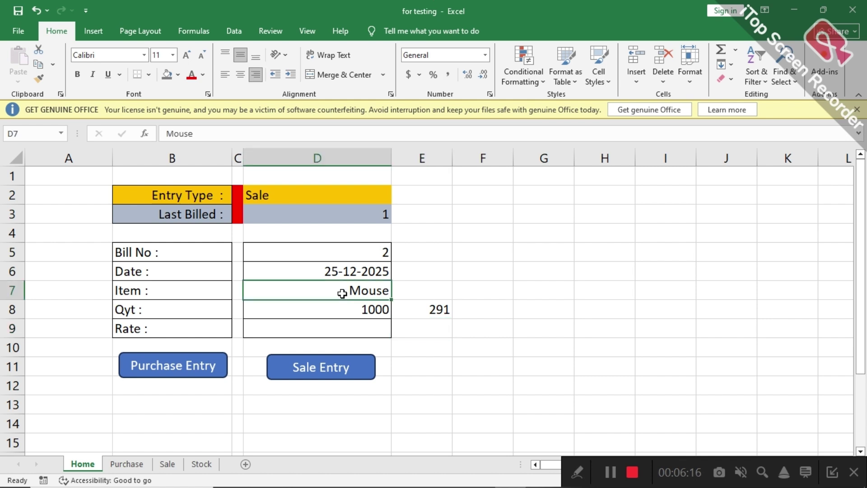
{"action": "type", "text": "Key"}
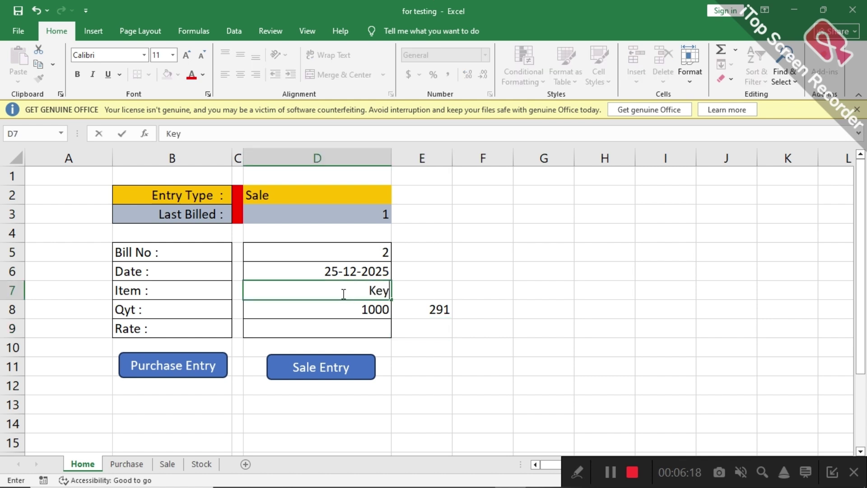
{"action": "type", "text": "board"}
{"action": "key", "text": "Return"}
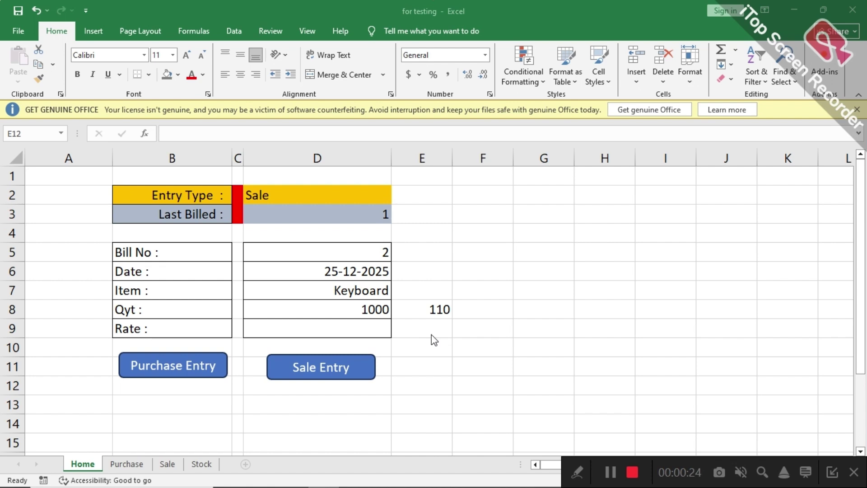
Step: Wrap the VLOOKUP in E8 in an IF function that tests whether its result is less than the quantity in D8
{"action": "double_click", "coordinate": [424, 311]}
{"action": "left_click", "coordinate": [403, 310]}
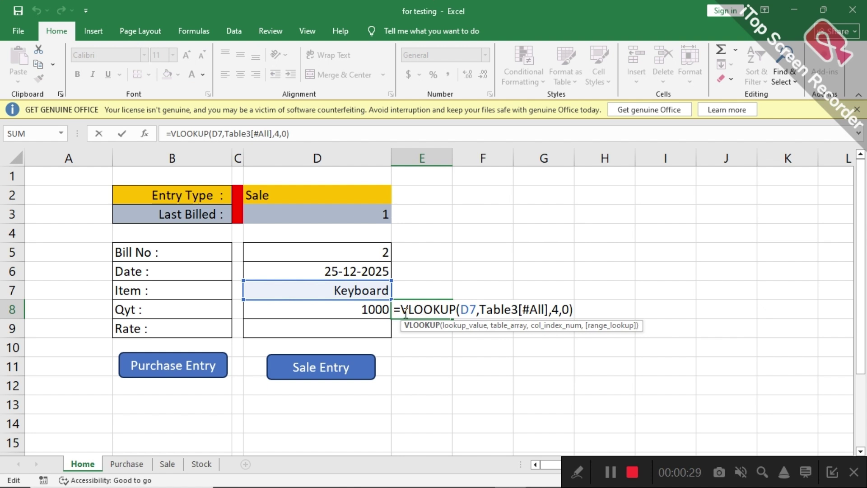
{"action": "type", "text": "if"}
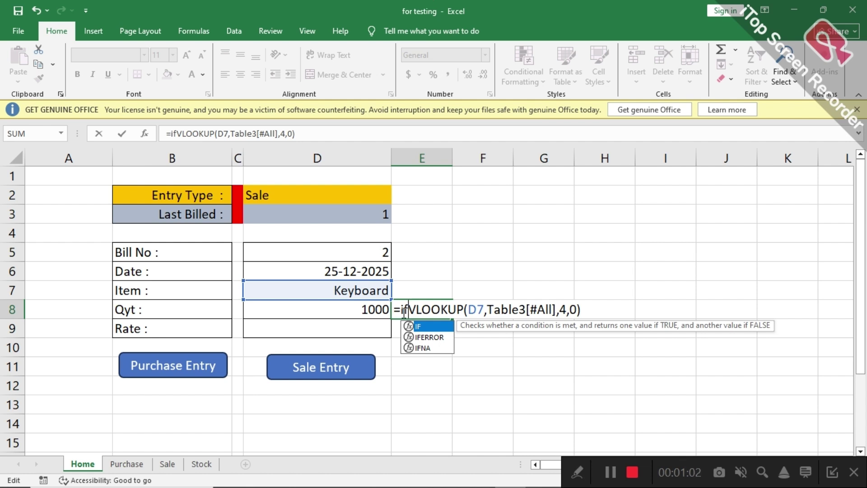
{"action": "type", "text": "("}
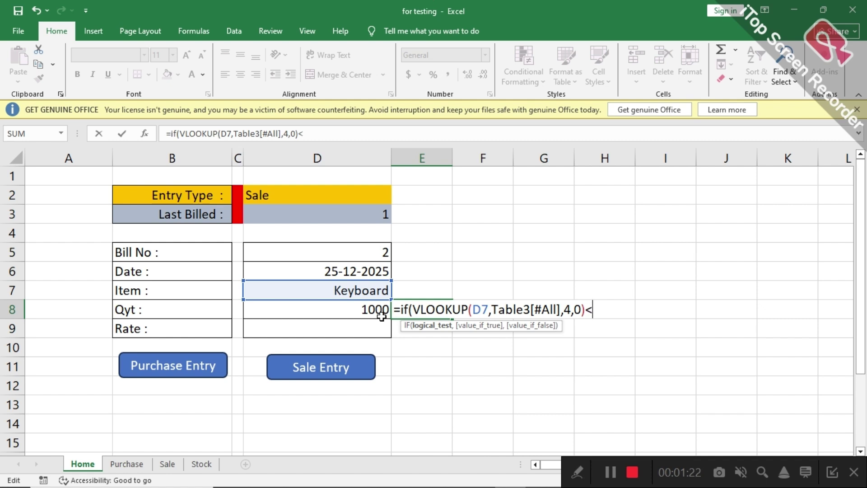
{"action": "left_click", "coordinate": [357, 310]}
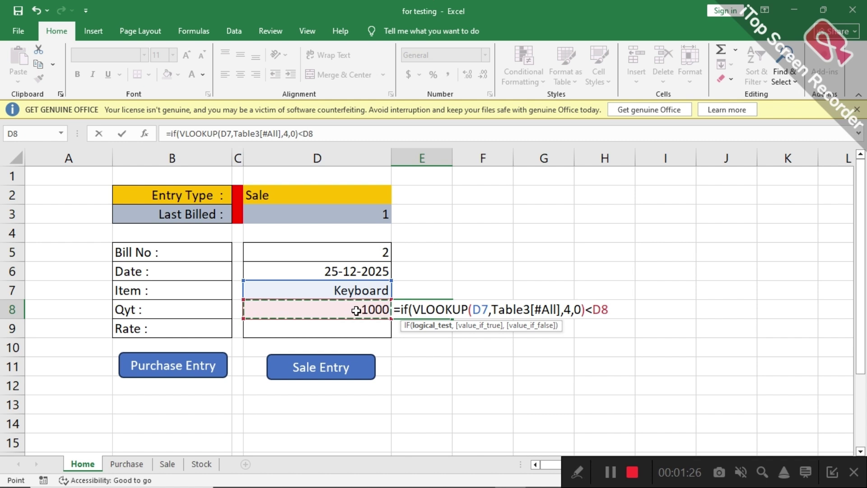
{"action": "type", "text": ","}
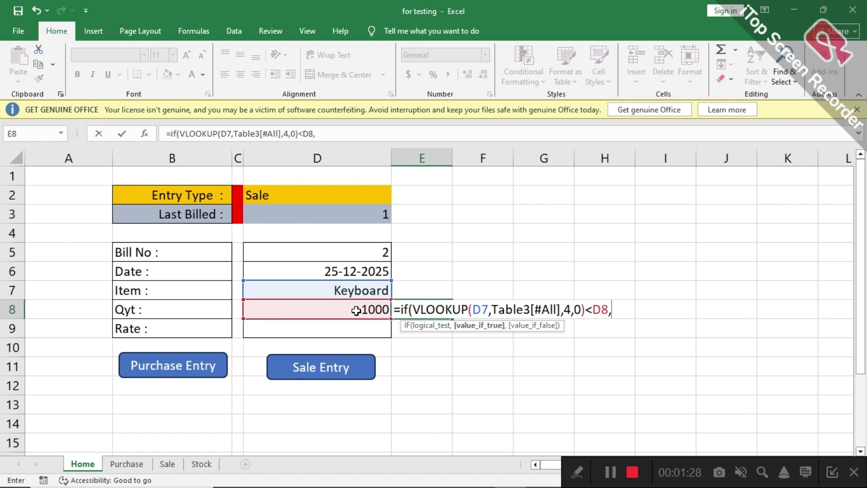
Step: Complete the IF in E8 with "Stock Not Available" as the true value and an empty string as the false value
{"action": "type", "text": "\"So"}
{"action": "key", "text": "BackSpace"}
{"action": "type", "text": "tock "}
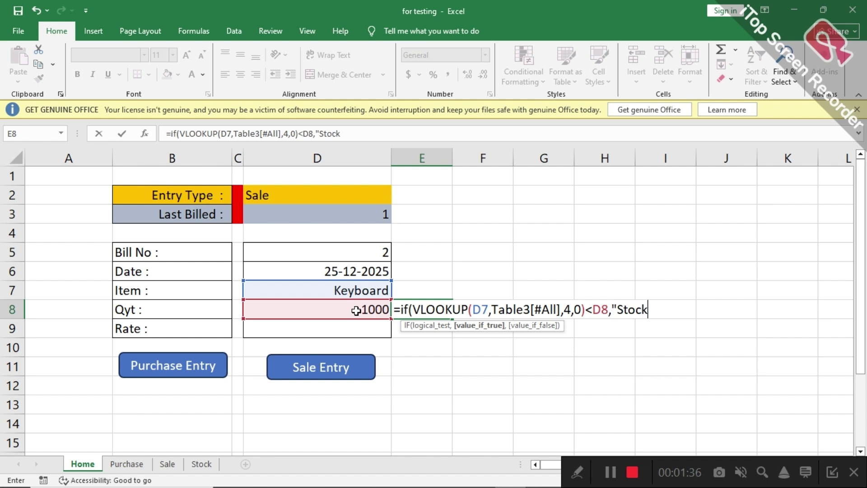
{"action": "type", "text": "n"}
{"action": "key", "text": "BackSpace"}
{"action": "type", "text": "Not Available"}
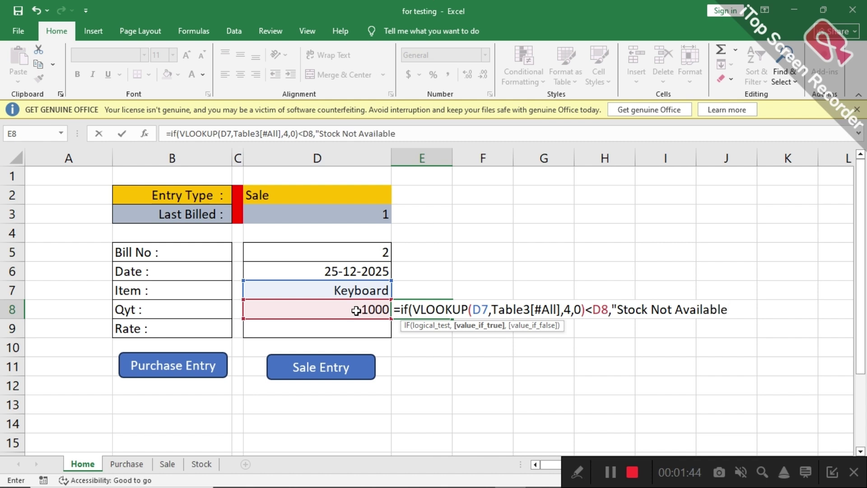
{"action": "type", "text": "\","}
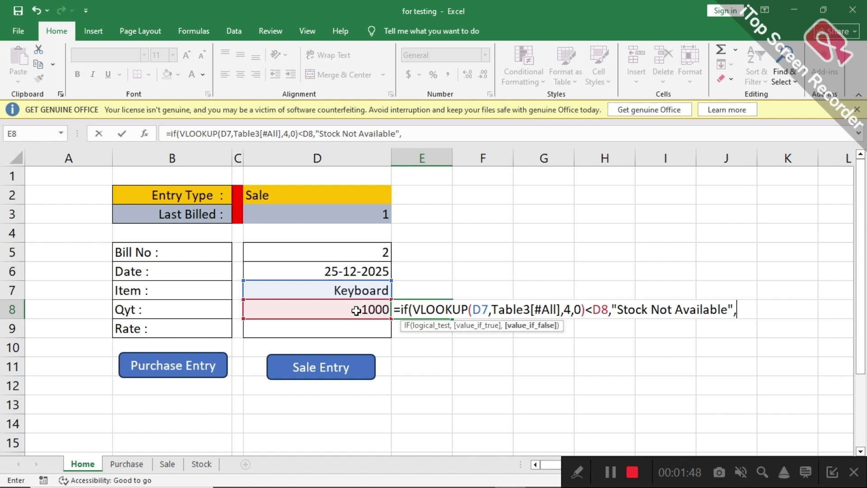
{"action": "type", "text": "\"\")"}
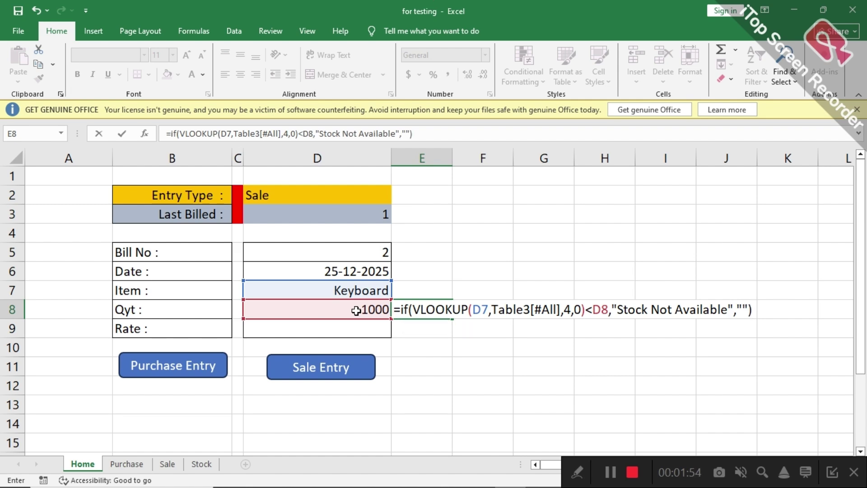
{"action": "key", "text": "Return"}
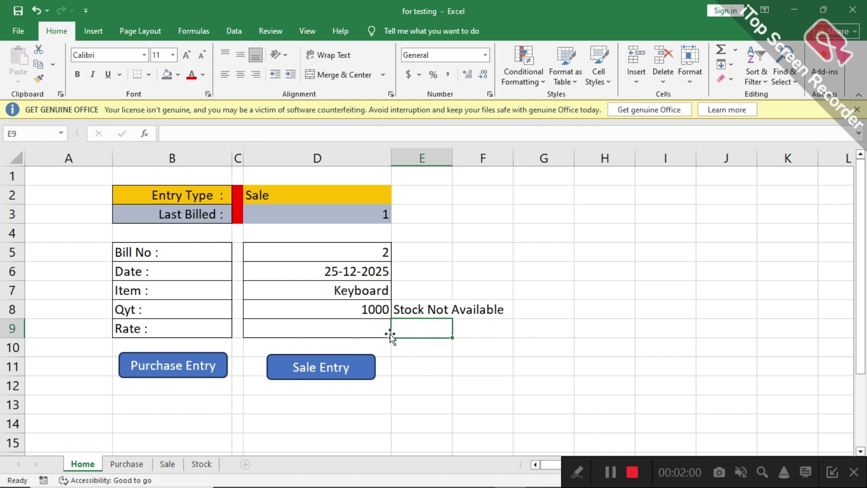
Step: Test the stock check by setting the quantity in D8 to 10 and back to 1000
{"action": "left_click", "coordinate": [338, 309]}
{"action": "type", "text": "1"}
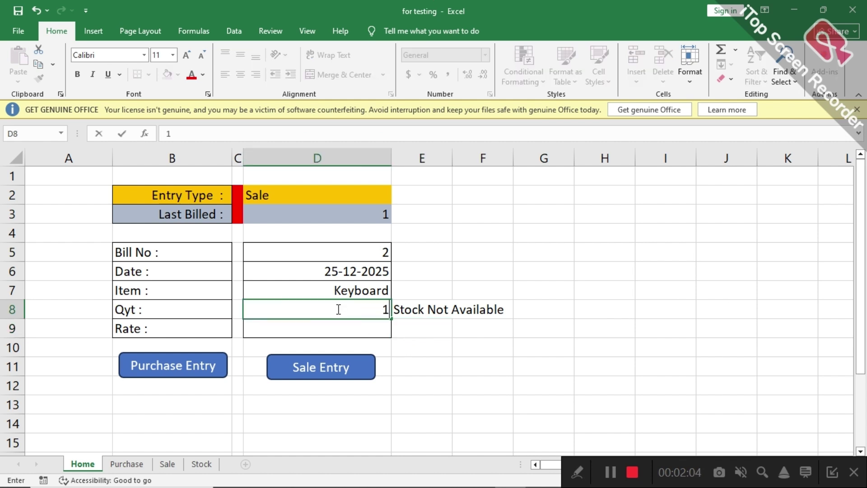
{"action": "type", "text": "0"}
{"action": "key", "text": "Return"}
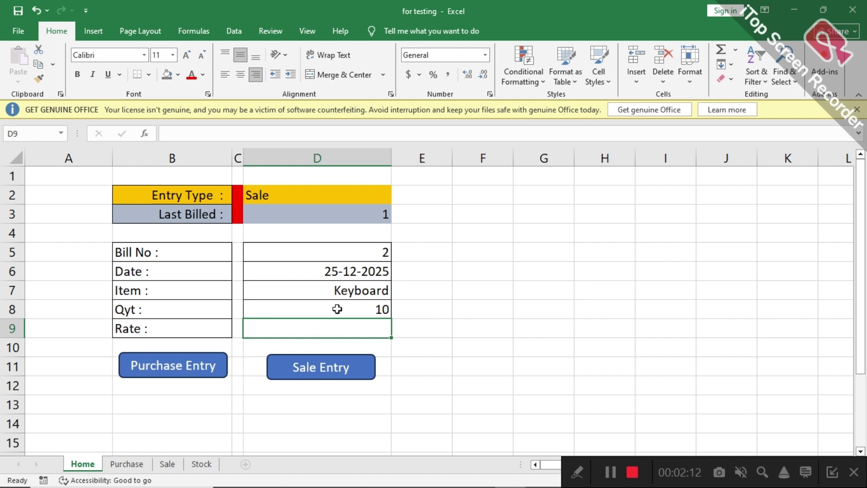
{"action": "left_click", "coordinate": [354, 305]}
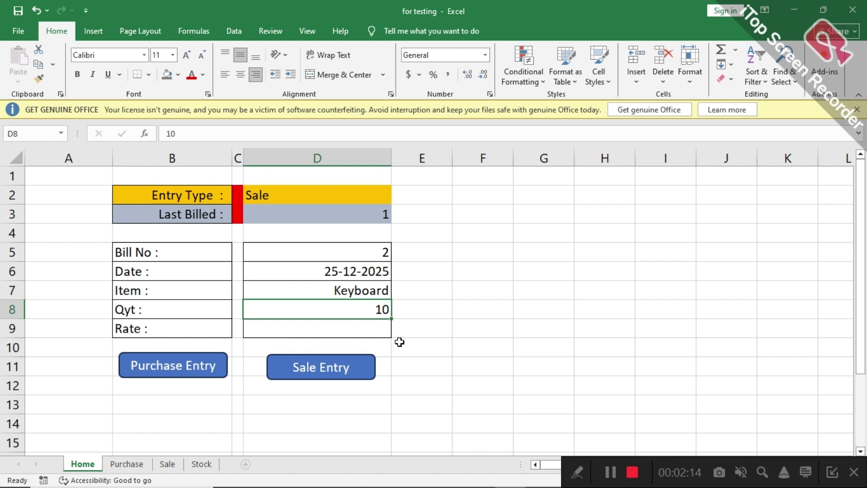
{"action": "type", "text": "1000"}
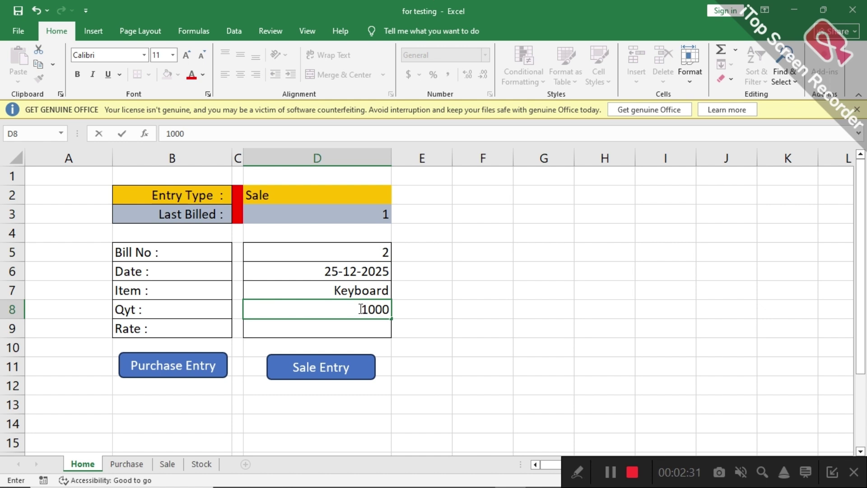
{"action": "key", "text": "Return"}
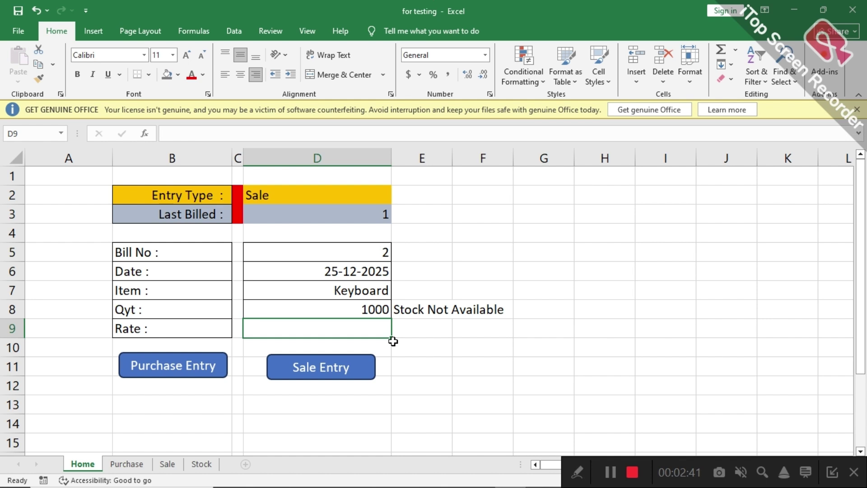
Step: Nest the E8 formula as the true value of an outer IF whose condition is D2="Sale"
{"action": "left_click", "coordinate": [421, 307]}
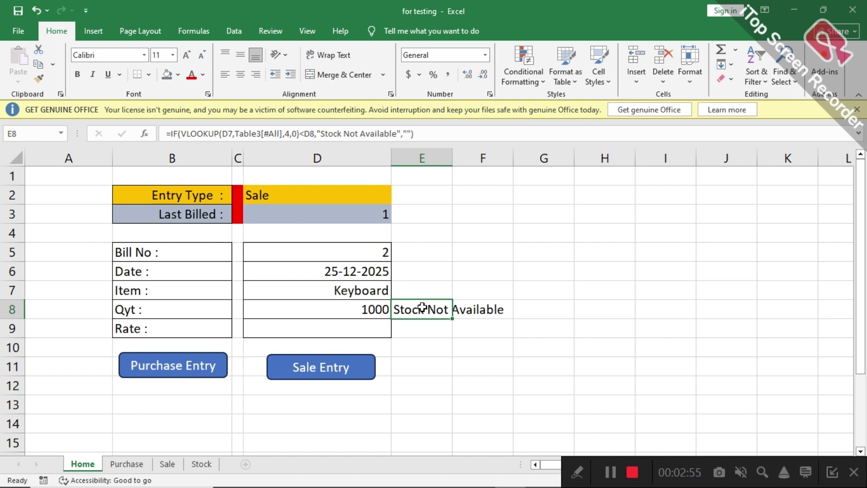
{"action": "double_click", "coordinate": [421, 307]}
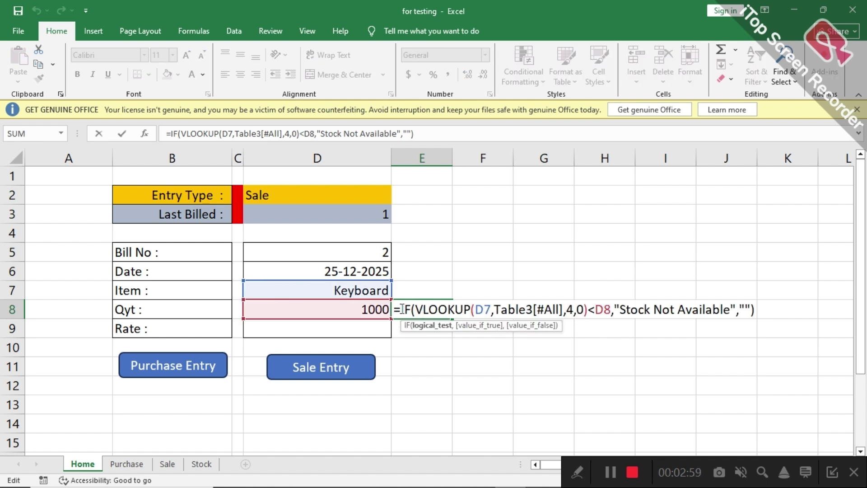
{"action": "left_click", "coordinate": [403, 309]}
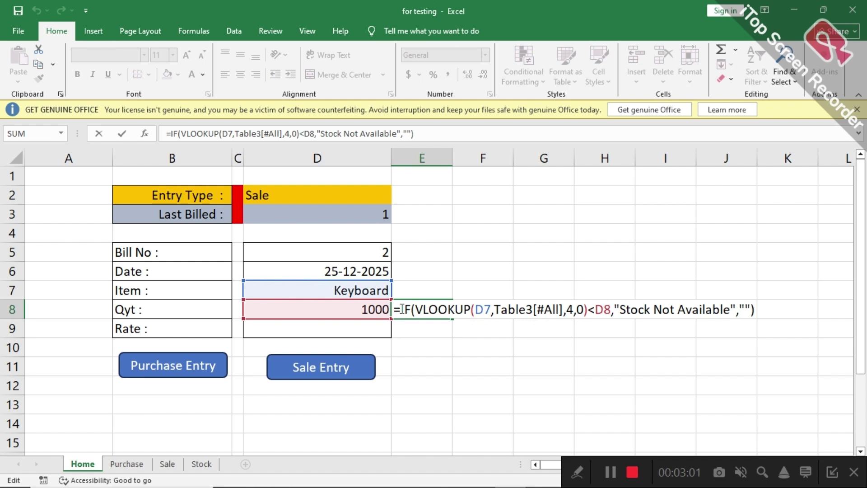
{"action": "type", "text": "if("}
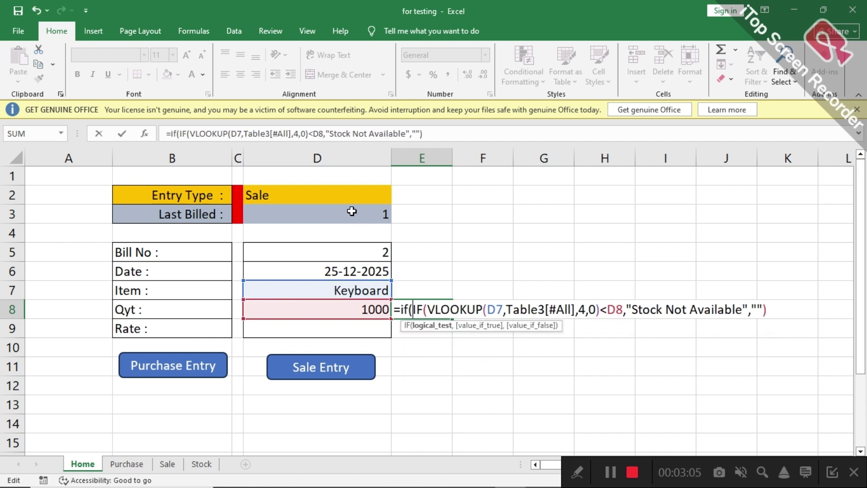
{"action": "left_click", "coordinate": [343, 199]}
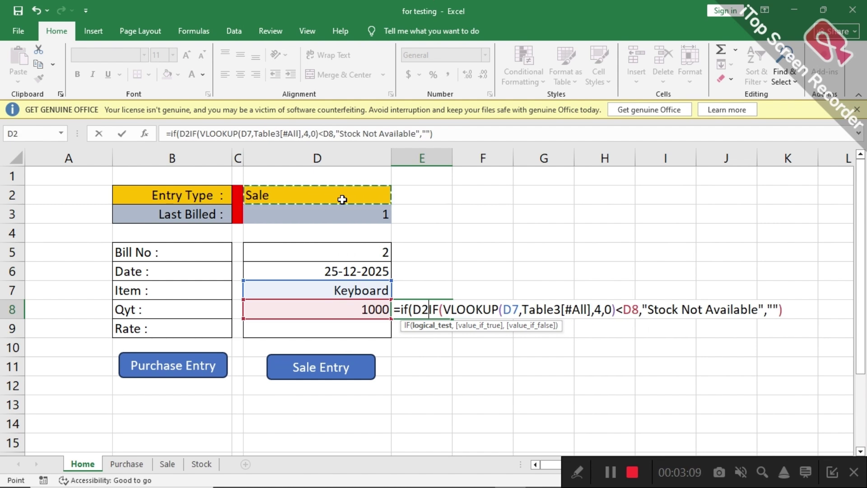
{"action": "type", "text": "="}
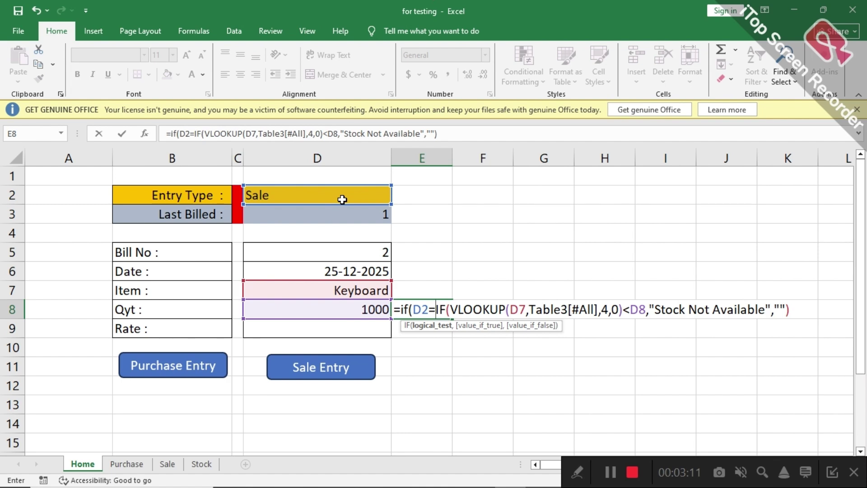
{"action": "type", "text": "\"Sale\""}
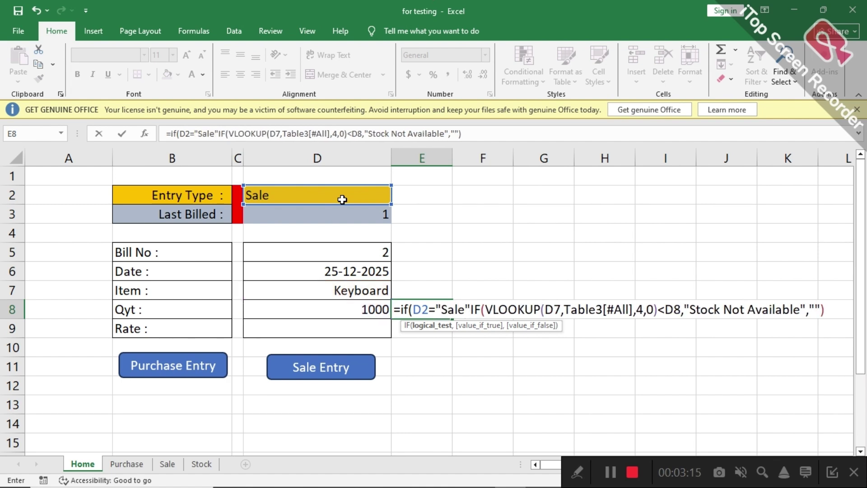
{"action": "type", "text": ","}
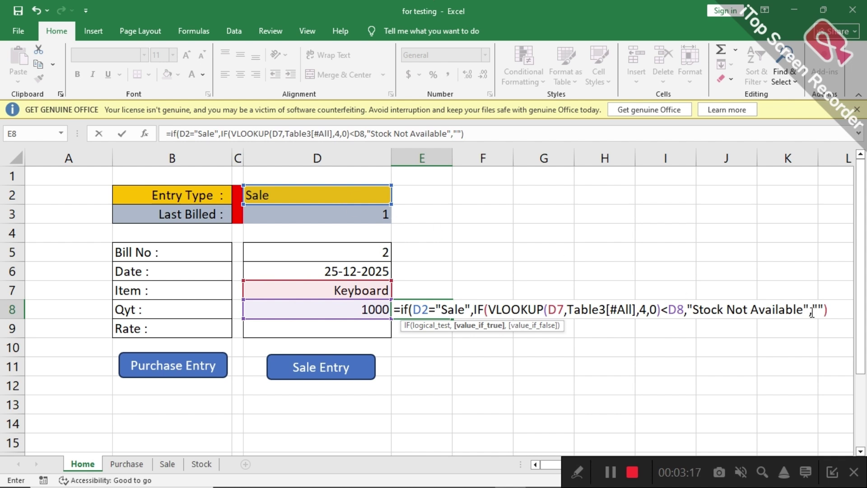
Step: Finish the outer IF in E8 with an empty string as its false value
{"action": "left_click", "coordinate": [831, 312]}
{"action": "type", "text": ","}
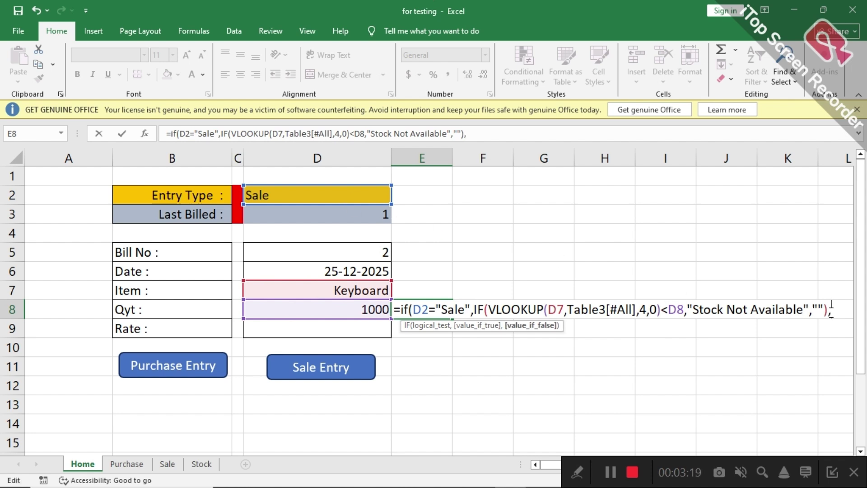
{"action": "type", "text": "\"\")"}
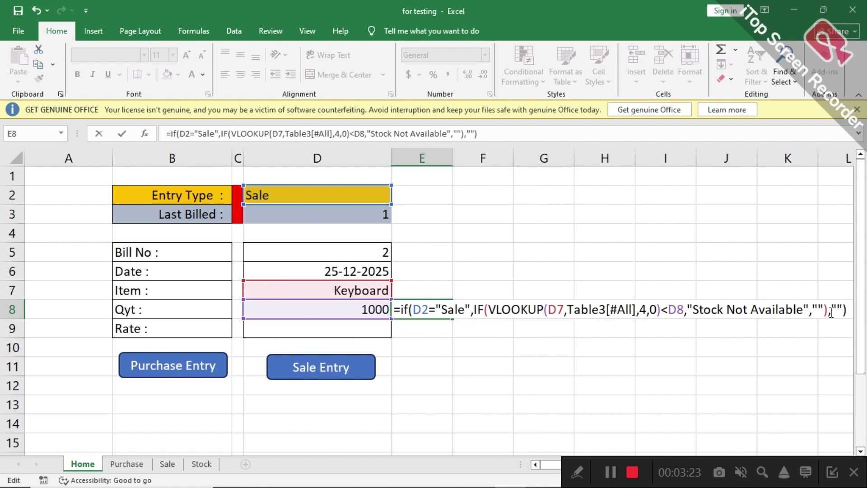
{"action": "key", "text": "Return"}
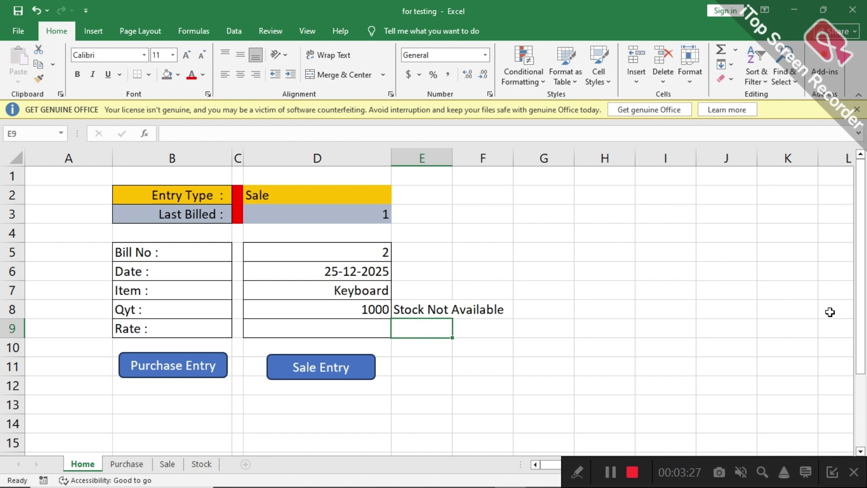
Step: Test the stock check with the Entry Type in D2 set to Purchase
{"action": "left_click", "coordinate": [367, 196]}
{"action": "left_click", "coordinate": [395, 202]}
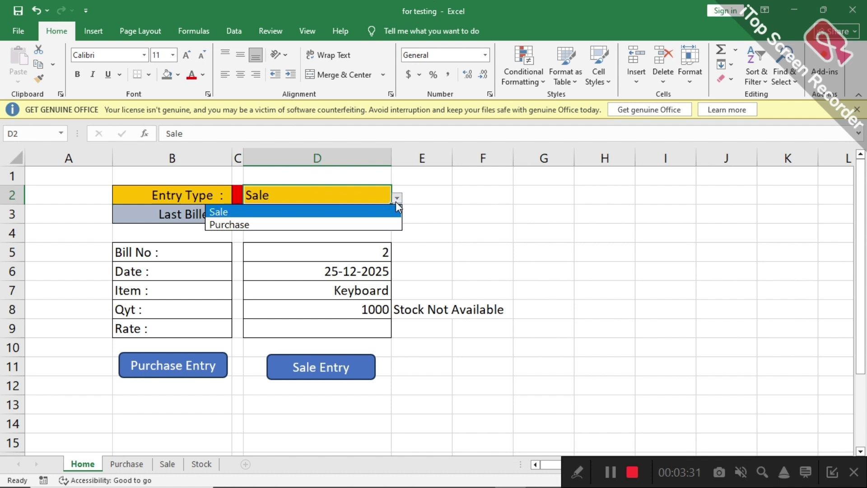
{"action": "left_click", "coordinate": [317, 219]}
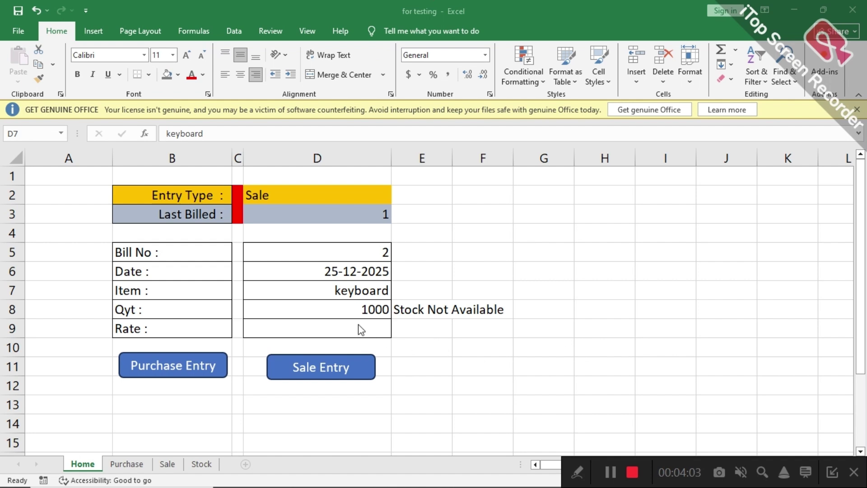
Step: Change the Item in D7 to Cable to test the stock check with another item
{"action": "left_click", "coordinate": [336, 289]}
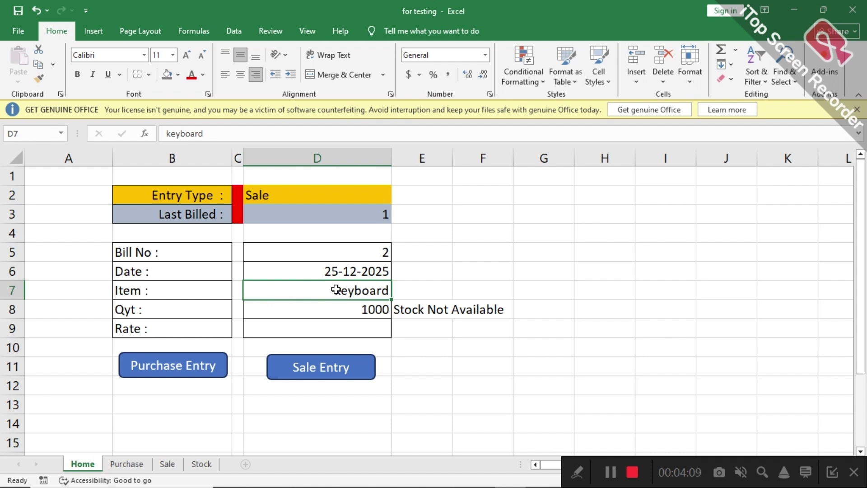
{"action": "type", "text": "Cable"}
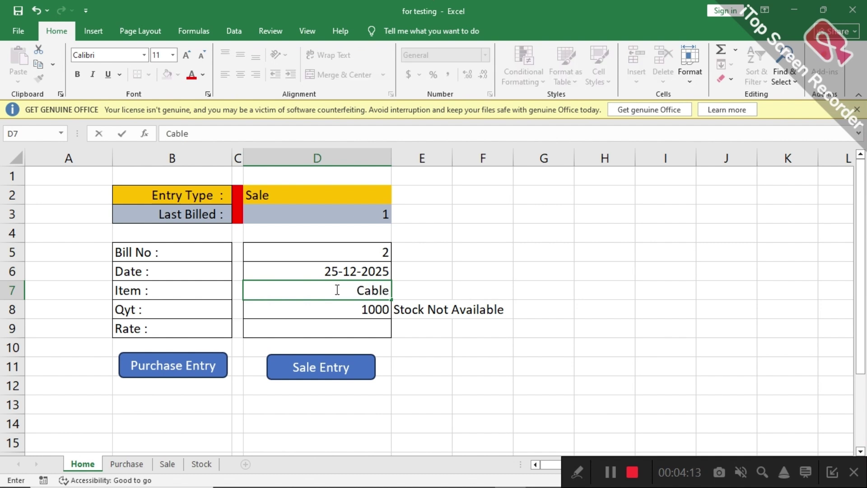
{"action": "left_click", "coordinate": [338, 311]}
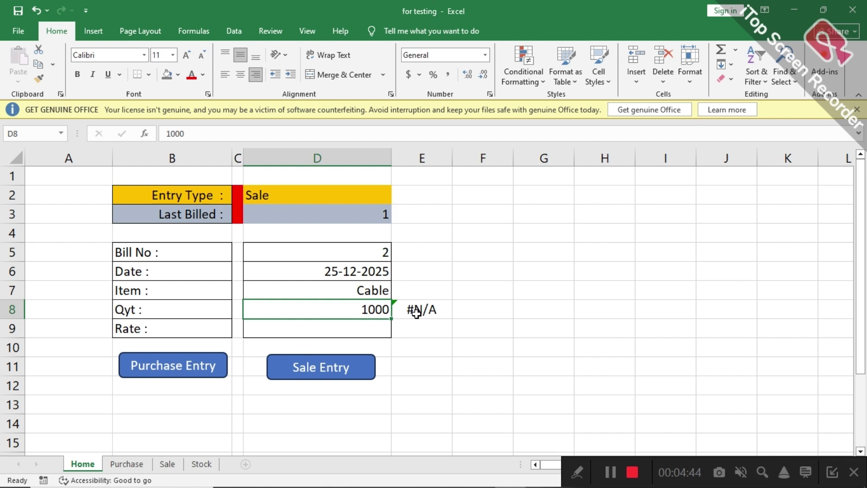
Step: Wrap the whole E8 stock check formula in IFERROR with an empty string as the value if error
{"action": "double_click", "coordinate": [415, 310]}
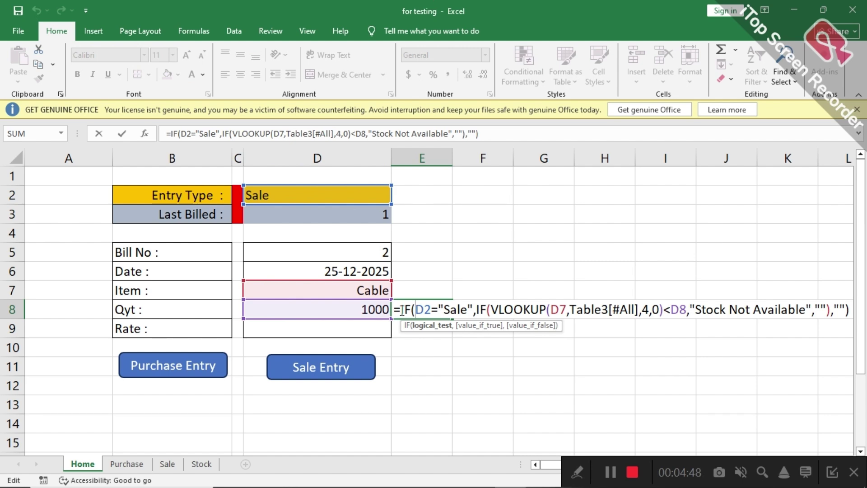
{"action": "left_click", "coordinate": [402, 310]}
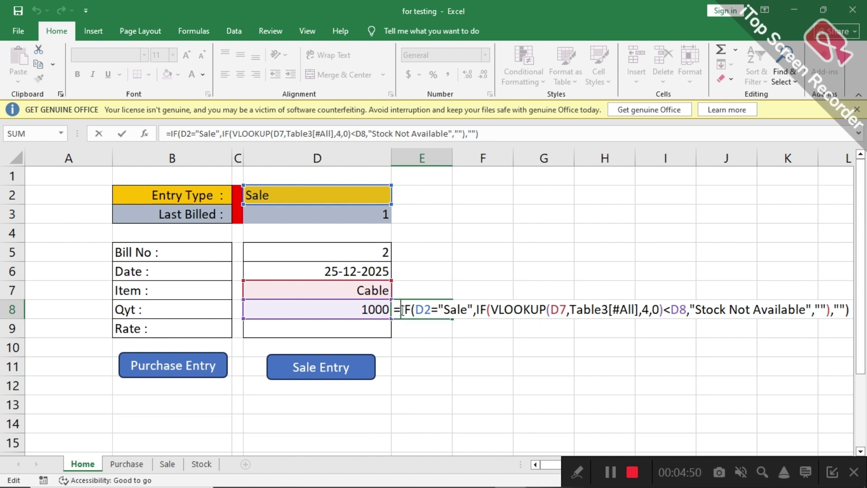
{"action": "type", "text": "if("}
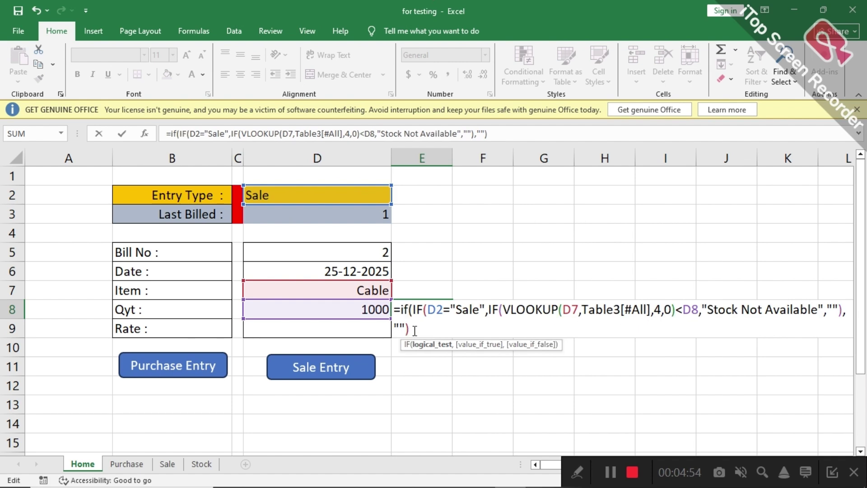
{"action": "left_click", "coordinate": [416, 330]}
{"action": "left_click", "coordinate": [409, 310]}
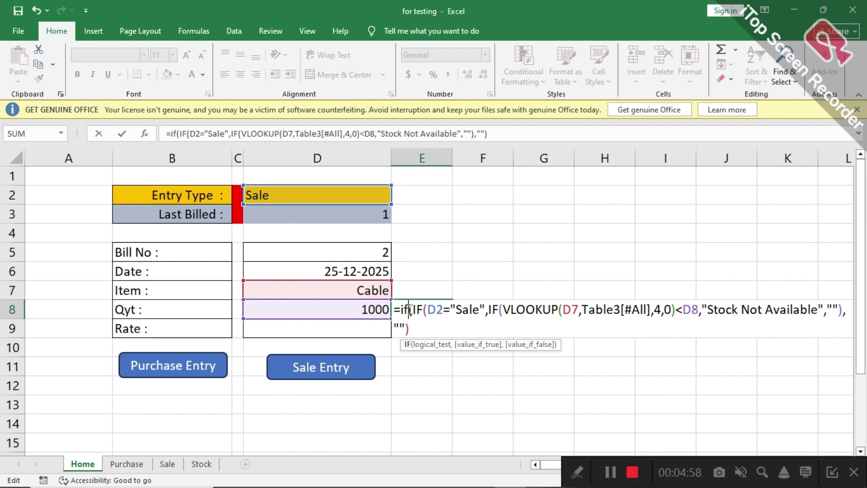
{"action": "type", "text": "error"}
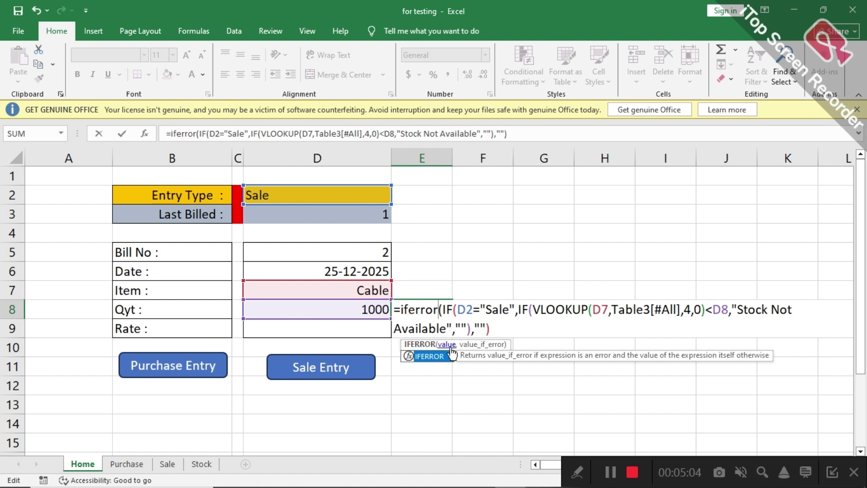
{"action": "left_click", "coordinate": [495, 331]}
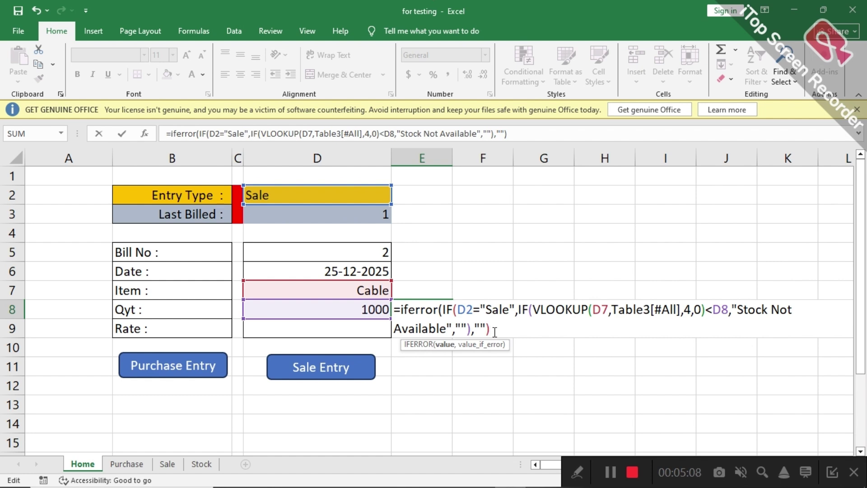
{"action": "type", "text": ","}
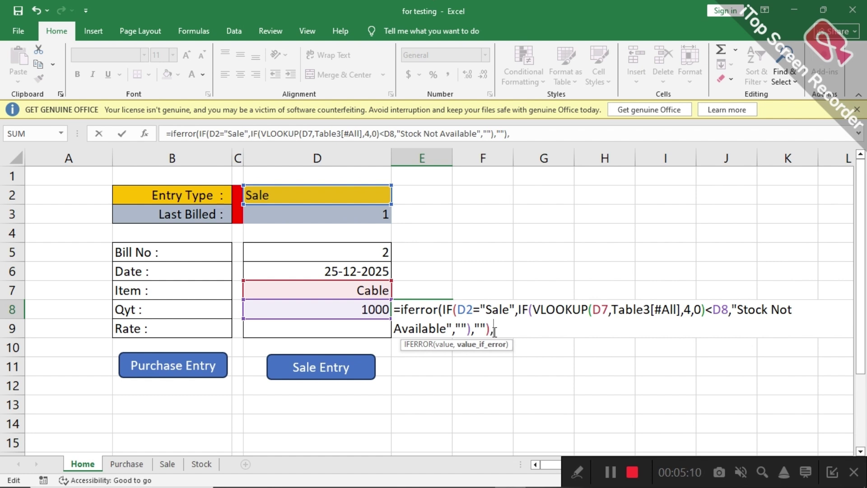
{"action": "type", "text": "\"\")"}
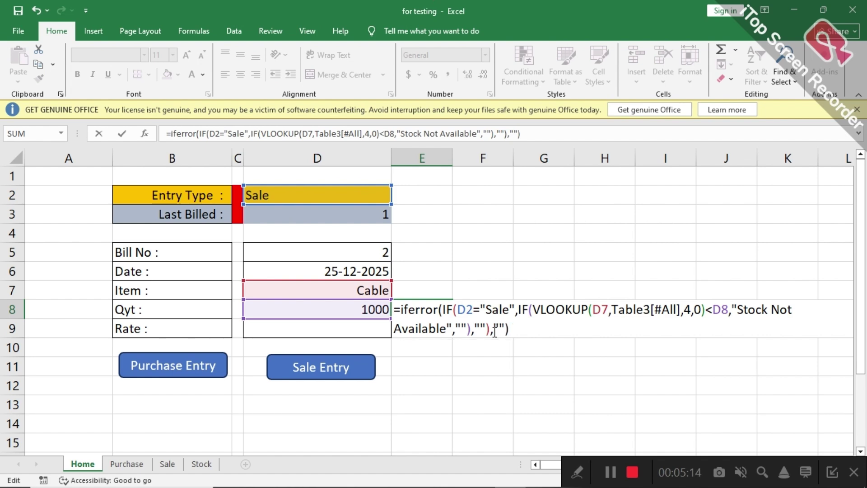
{"action": "key", "text": "Return"}
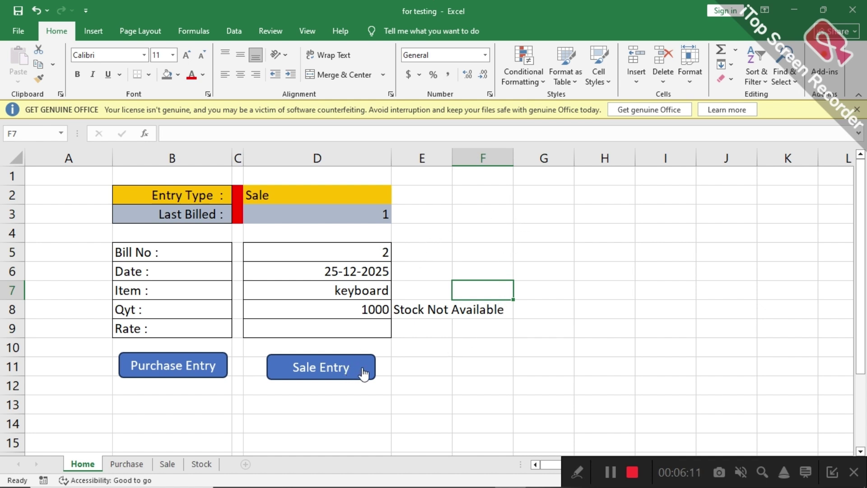
Step: Paste a copy of the Sale Entry button at F3 and hyperlink it to cell A1 of the Purchase sheet
{"action": "left_click", "coordinate": [497, 213]}
{"action": "key", "text": "ctrl+v"}
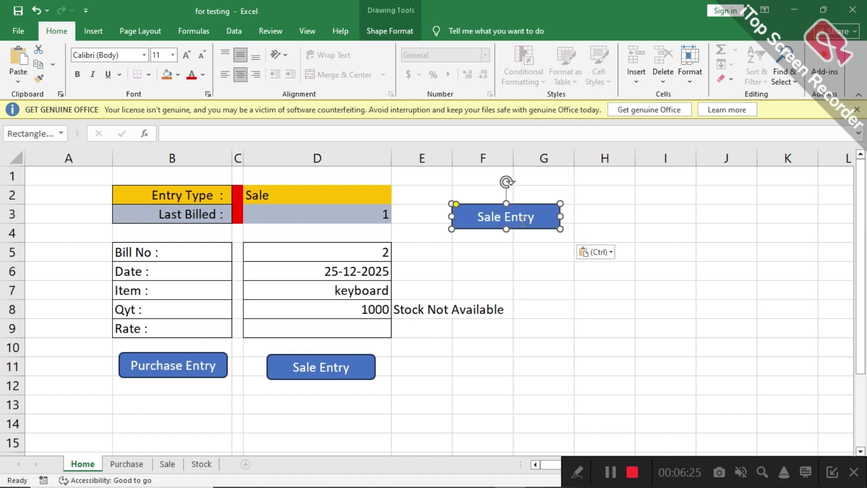
{"action": "right_click", "coordinate": [523, 220]}
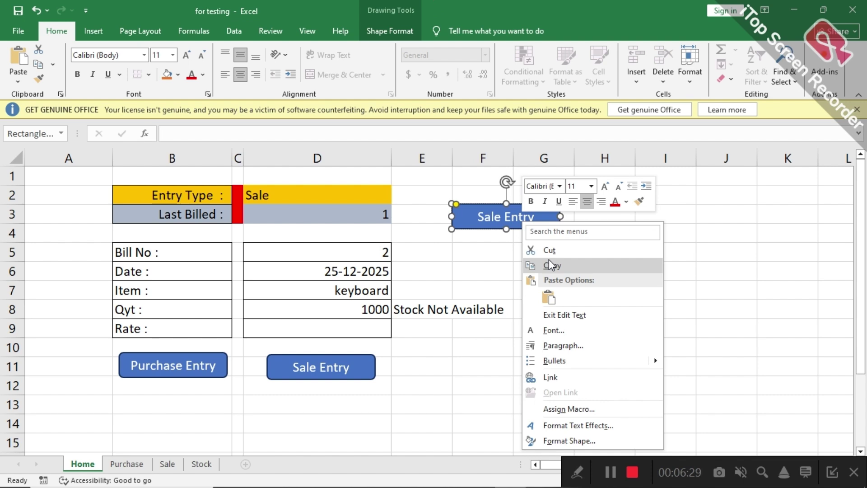
{"action": "left_click", "coordinate": [568, 385]}
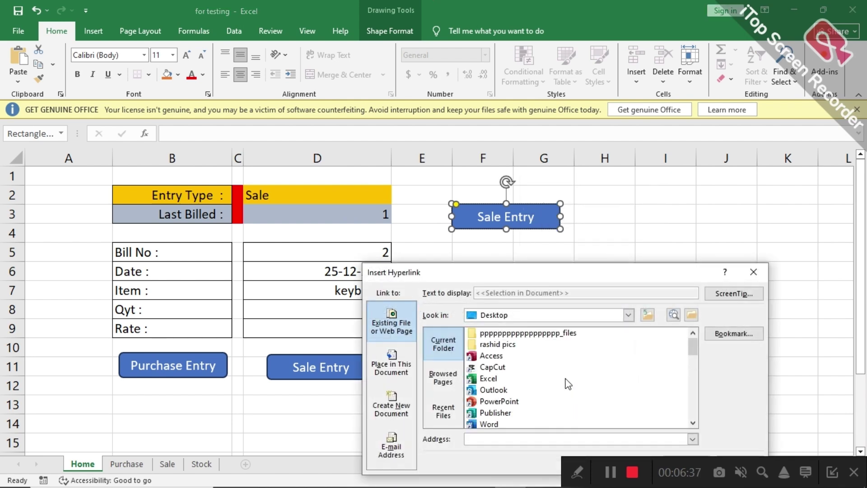
{"action": "left_click", "coordinate": [400, 368]}
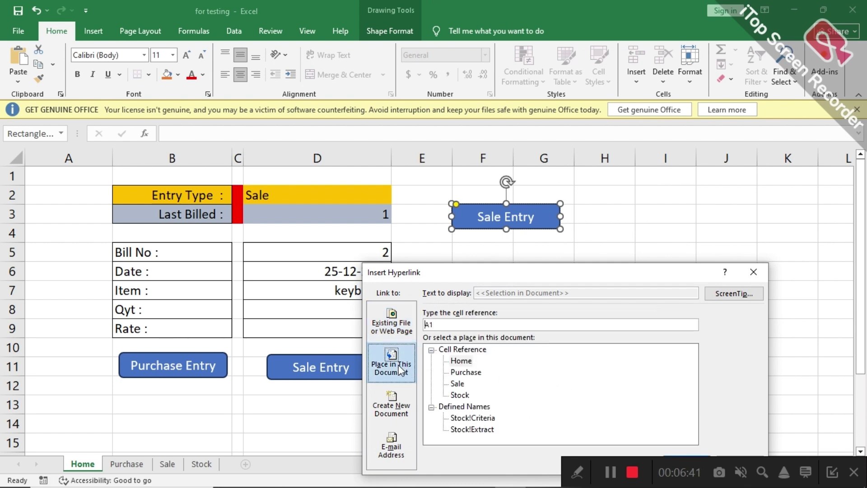
{"action": "left_click", "coordinate": [465, 375]}
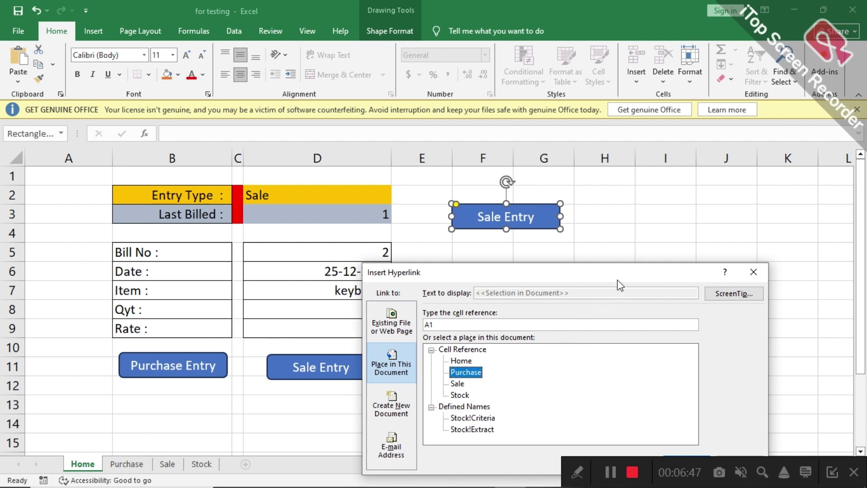
{"action": "left_click_drag", "start_coordinate": [617, 279], "coordinate": [619, 235]}
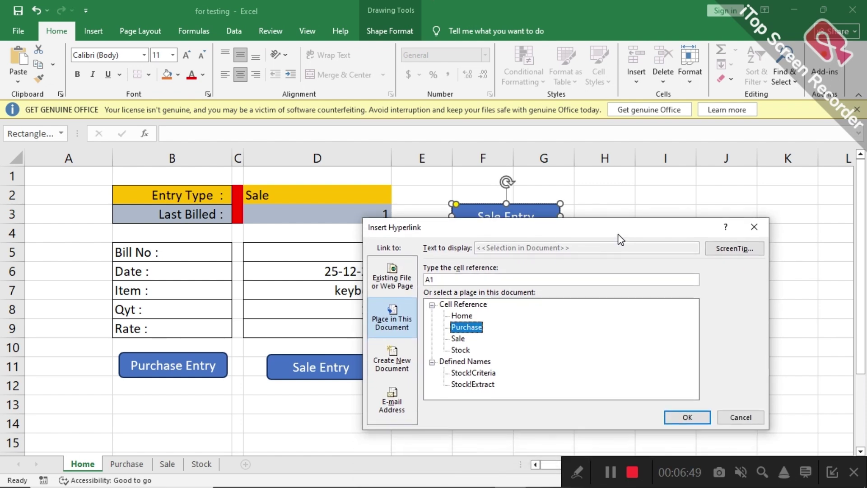
{"action": "left_click", "coordinate": [691, 418]}
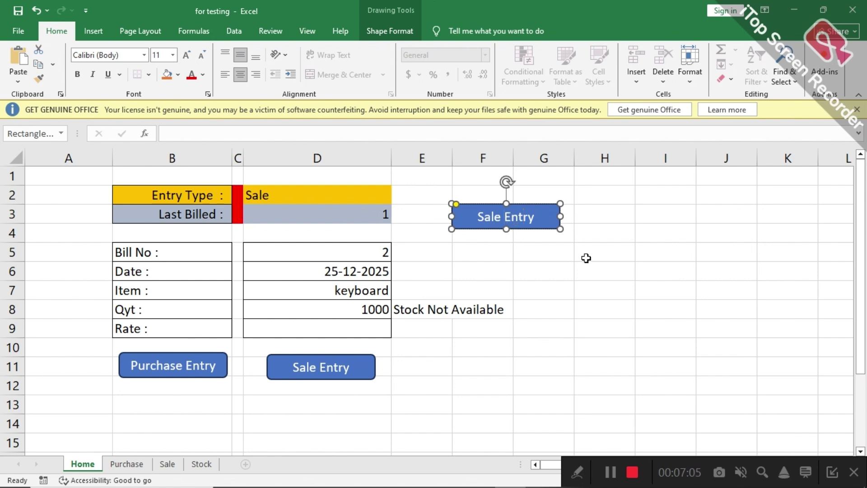
Step: Test the new button's link to the Purchase sheet, and return to the Home sheet
{"action": "left_click", "coordinate": [584, 257]}
{"action": "left_click", "coordinate": [514, 215]}
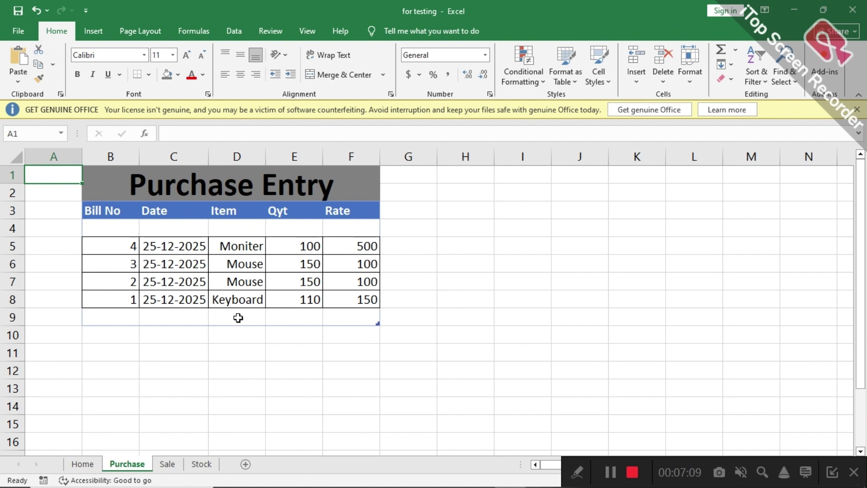
{"action": "left_click", "coordinate": [83, 464]}
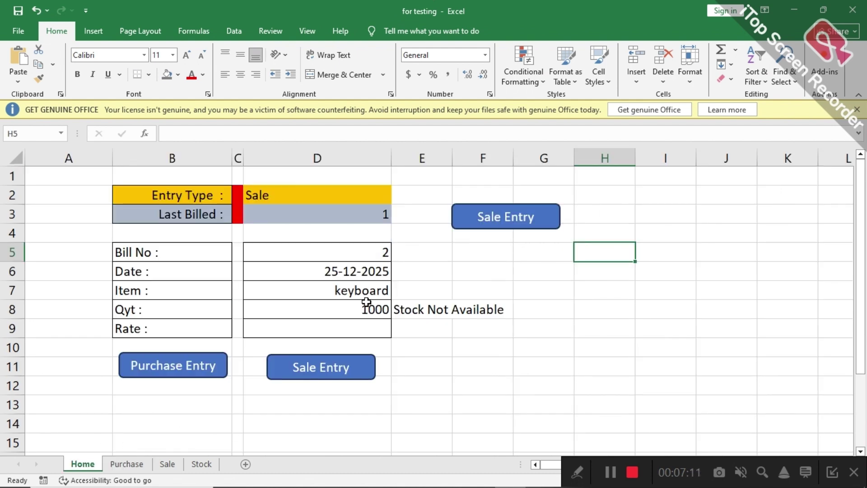
Step: Duplicate the linked button twice, placing one copy at G5 and another at G7
{"action": "left_click", "coordinate": [493, 220], "text": "ctrl"}
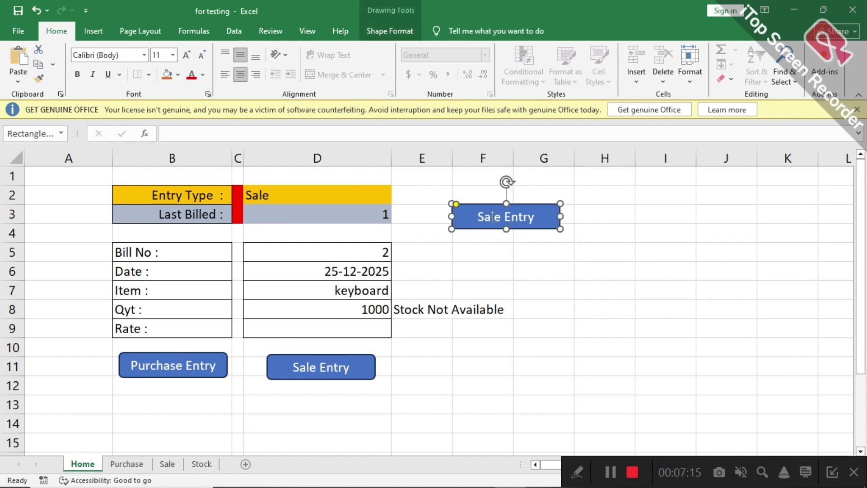
{"action": "left_click", "coordinate": [520, 249]}
{"action": "key", "text": "ctrl+v"}
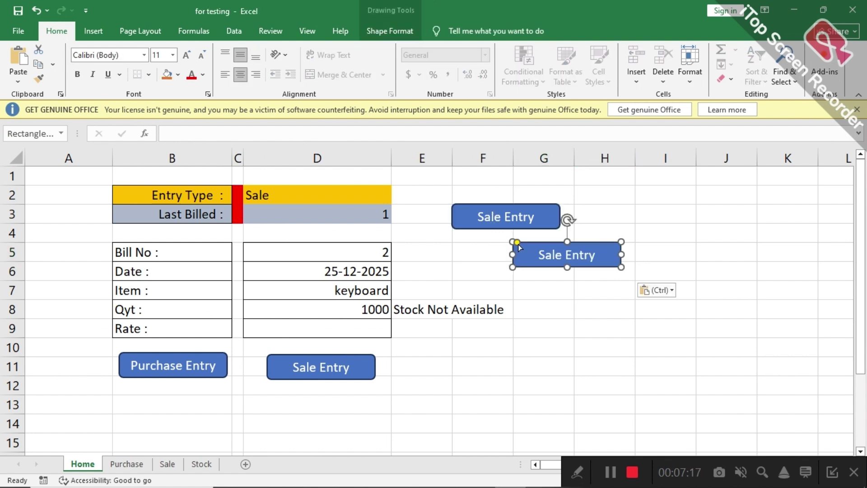
{"action": "left_click", "coordinate": [558, 286]}
{"action": "key", "text": "ctrl+v"}
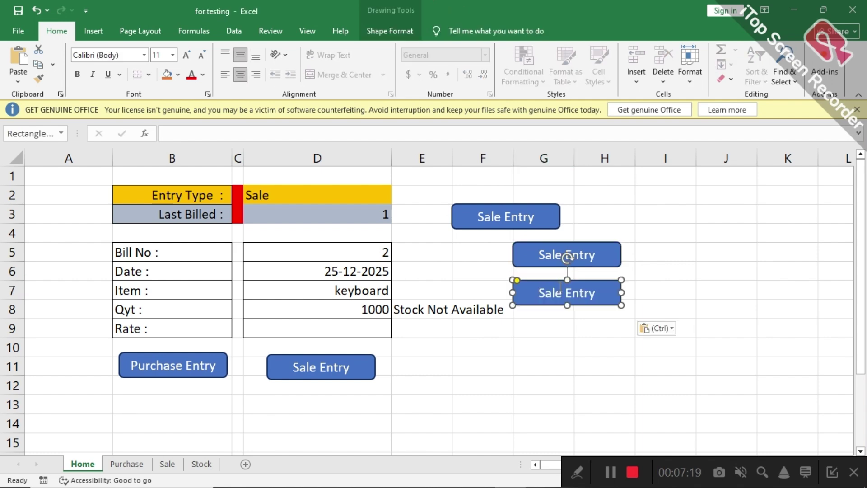
Step: Change the hyperlink of the button copy at G5 to the Sale sheet
{"action": "left_click", "coordinate": [552, 251]}
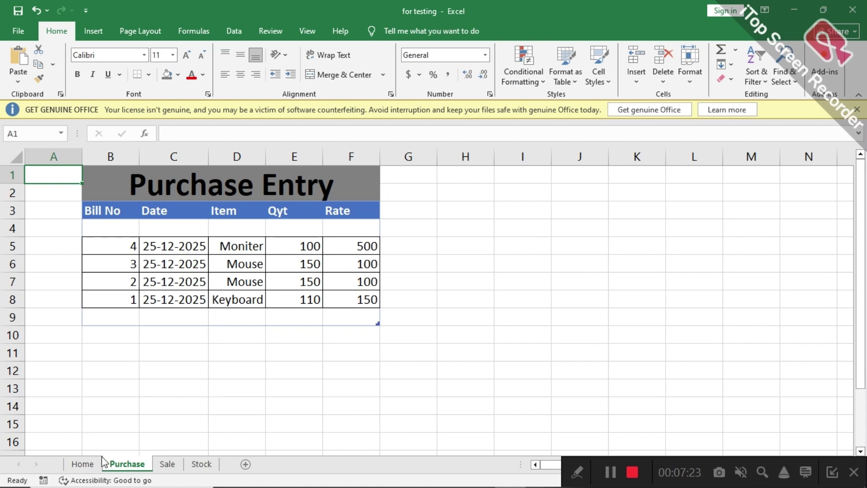
{"action": "left_click", "coordinate": [86, 459]}
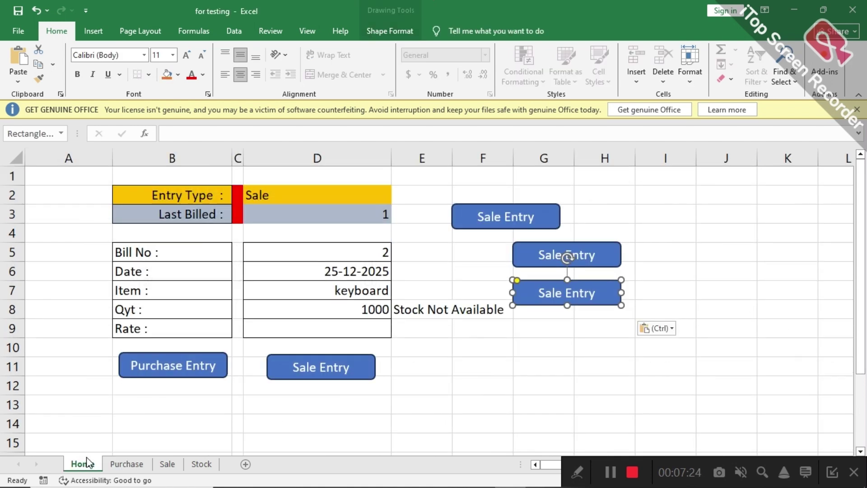
{"action": "left_click", "coordinate": [548, 255], "text": "ctrl"}
{"action": "right_click", "coordinate": [548, 259]}
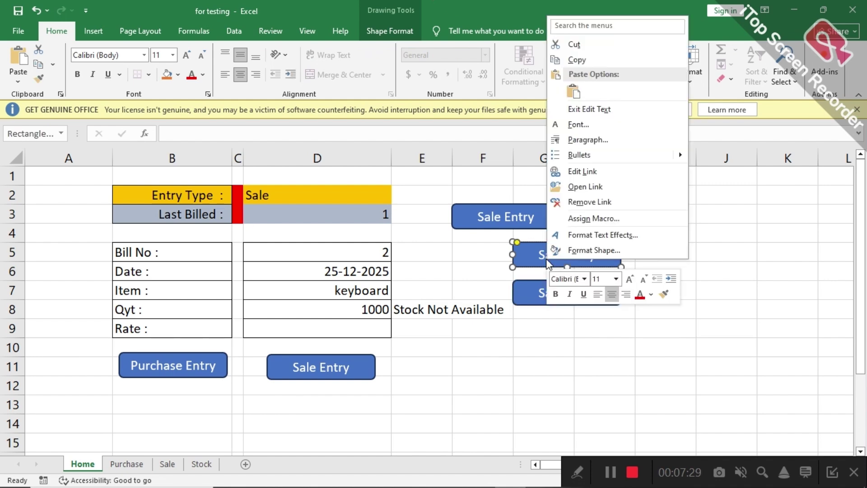
{"action": "left_click", "coordinate": [593, 176]}
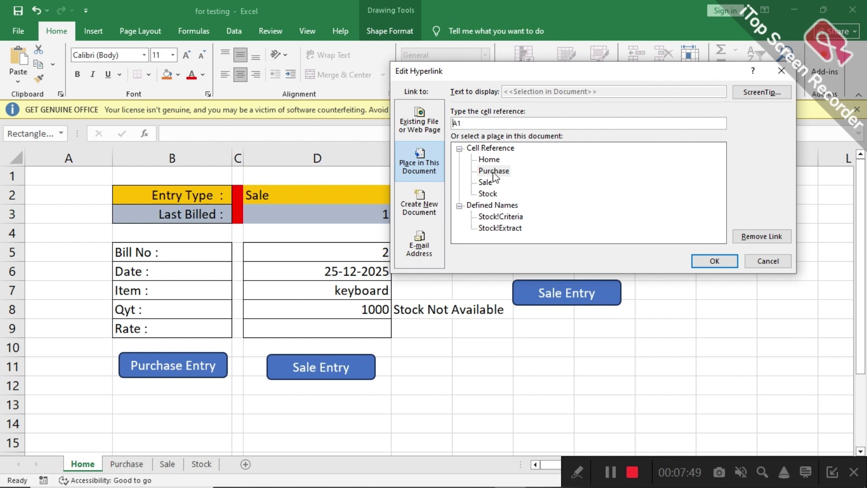
{"action": "left_click", "coordinate": [487, 185]}
{"action": "left_click", "coordinate": [706, 259]}
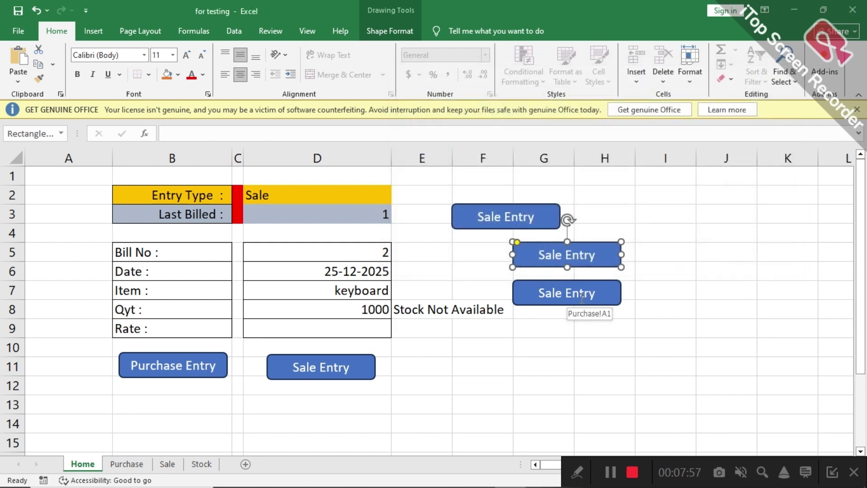
Step: Change the hyperlink of the button copy at G7 to the Stock sheet
{"action": "left_click", "coordinate": [566, 296]}
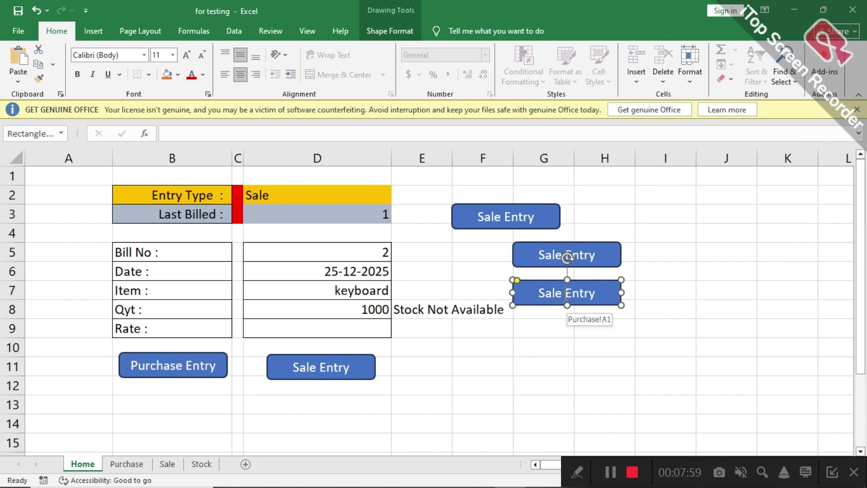
{"action": "right_click", "coordinate": [565, 296]}
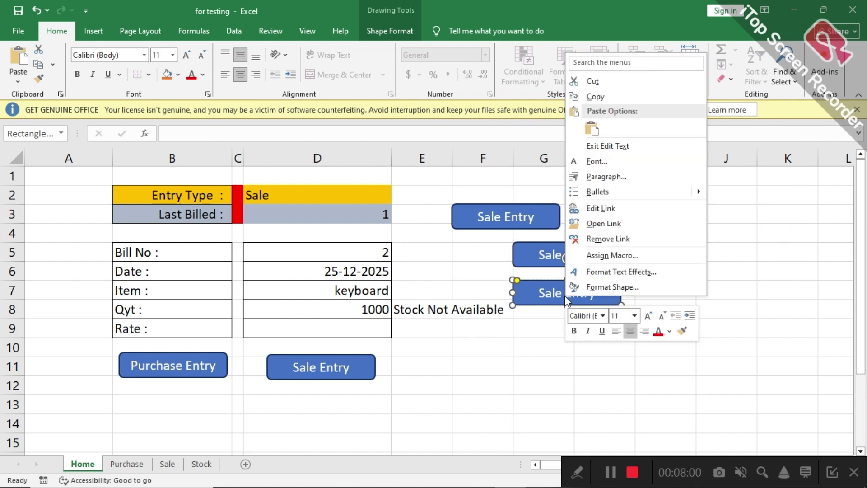
{"action": "left_click", "coordinate": [612, 202]}
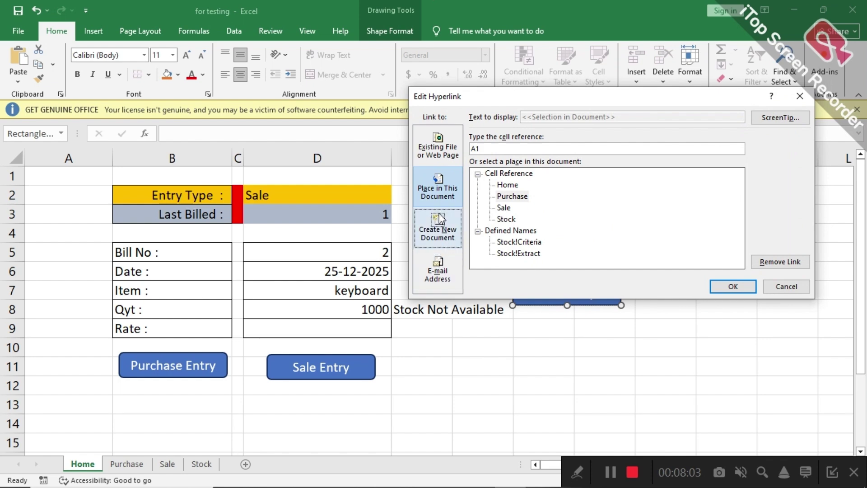
{"action": "left_click", "coordinate": [505, 220]}
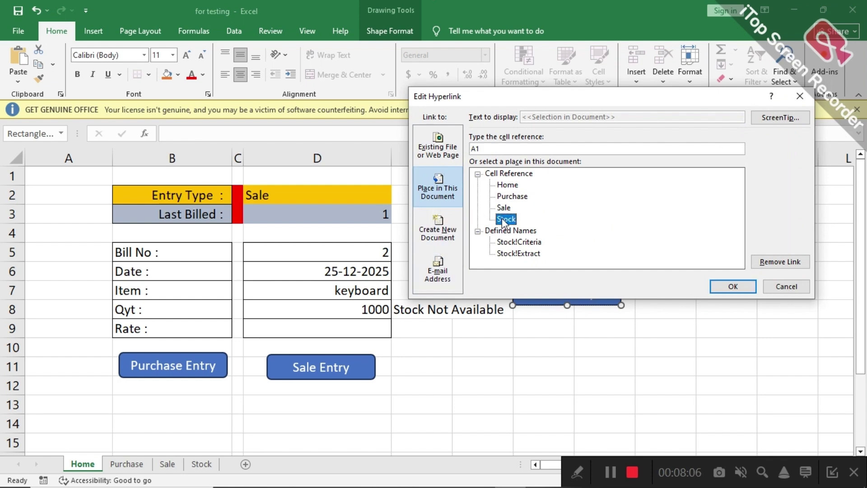
{"action": "left_click", "coordinate": [723, 287]}
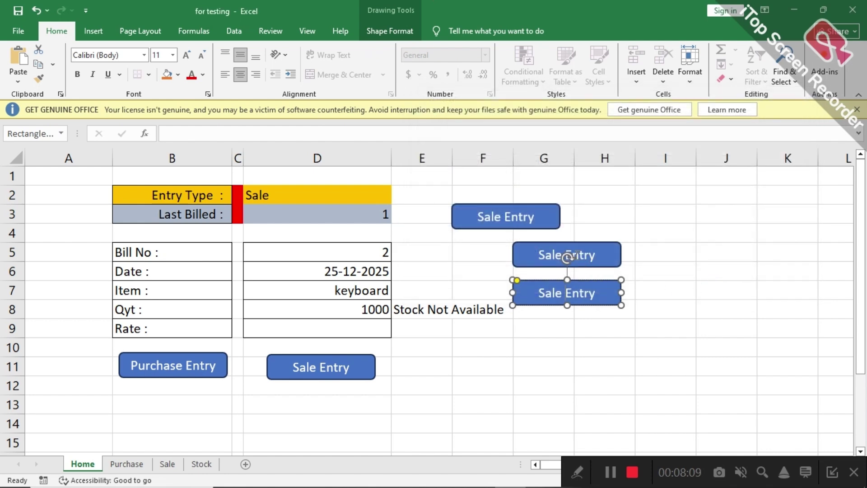
Step: Relabel the top and bottom linked buttons "Purchse Entry" and "Stock Entry", and move the Purchse Entry button closer above the Sale Entry button
{"action": "double_click", "coordinate": [568, 257]}
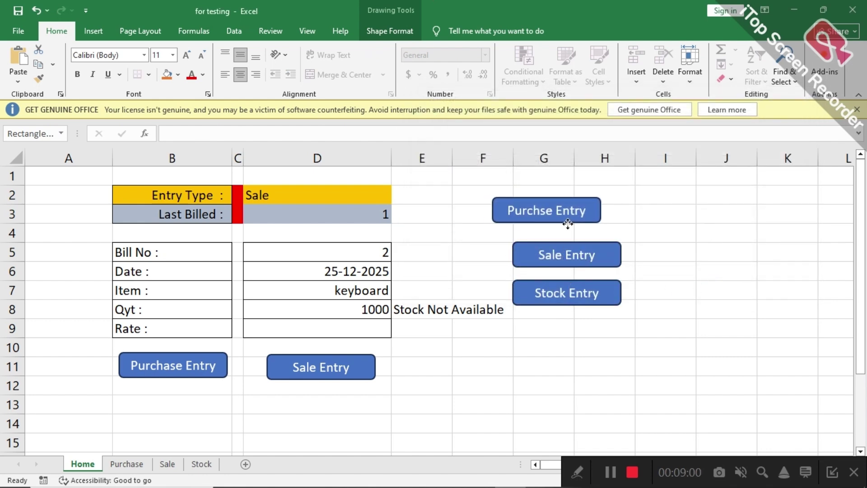
{"action": "left_click_drag", "start_coordinate": [568, 223], "coordinate": [581, 226]}
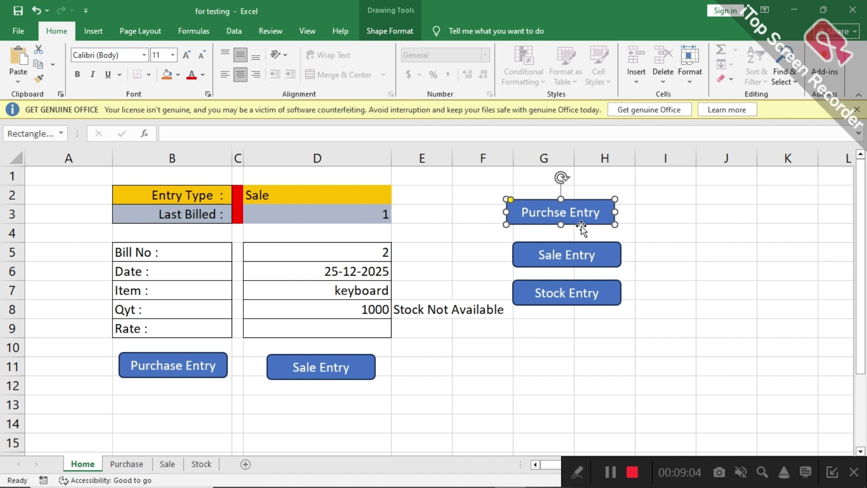
Step: Copy the Purchse Entry, Sale Entry and Stock Entry link buttons together and paste them at H2 on the Purchase sheet
{"action": "left_click", "coordinate": [583, 257], "text": "shift"}
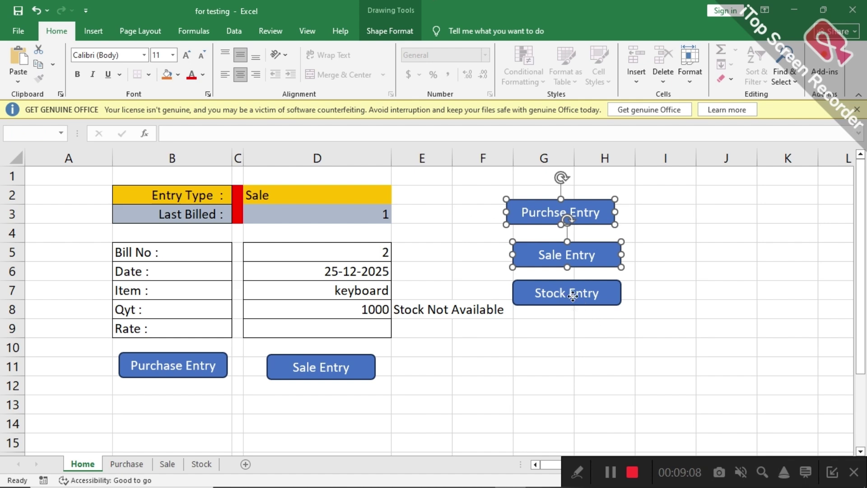
{"action": "left_click", "coordinate": [575, 296], "text": "shift"}
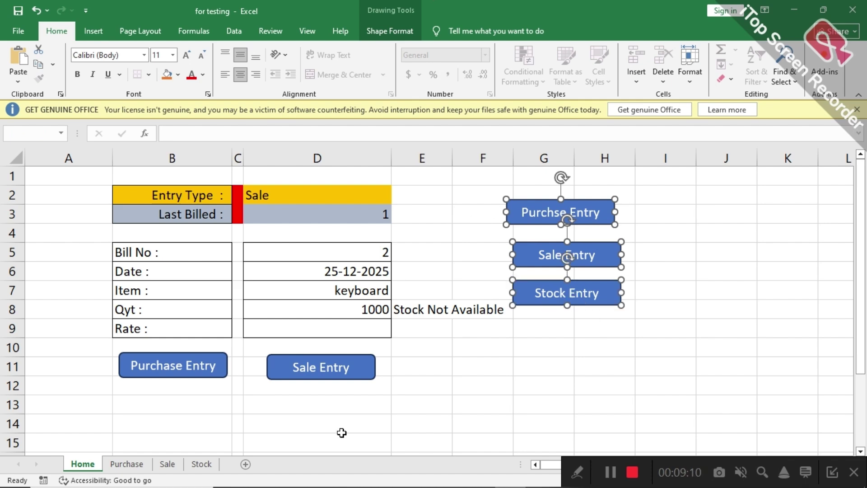
{"action": "left_click", "coordinate": [137, 465]}
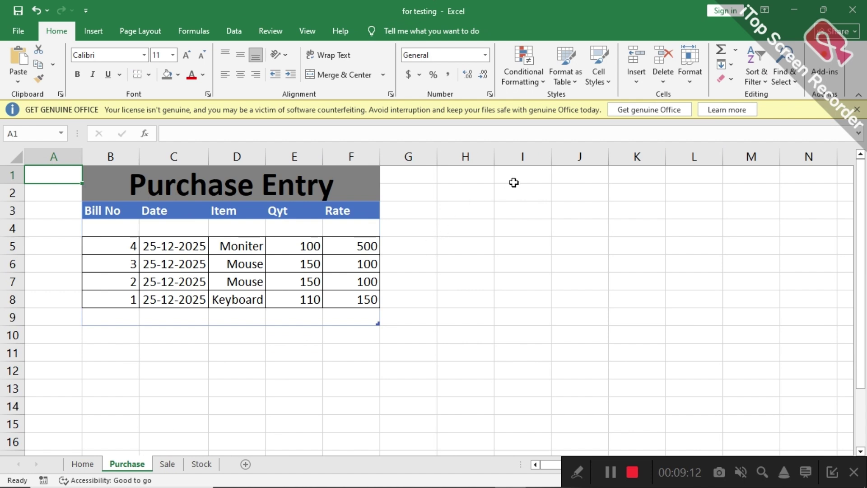
{"action": "left_click", "coordinate": [468, 187]}
{"action": "key", "text": "ctrl+v"}
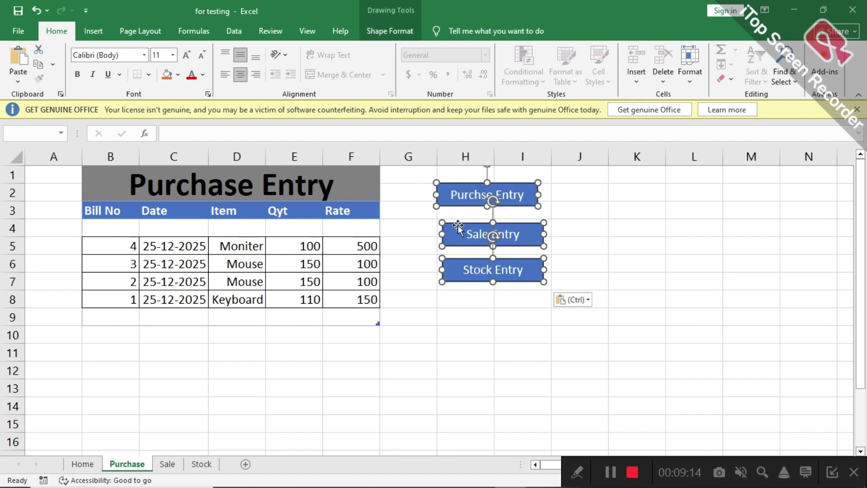
Step: Paste the three copied link buttons at H2 on the Sale sheet
{"action": "left_click", "coordinate": [167, 464]}
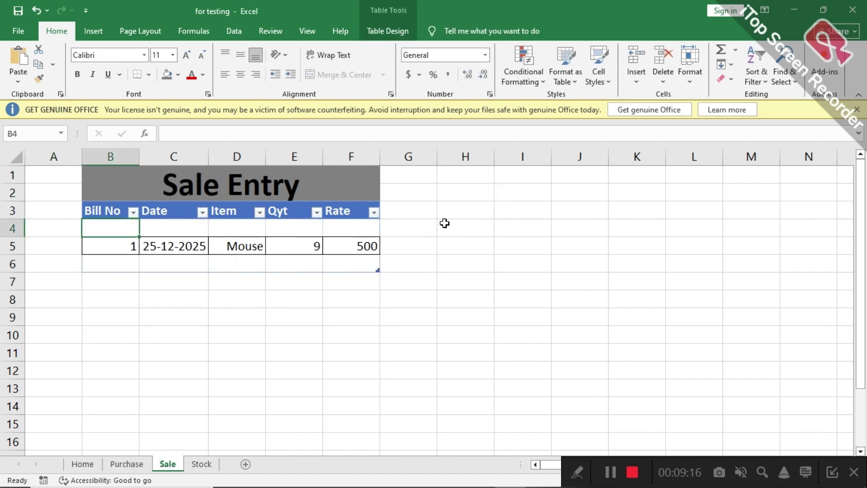
{"action": "left_click", "coordinate": [462, 199]}
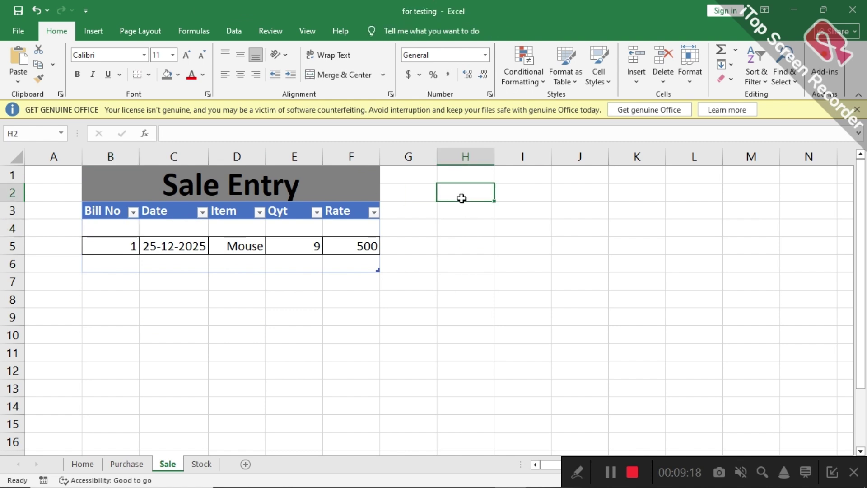
{"action": "key", "text": "ctrl+v"}
Step: Paste the three copied link buttons at I4 on the Stock sheet and deselect them
{"action": "left_click", "coordinate": [198, 463]}
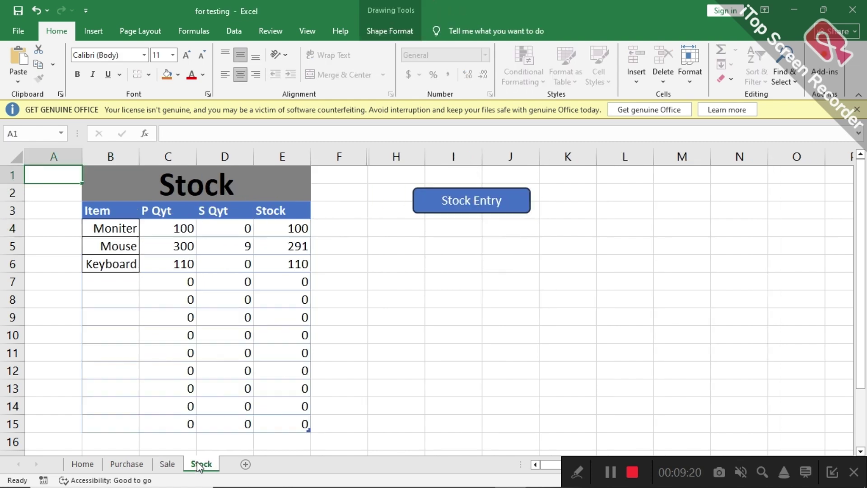
{"action": "left_click", "coordinate": [453, 231]}
{"action": "key", "text": "ctrl+v"}
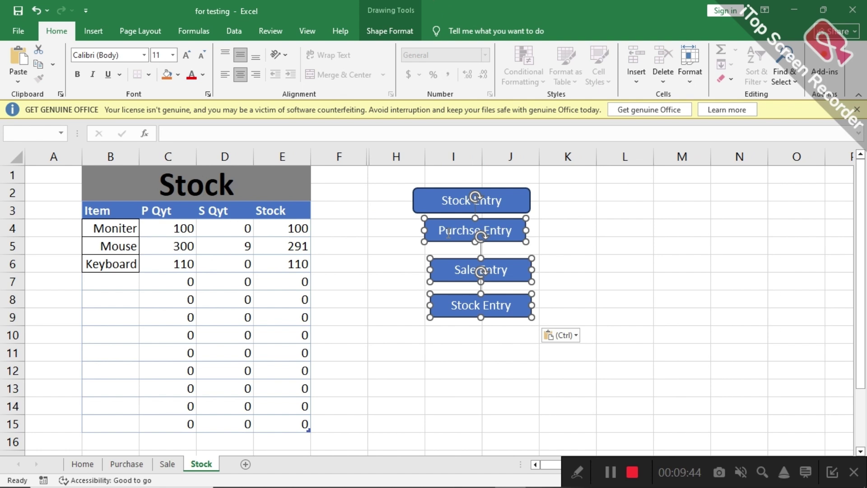
{"action": "left_click", "coordinate": [407, 333]}
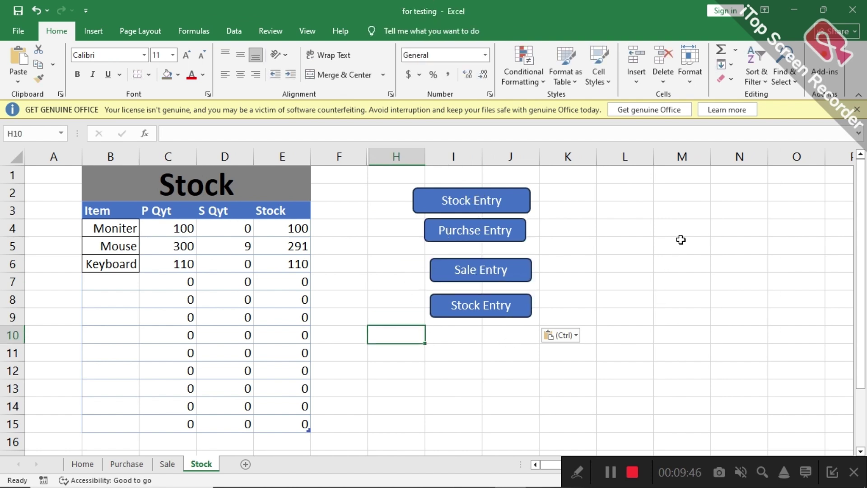
Step: Test the pasted buttons' links to the Sale, Stock and Purchase sheets, and return to the Home sheet
{"action": "left_click", "coordinate": [479, 274]}
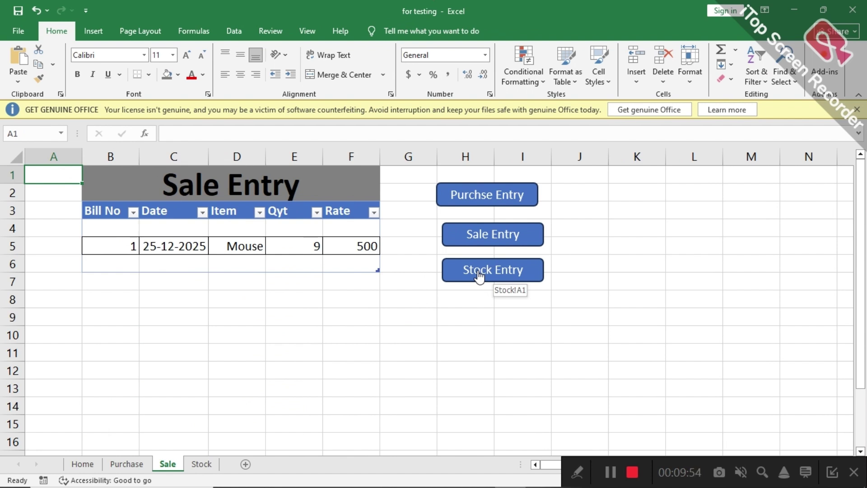
{"action": "left_click", "coordinate": [479, 274]}
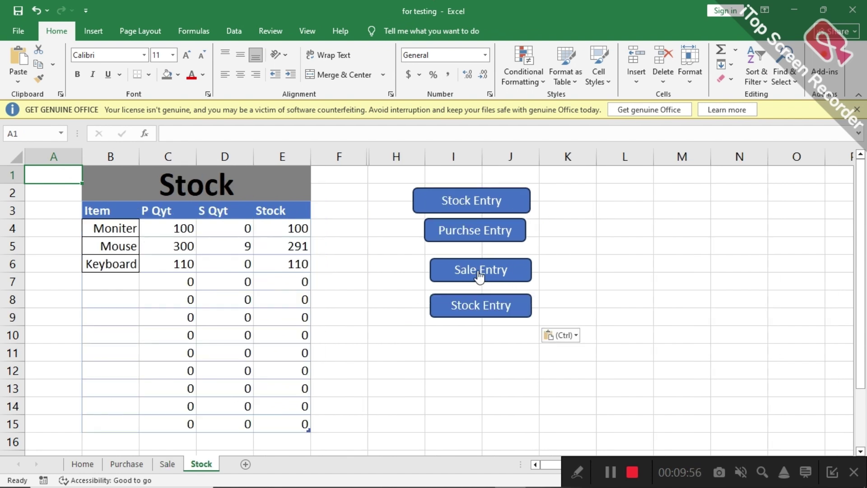
{"action": "left_click", "coordinate": [473, 234]}
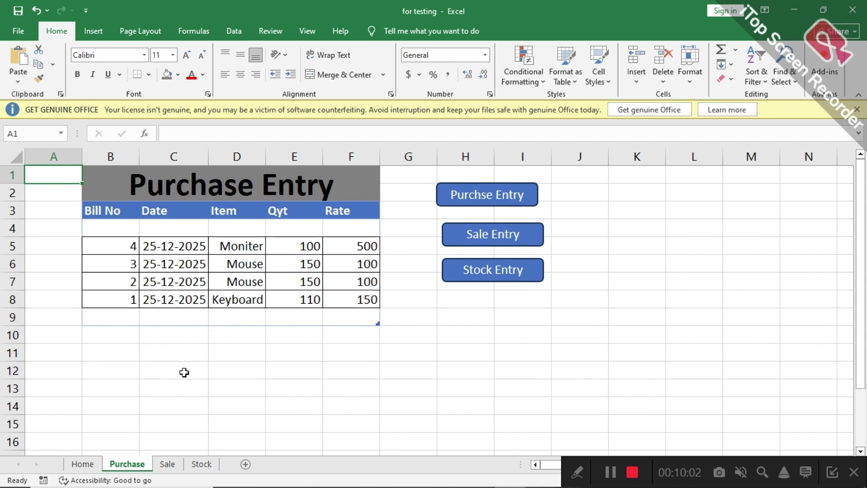
{"action": "left_click", "coordinate": [82, 464]}
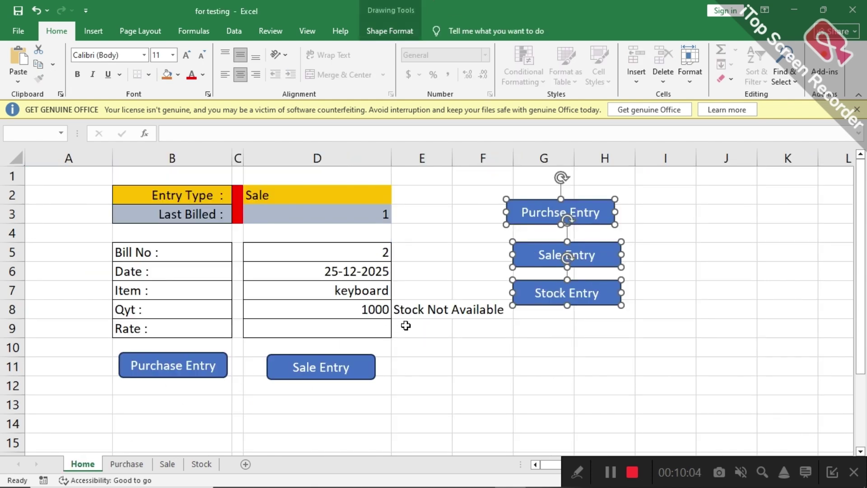